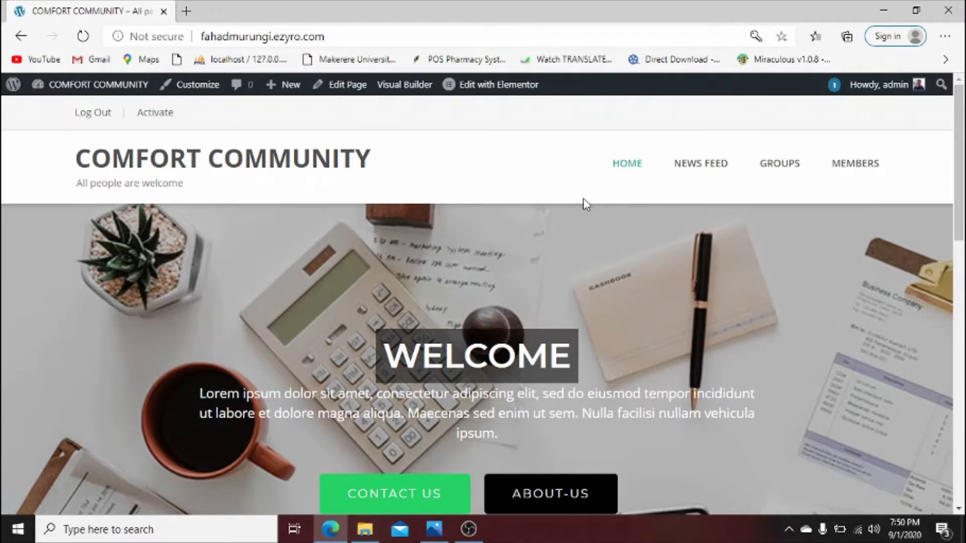
# Look over the home page of the COMFORT COMMUNITY site.
pyautogui.click(633, 176)
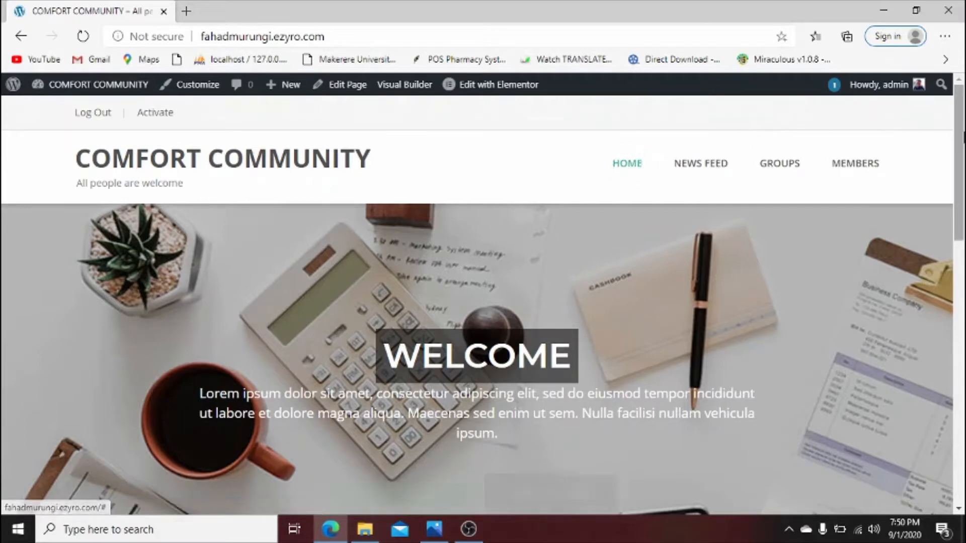
pyautogui.scroll(-2, 635, 177)
pyautogui.moveTo(964, 173); pyautogui.dragTo(964, 62)
# Post the update "helo" in the community's News Feed.
pyautogui.click(706, 166)
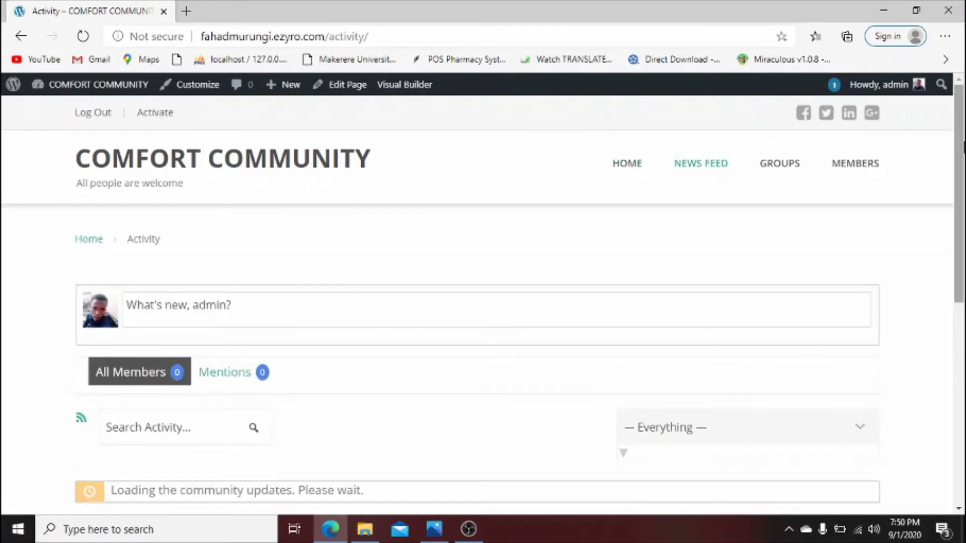
pyautogui.scroll(-1, 387, 244)
pyautogui.click(219, 253)
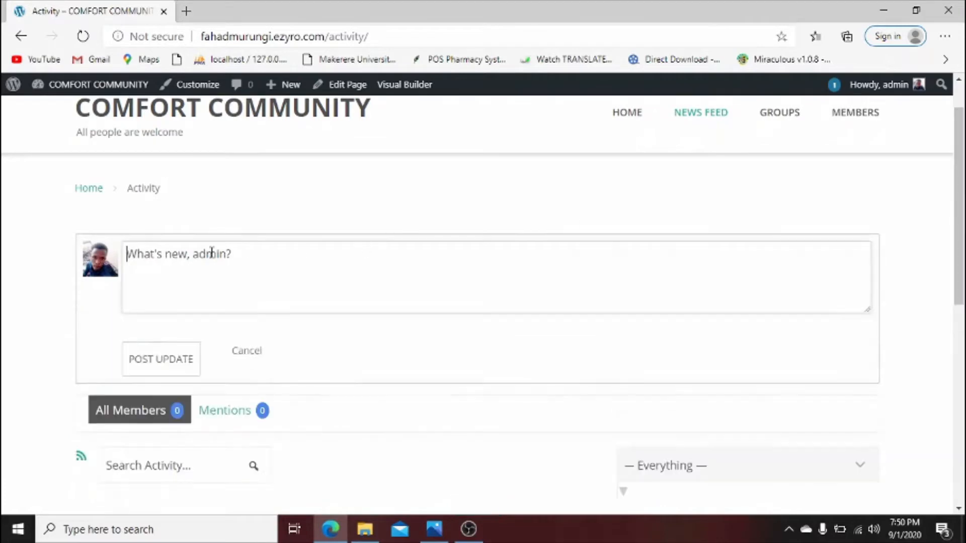
pyautogui.write('helo')
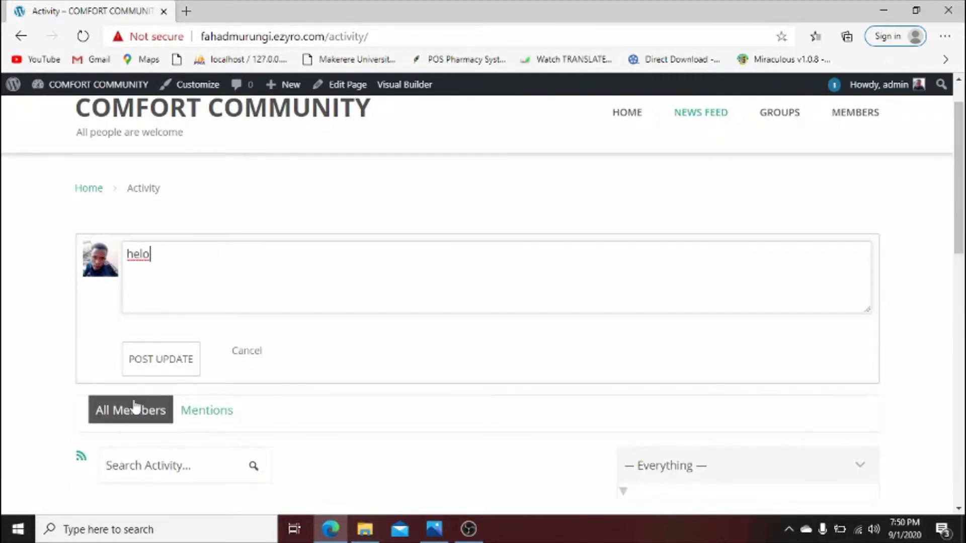
pyautogui.click(156, 373)
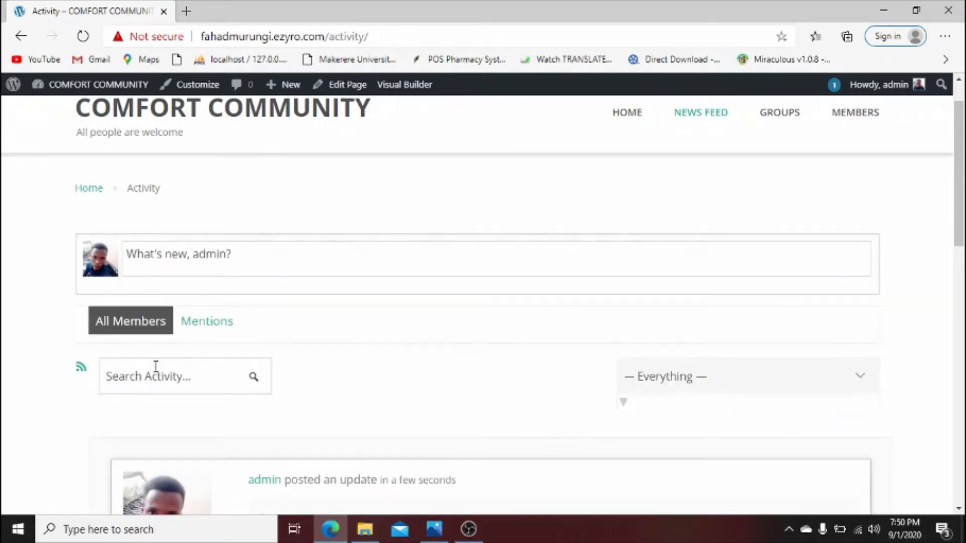
# Examine the posted update, the All Members and Mentions views, and the activity filter options in the News Feed.
pyautogui.moveTo(964, 178); pyautogui.dragTo(963, 265)
pyautogui.scroll(4, 312, 256)
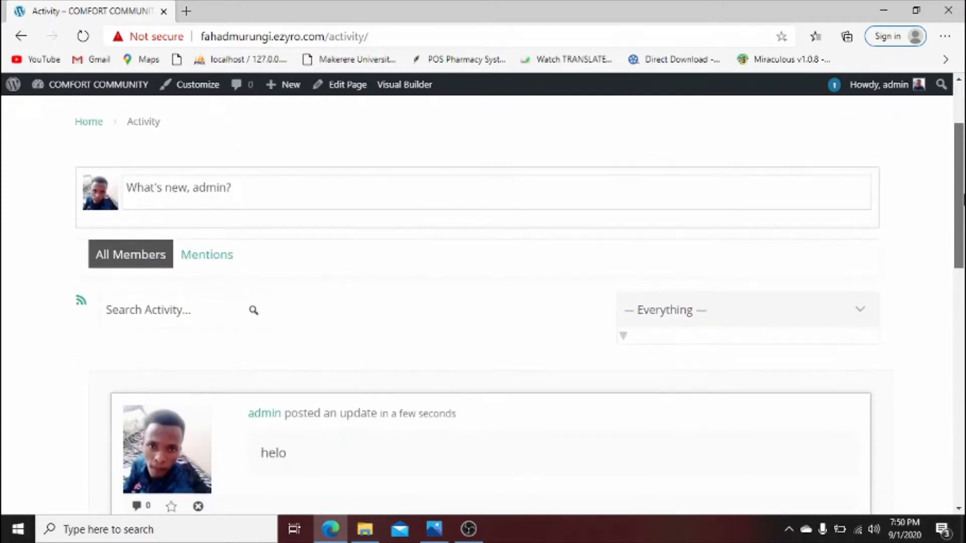
pyautogui.click(147, 253)
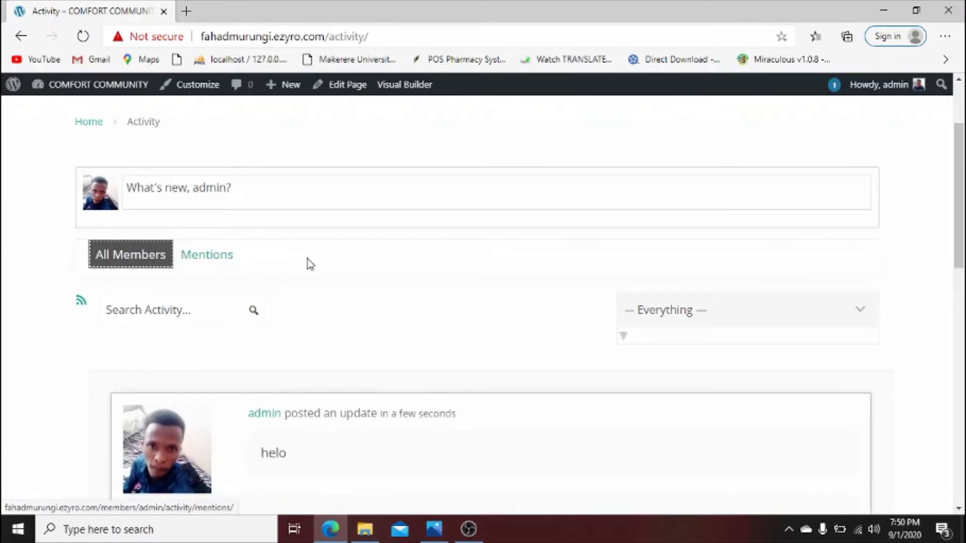
pyautogui.click(184, 258)
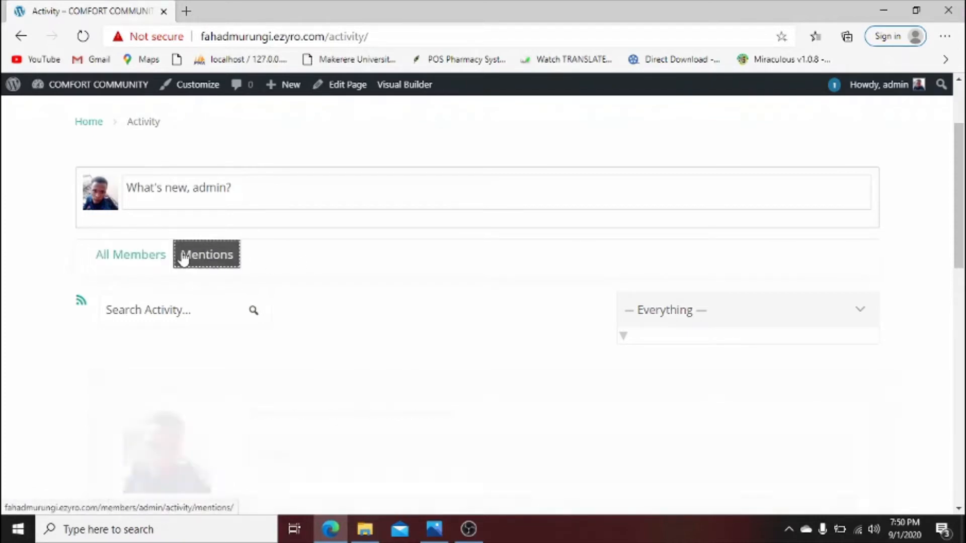
pyautogui.click(863, 306)
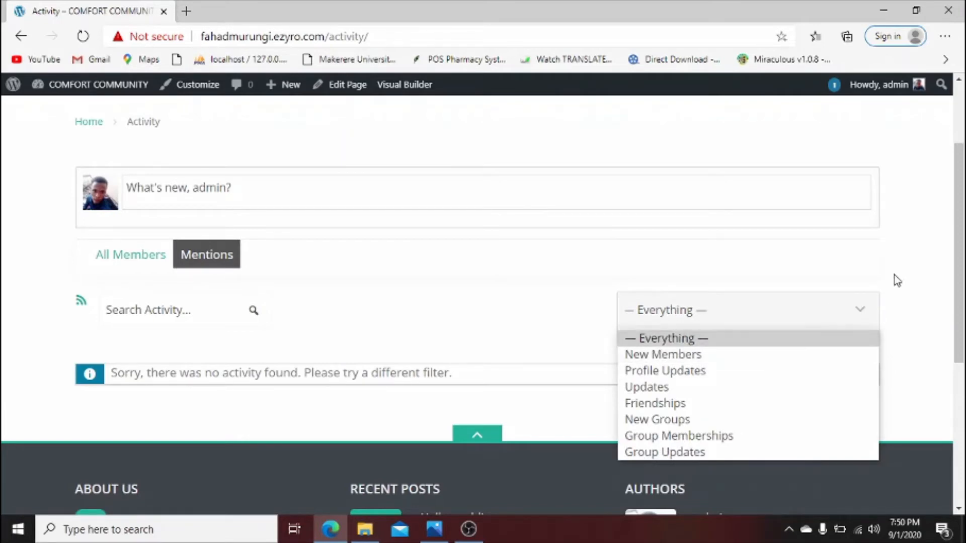
pyautogui.moveTo(964, 257); pyautogui.dragTo(964, 200)
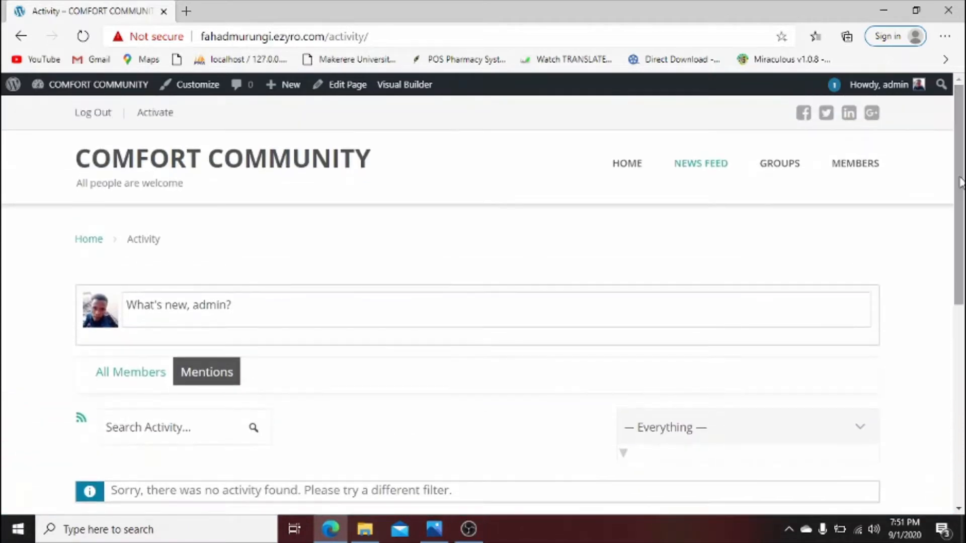
# Create a new group named "socer lovers" with the description "akakakakaka" and continue to its settings.
pyautogui.click(784, 170)
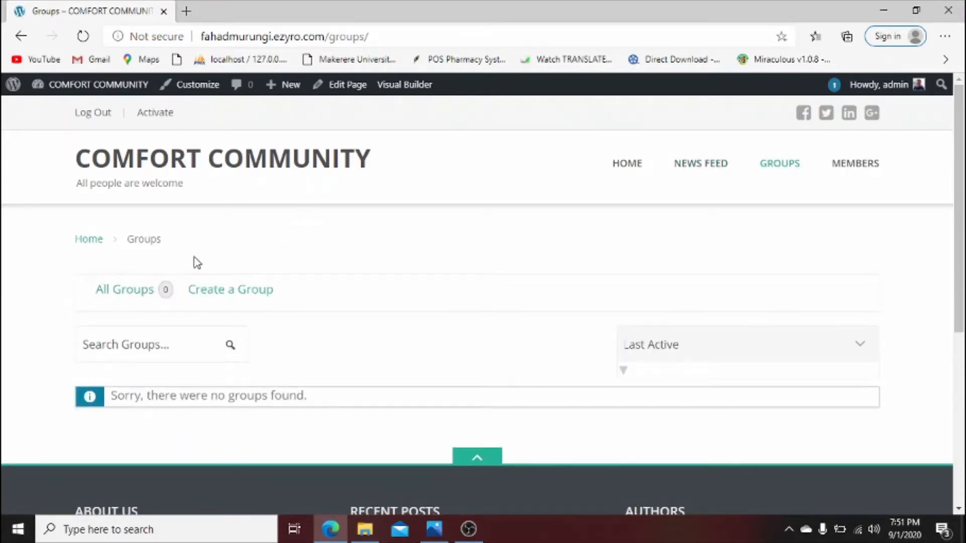
pyautogui.click(224, 295)
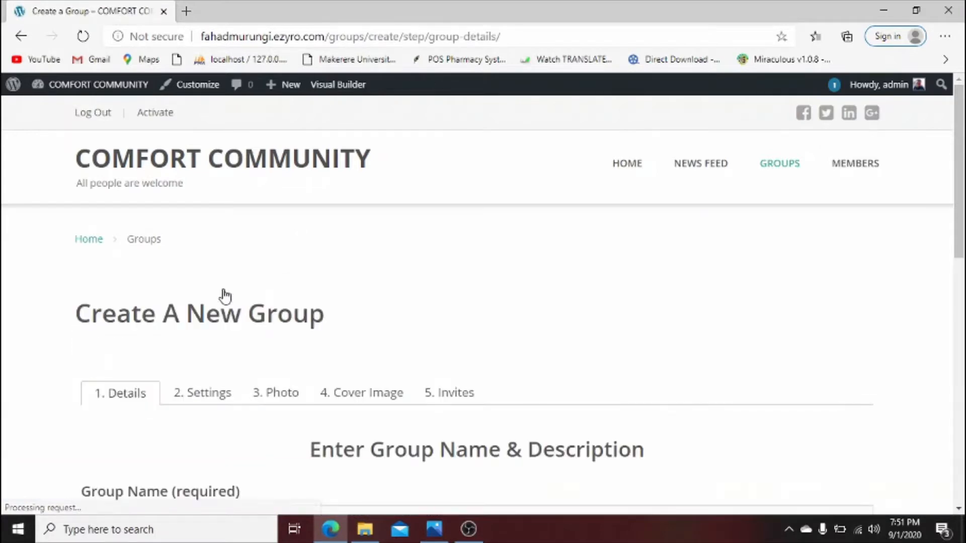
pyautogui.moveTo(963, 224); pyautogui.dragTo(964, 348)
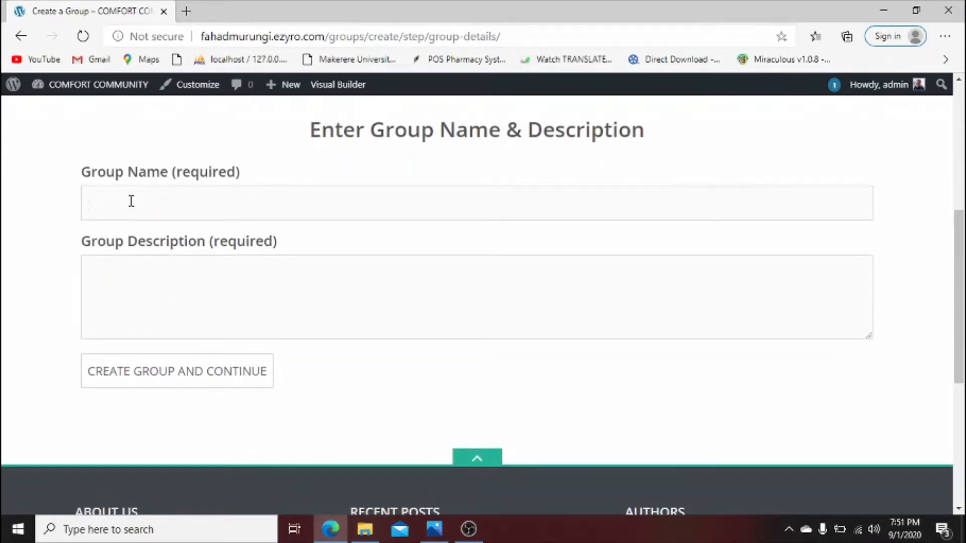
pyautogui.write('m')
pyautogui.write('akakakakaka')
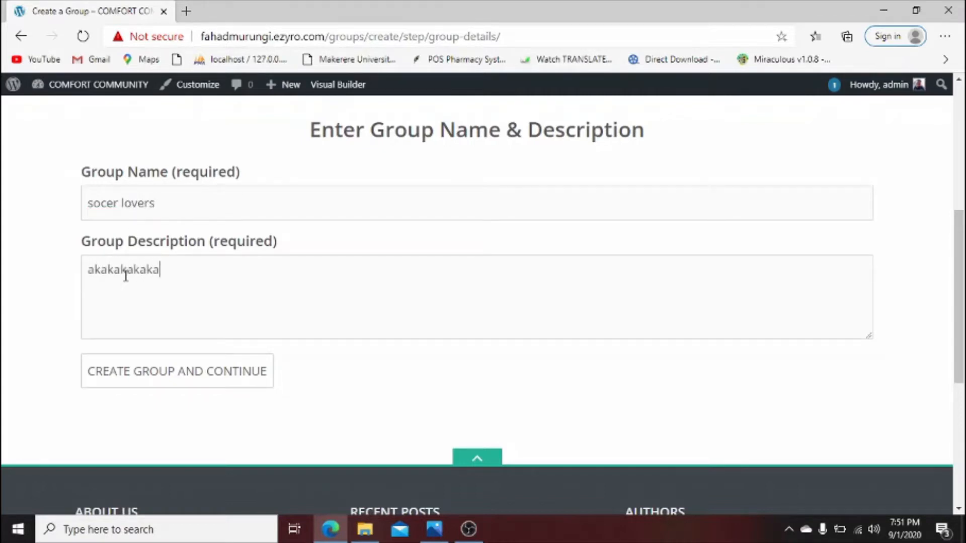
pyautogui.click(155, 372)
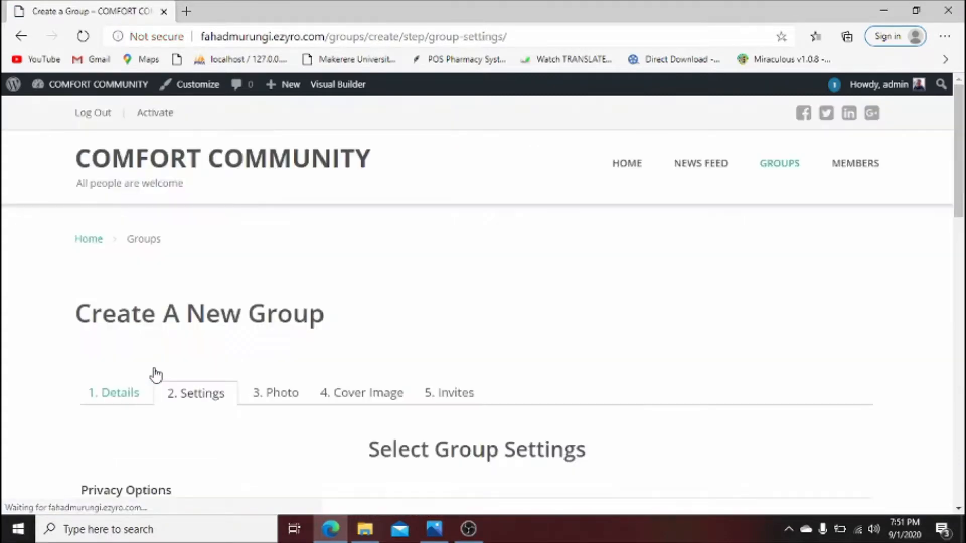
# Accept the default privacy and invitation settings for the new group and skip its avatar upload.
pyautogui.moveTo(964, 133); pyautogui.dragTo(964, 299)
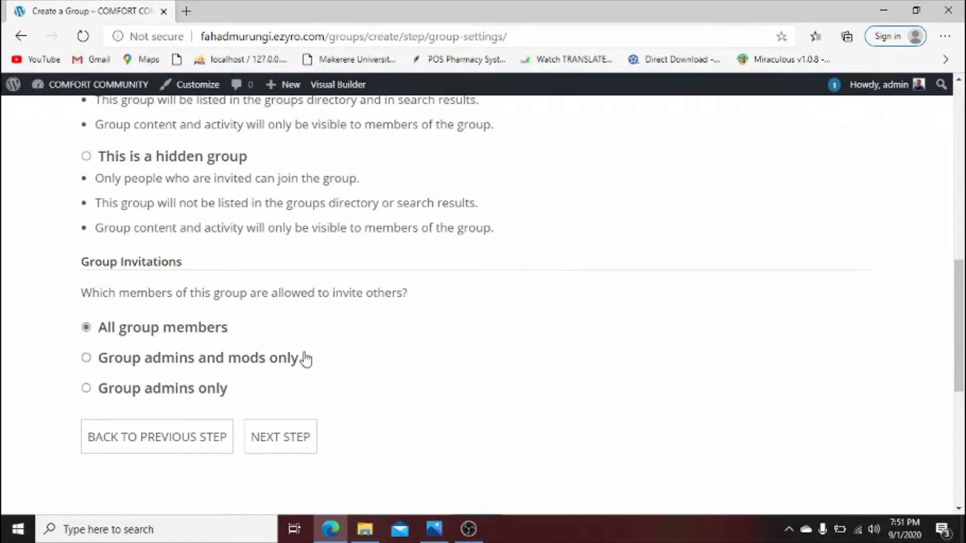
pyautogui.click(278, 437)
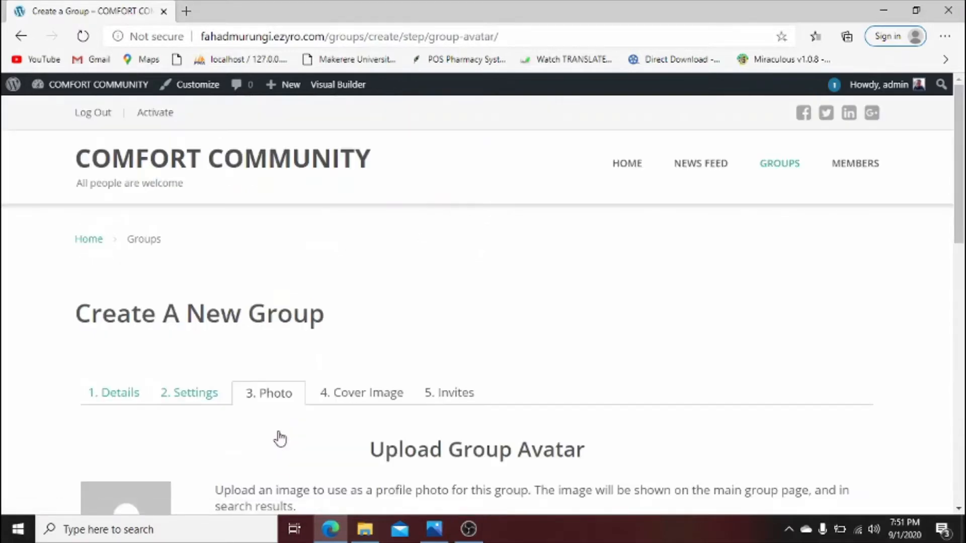
pyautogui.scroll(-6, 483, 302)
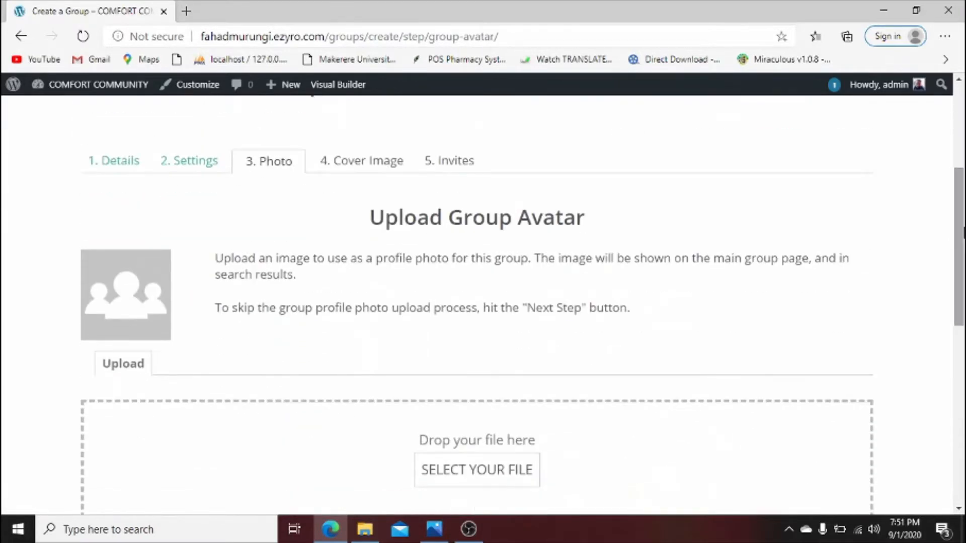
pyautogui.scroll(-3, 483, 302)
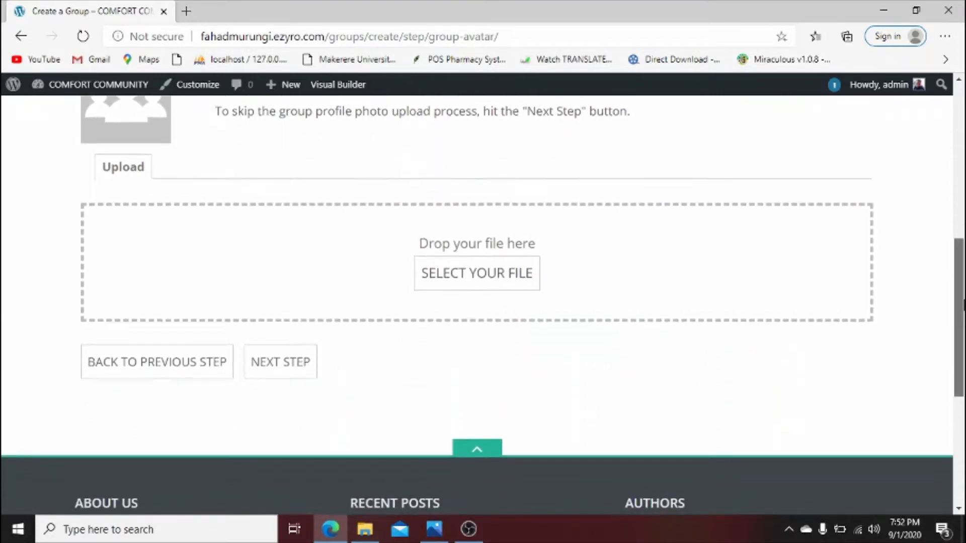
pyautogui.scroll(4, 518, 377)
pyautogui.scroll(-2, 518, 377)
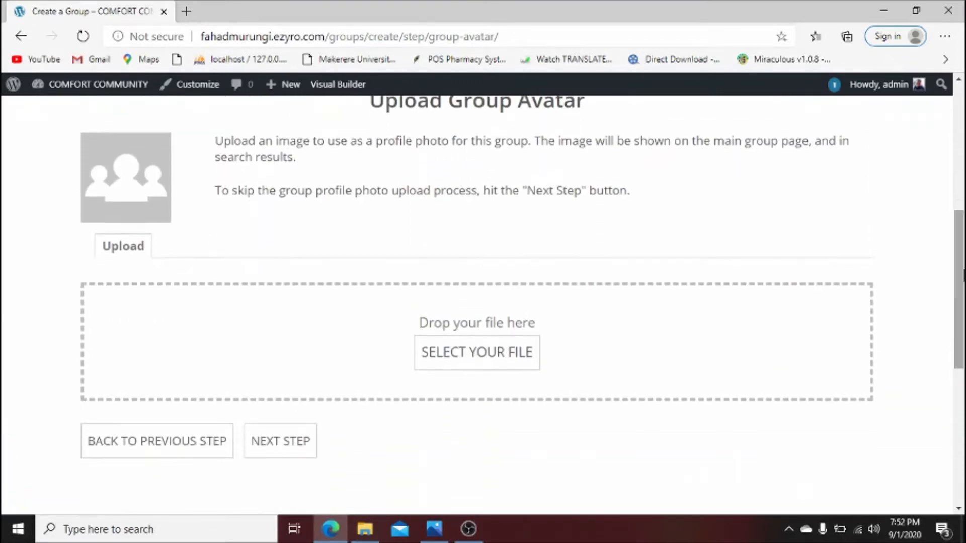
pyautogui.click(285, 442)
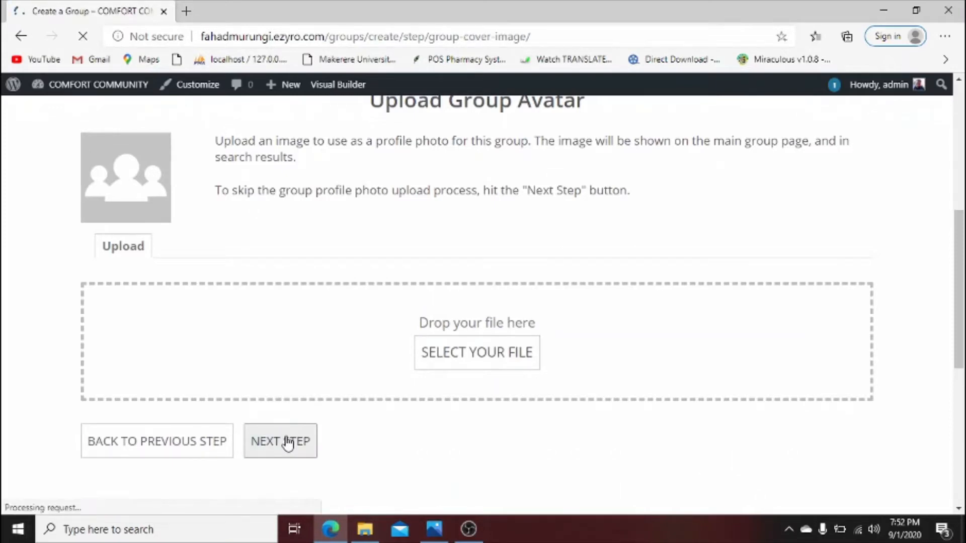
# Skip the group's cover image and finish creating the group without inviting members.
pyautogui.moveTo(963, 158); pyautogui.dragTo(964, 351)
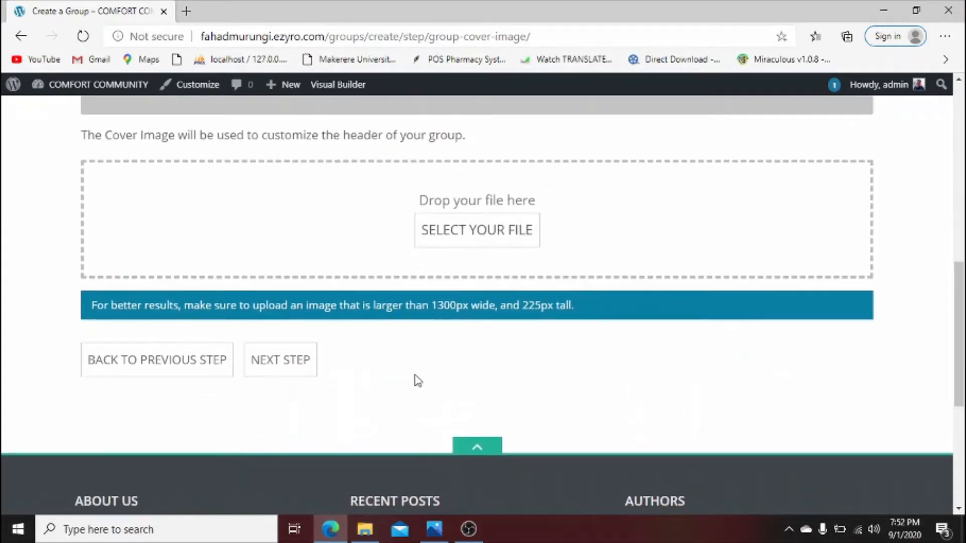
pyautogui.click(288, 375)
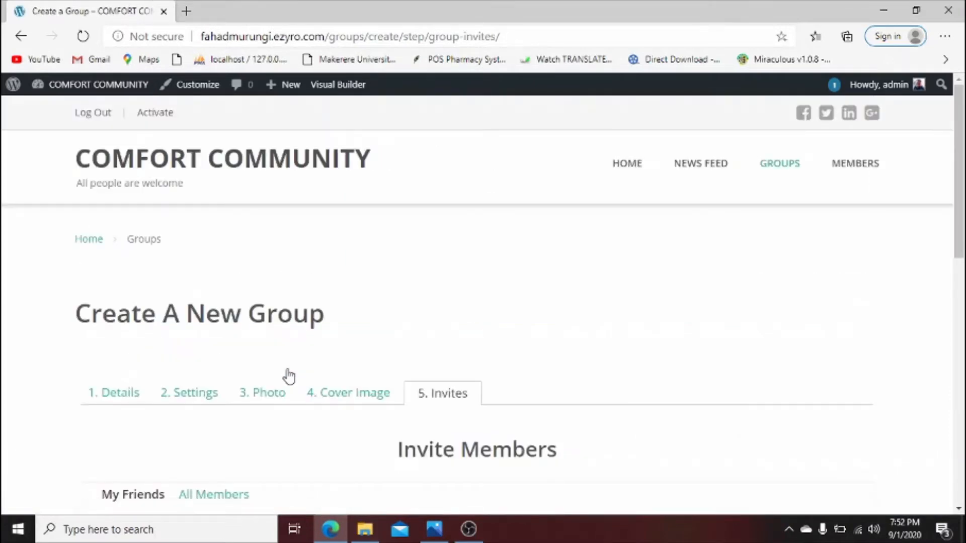
pyautogui.moveTo(964, 190); pyautogui.dragTo(962, 334)
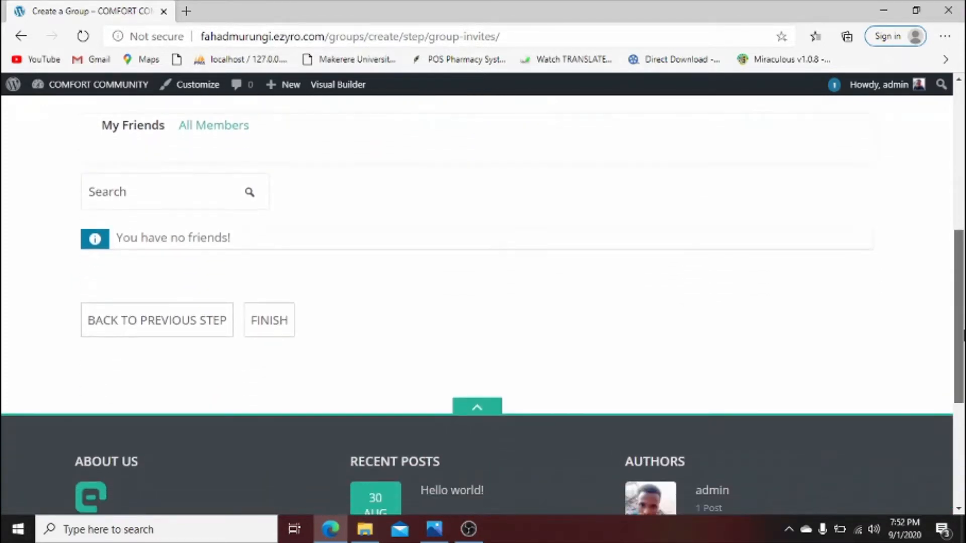
pyautogui.click(273, 333)
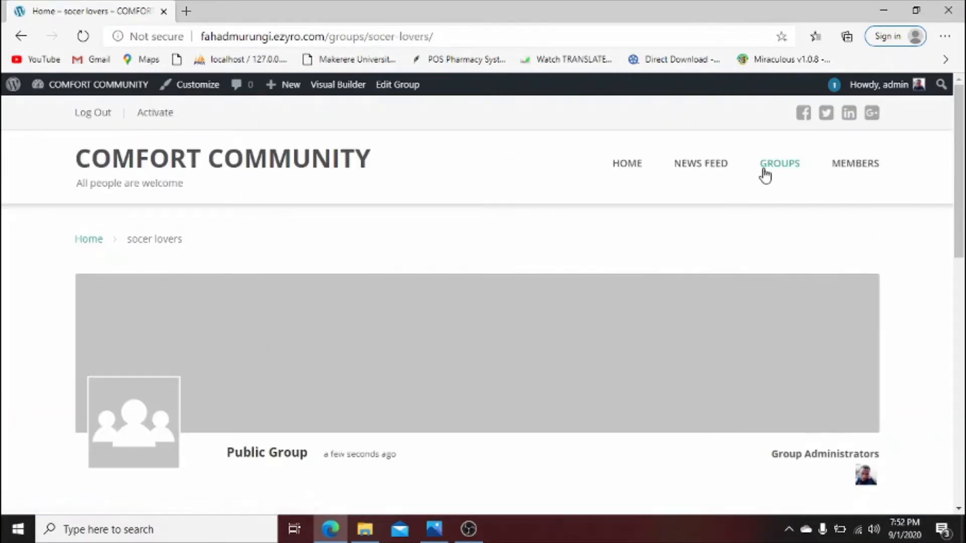
# Check the new group in the groups directory and look over the site's members directory.
pyautogui.click(766, 173)
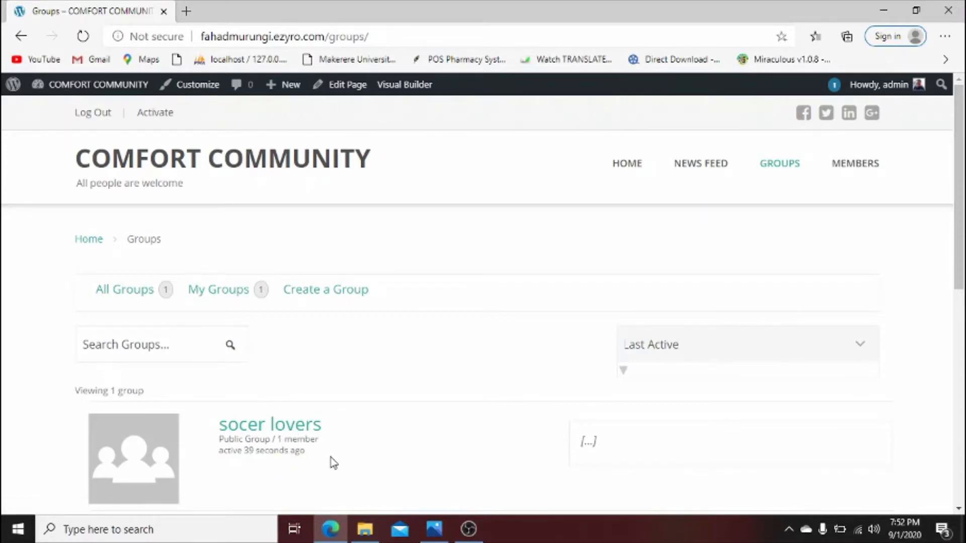
pyautogui.click(865, 162)
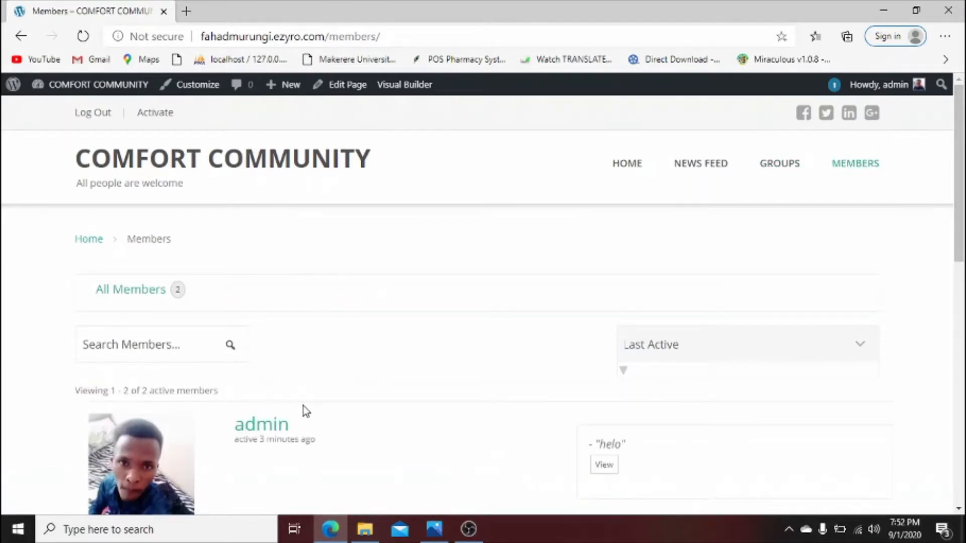
pyautogui.moveTo(963, 227); pyautogui.dragTo(963, 119)
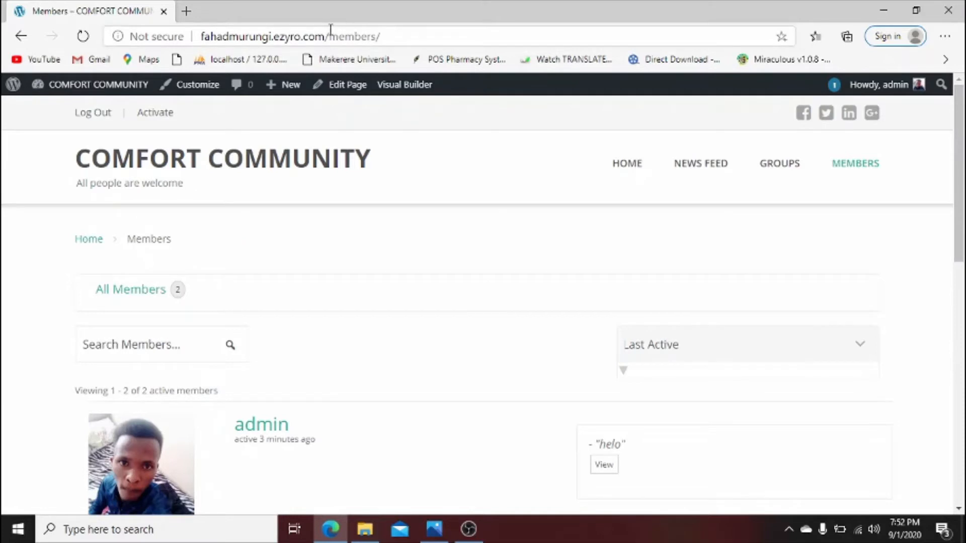
# Open the community site's home address in a new InPrivate window.
pyautogui.moveTo(325, 37); pyautogui.dragTo(206, 45)
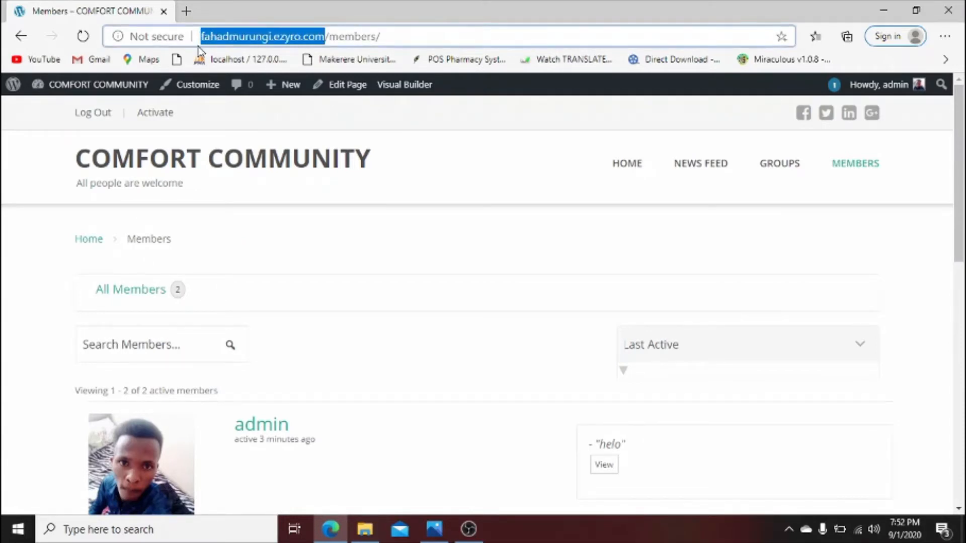
pyautogui.click(945, 36)
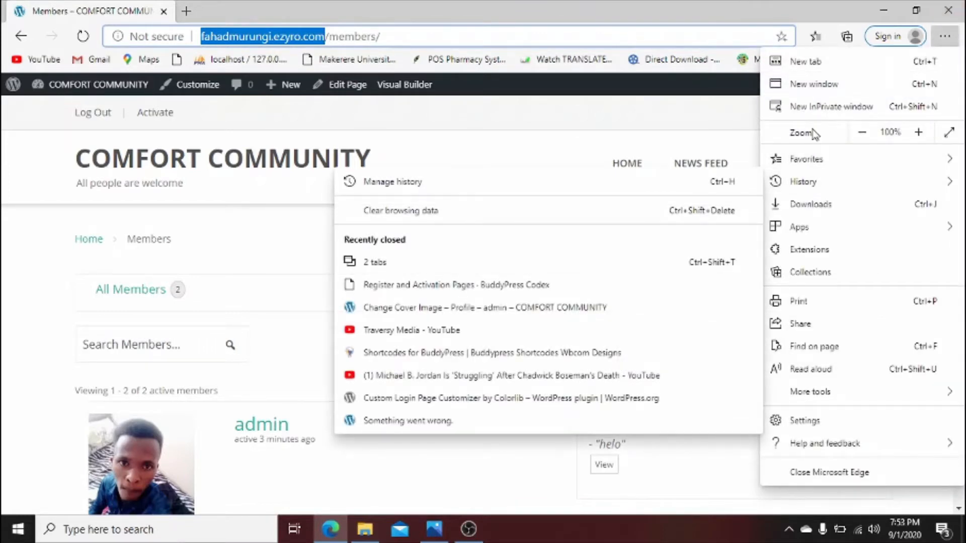
pyautogui.click(811, 107)
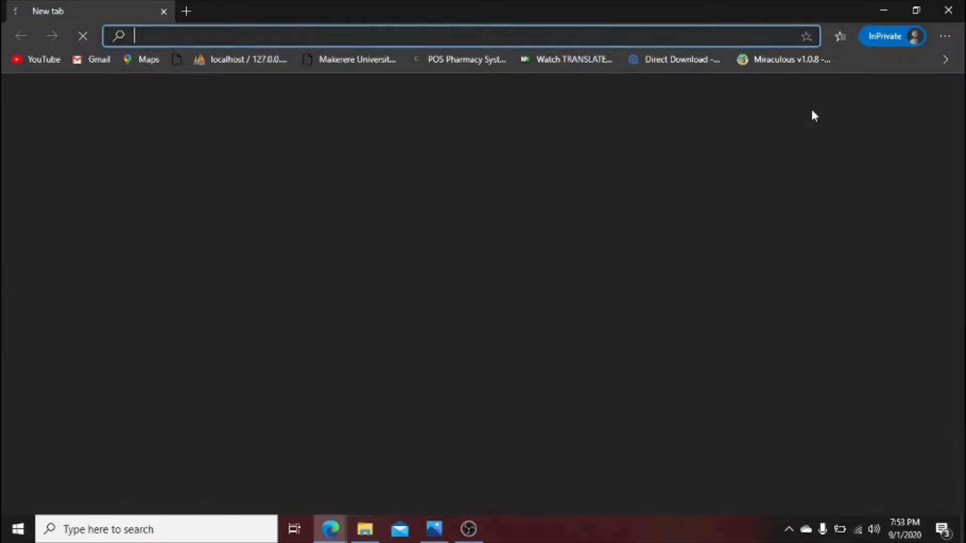
pyautogui.write('http://fahadmurungi.ezyro.com/')
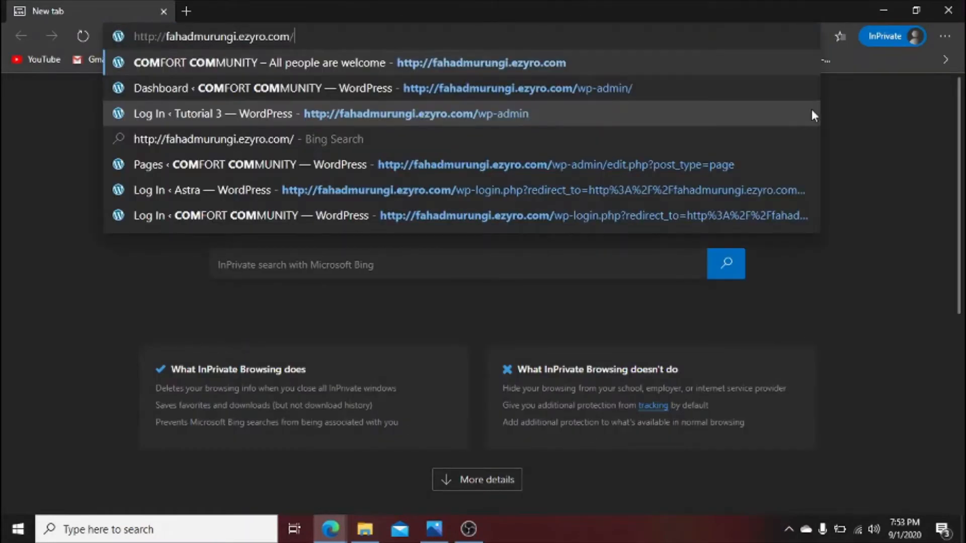
pyautogui.press('Return')
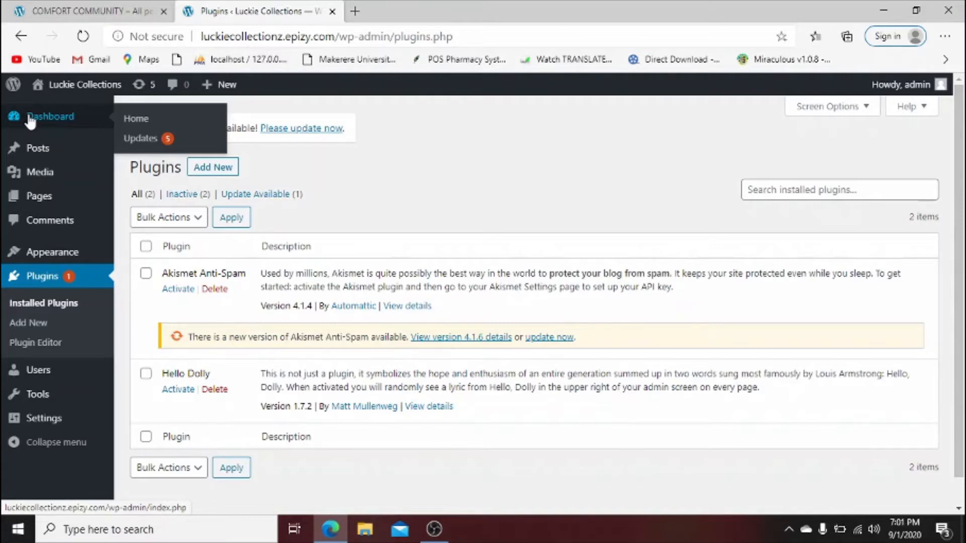
# Change the site title to "Addicts community" in the general settings.
pyautogui.moveTo(49, 420)
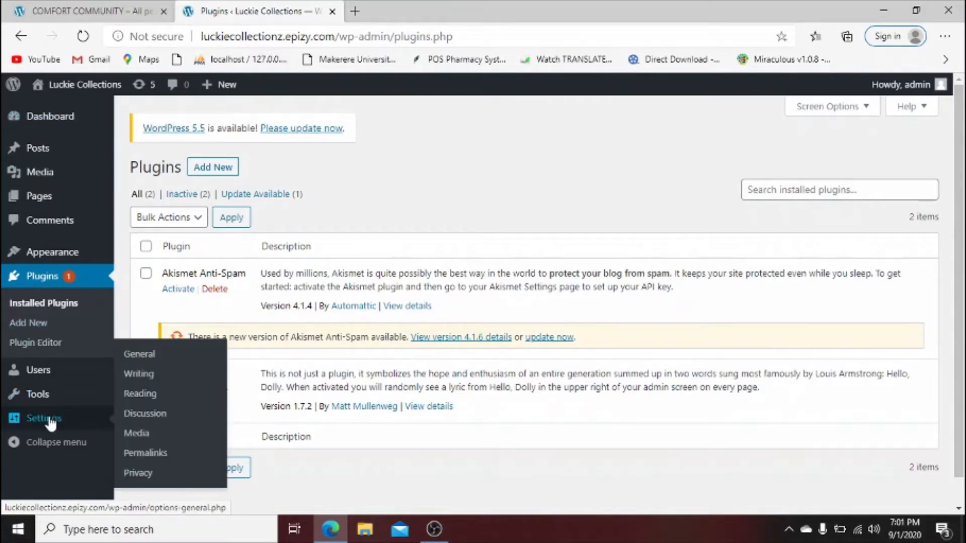
pyautogui.click(139, 357)
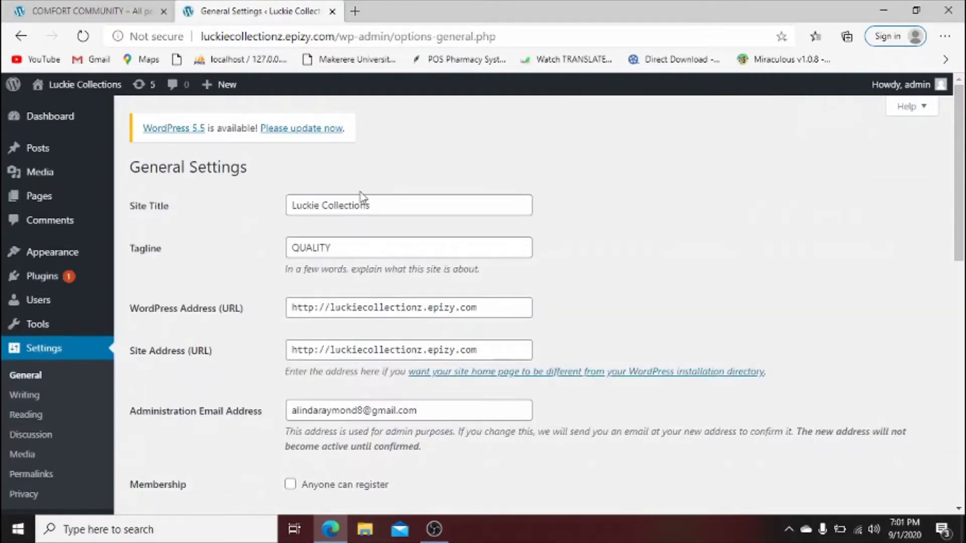
pyautogui.moveTo(381, 197); pyautogui.dragTo(276, 214)
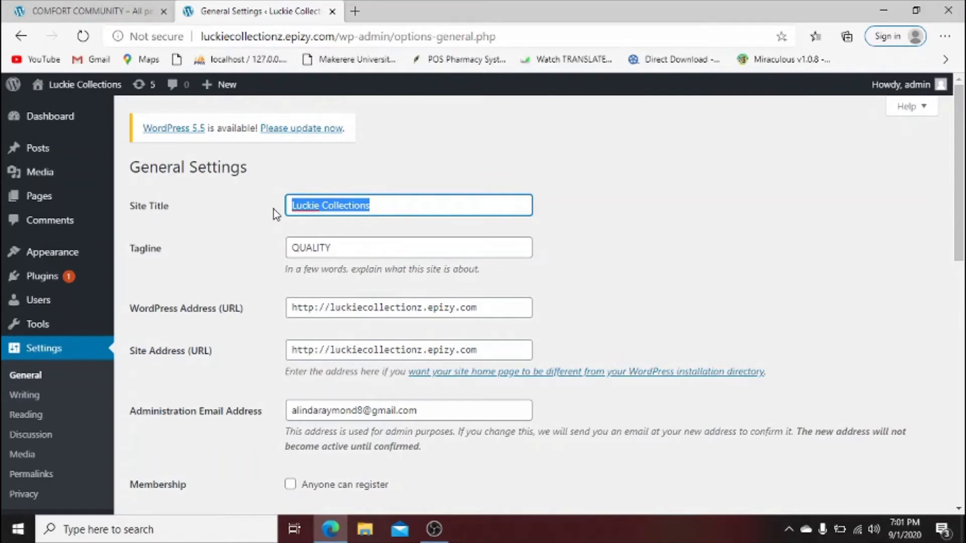
pyautogui.write('Add')
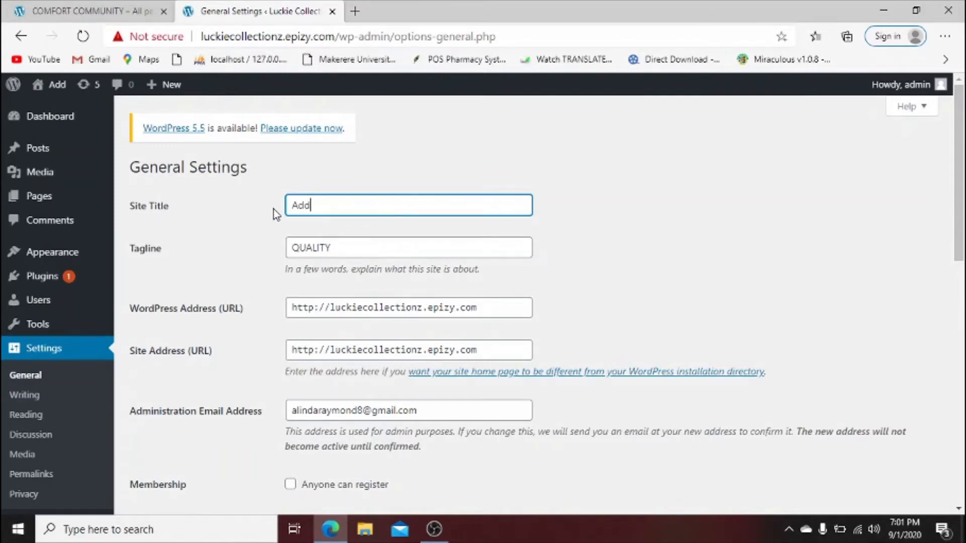
pyautogui.write('icts ')
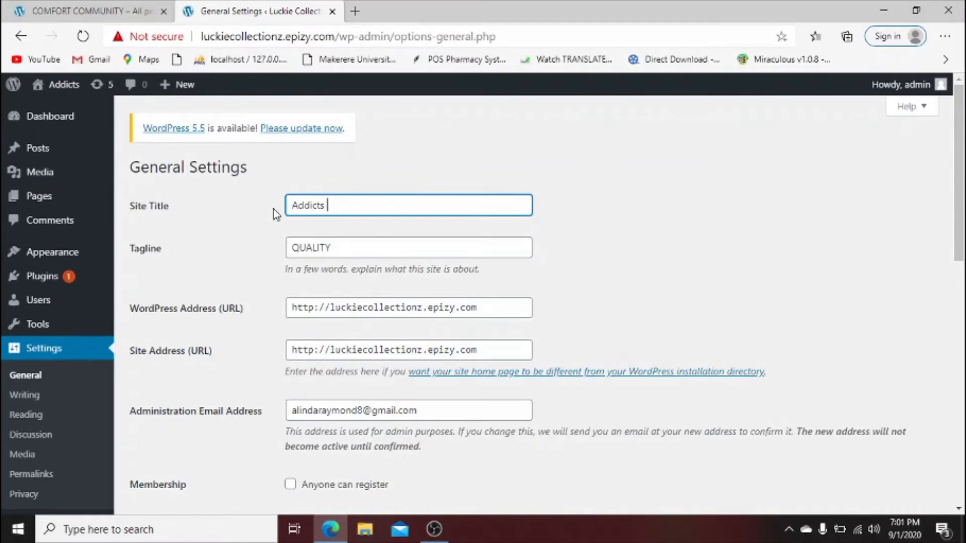
pyautogui.write('commun')
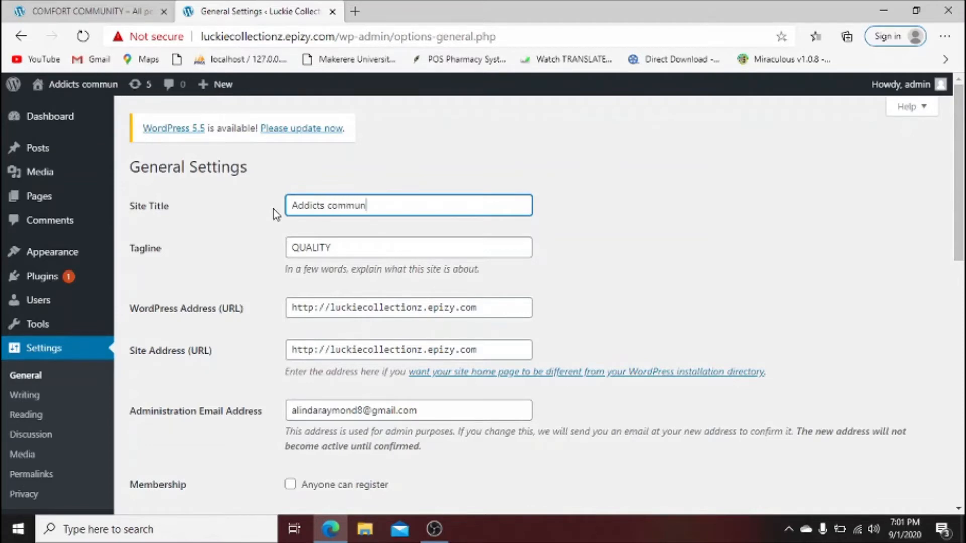
pyautogui.write('ity')
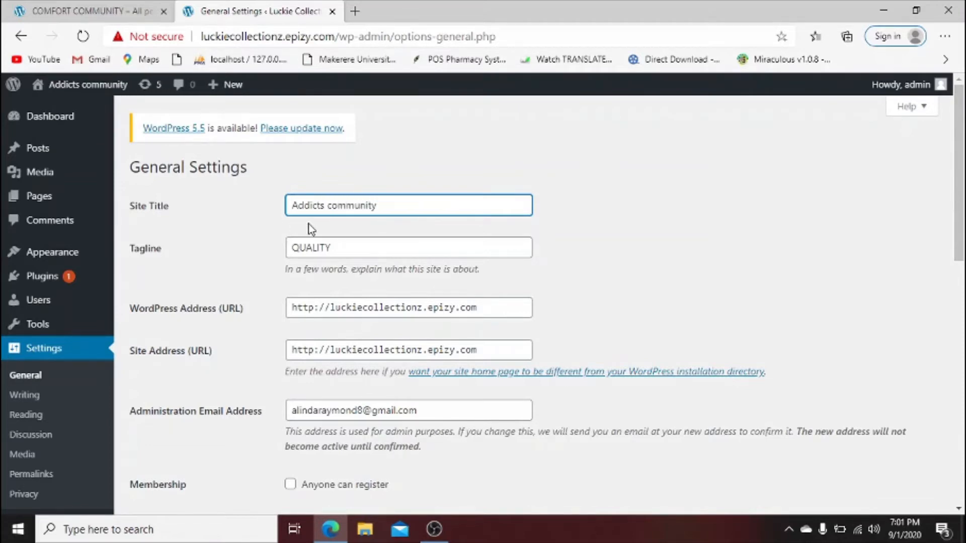
# Replace the site's tagline with "Lets stay sober".
pyautogui.doubleClick(341, 250)
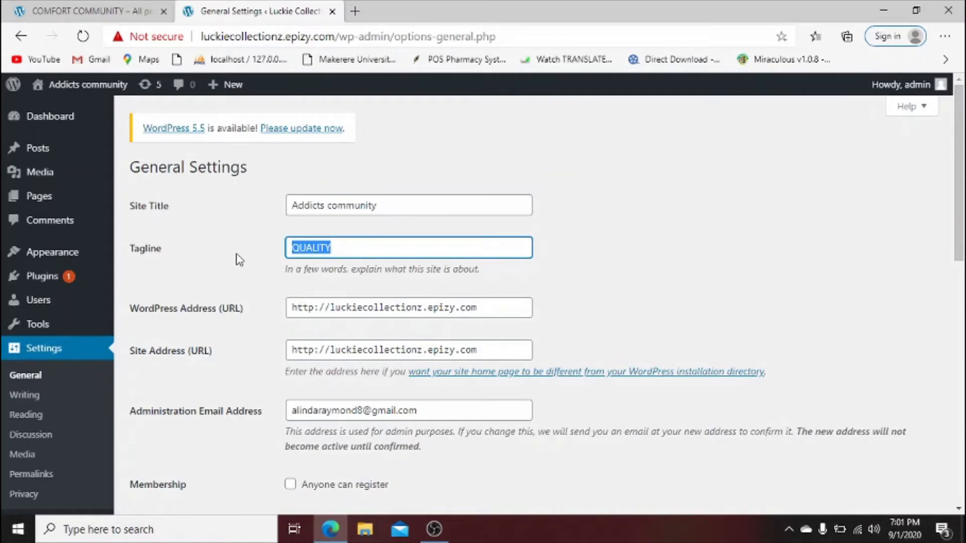
pyautogui.write('Le')
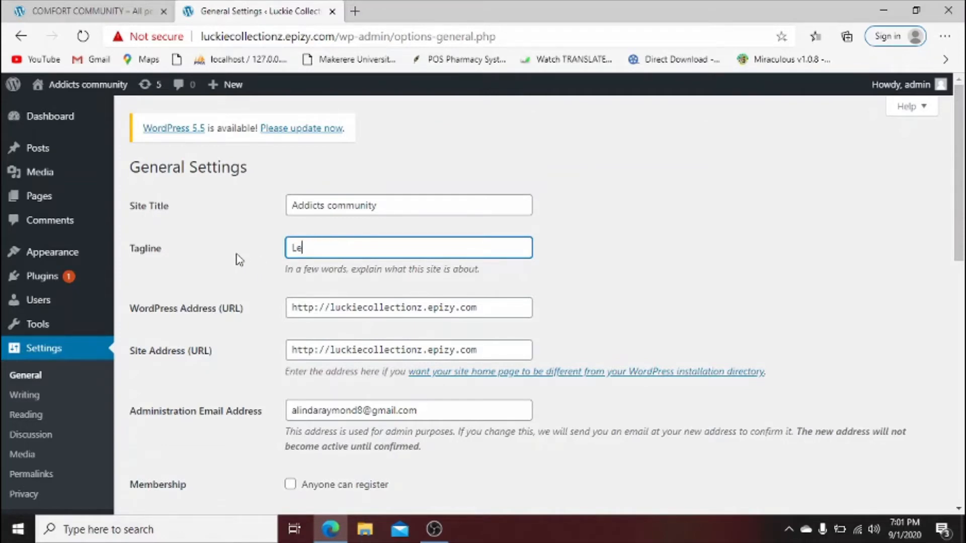
pyautogui.write('ts stta')
pyautogui.write('a')
pyautogui.write('y cobe')
pyautogui.press('BackSpace')
pyautogui.press('BackSpace')
pyautogui.write('ober')
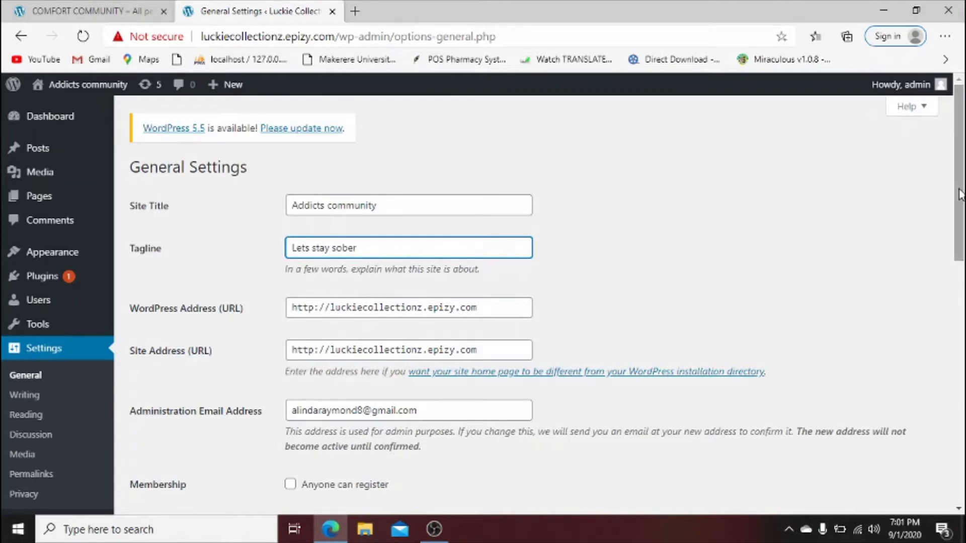
# Allow anyone to register as a member and save the general settings.
pyautogui.moveTo(961, 197); pyautogui.dragTo(963, 261)
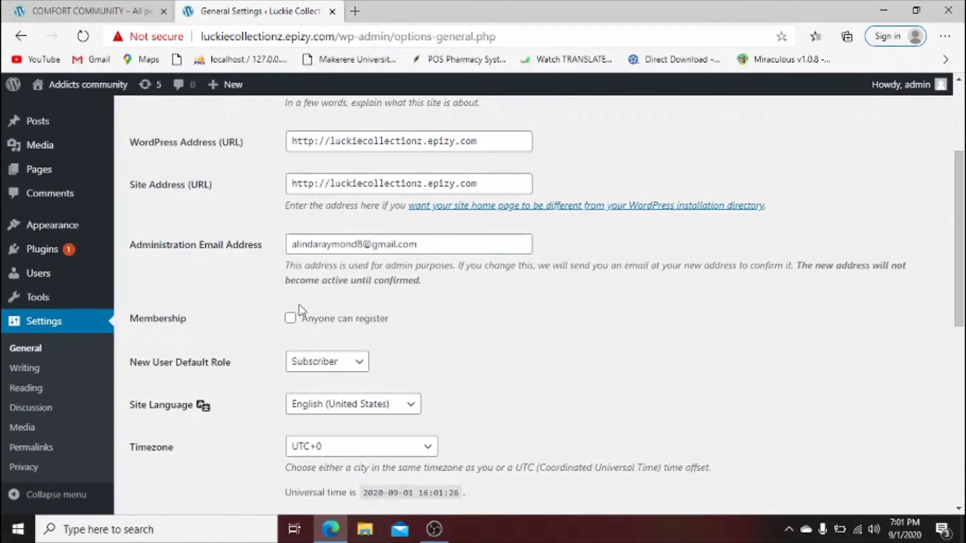
pyautogui.click(292, 321)
pyautogui.moveTo(961, 254); pyautogui.dragTo(963, 437)
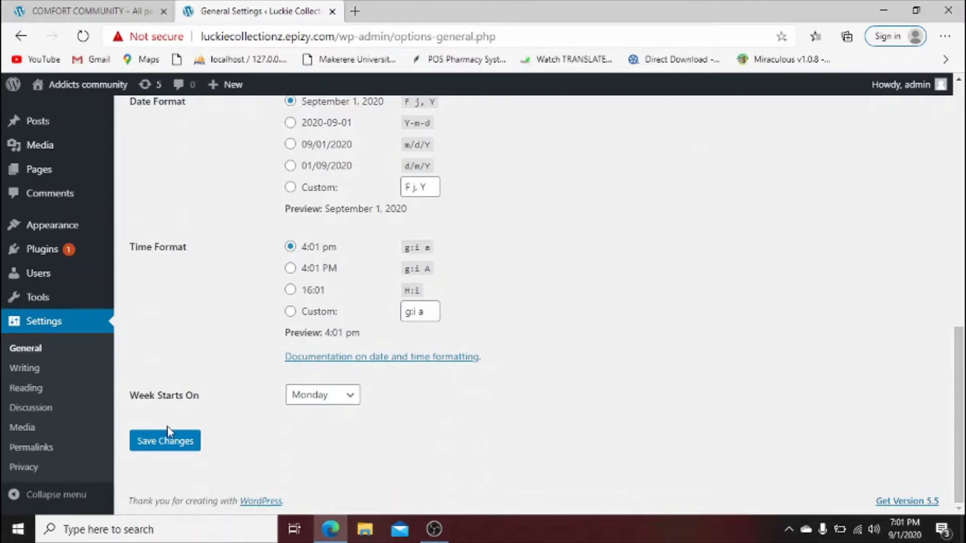
pyautogui.click(181, 442)
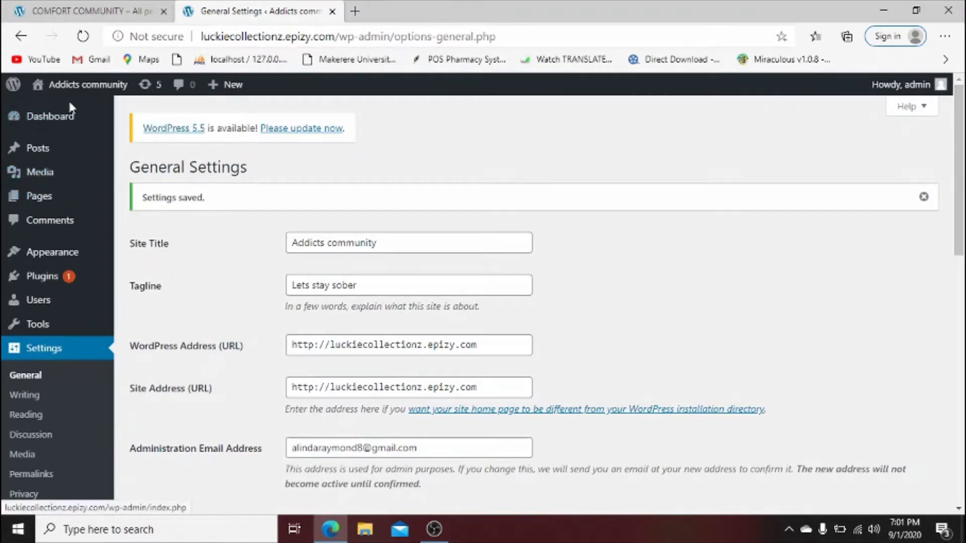
# Check the site's front page with its new title and tagline, and return to the dashboard.
pyautogui.moveTo(68, 99)
pyautogui.click(62, 115)
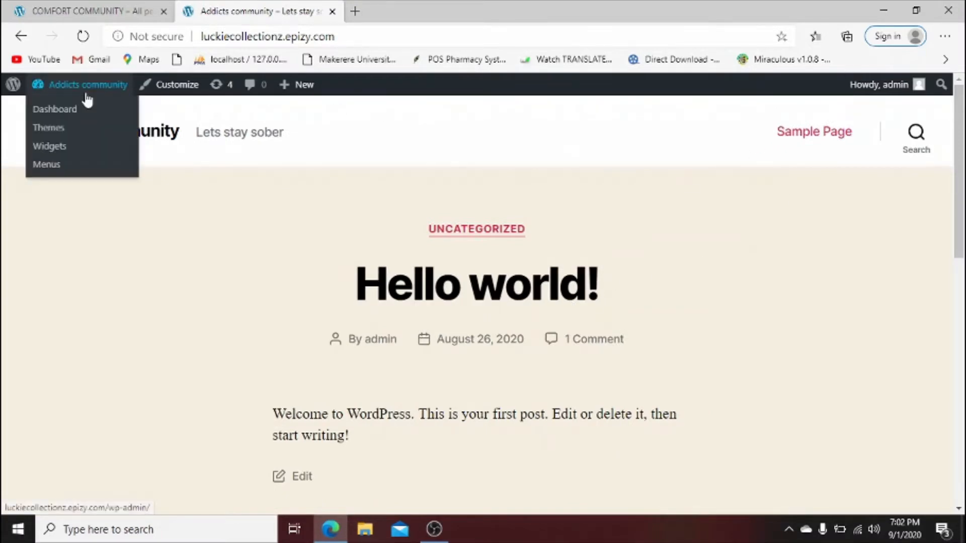
pyautogui.click(83, 112)
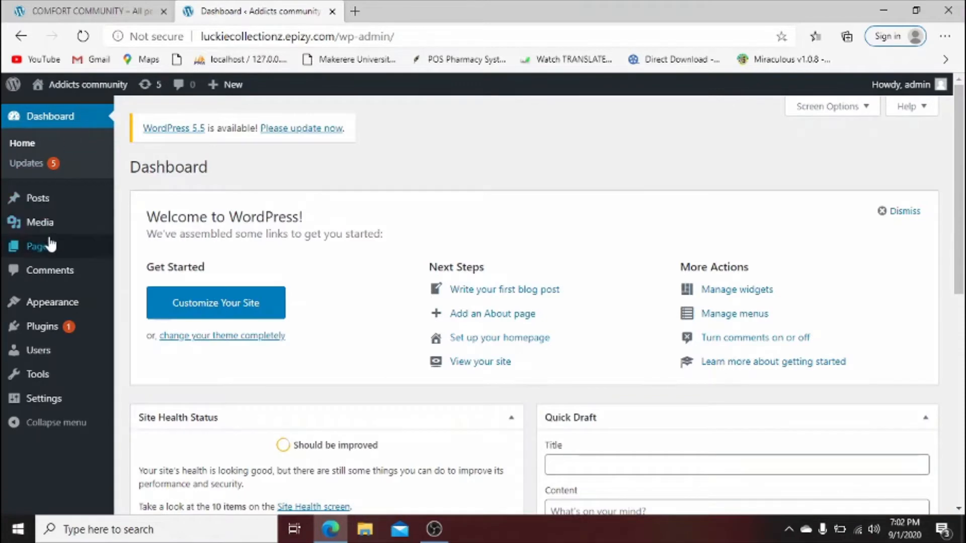
# Create a blank page titled "Home", publish it and leave the editor for the pages list.
pyautogui.moveTo(49, 245)
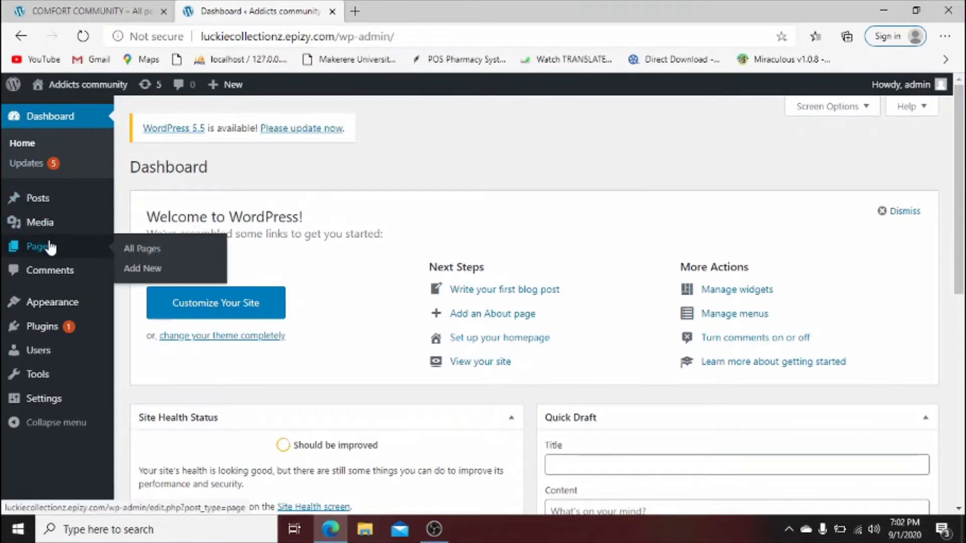
pyautogui.click(129, 271)
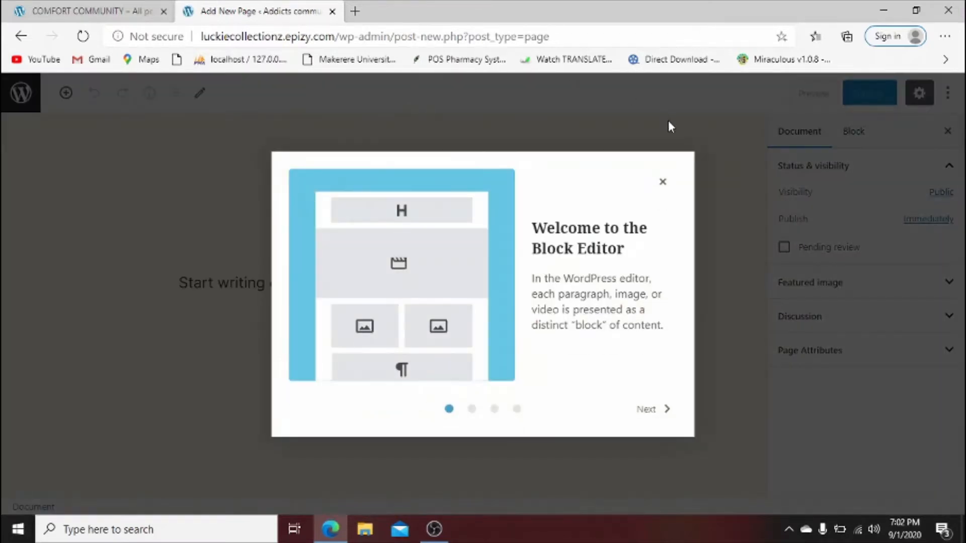
pyautogui.click(663, 182)
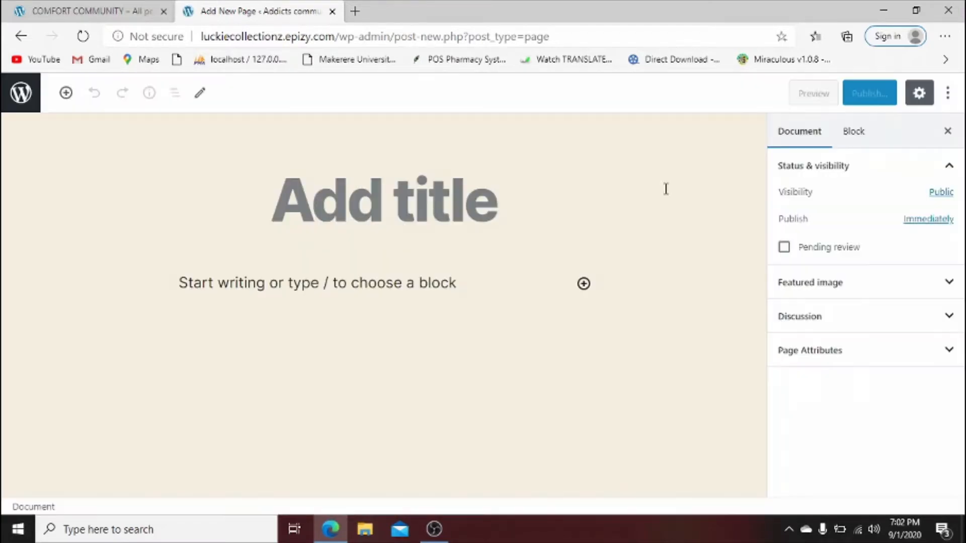
pyautogui.click(349, 211)
pyautogui.write('H')
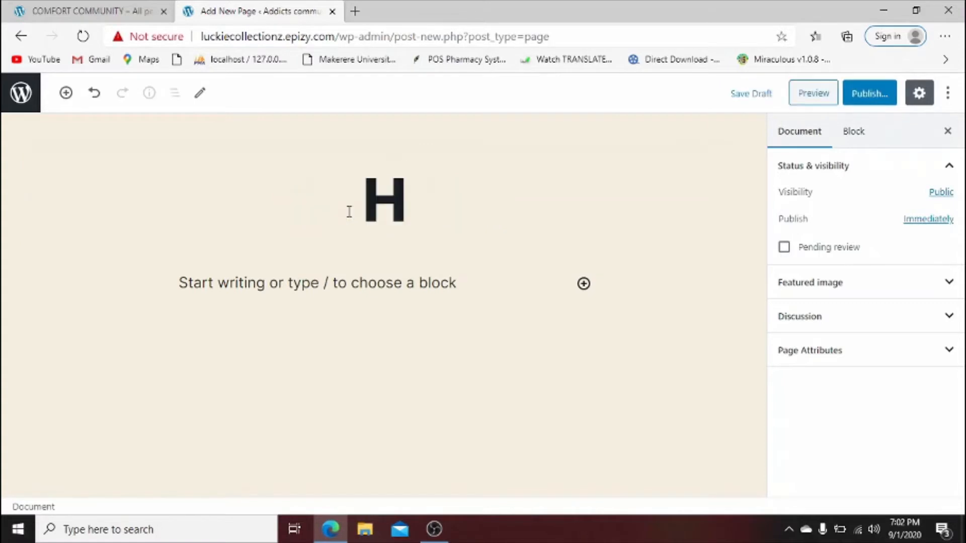
pyautogui.write('ome')
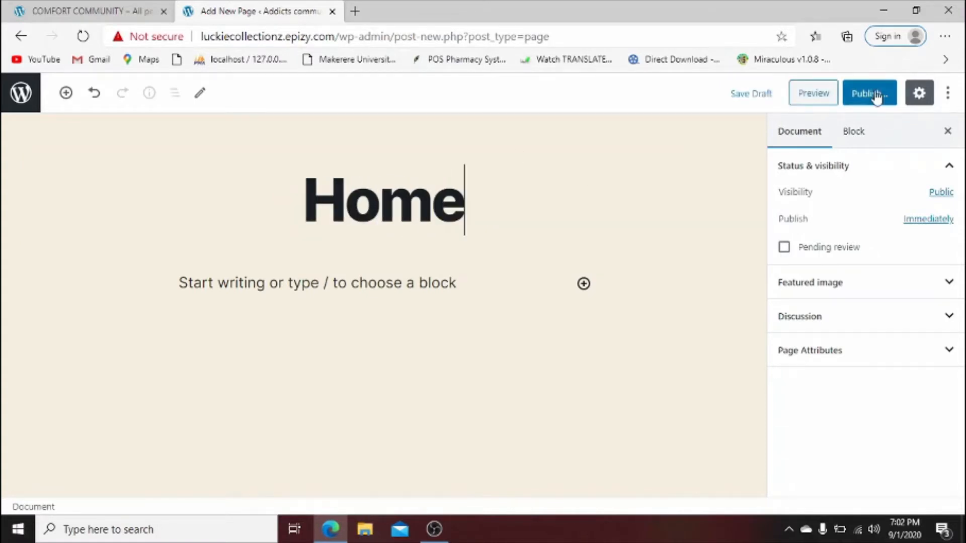
pyautogui.click(877, 95)
pyautogui.click(880, 93)
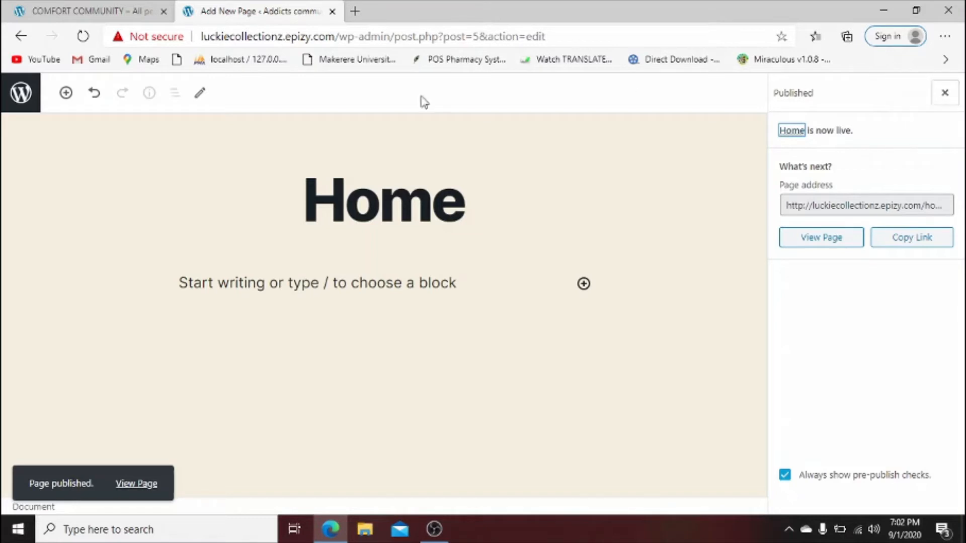
pyautogui.click(31, 93)
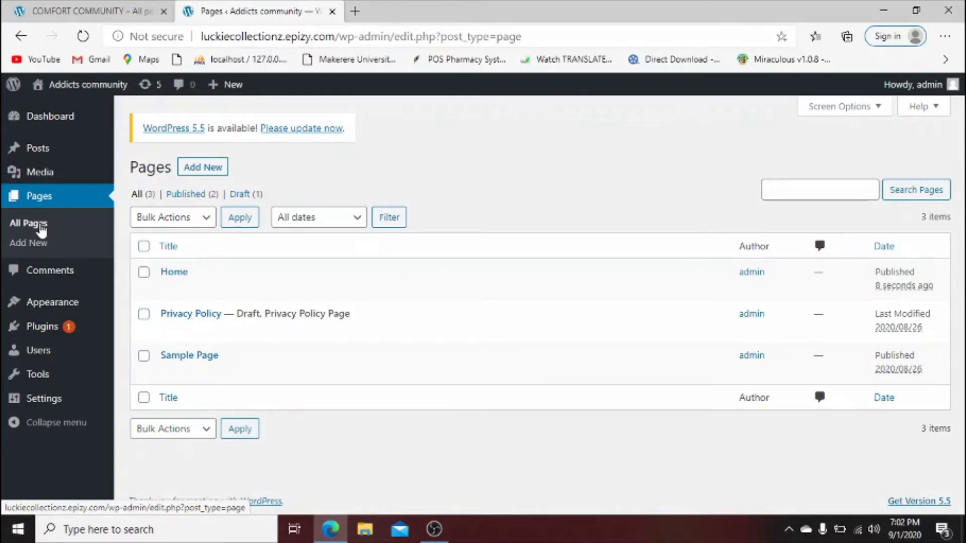
# Set the homepage to display the static page "Home" in the reading settings and save the changes.
pyautogui.moveTo(52, 400)
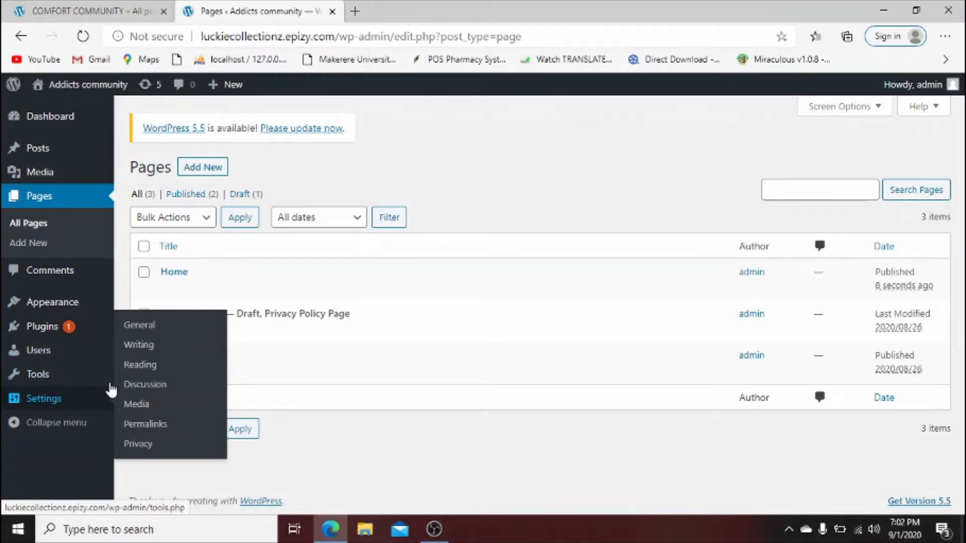
pyautogui.click(138, 366)
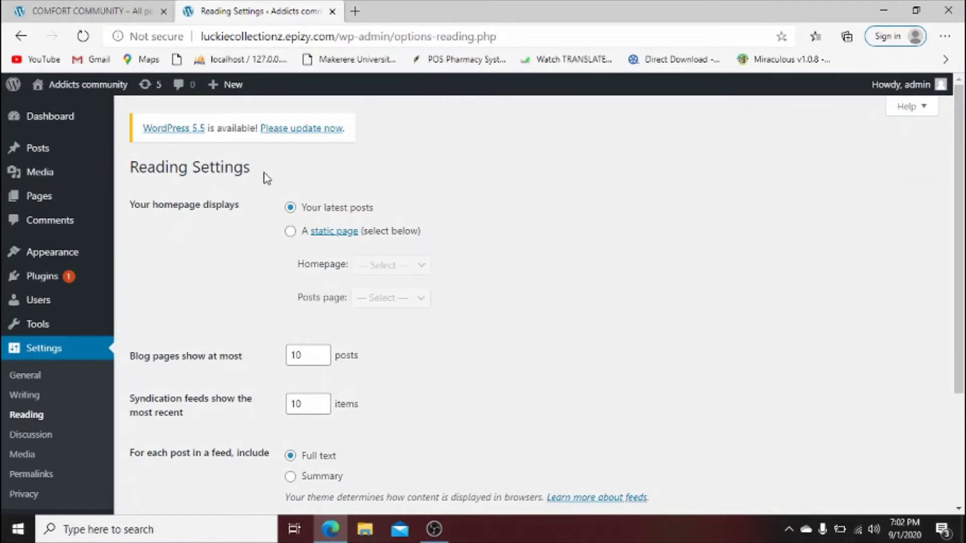
pyautogui.click(290, 231)
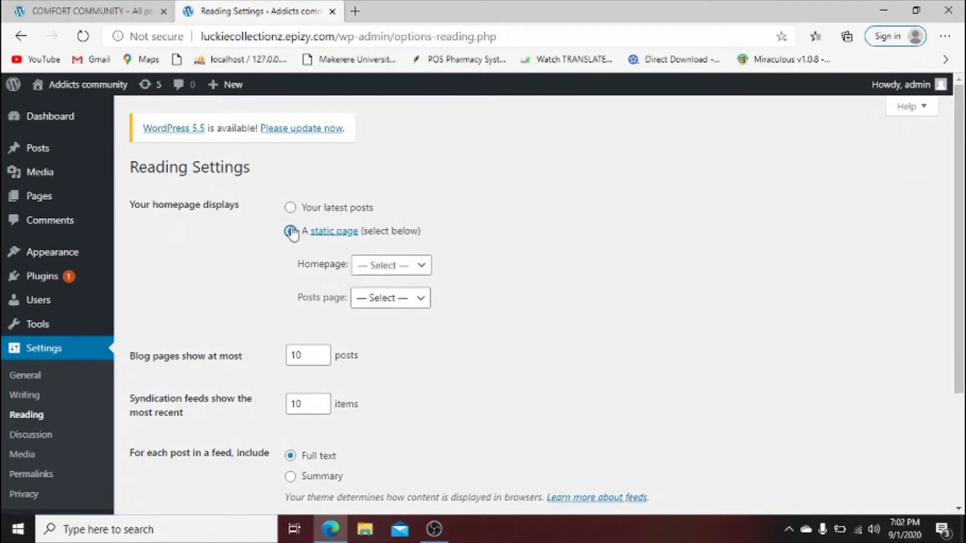
pyautogui.click(411, 269)
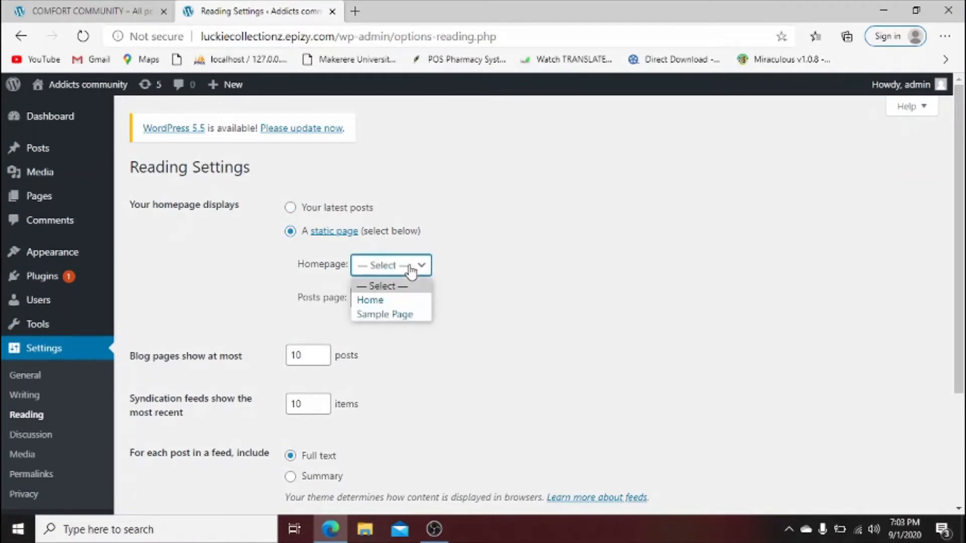
pyautogui.click(391, 301)
pyautogui.scroll(-1, 960, 259)
pyautogui.scroll(-2, 960, 260)
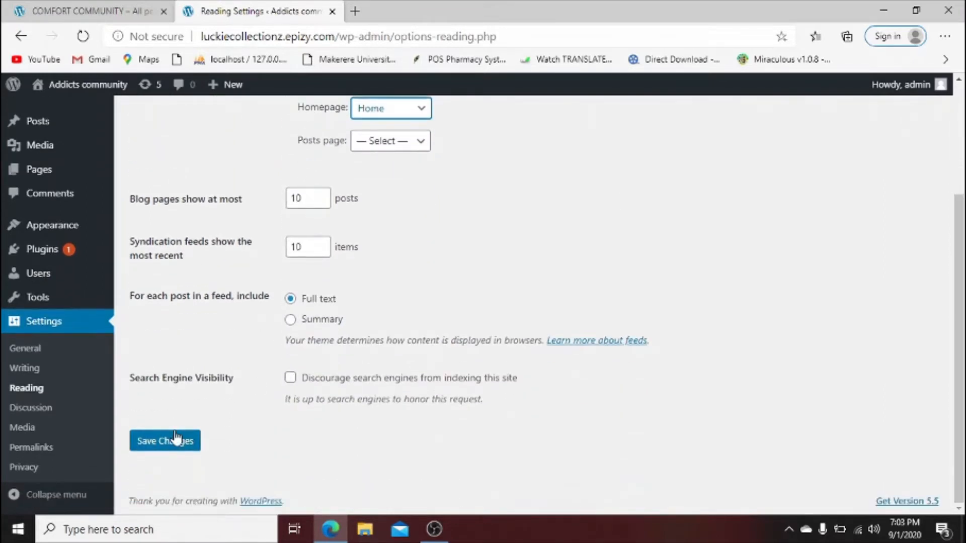
pyautogui.click(174, 432)
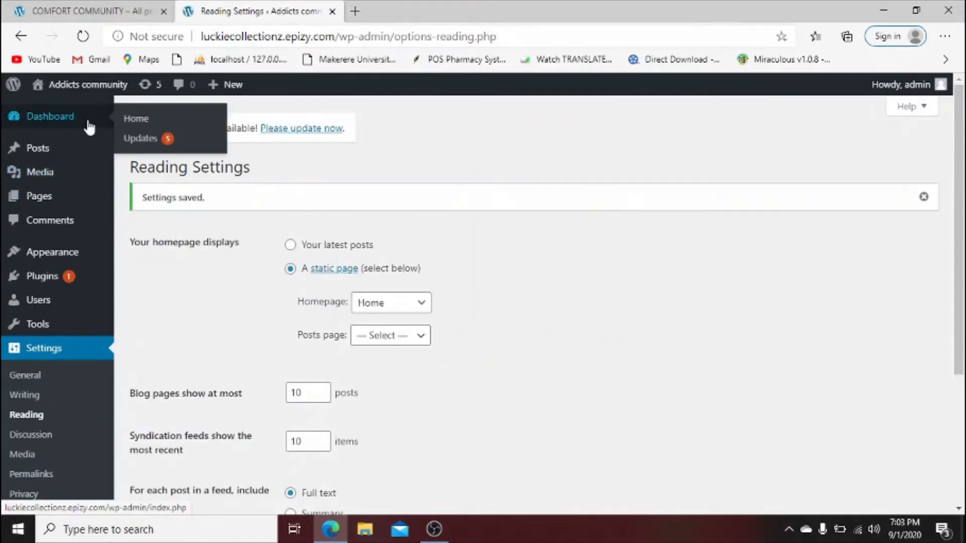
# View the site's new static front page and open the Home page for editing.
pyautogui.moveTo(79, 100)
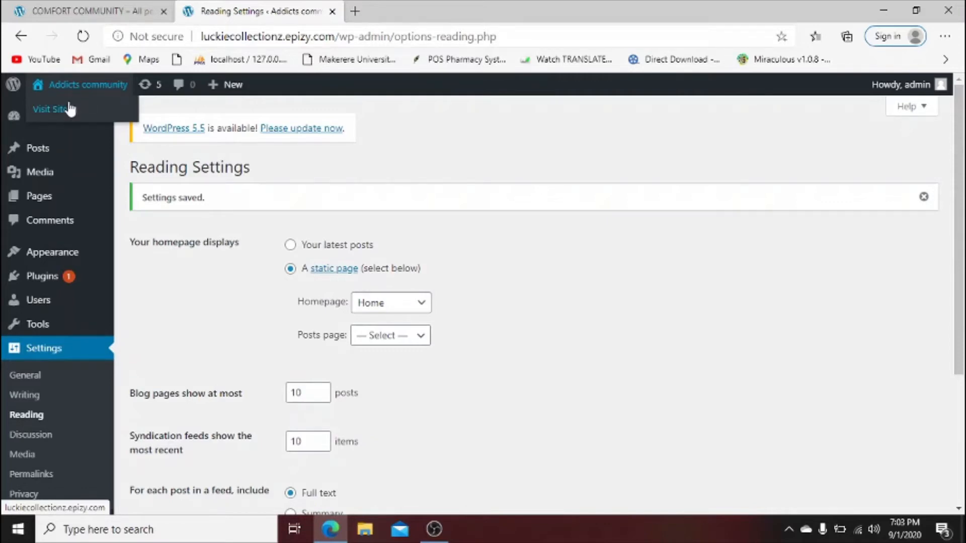
pyautogui.click(69, 109)
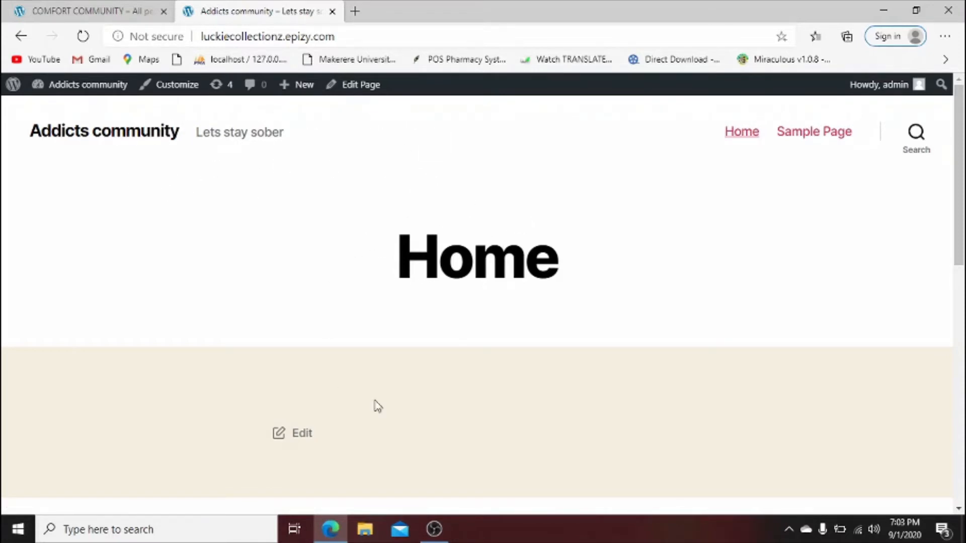
pyautogui.click(360, 91)
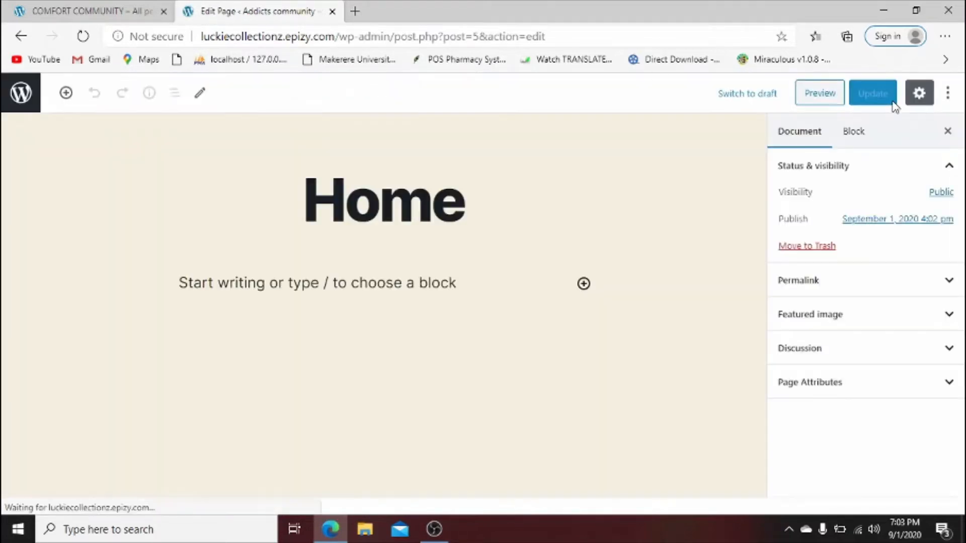
# Examine the Home page's document settings, including permalink, featured image, discussion and page attributes, and return to the front page.
pyautogui.click(851, 134)
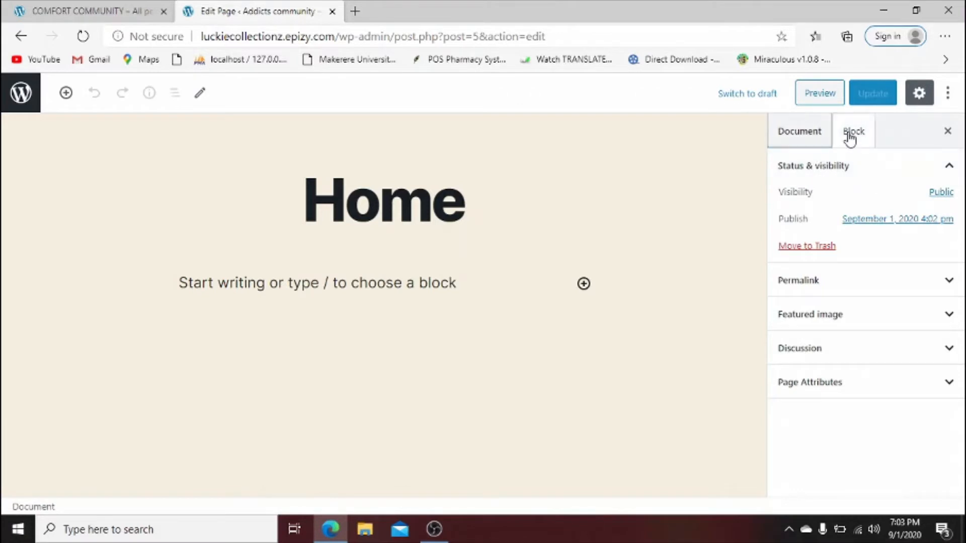
pyautogui.click(795, 135)
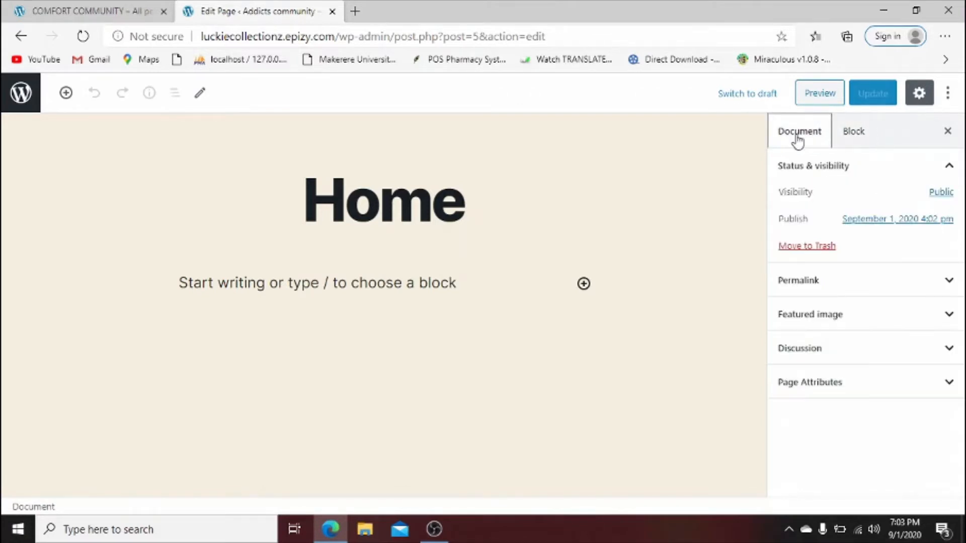
pyautogui.click(950, 288)
pyautogui.click(949, 354)
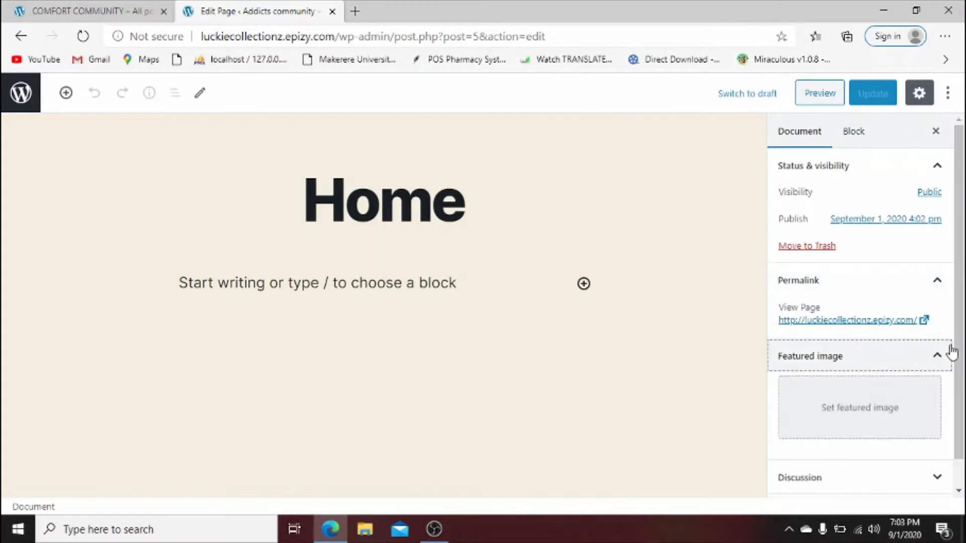
pyautogui.click(939, 475)
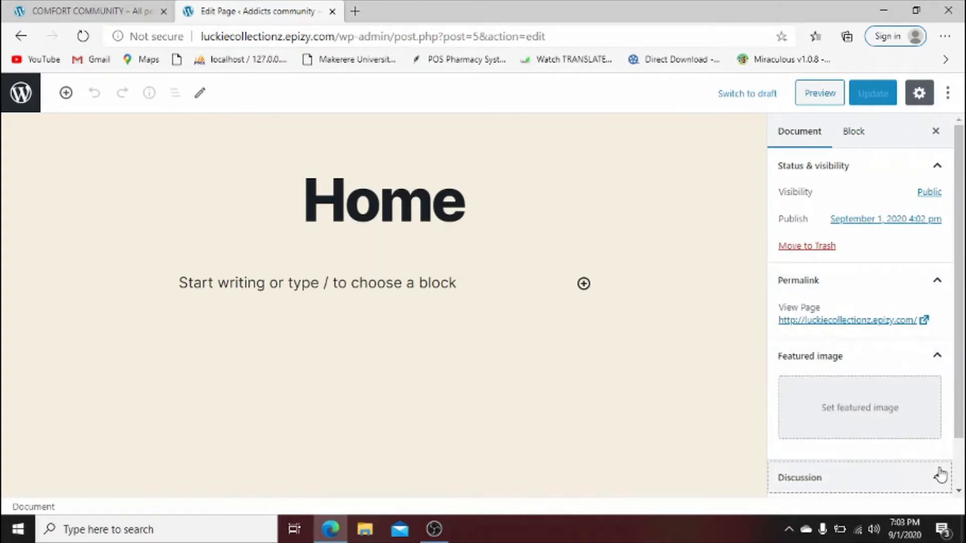
pyautogui.click(940, 475)
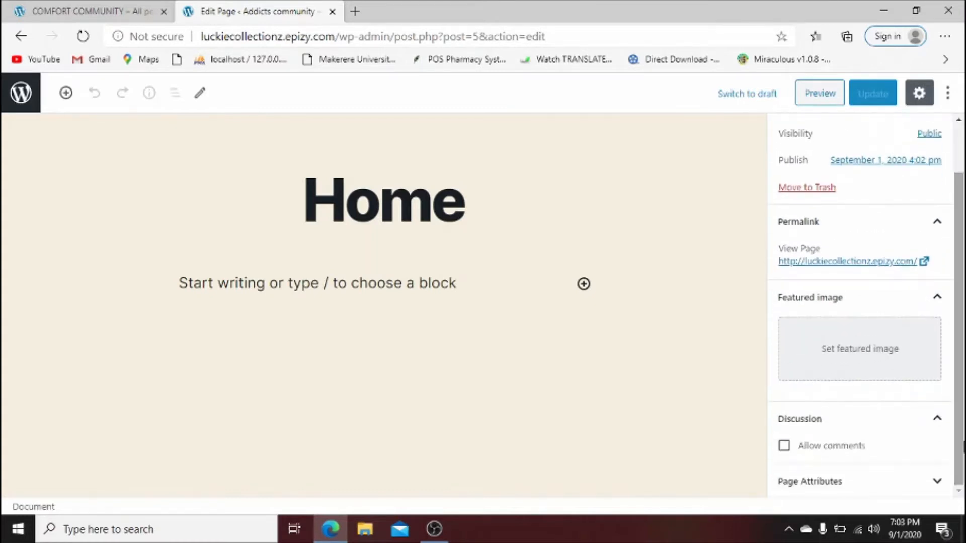
pyautogui.click(941, 480)
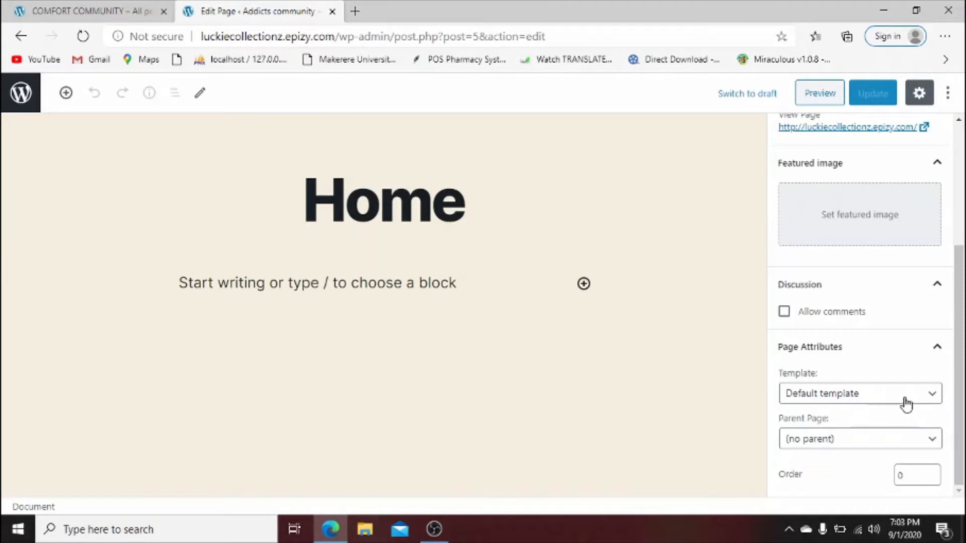
pyautogui.click(905, 402)
pyautogui.click(906, 402)
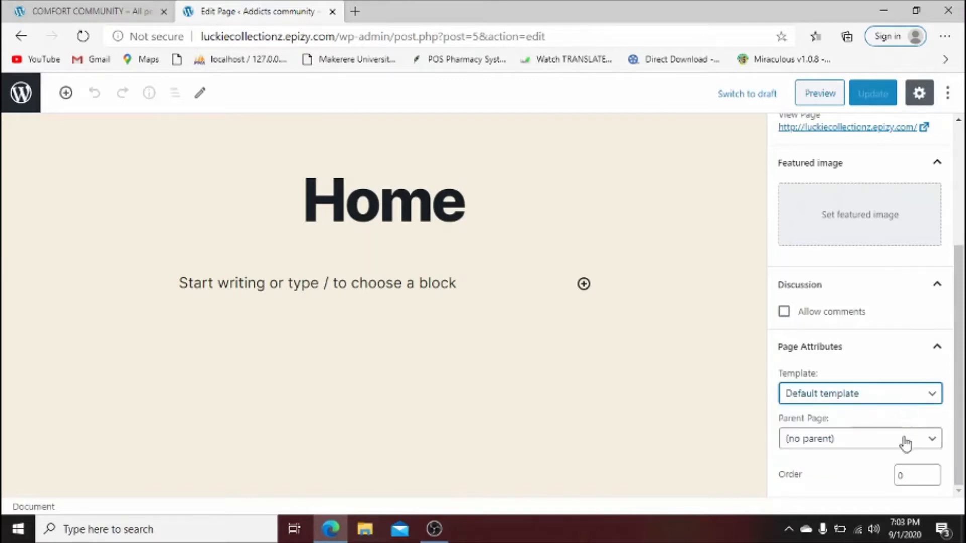
pyautogui.click(29, 37)
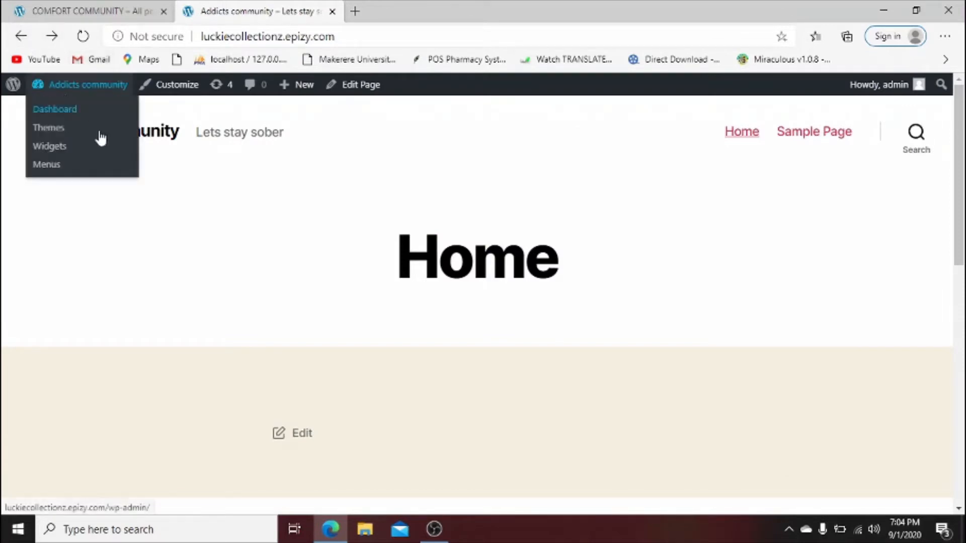
# Go to the site's theme management and search the themes available for installation for "emmet".
pyautogui.click(69, 112)
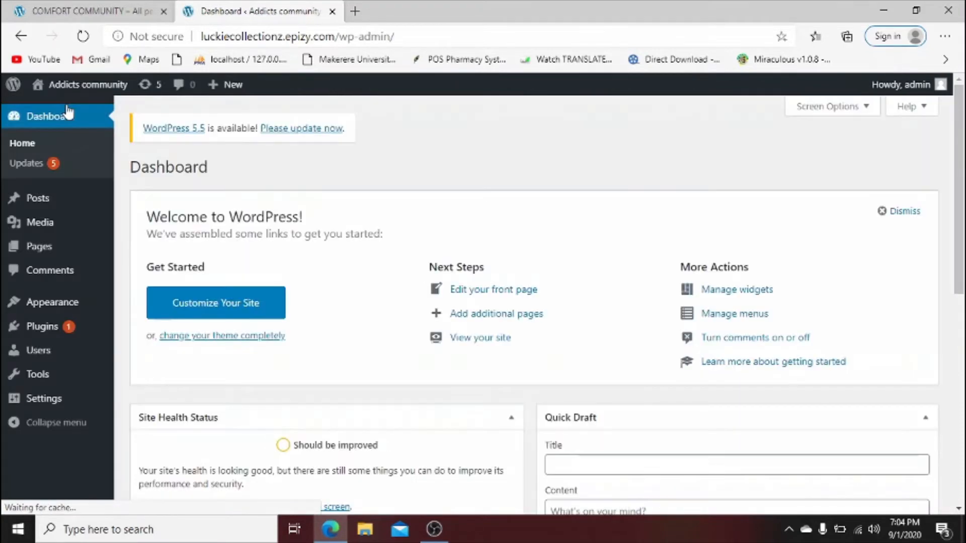
pyautogui.moveTo(53, 305)
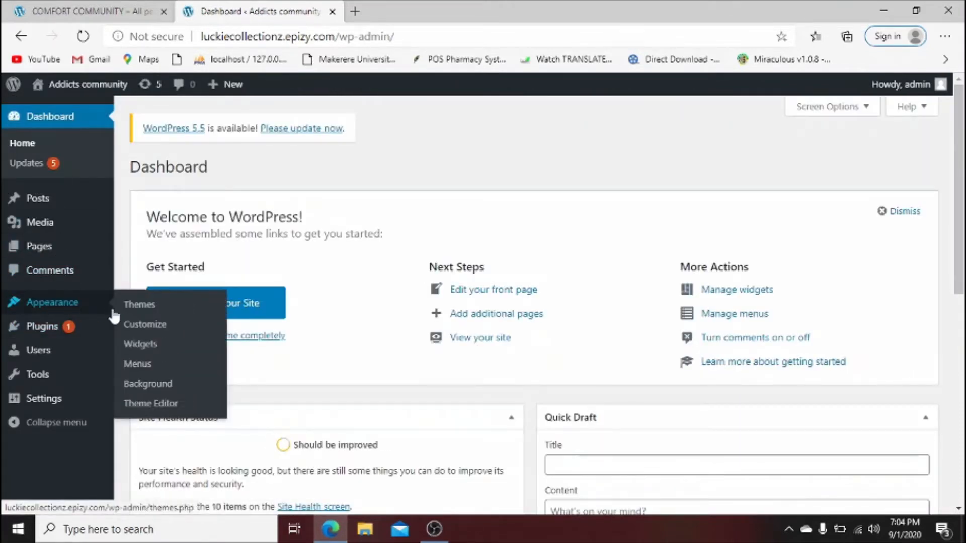
pyautogui.click(129, 310)
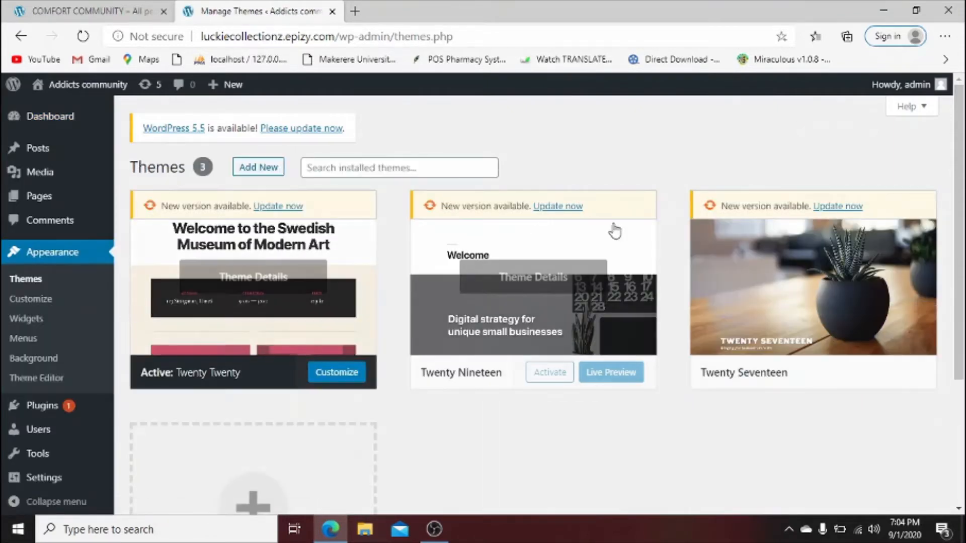
pyautogui.click(263, 168)
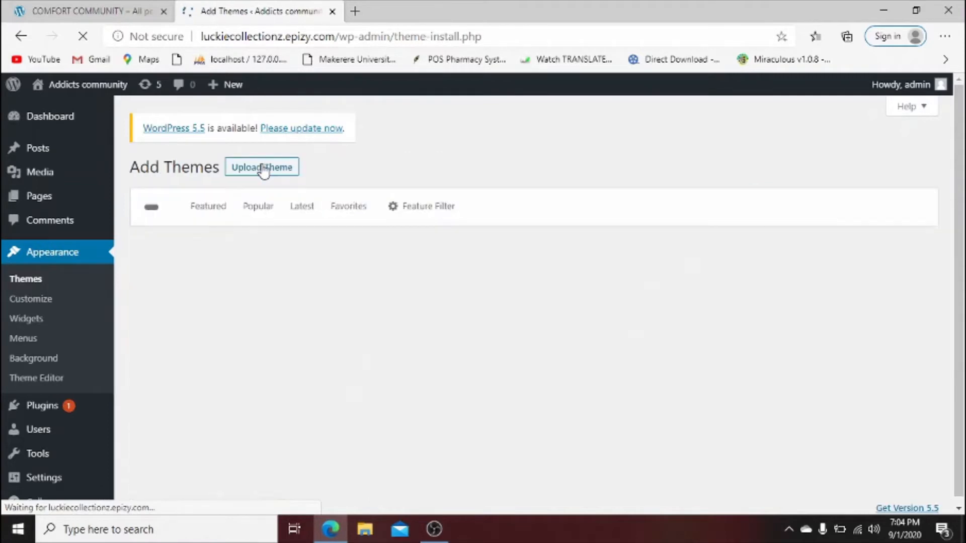
pyautogui.click(759, 204)
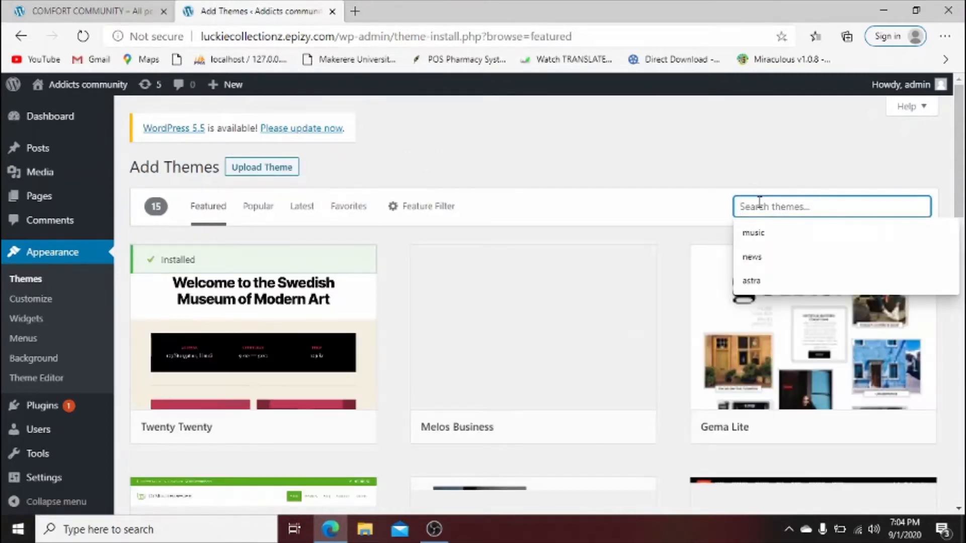
pyautogui.write('emme')
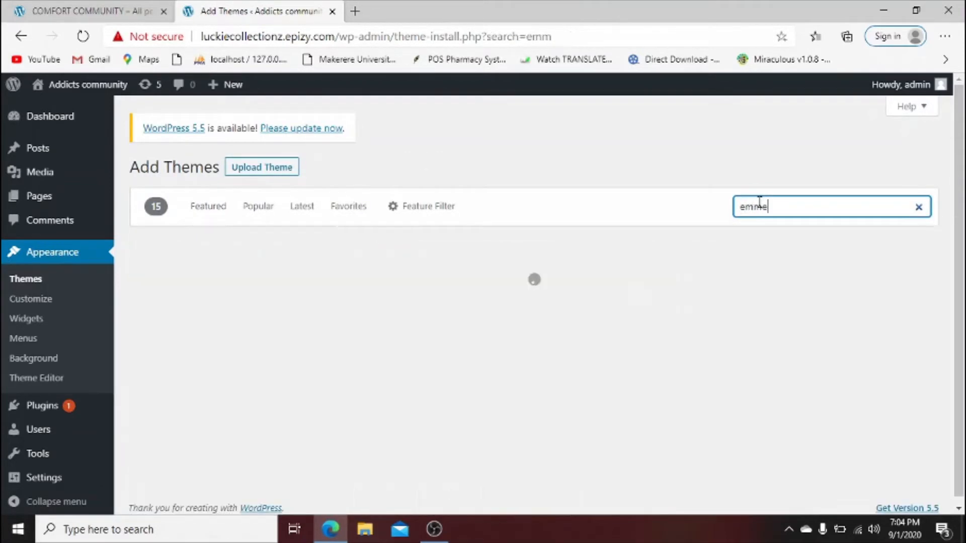
pyautogui.write('e')
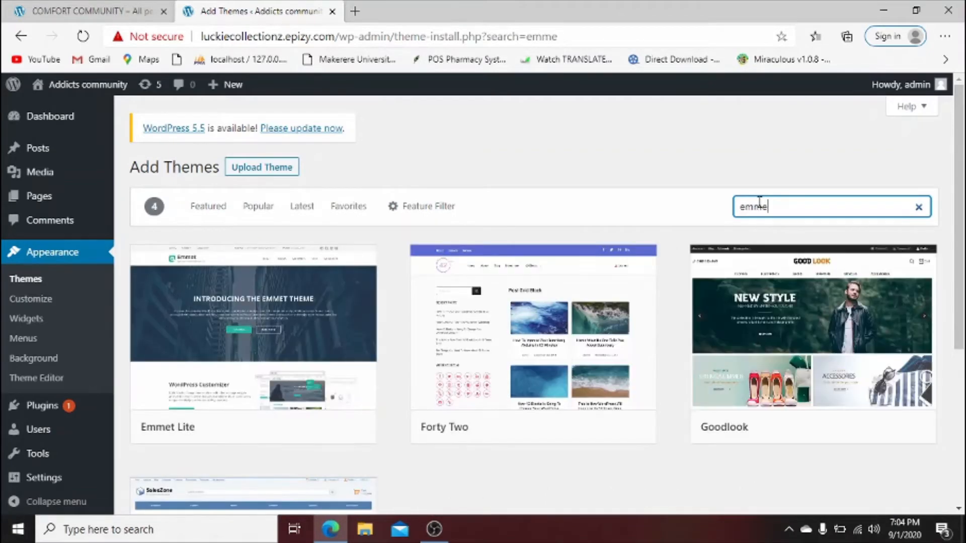
pyautogui.write('t')
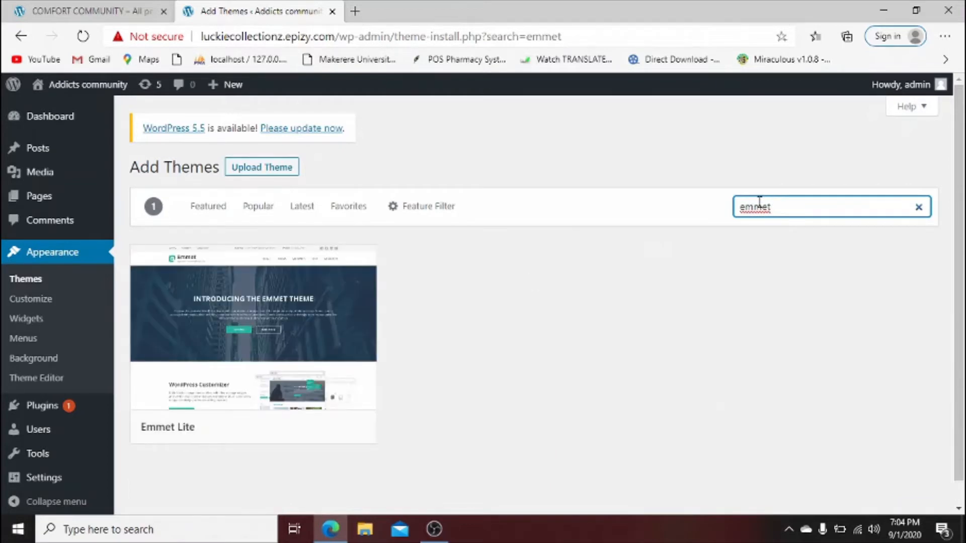
# Install the Emmet Lite theme and activate it on the site.
pyautogui.scroll(-1, 406, 326)
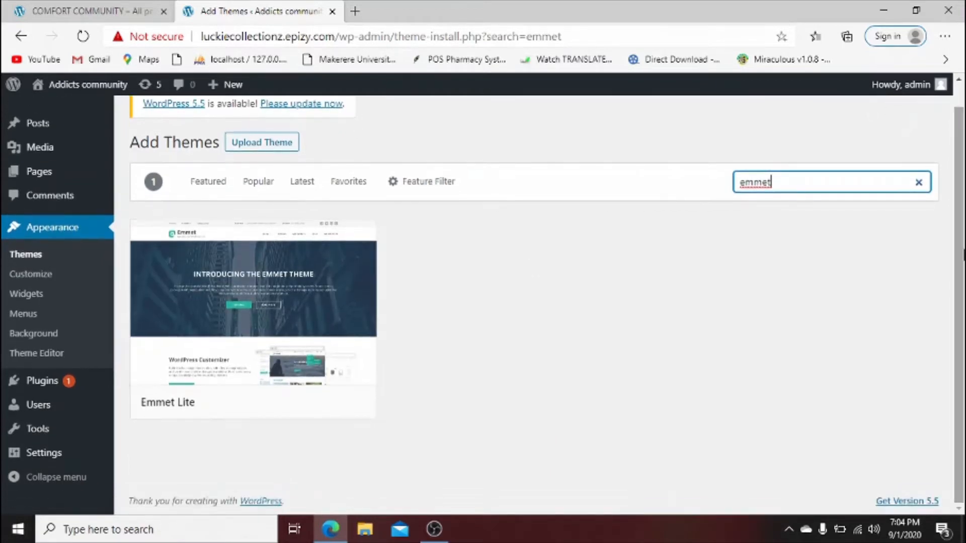
pyautogui.moveTo(200, 355)
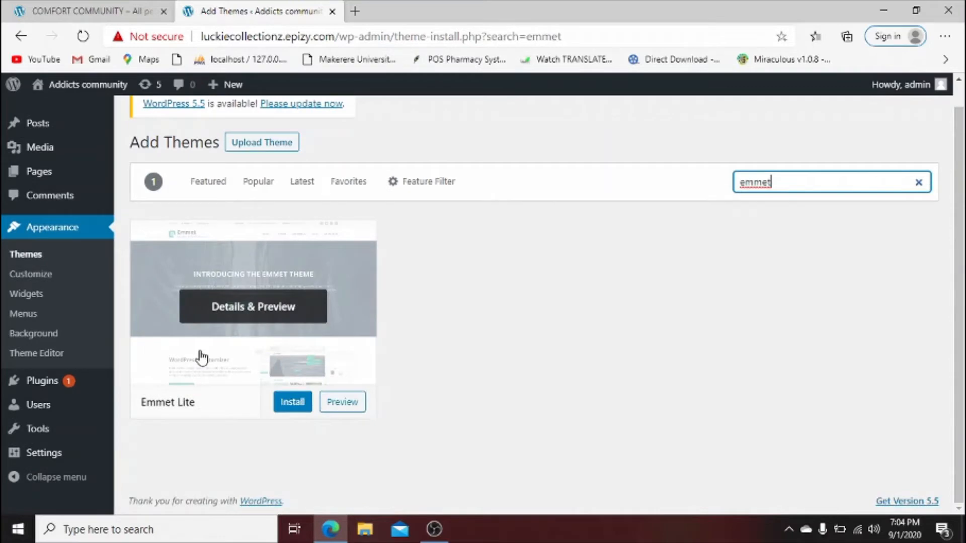
pyautogui.click(285, 403)
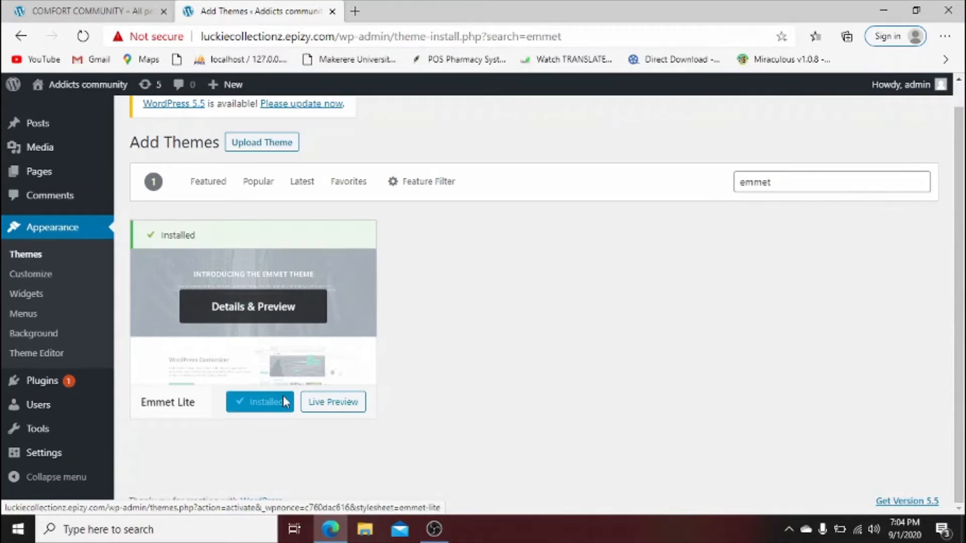
pyautogui.click(284, 402)
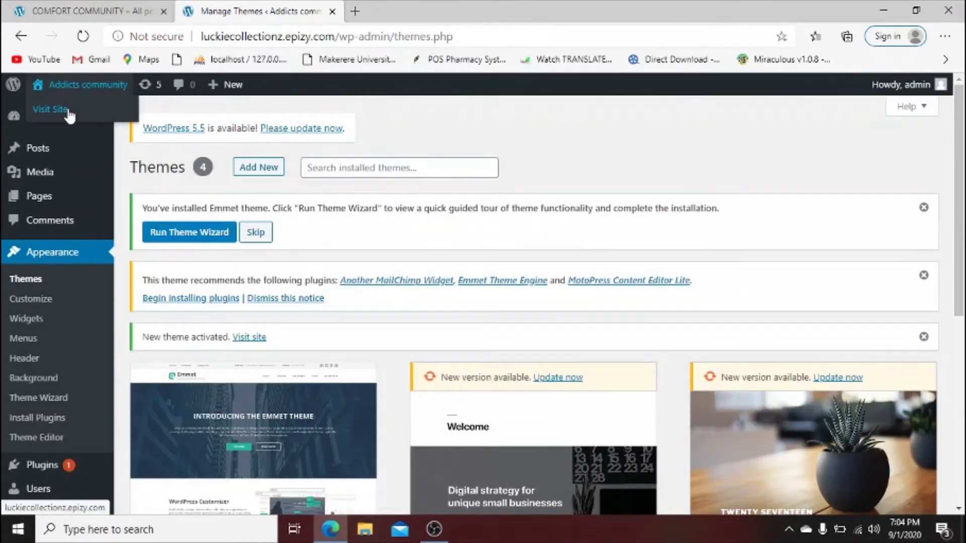
# View the site's front page with the newly activated theme and return to the dashboard.
pyautogui.click(67, 109)
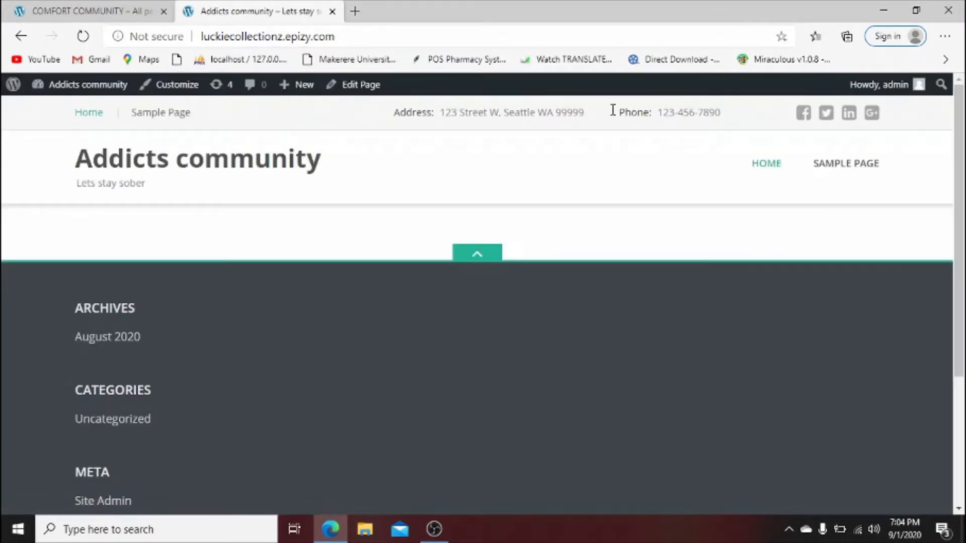
pyautogui.scroll(-3, 592, 134)
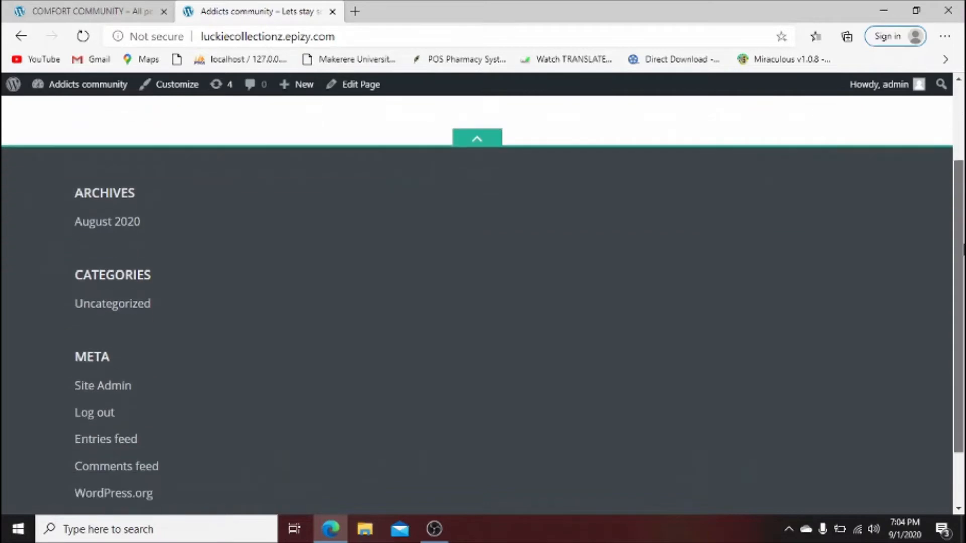
pyautogui.scroll(3, 592, 135)
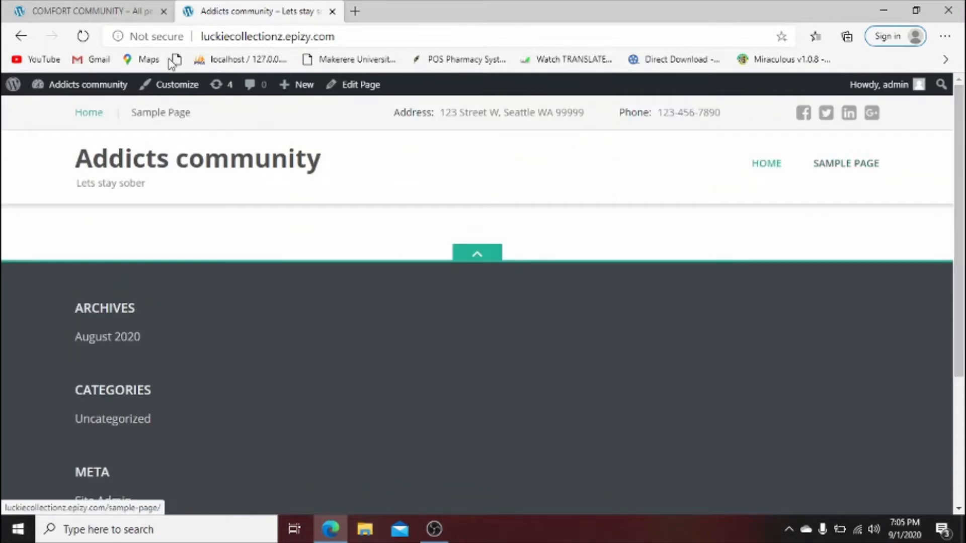
pyautogui.moveTo(65, 86)
pyautogui.click(67, 111)
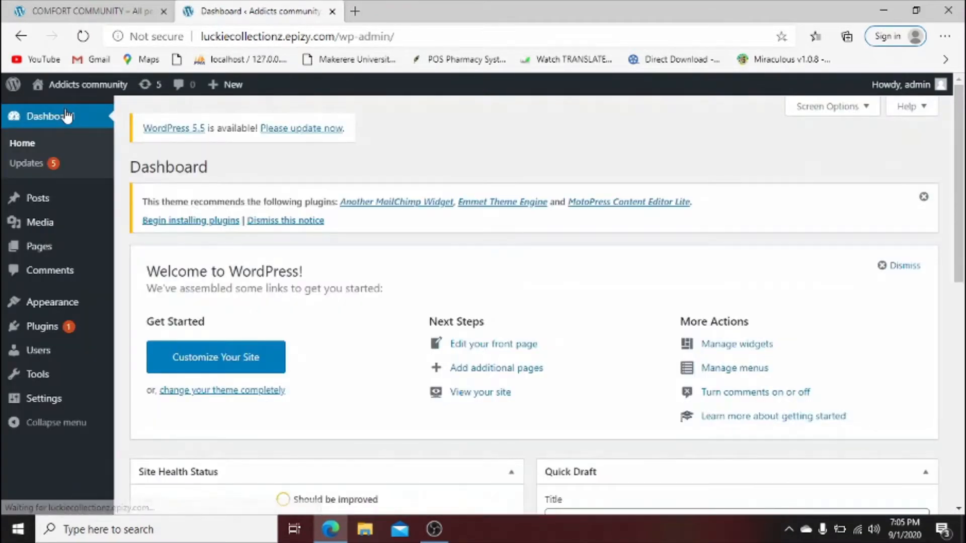
# Look at the Privacy Policy draft in the page editor and return to the list of all pages.
pyautogui.moveTo(41, 245)
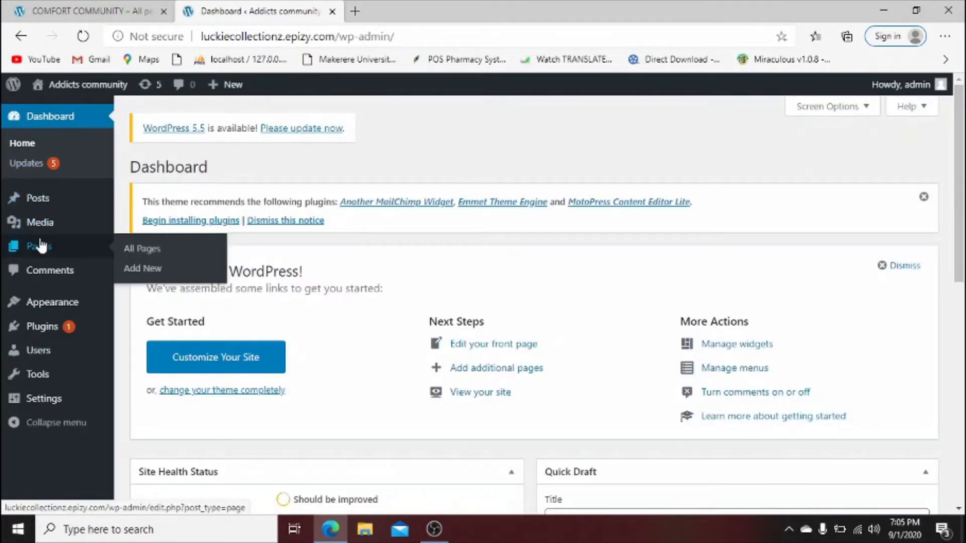
pyautogui.click(127, 249)
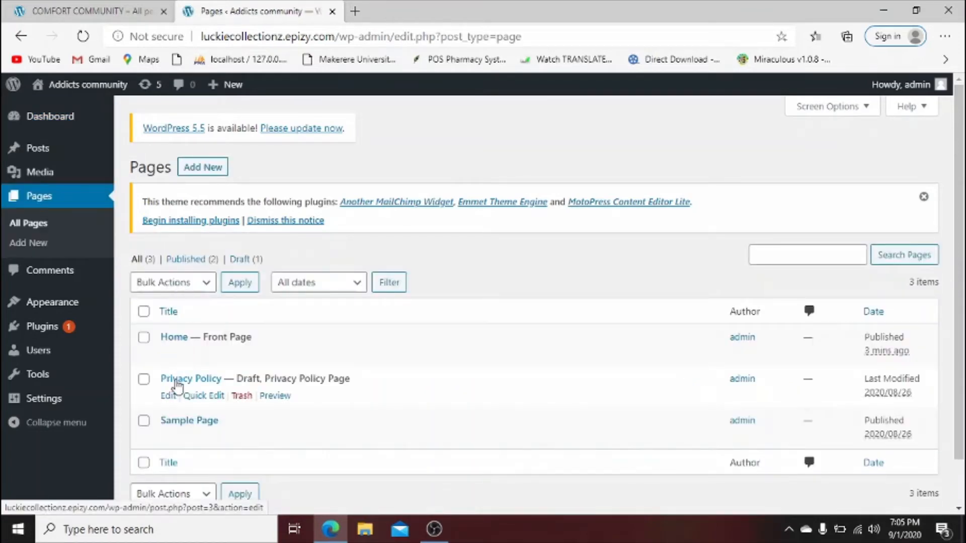
pyautogui.click(169, 397)
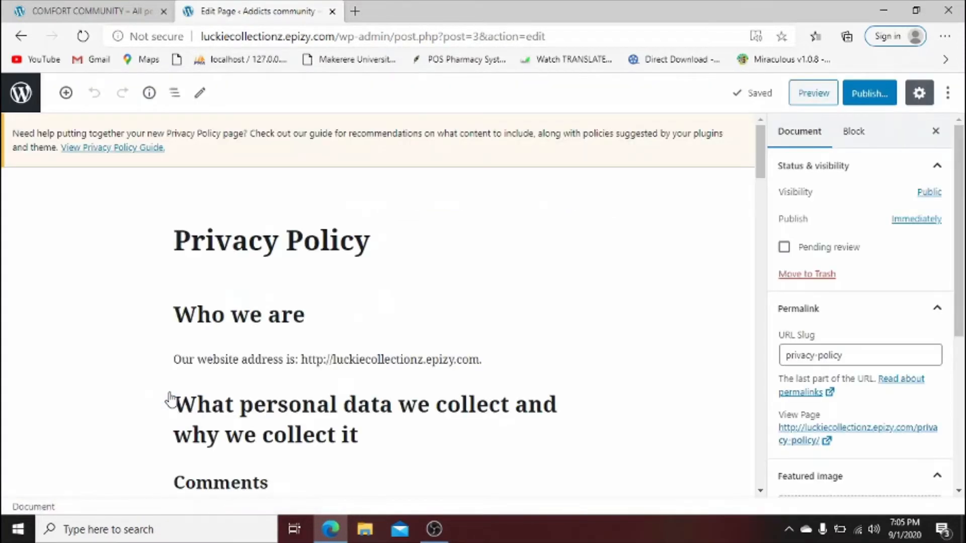
pyautogui.click(18, 42)
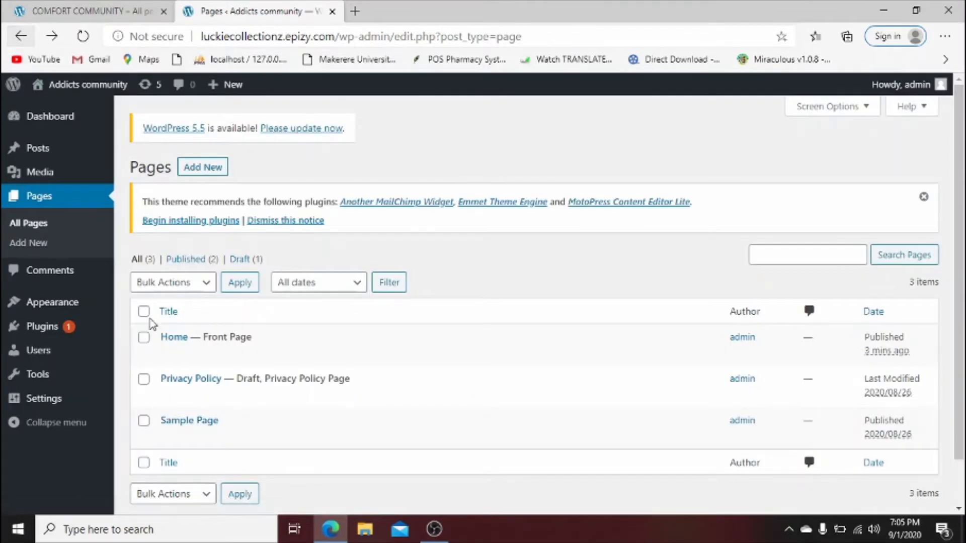
# Move the Privacy Policy and Sample Page pages to the trash together and dismiss the recommended plugins notice.
pyautogui.click(144, 378)
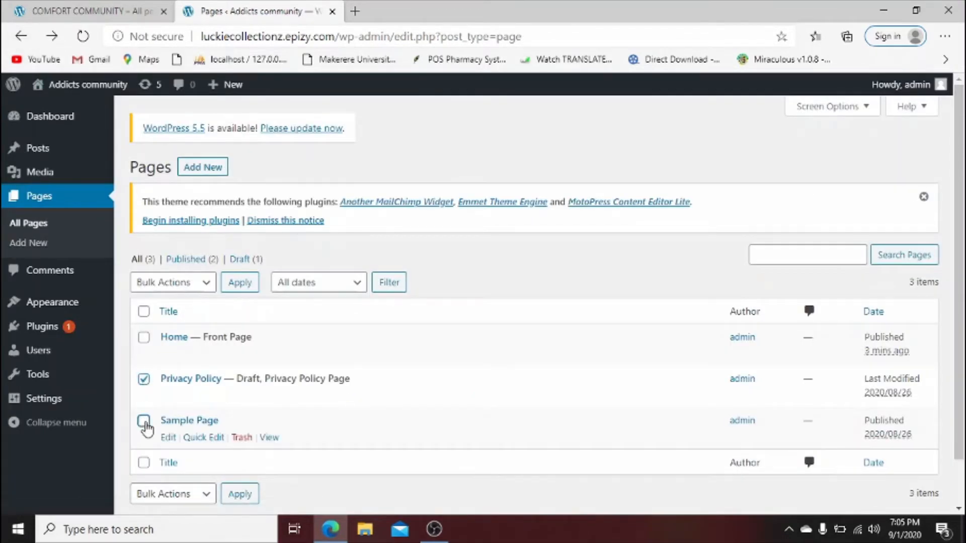
pyautogui.click(144, 421)
pyautogui.click(190, 283)
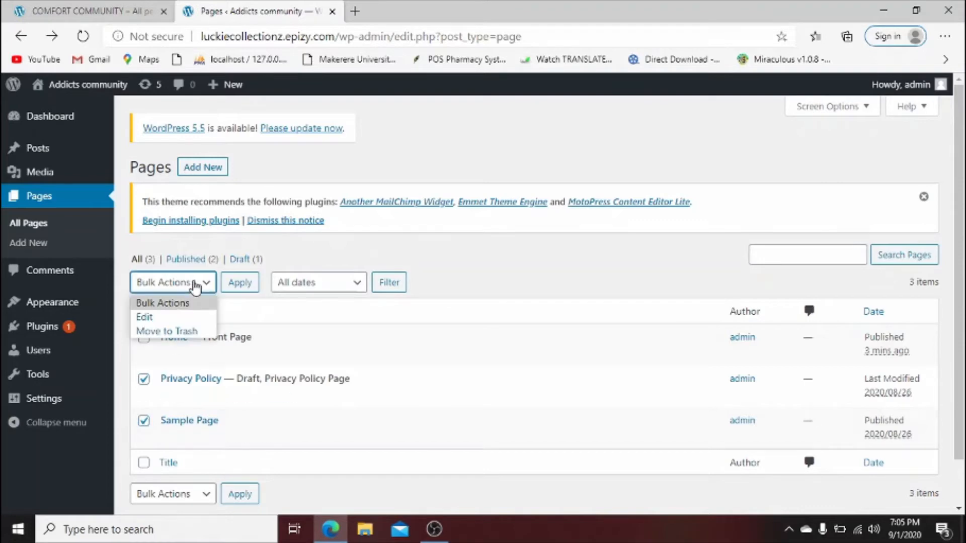
pyautogui.click(176, 330)
pyautogui.click(239, 284)
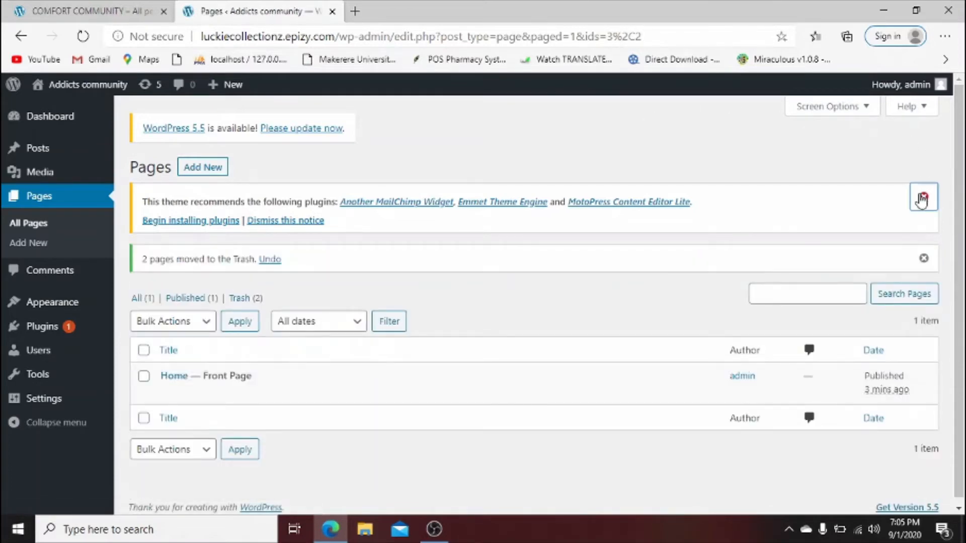
pyautogui.click(921, 200)
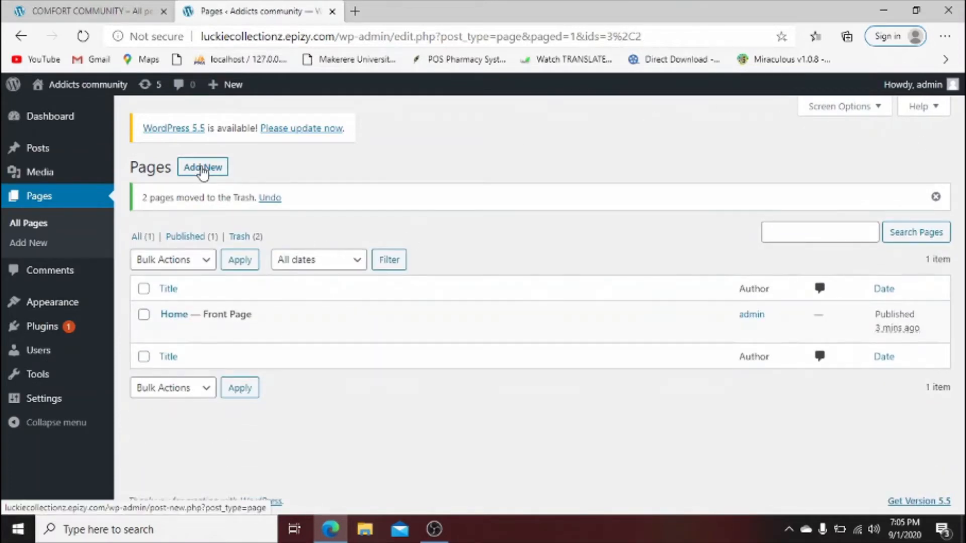
# Create a new page titled About-us, publish it and leave the page editor.
pyautogui.click(203, 171)
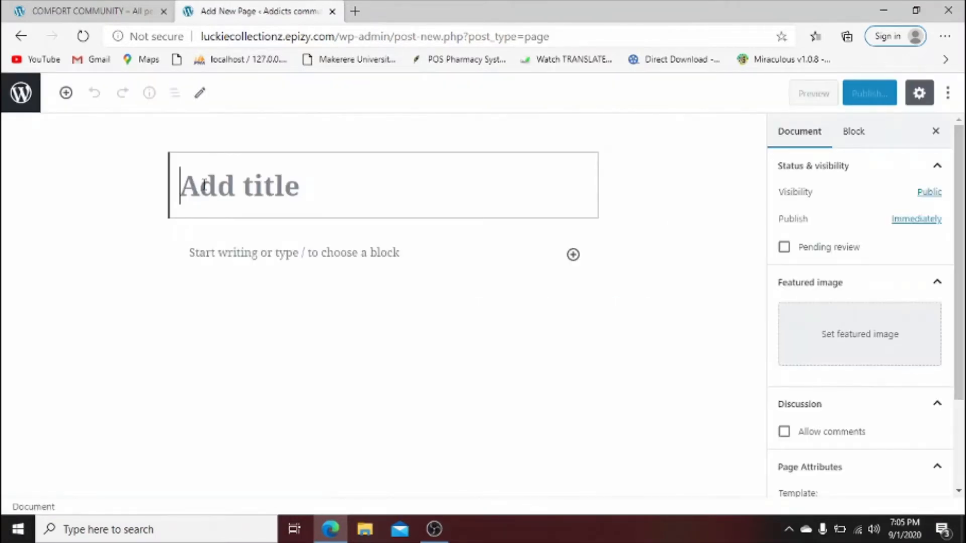
pyautogui.write('Ab')
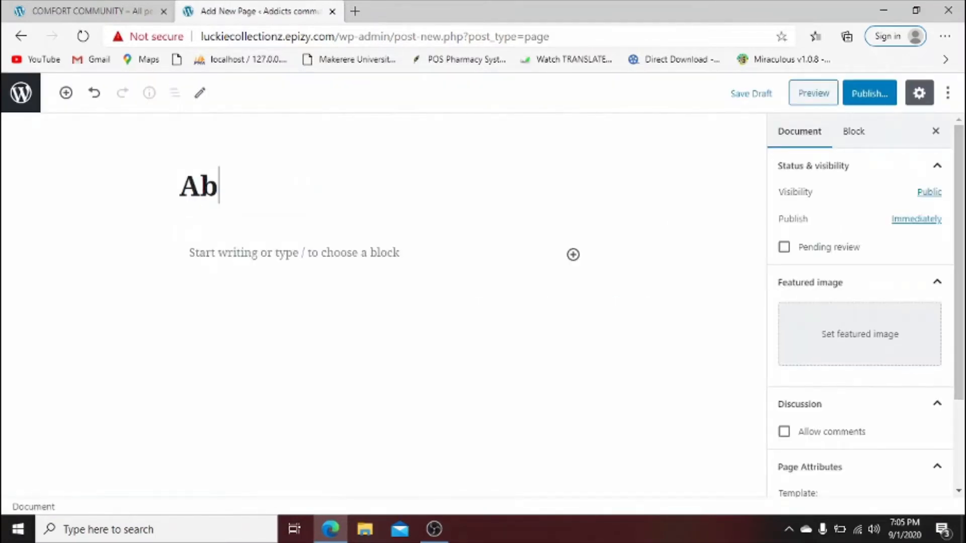
pyautogui.write('out-us')
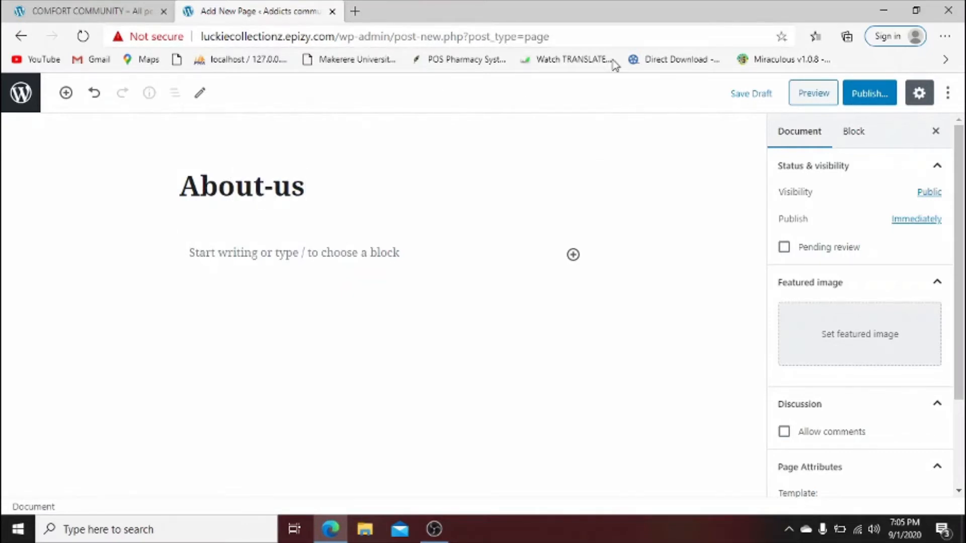
pyautogui.click(858, 98)
pyautogui.click(857, 99)
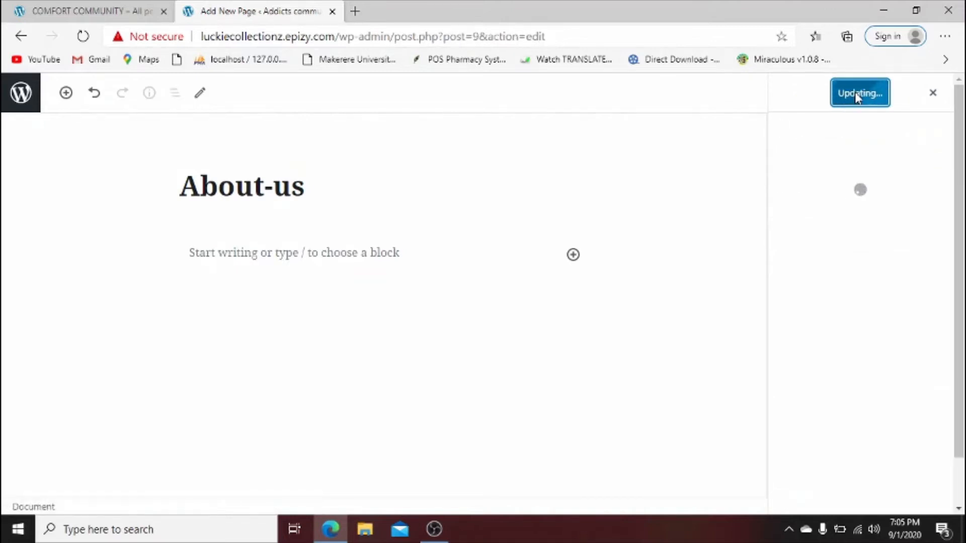
pyautogui.click(946, 94)
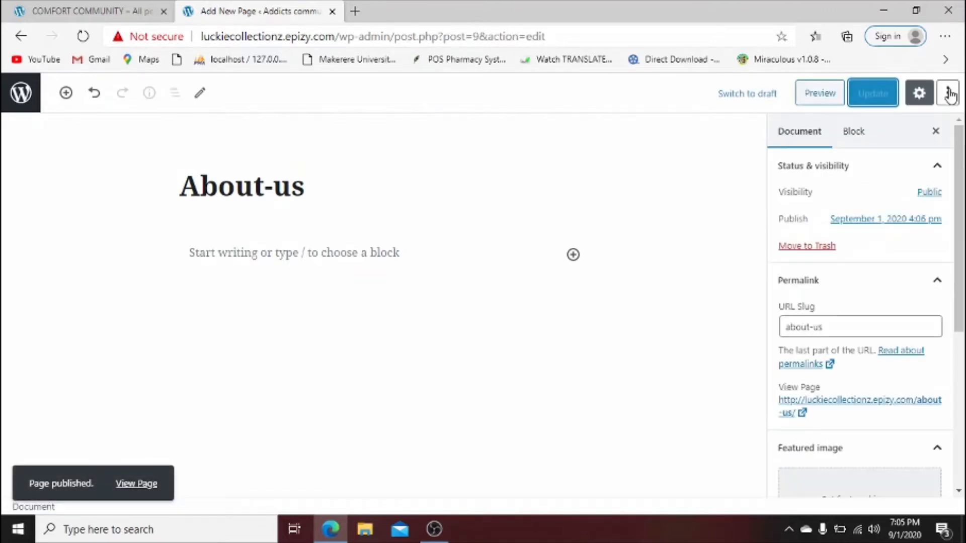
pyautogui.click(28, 98)
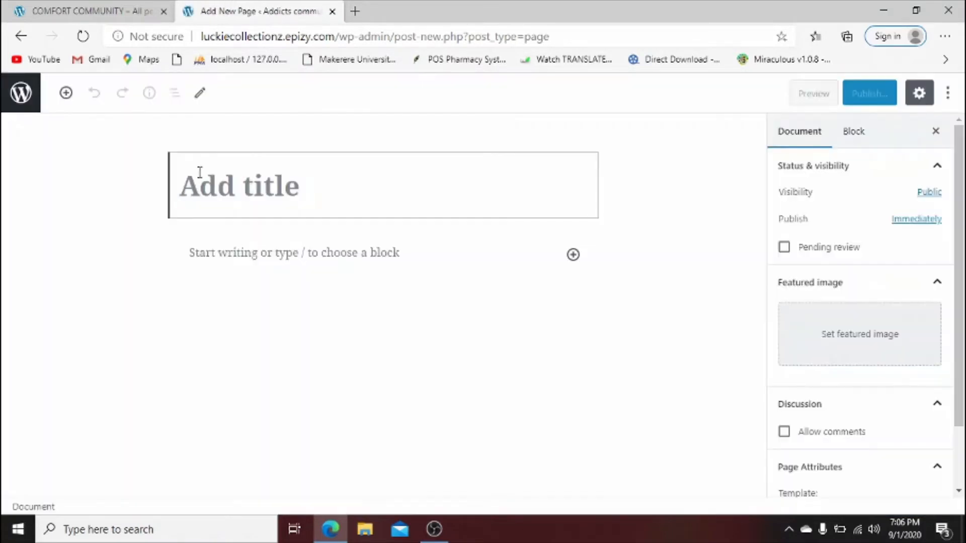
# Title the new page Contact-us, publish it and return to the list of all pages.
pyautogui.click(202, 180)
pyautogui.write('Contact')
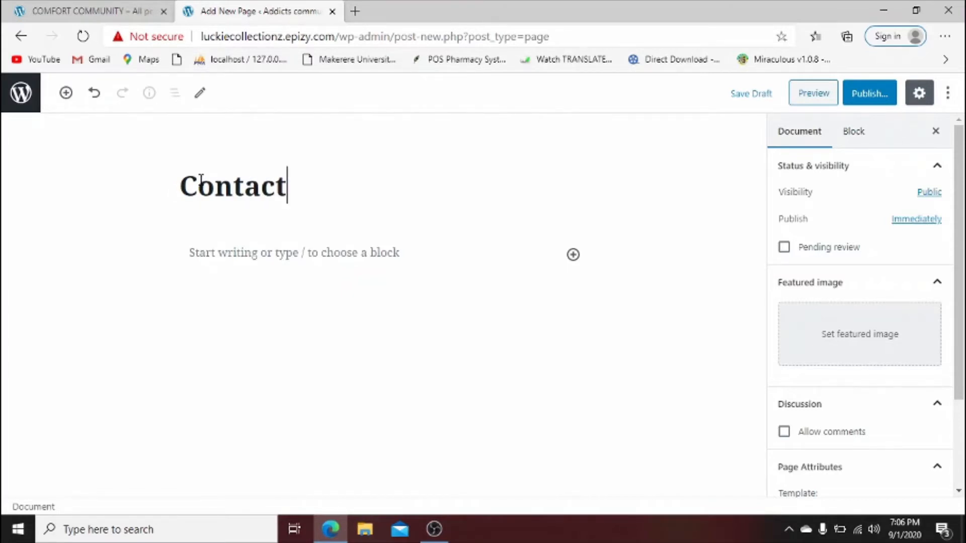
pyautogui.write('-us')
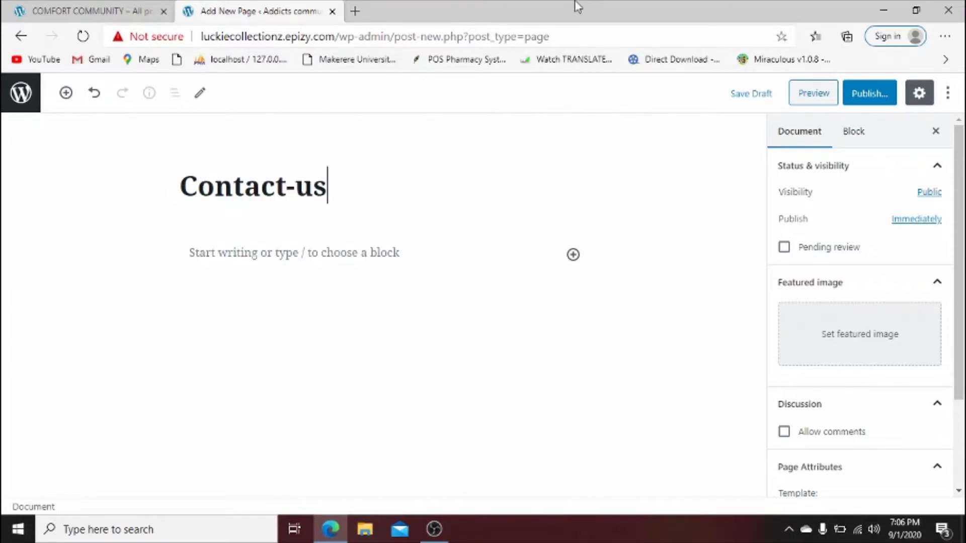
pyautogui.click(866, 87)
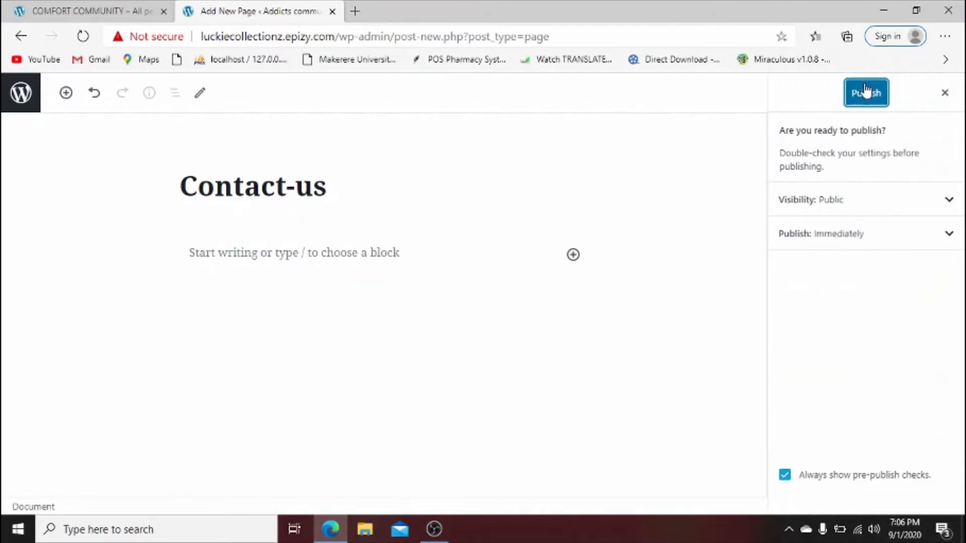
pyautogui.click(865, 90)
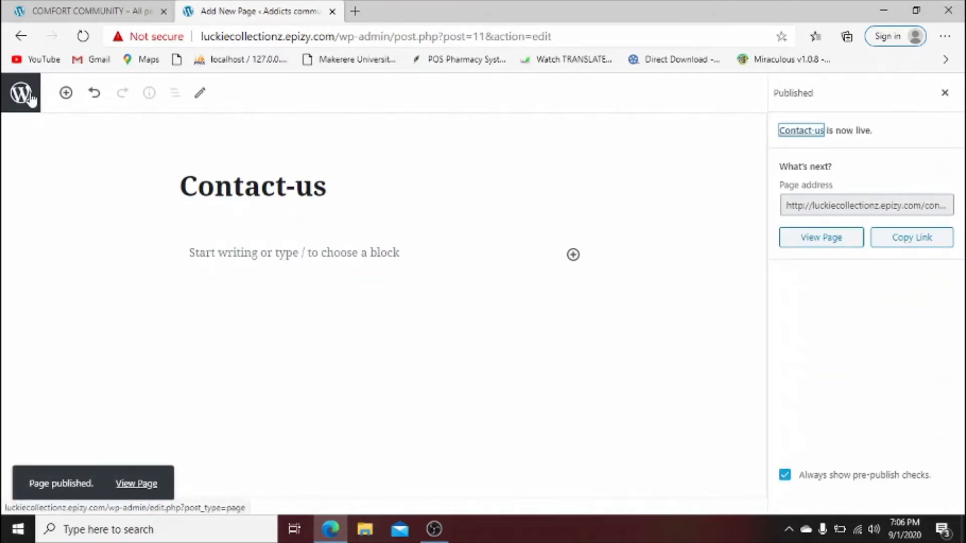
pyautogui.click(28, 98)
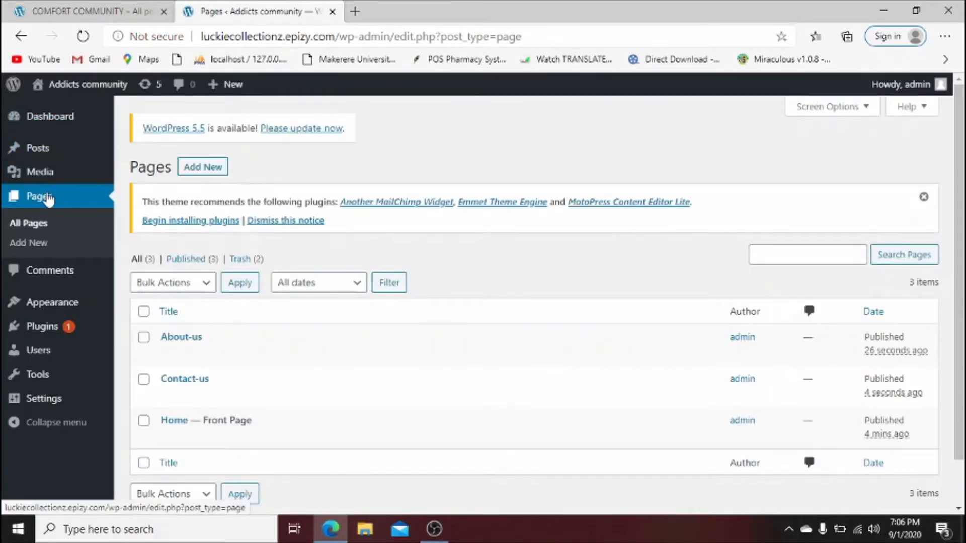
# Search the directory of plugins to add for "element".
pyautogui.moveTo(49, 328)
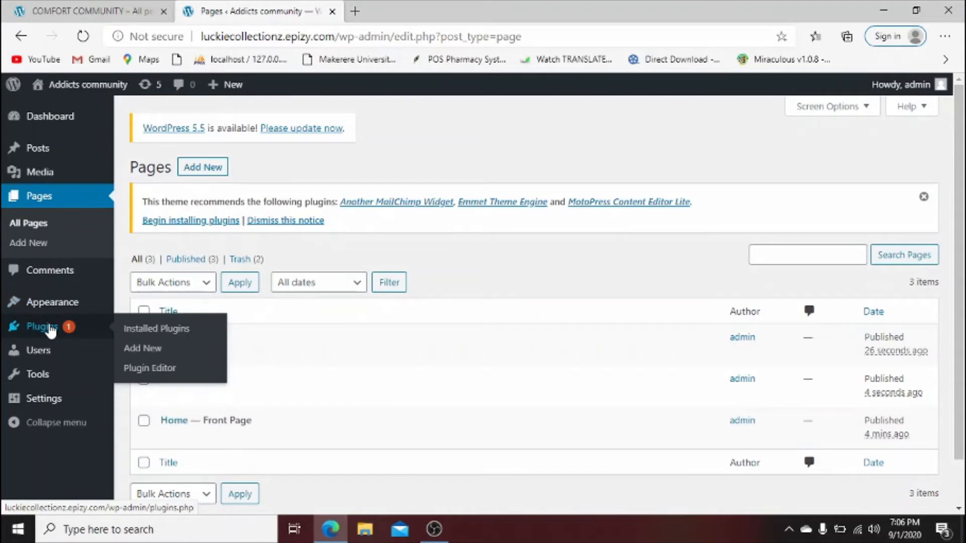
pyautogui.click(142, 350)
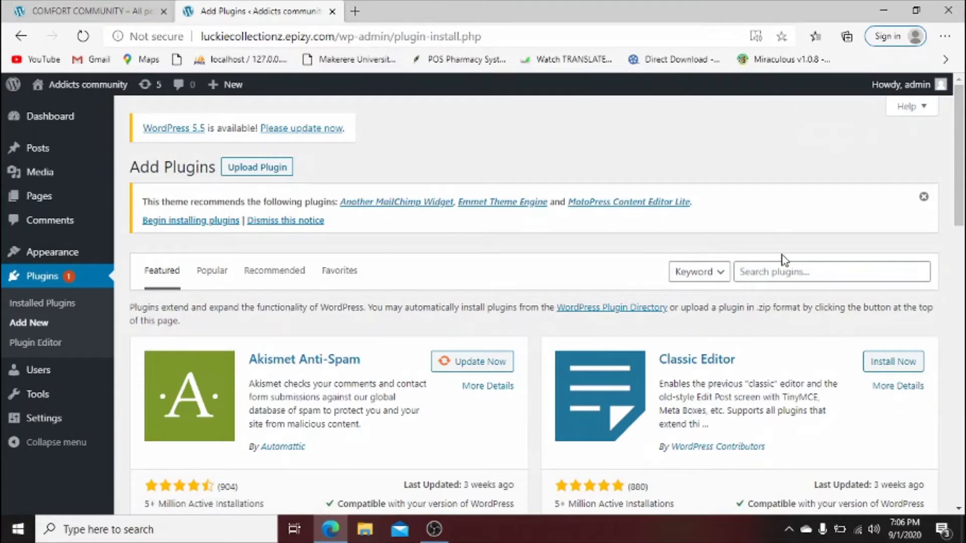
pyautogui.click(774, 272)
pyautogui.write('ele')
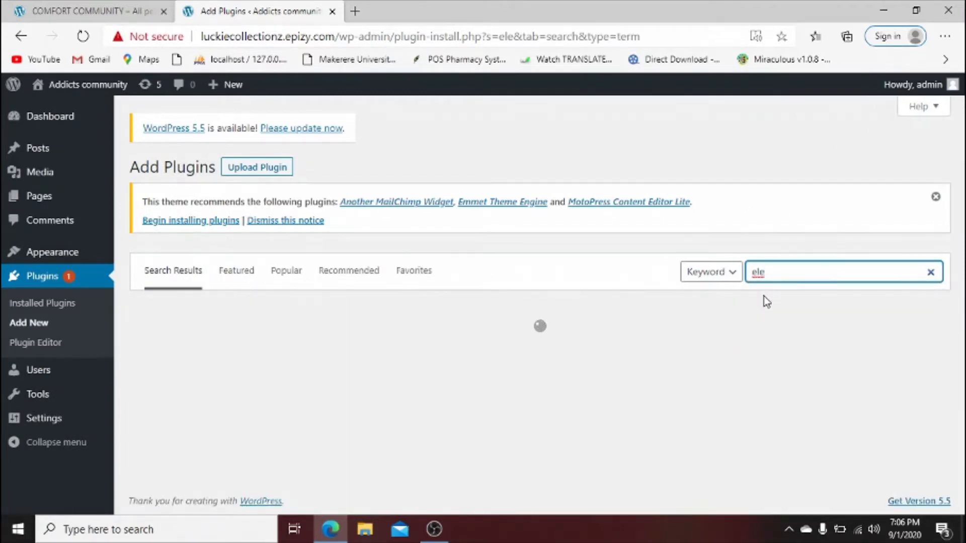
pyautogui.write('m')
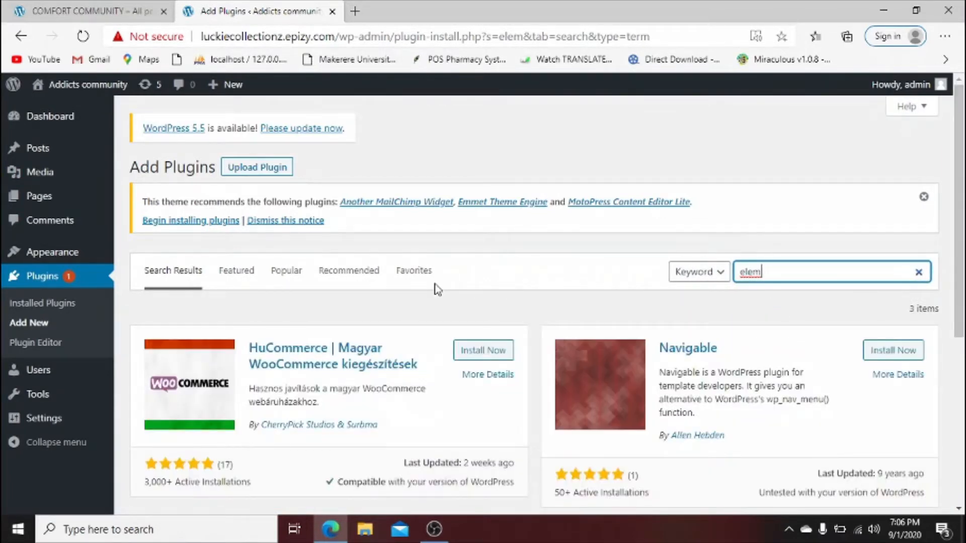
pyautogui.write('em')
pyautogui.press('BackSpace')
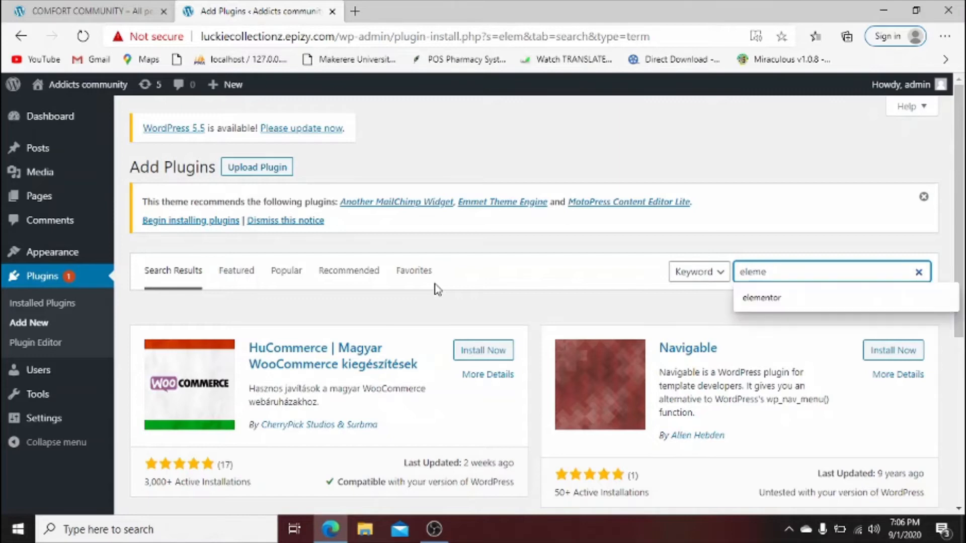
pyautogui.write('nt')
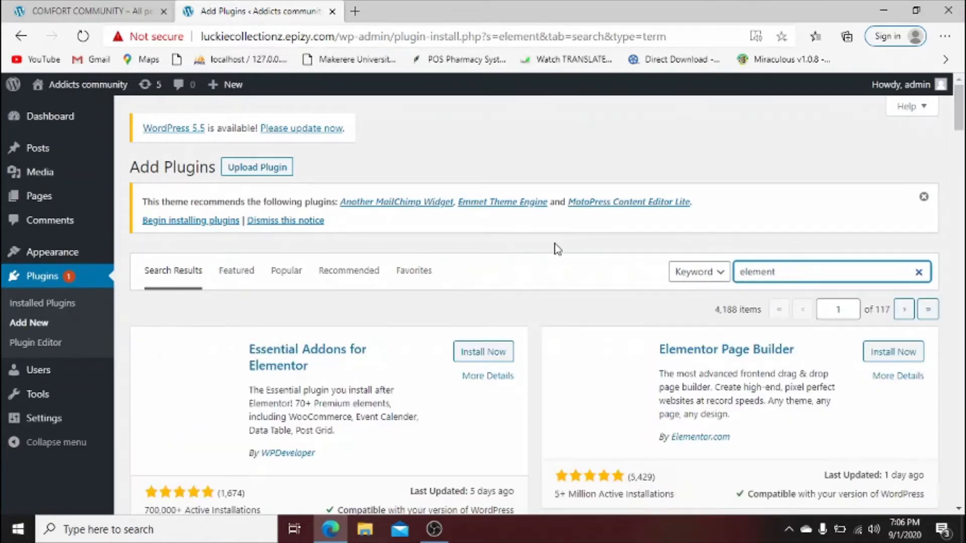
# Install and activate the Elementor Page Builder plugin, then close its Getting Started page.
pyautogui.click(887, 356)
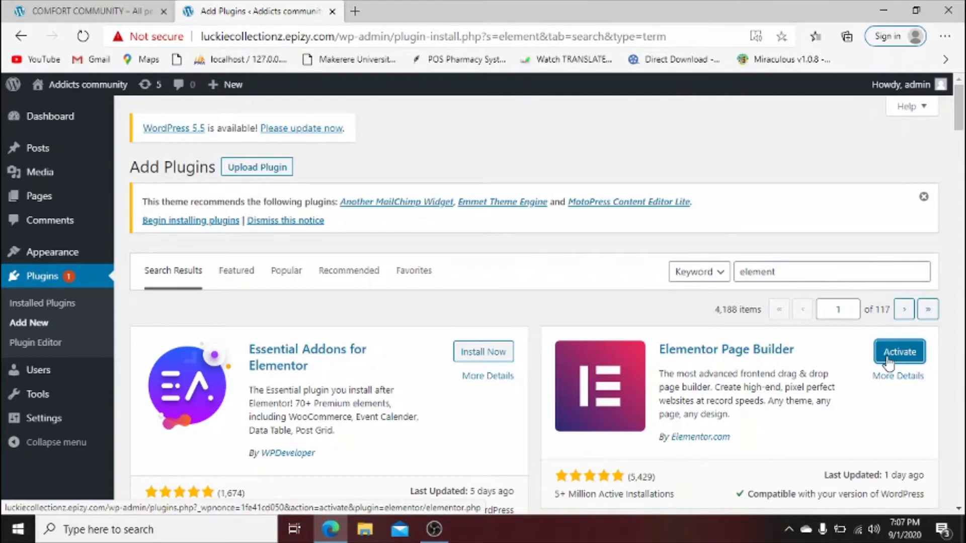
pyautogui.click(888, 363)
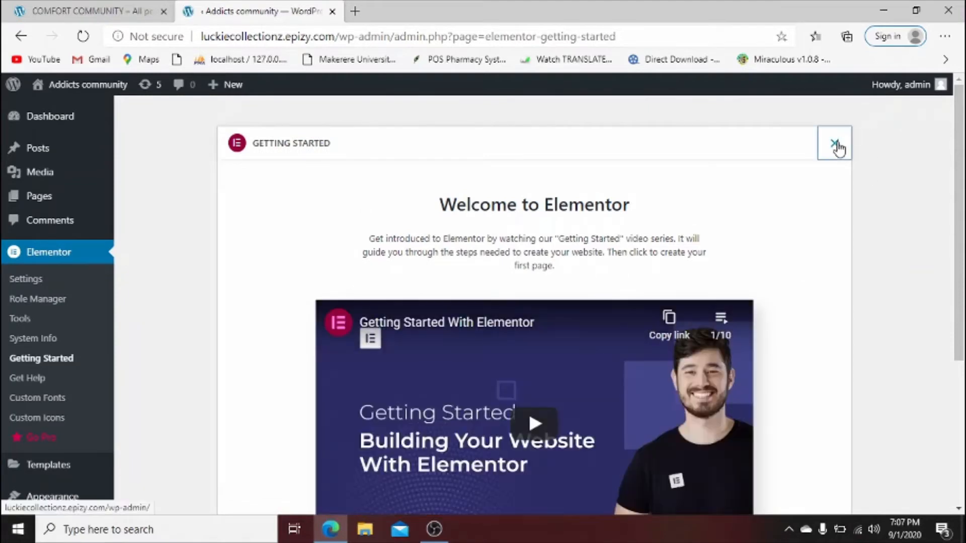
pyautogui.click(836, 145)
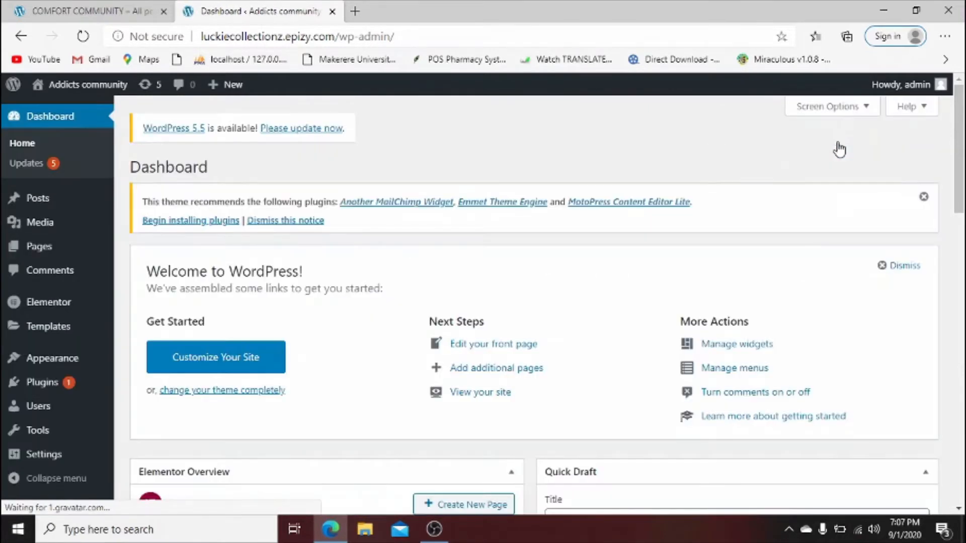
# Bring up the plugin zip upload form for adding plugins and dismiss the theme's recommended plugins notice.
pyautogui.moveTo(86, 392)
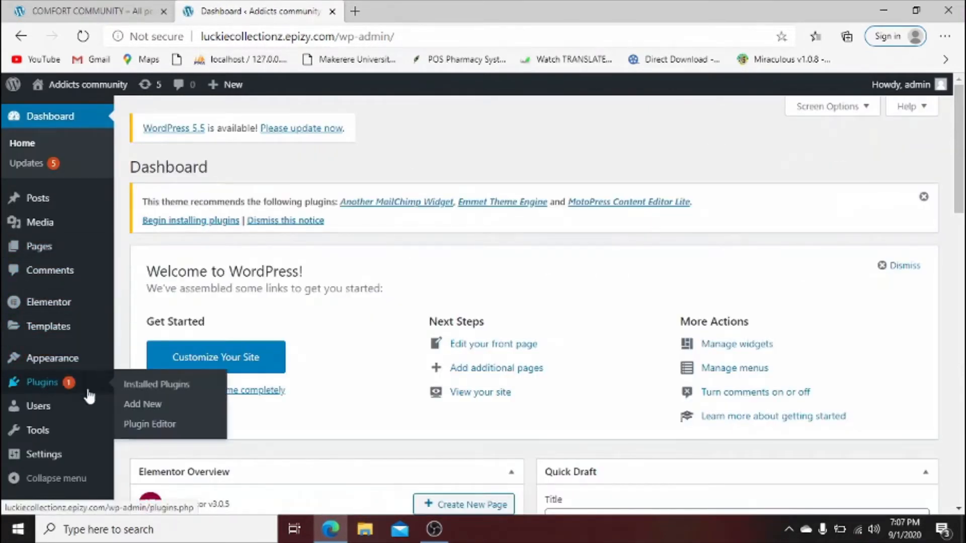
pyautogui.click(140, 414)
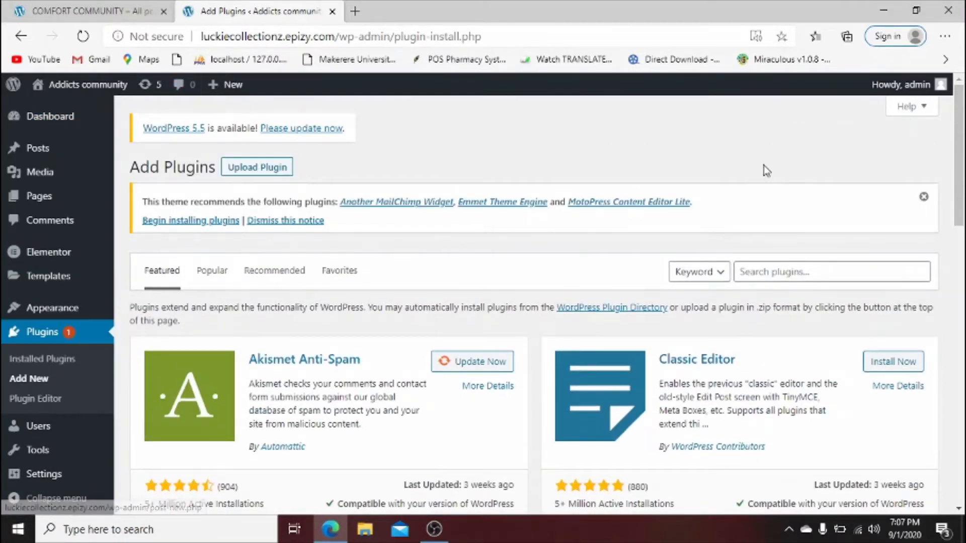
pyautogui.click(925, 200)
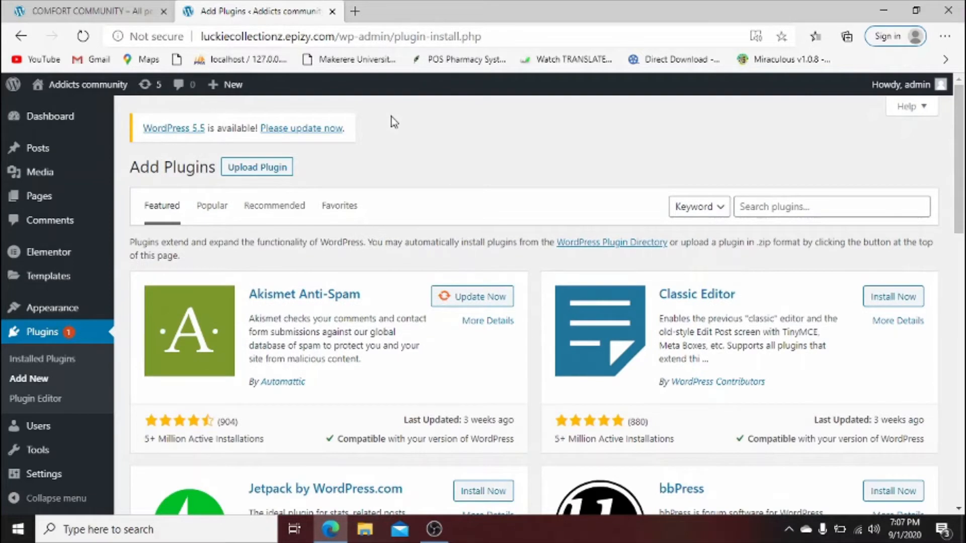
pyautogui.click(276, 171)
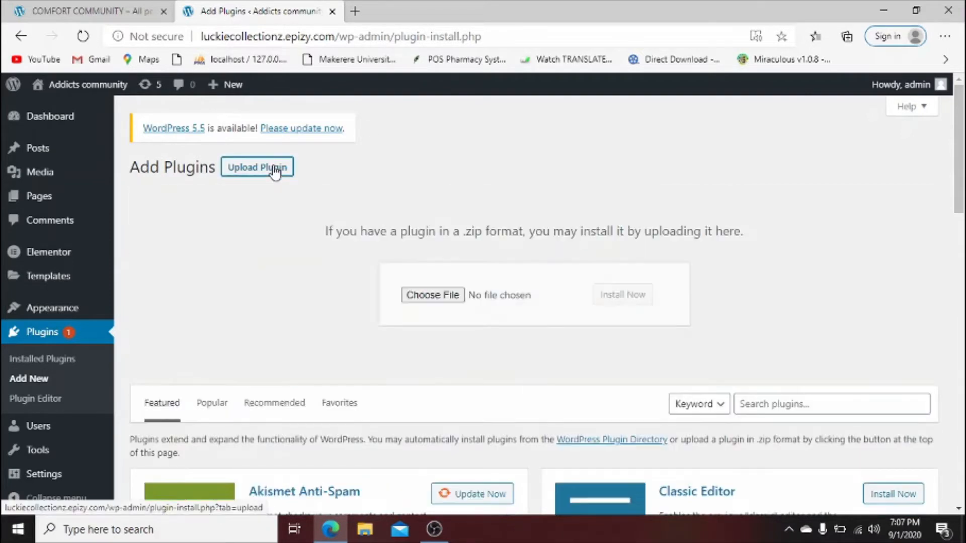
# Choose the colorlib-login-customizer.1.2.96 zip from the Downloads folder and install it as a plugin.
pyautogui.click(434, 296)
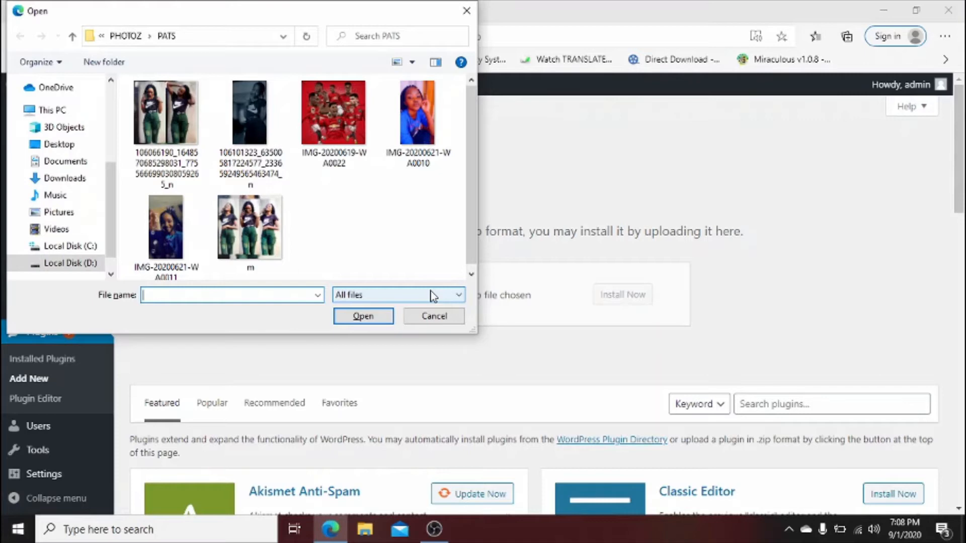
pyautogui.click(77, 179)
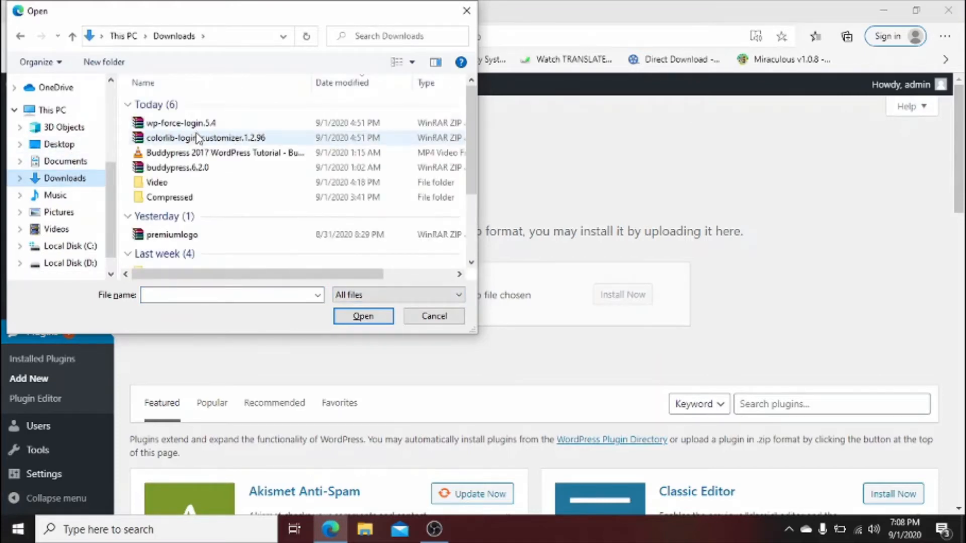
pyautogui.click(199, 139)
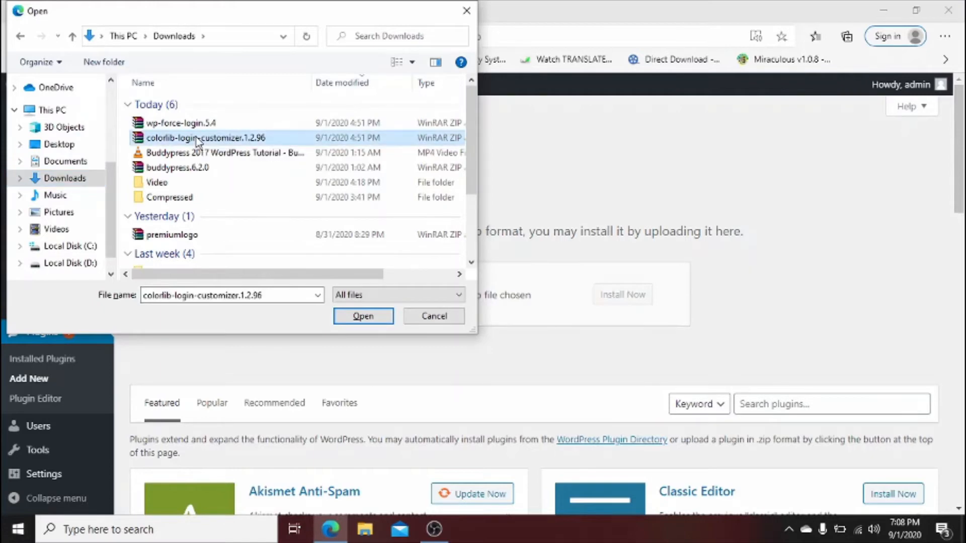
pyautogui.click(363, 316)
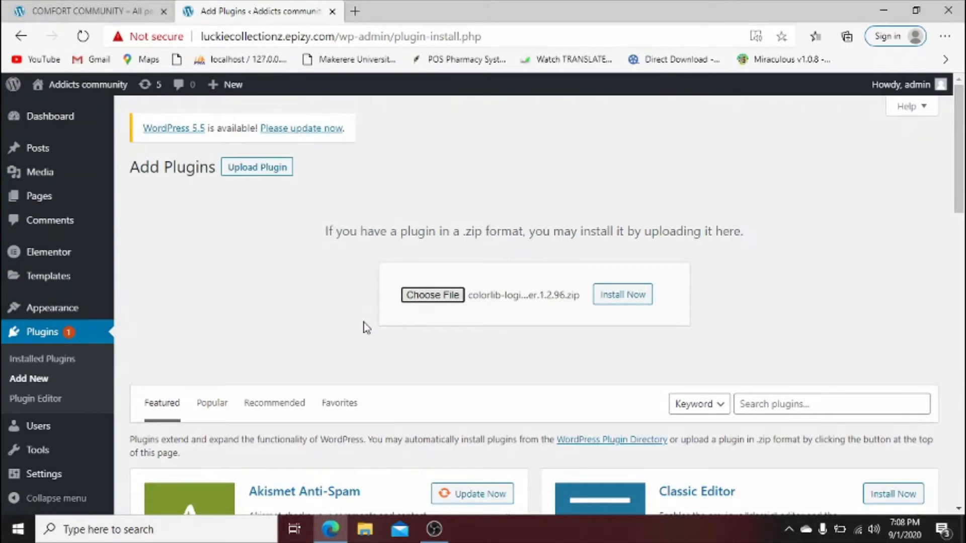
pyautogui.click(340, 529)
pyautogui.click(340, 528)
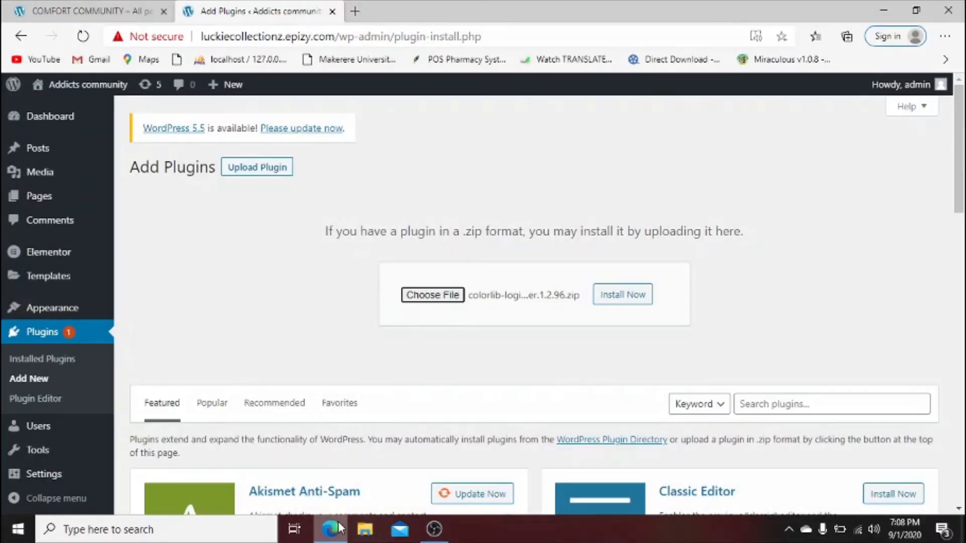
pyautogui.click(620, 296)
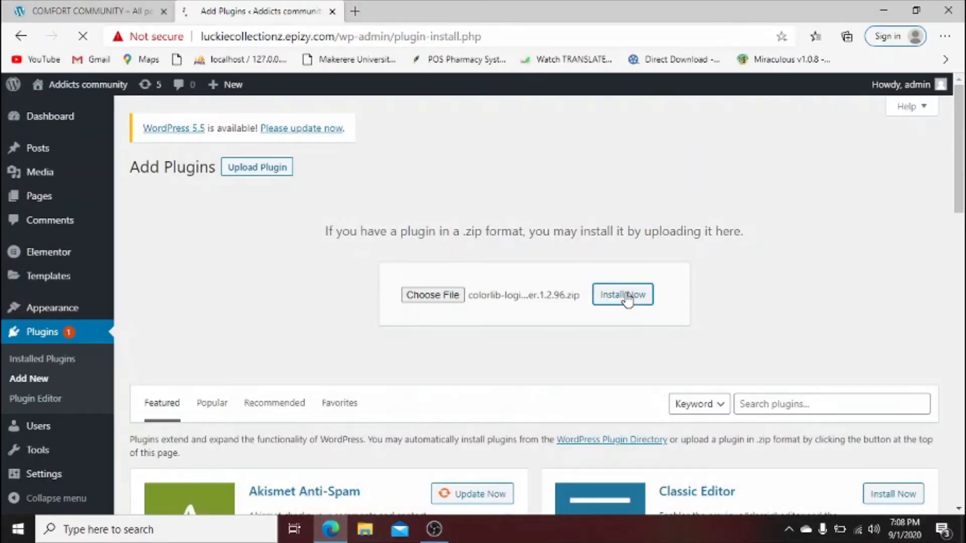
# View the COMFORT COMMUNITY site as a logged-out visitor in a new InPrivate window, then close that window.
pyautogui.click(85, 11)
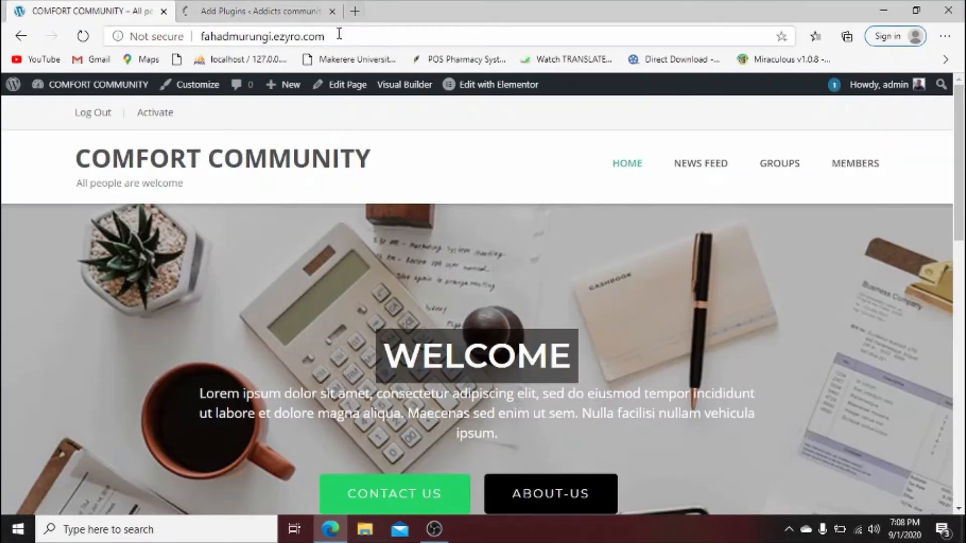
pyautogui.moveTo(337, 36); pyautogui.dragTo(198, 50)
pyautogui.hotkey('ctrl', 'c')
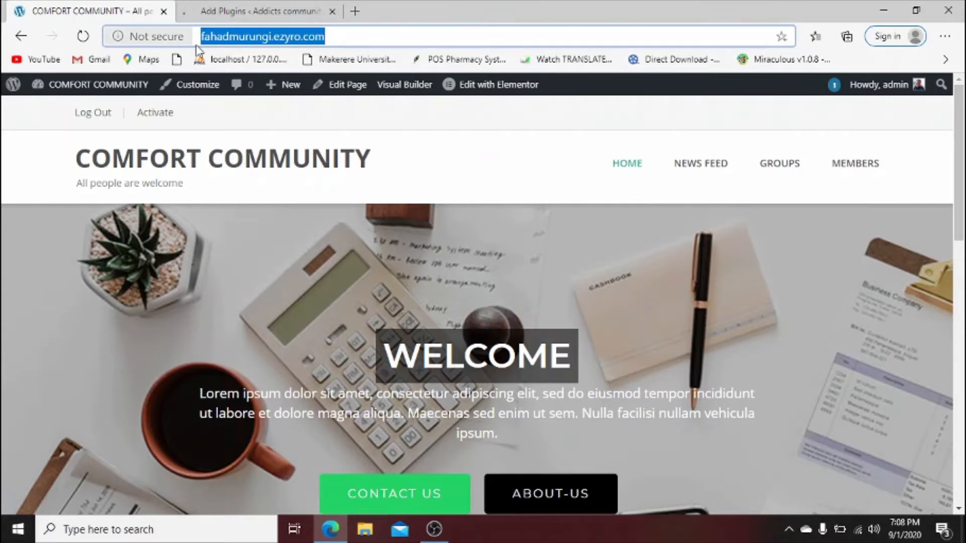
pyautogui.click(945, 36)
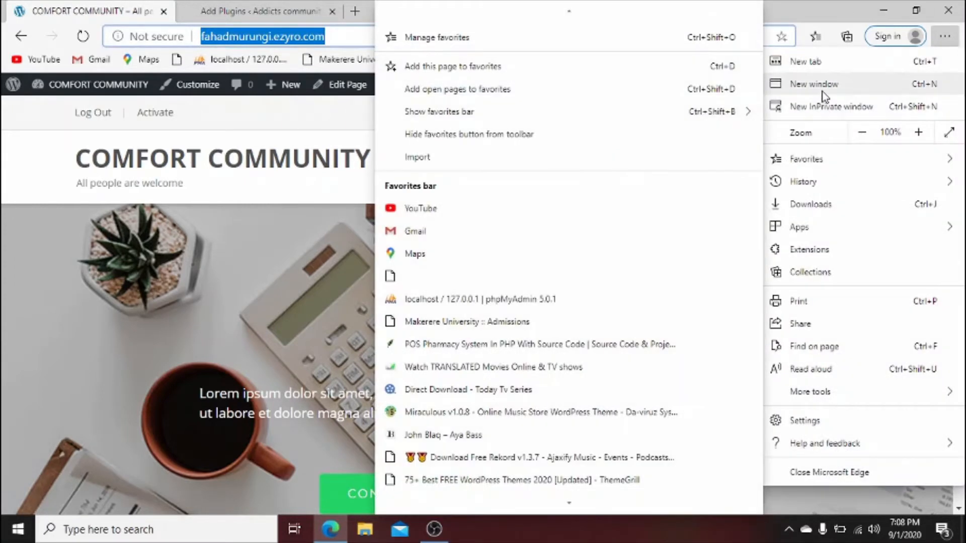
pyautogui.click(822, 107)
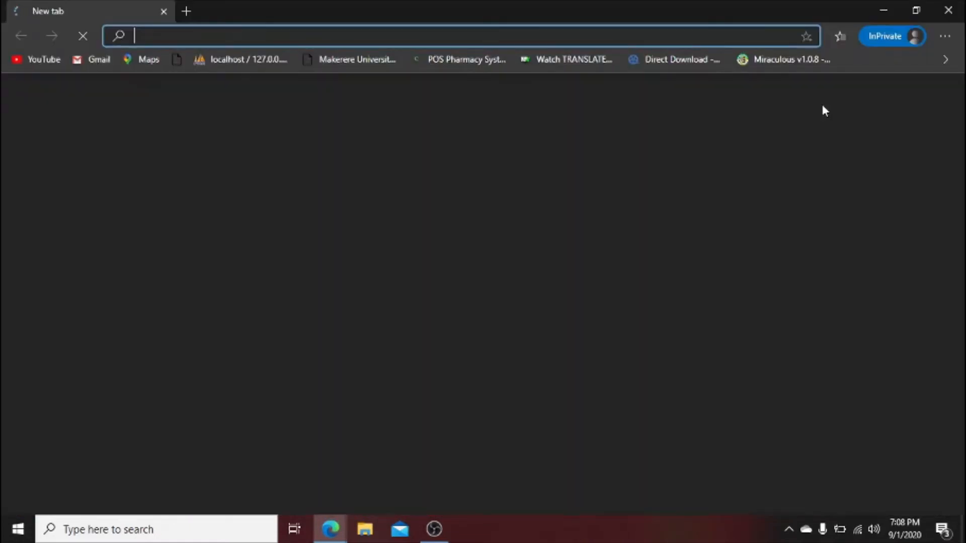
pyautogui.hotkey('ctrl', 'v')
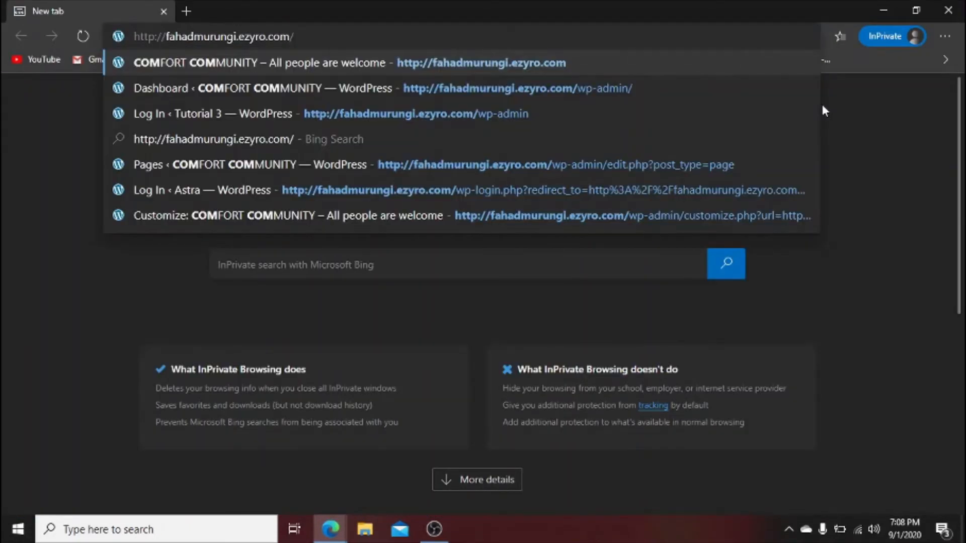
pyautogui.press('Return')
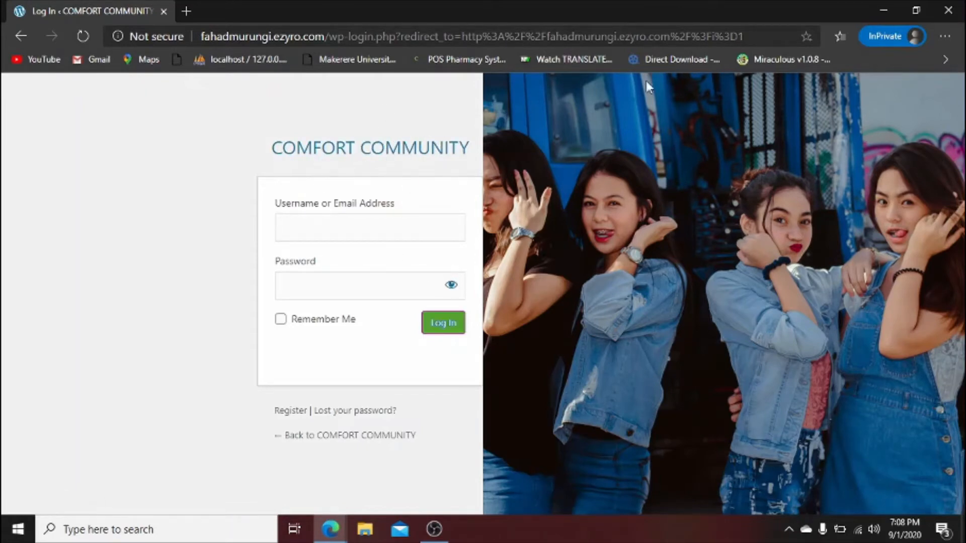
pyautogui.click(963, 10)
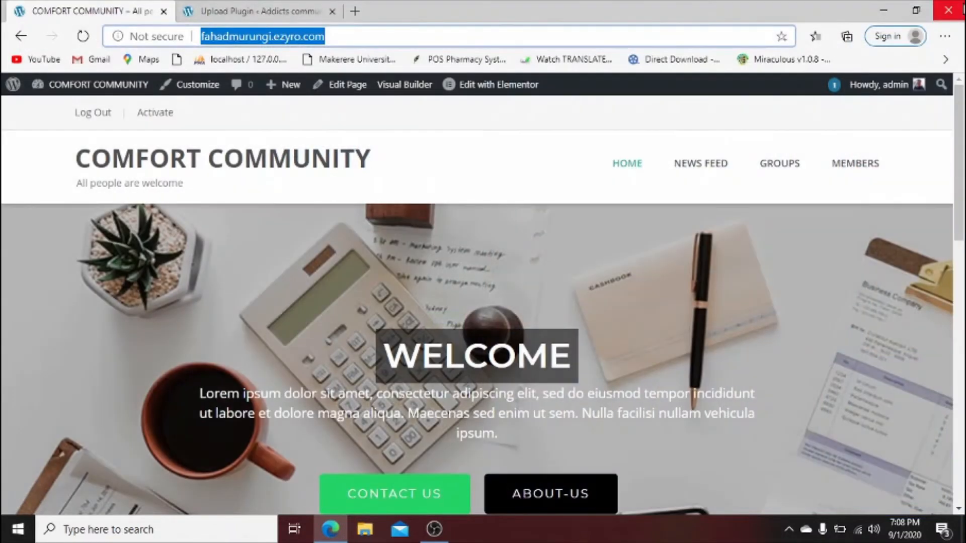
# Activate the Colorlib Login Customizer plugin, then upload and install the wp-force-login.5.4 zip from the Downloads folder.
pyautogui.click(248, 6)
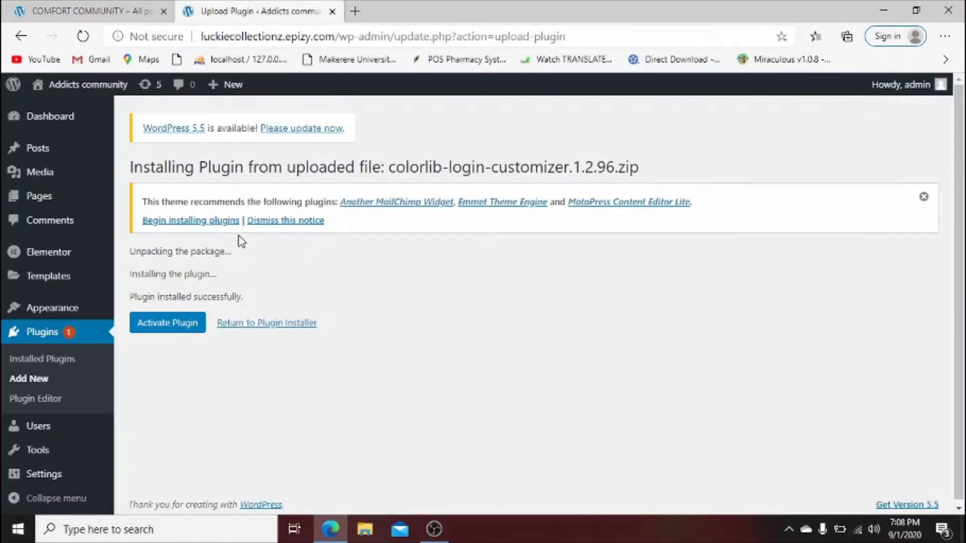
pyautogui.click(180, 328)
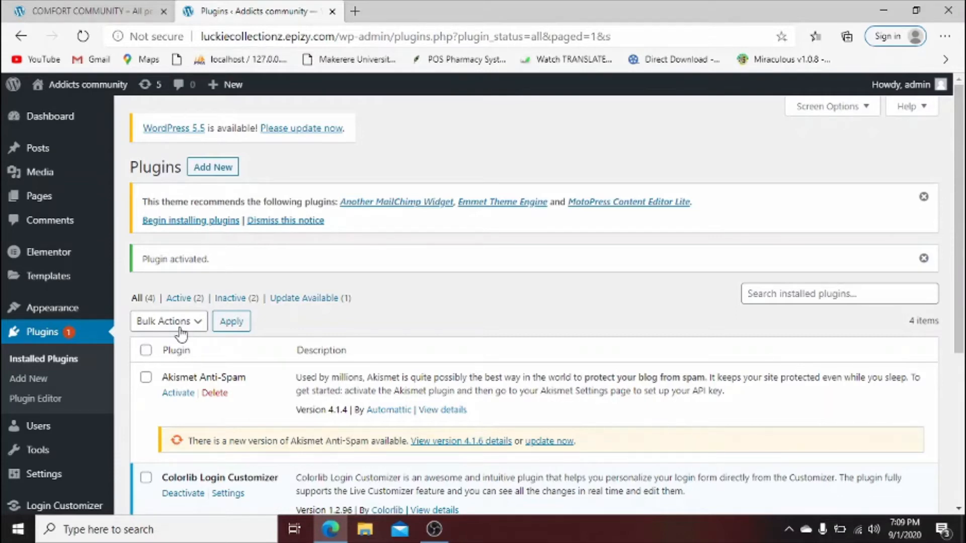
pyautogui.click(225, 168)
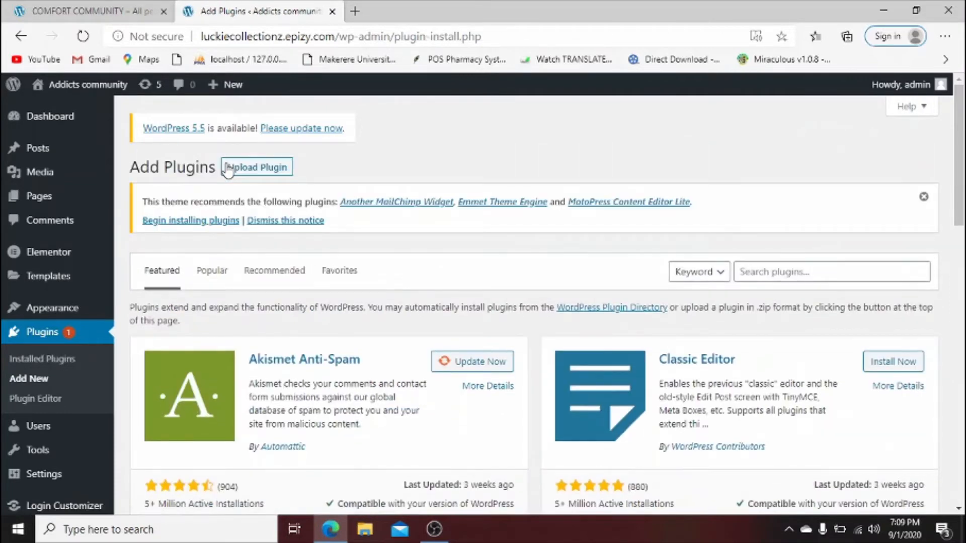
pyautogui.click(227, 169)
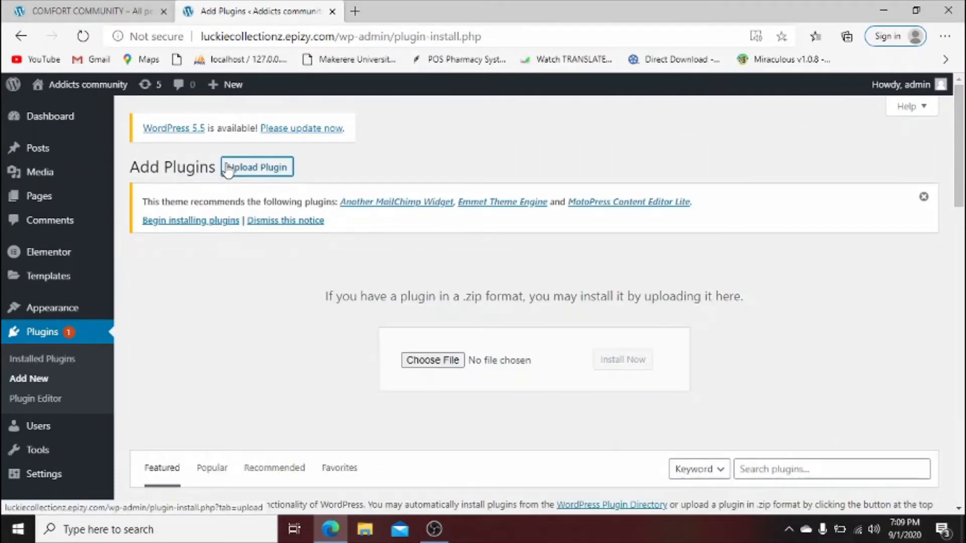
pyautogui.click(441, 369)
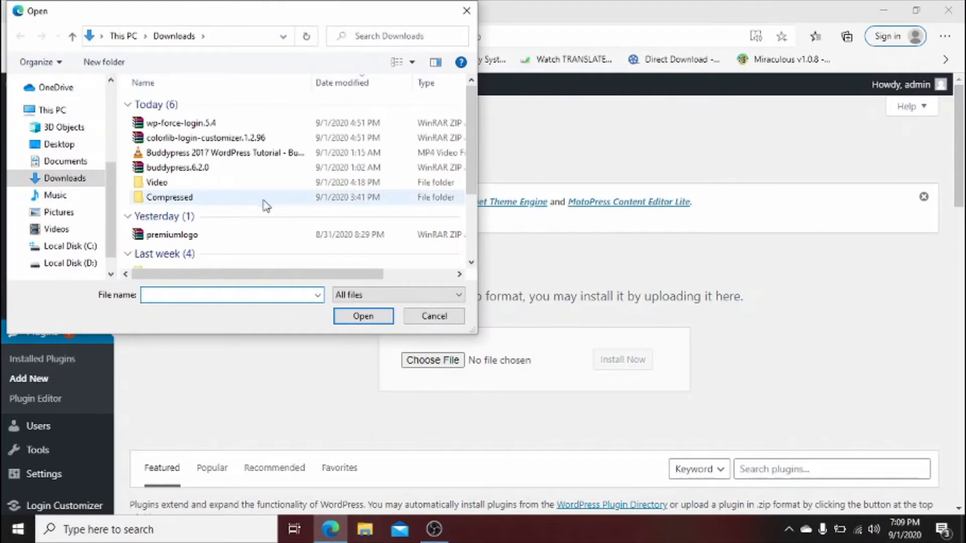
pyautogui.click(191, 124)
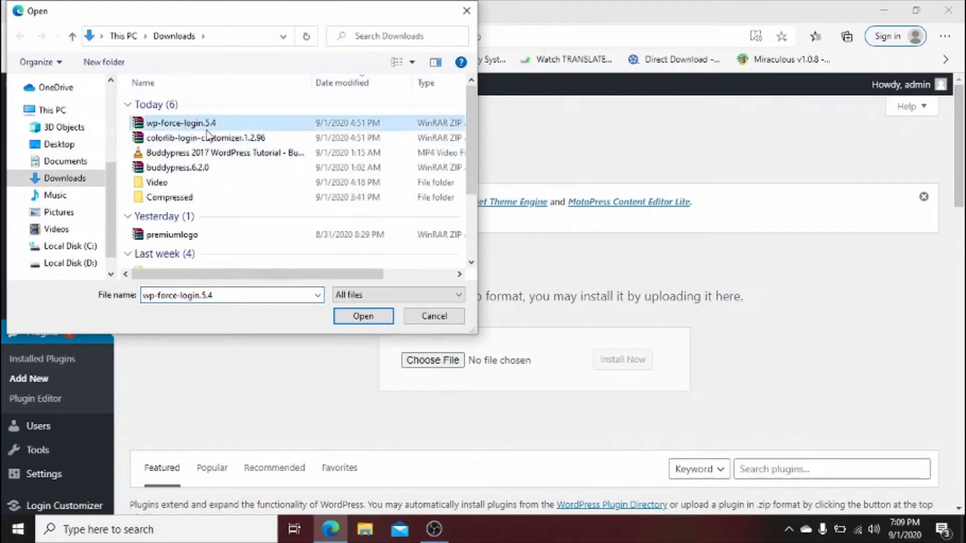
pyautogui.click(363, 317)
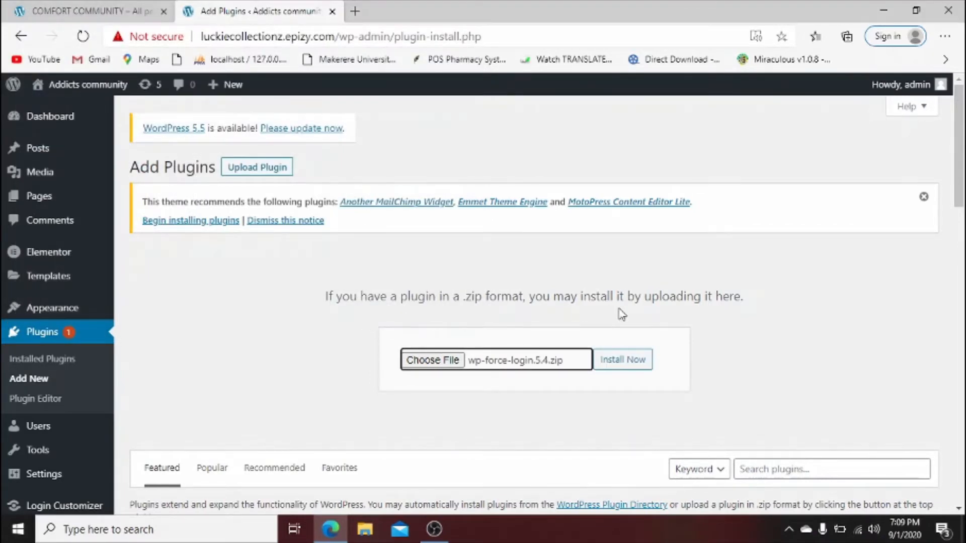
pyautogui.click(622, 360)
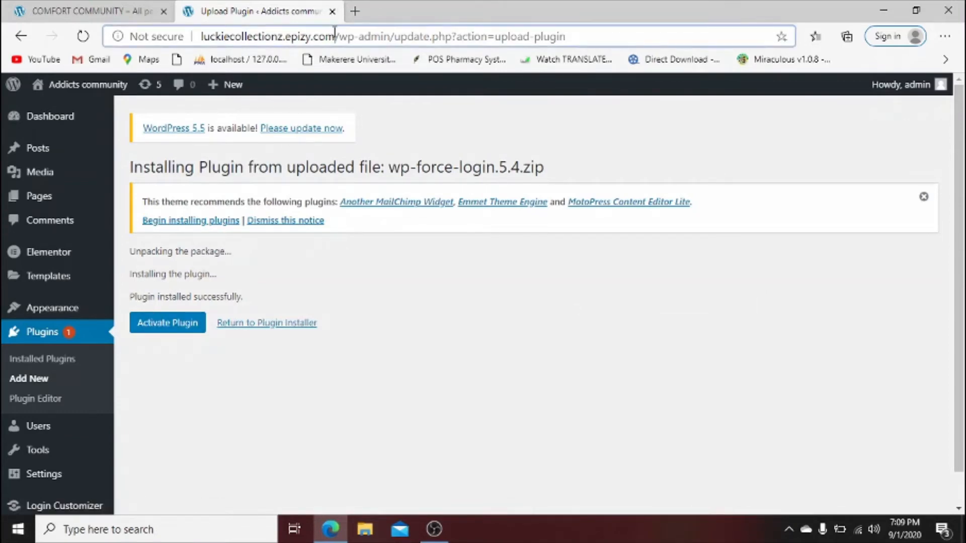
# View the Addicts community site at luckiecollectionz.epizy.com as a logged-out visitor in a new InPrivate window.
pyautogui.moveTo(335, 36); pyautogui.dragTo(201, 37)
pyautogui.hotkey('ctrl', 'c')
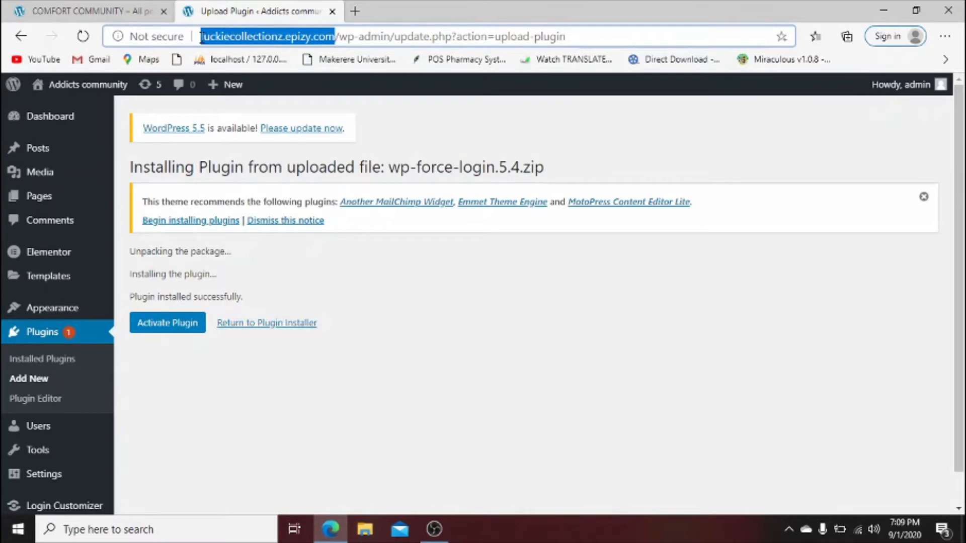
pyautogui.click(952, 36)
pyautogui.click(811, 106)
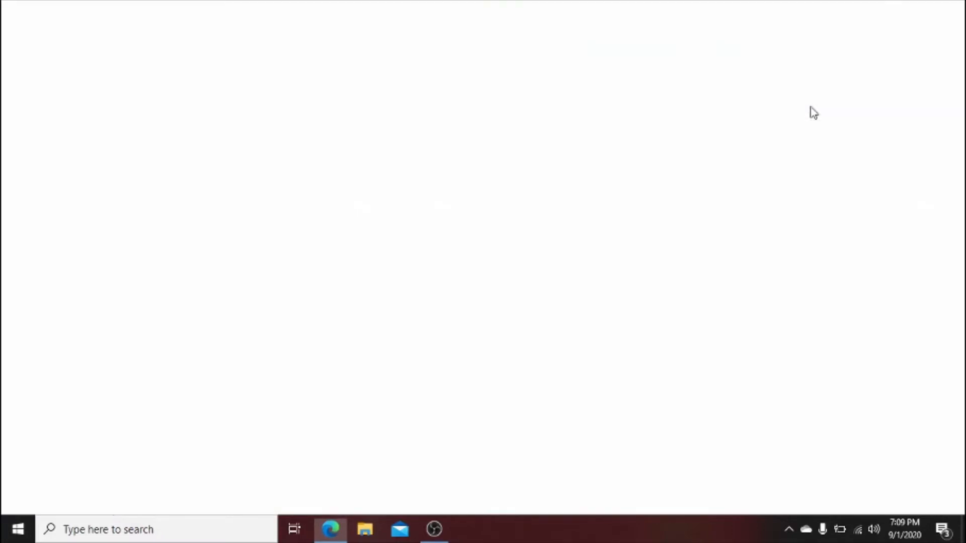
pyautogui.hotkey('ctrl', 'v')
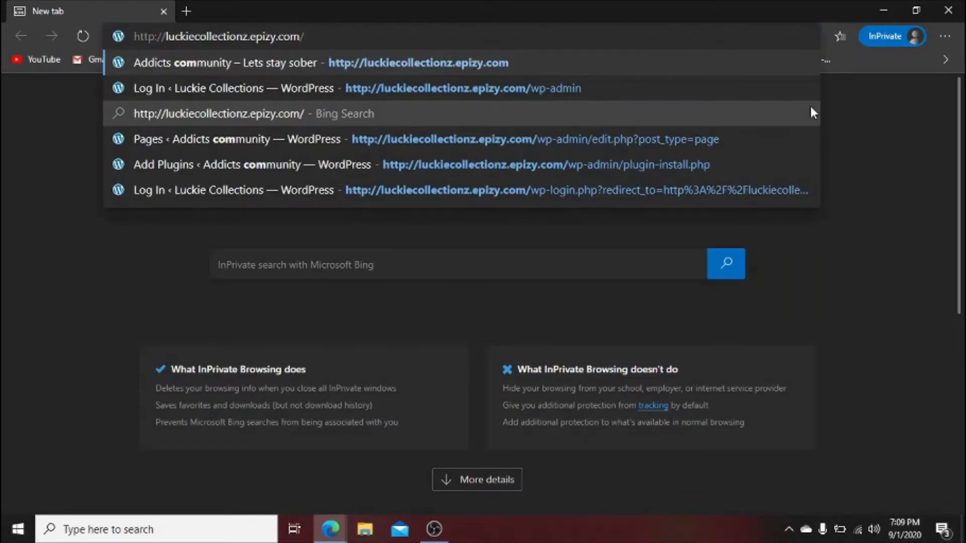
pyautogui.press('Return')
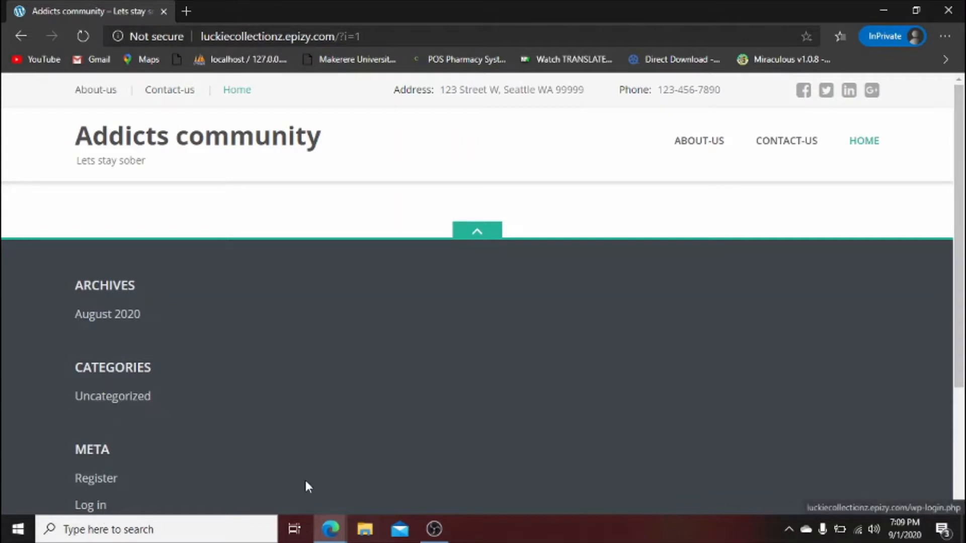
# Return to the WordPress admin window and activate the newly installed wp-force-login plugin.
pyautogui.click(324, 529)
pyautogui.click(267, 458)
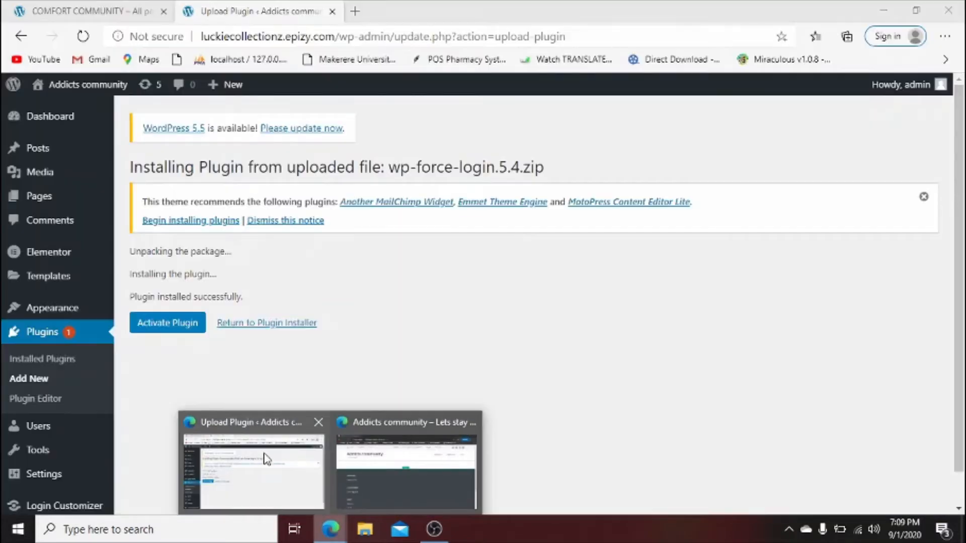
pyautogui.click(153, 326)
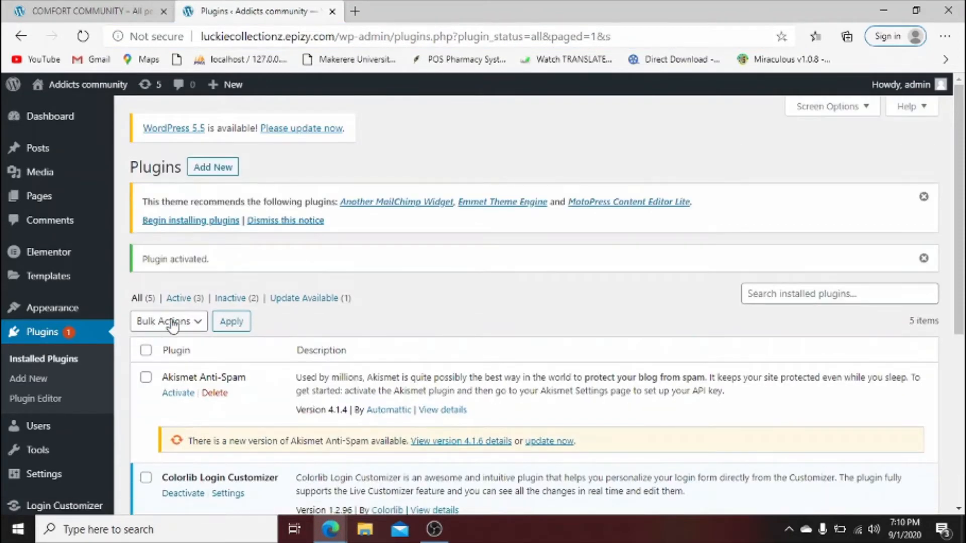
# Load luckiecollectionz.epizy.com again in the InPrivate window to check whether visitors are sent to a login page.
pyautogui.moveTo(331, 529)
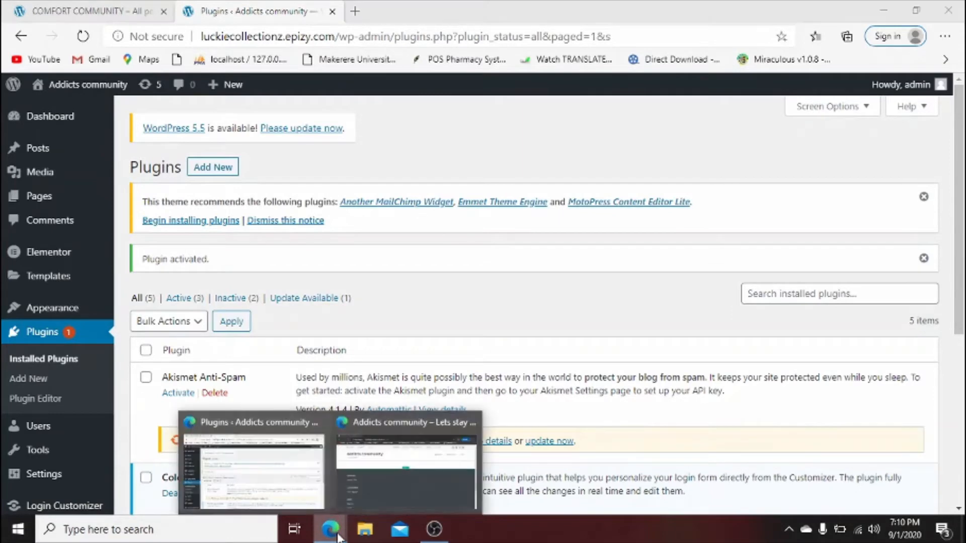
pyautogui.click(374, 475)
pyautogui.click(366, 41)
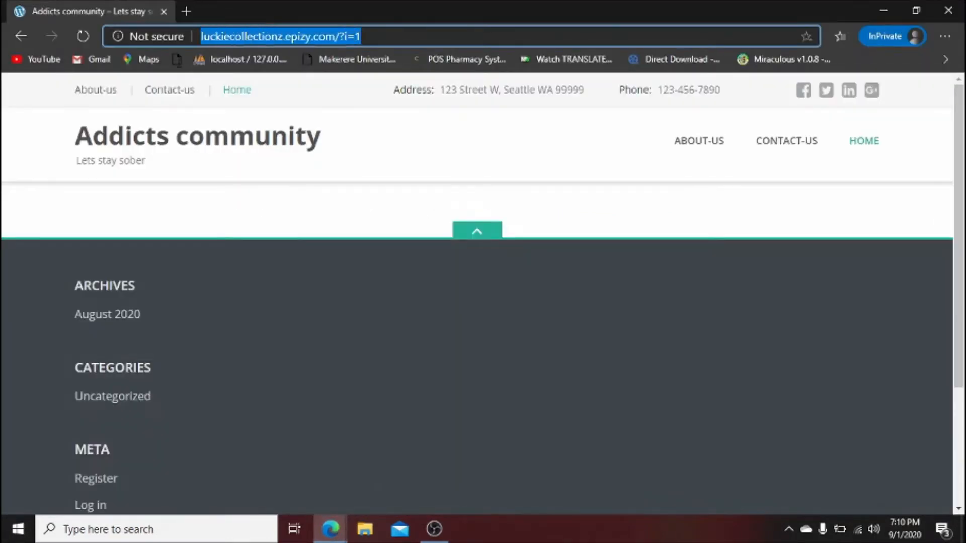
pyautogui.press('BackSpace')
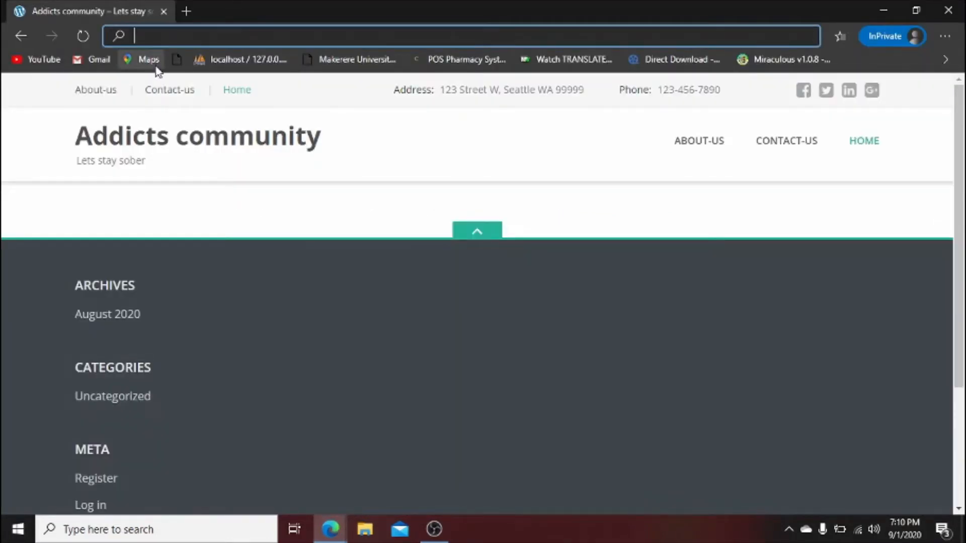
pyautogui.hotkey('ctrl', 'v')
pyautogui.click(155, 63)
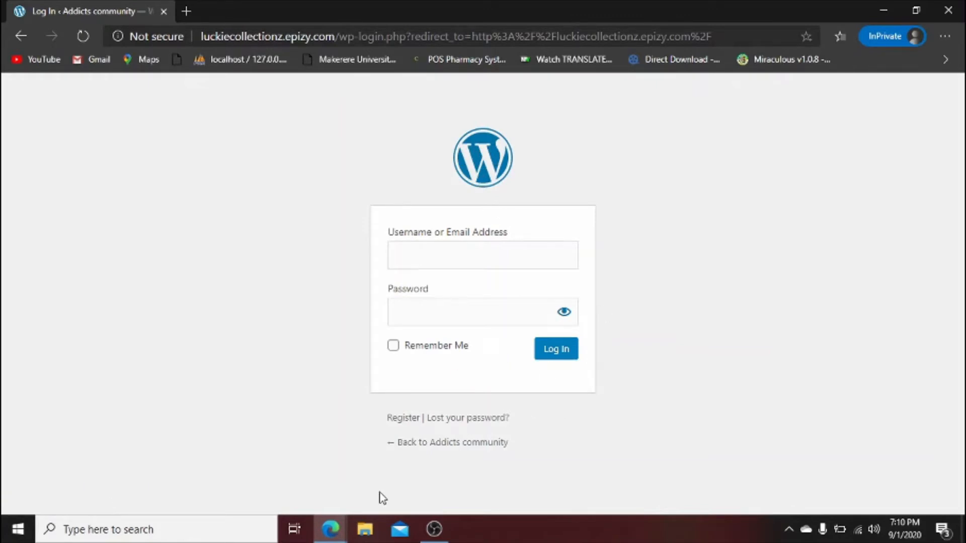
# Go back to the WordPress admin window and search the directory of plugins to add for "buddypress".
pyautogui.click(341, 529)
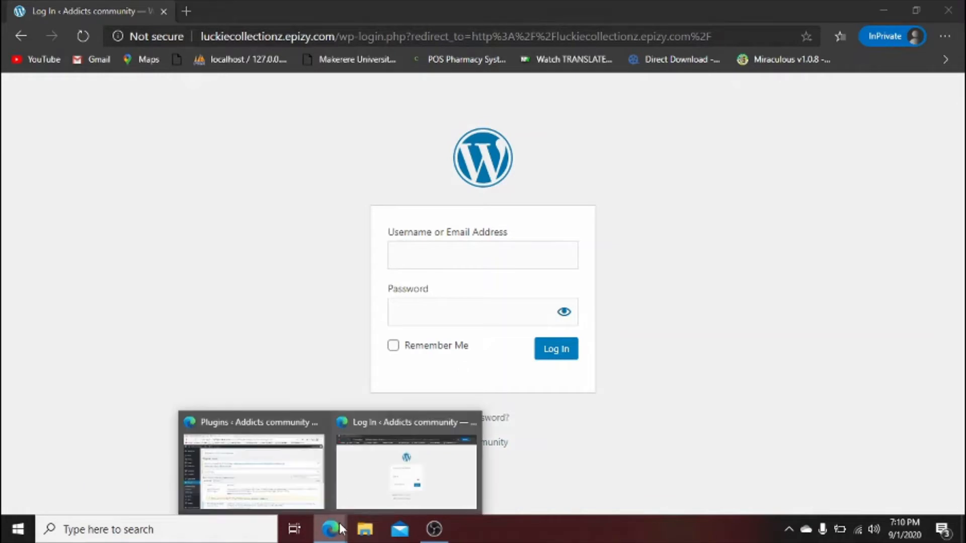
pyautogui.click(287, 474)
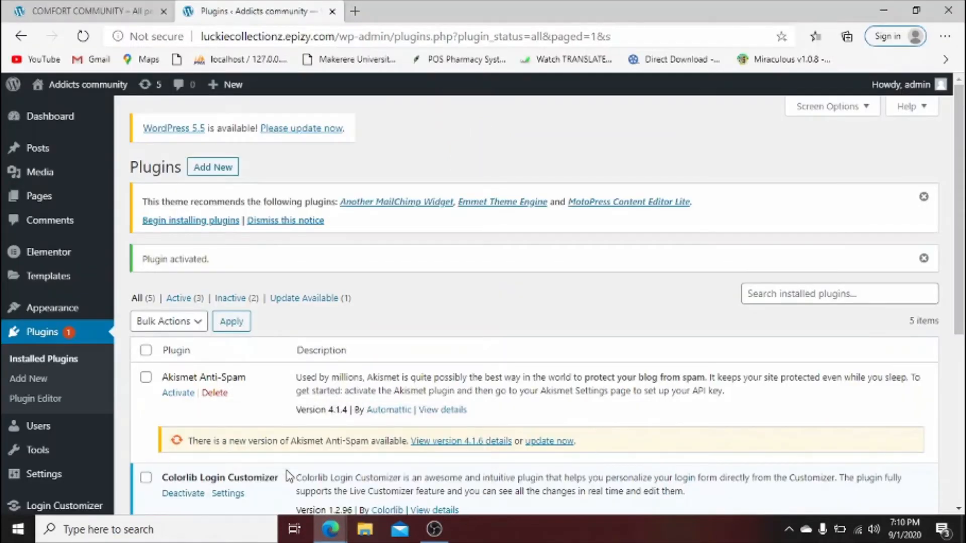
pyautogui.click(221, 170)
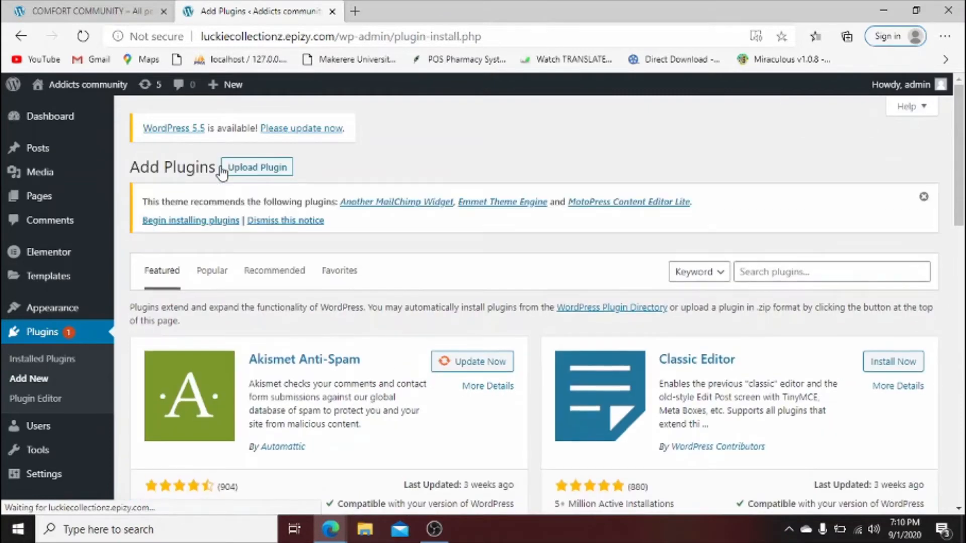
pyautogui.click(773, 264)
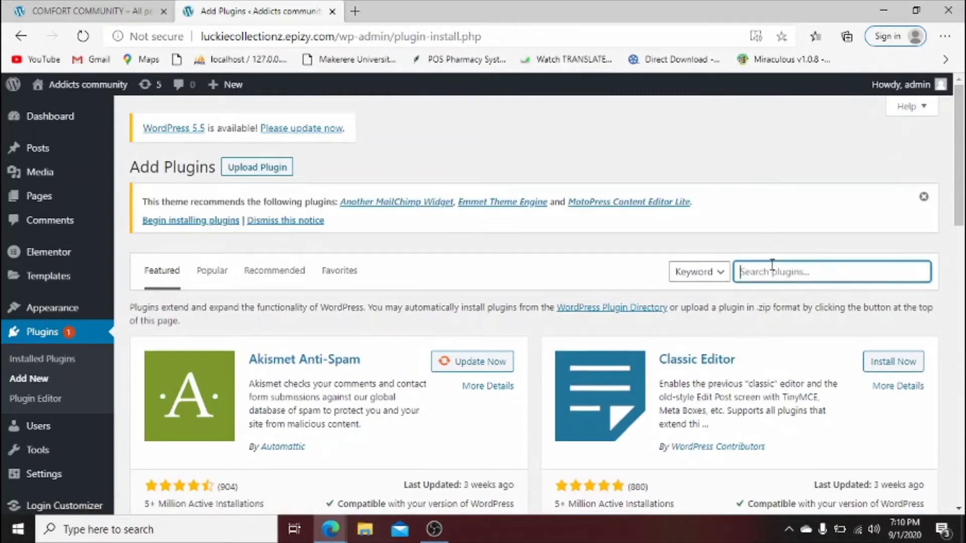
pyautogui.write('budd')
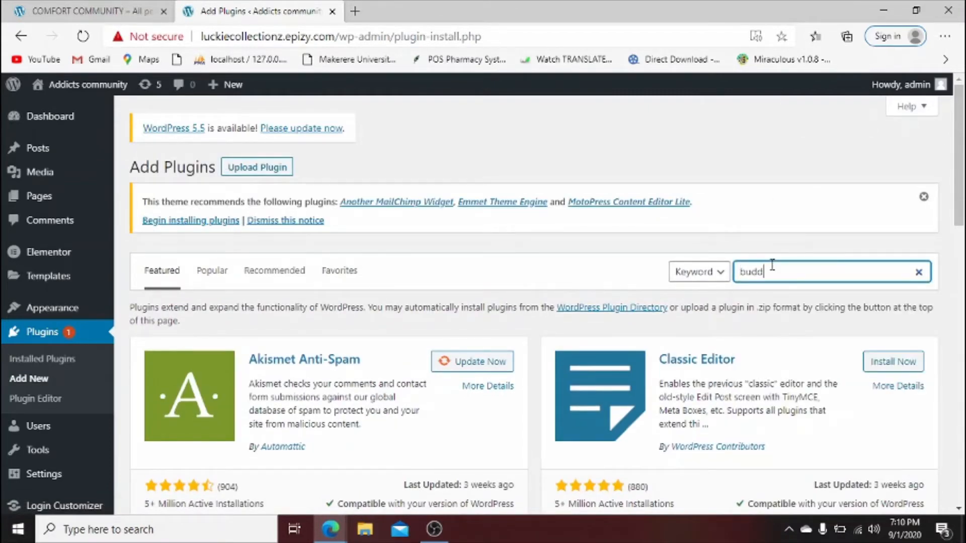
pyautogui.write('ypress')
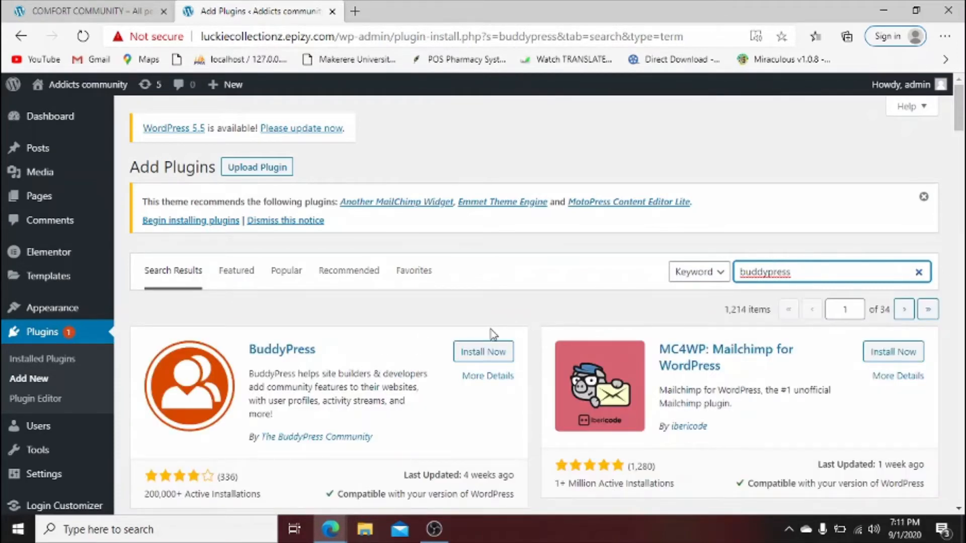
# Install and activate the BuddyPress plugin, then close its welcome dialog.
pyautogui.click(481, 351)
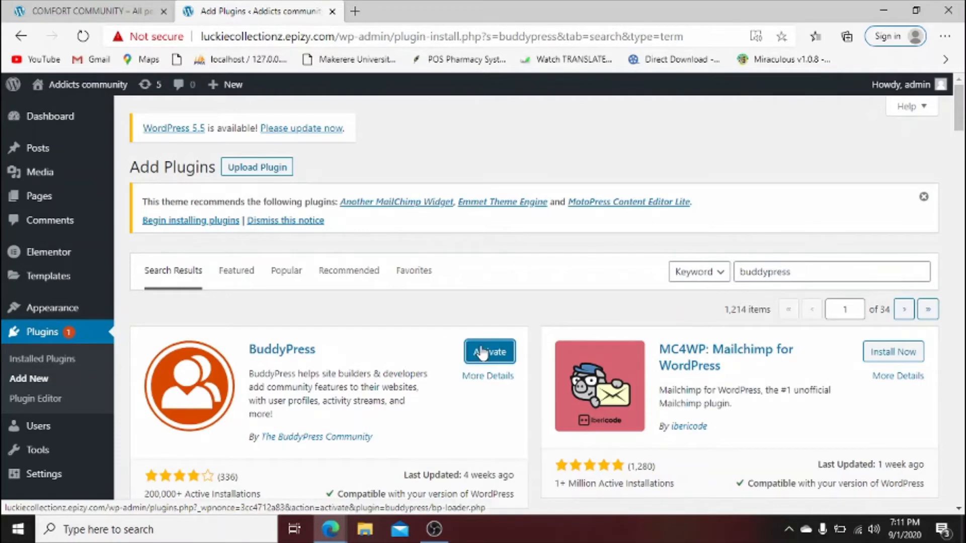
pyautogui.click(482, 354)
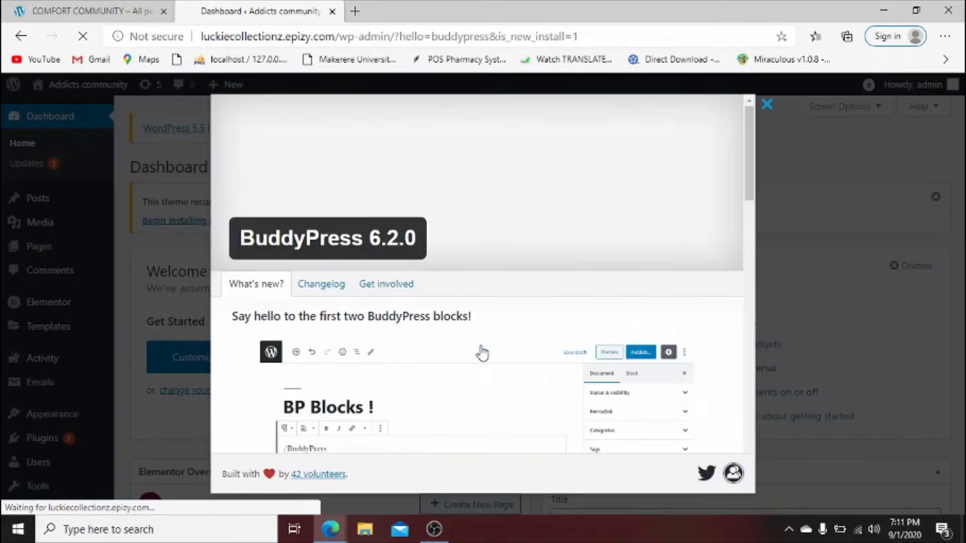
pyautogui.click(768, 104)
pyautogui.scroll(-5, 959, 202)
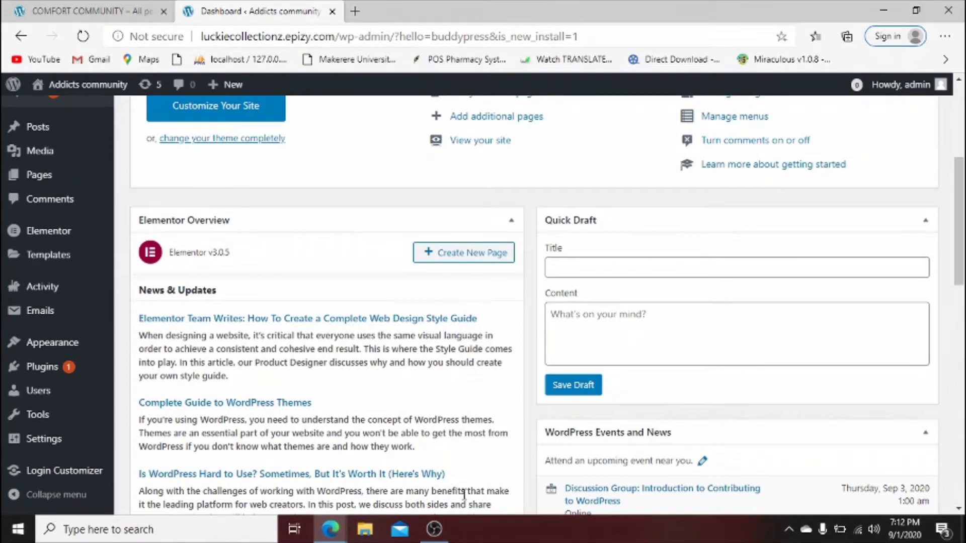
pyautogui.click(435, 529)
pyautogui.click(436, 533)
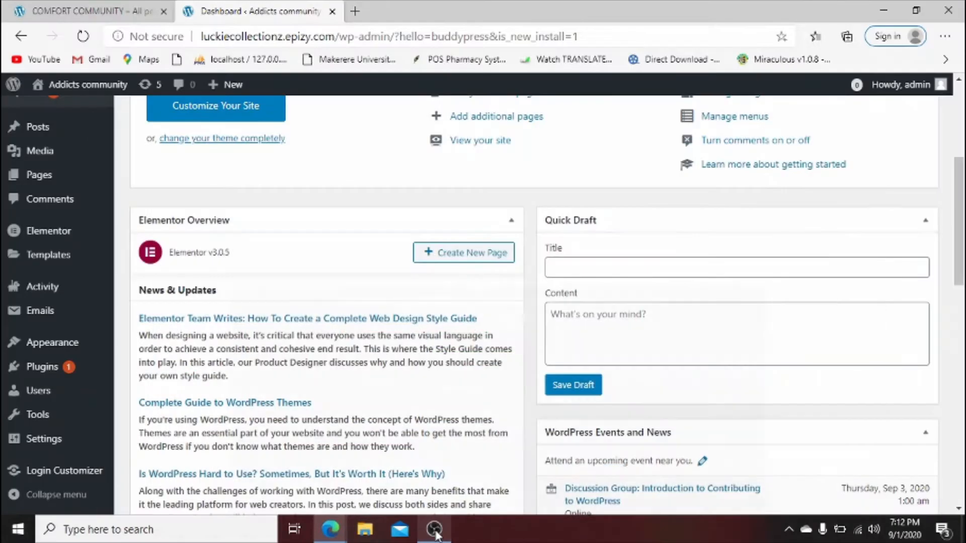
# Look at the default login page in the InPrivate window and return to the WordPress admin window.
pyautogui.click(334, 531)
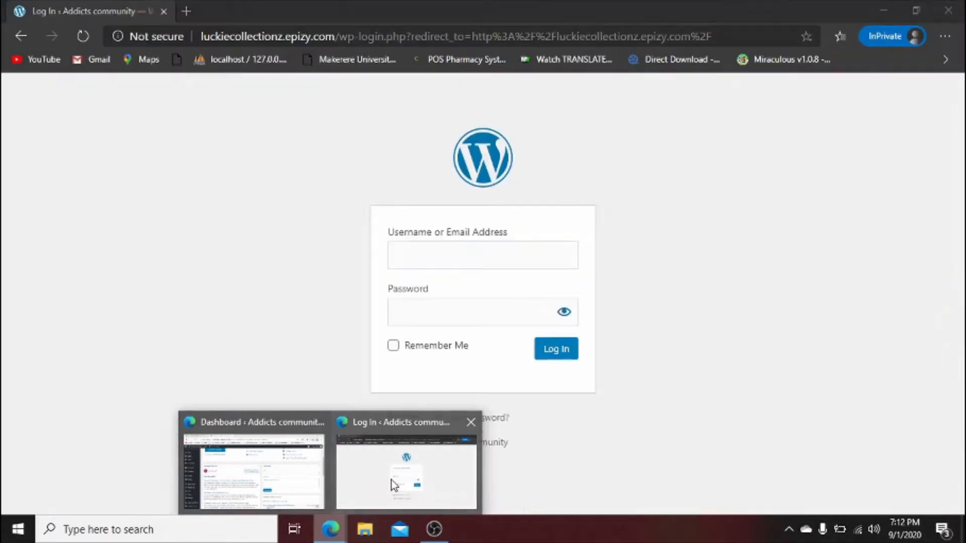
pyautogui.click(391, 480)
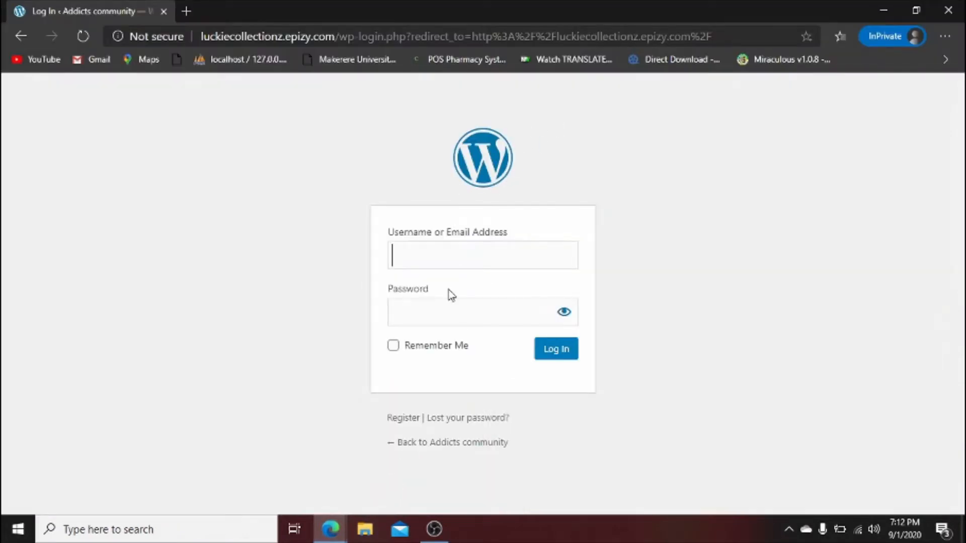
pyautogui.click(330, 527)
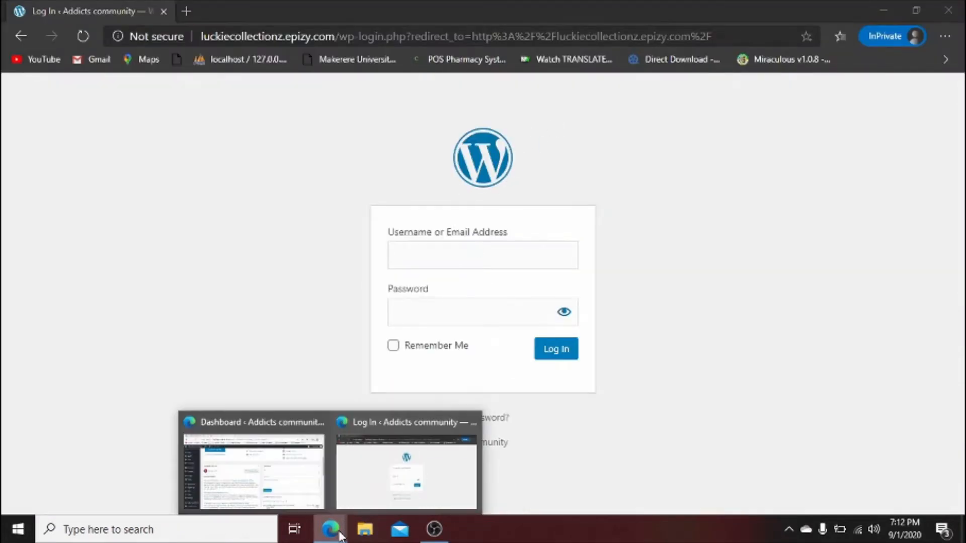
pyautogui.click(239, 464)
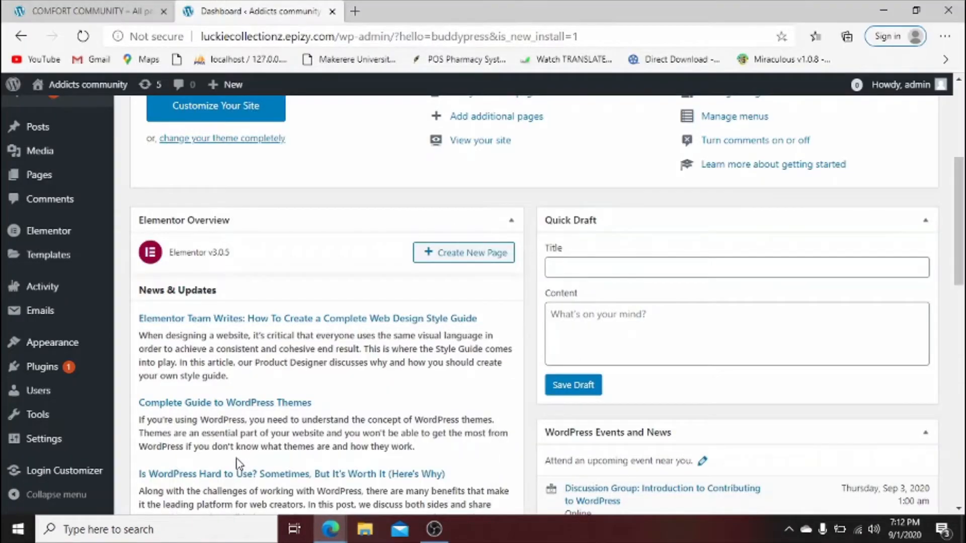
# Open the Colorlib Login Customizer's templates and preview the plain default design and the split design with the abstract image.
pyautogui.click(69, 475)
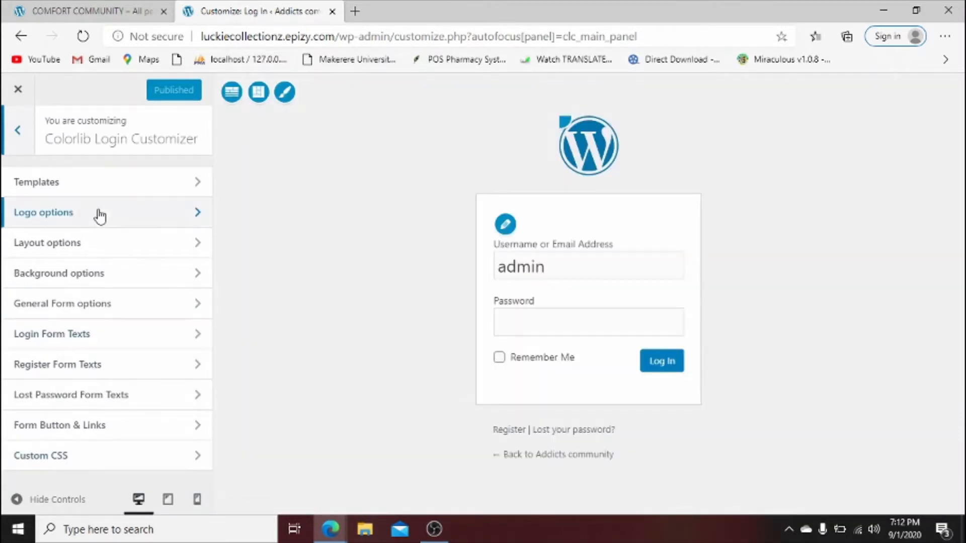
pyautogui.click(100, 189)
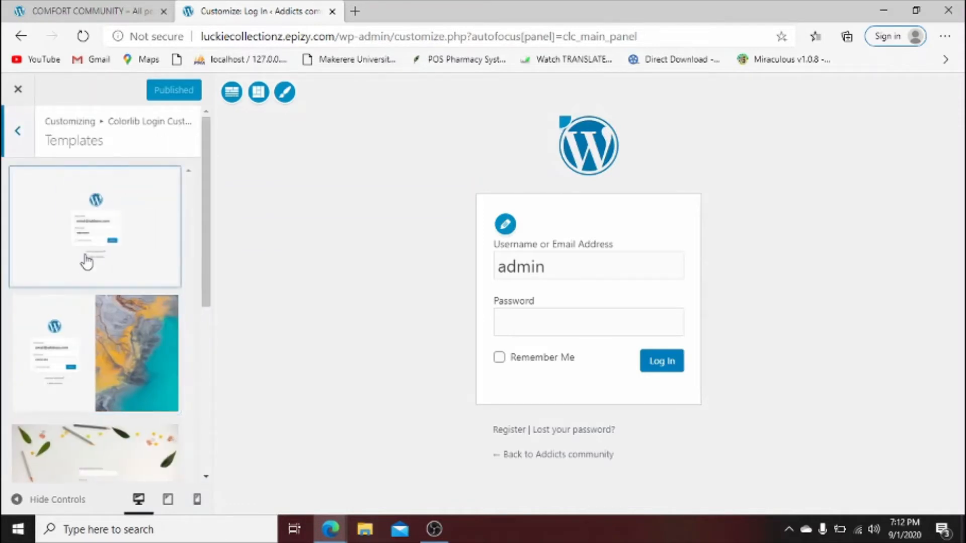
pyautogui.click(82, 222)
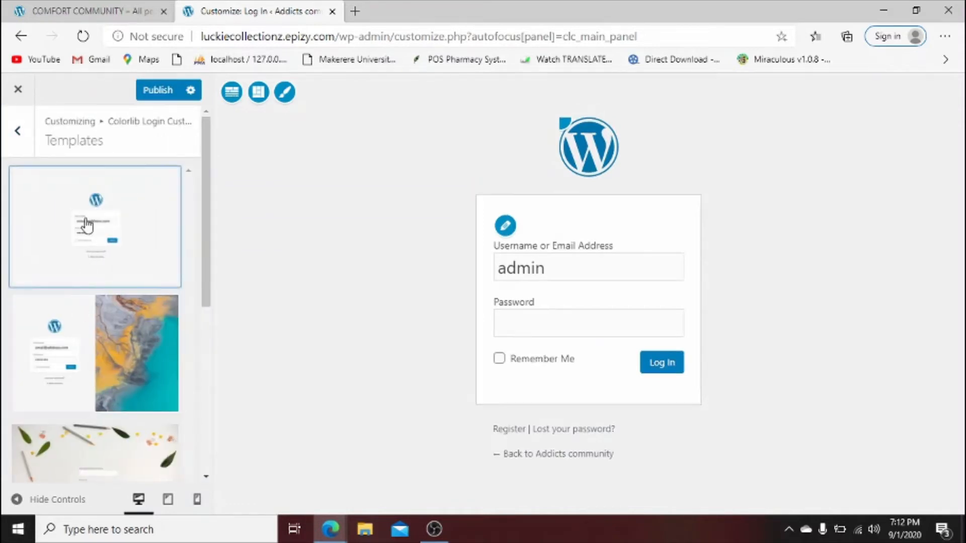
pyautogui.click(79, 322)
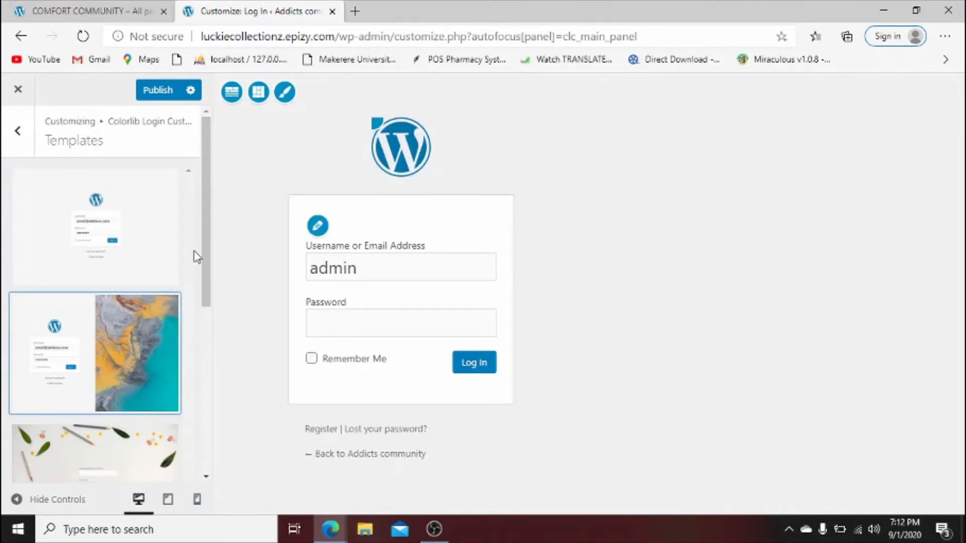
# Compare the remaining login templates, apply the one with the pencils and leaves background, and publish it.
pyautogui.moveTo(202, 261); pyautogui.dragTo(202, 330)
pyautogui.click(139, 354)
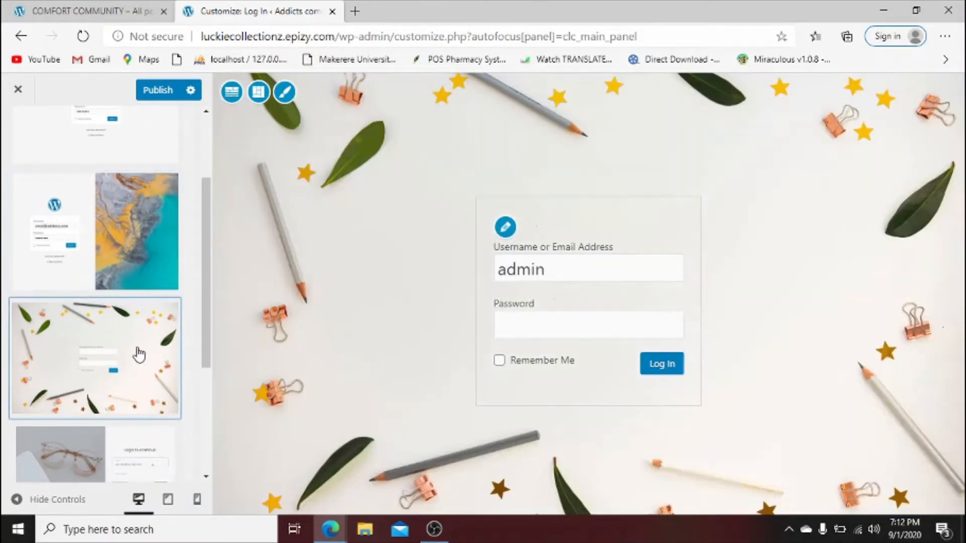
pyautogui.moveTo(206, 311); pyautogui.dragTo(202, 375)
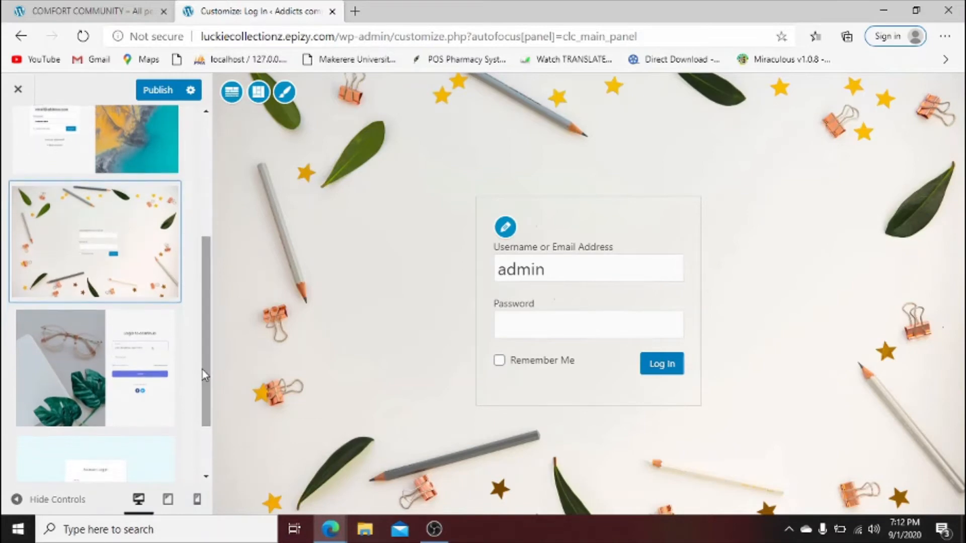
pyautogui.click(111, 383)
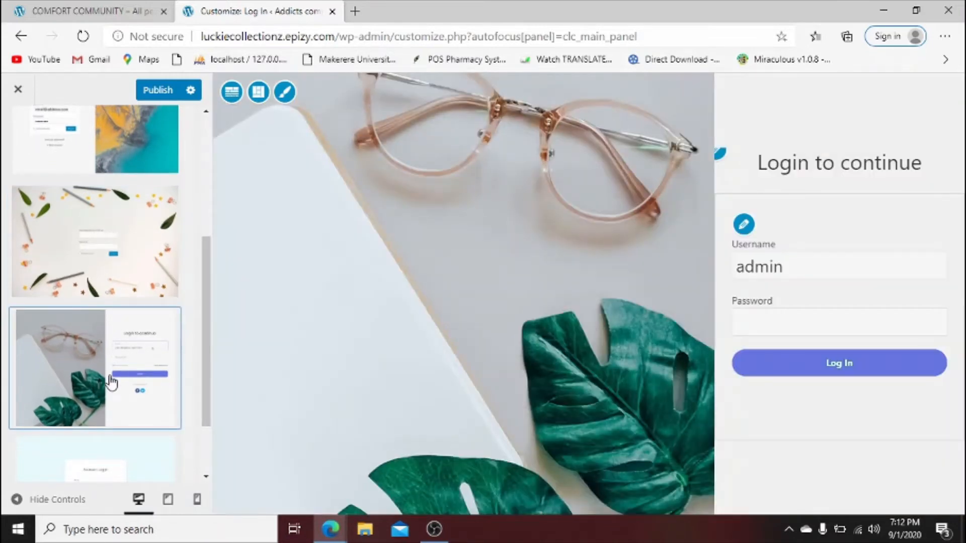
pyautogui.click(115, 237)
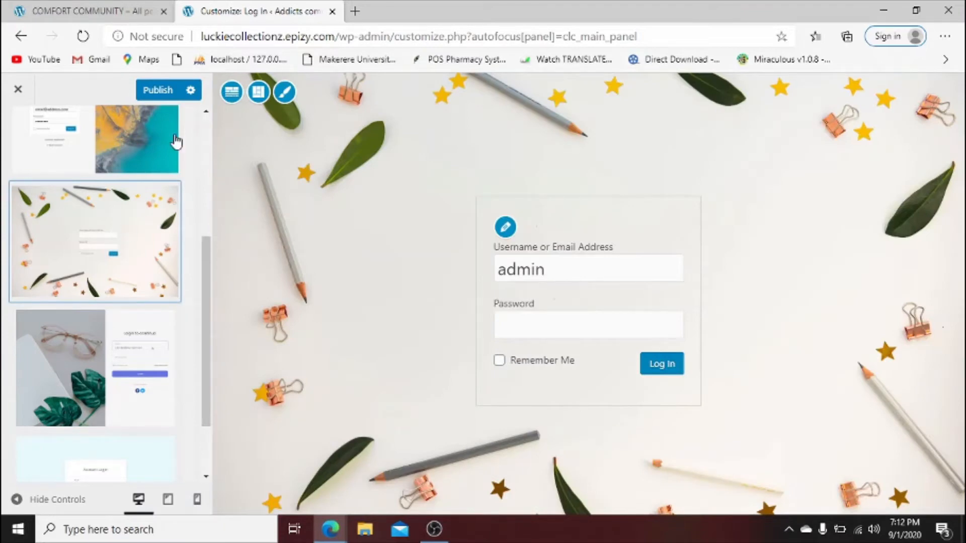
pyautogui.click(158, 91)
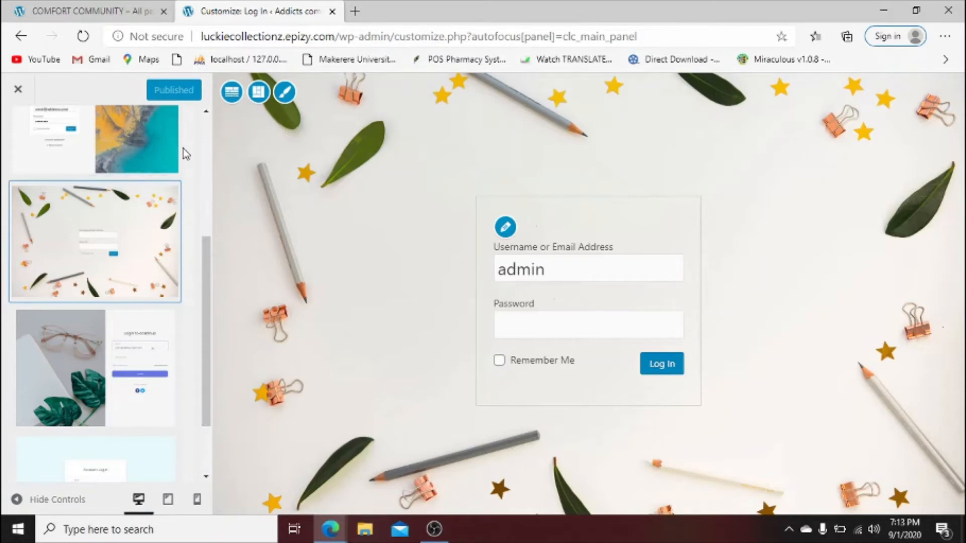
# In the login customizer's Logo options, turn on Use Text Logo and turn off Hide Logo.
pyautogui.moveTo(203, 258); pyautogui.dragTo(205, 118)
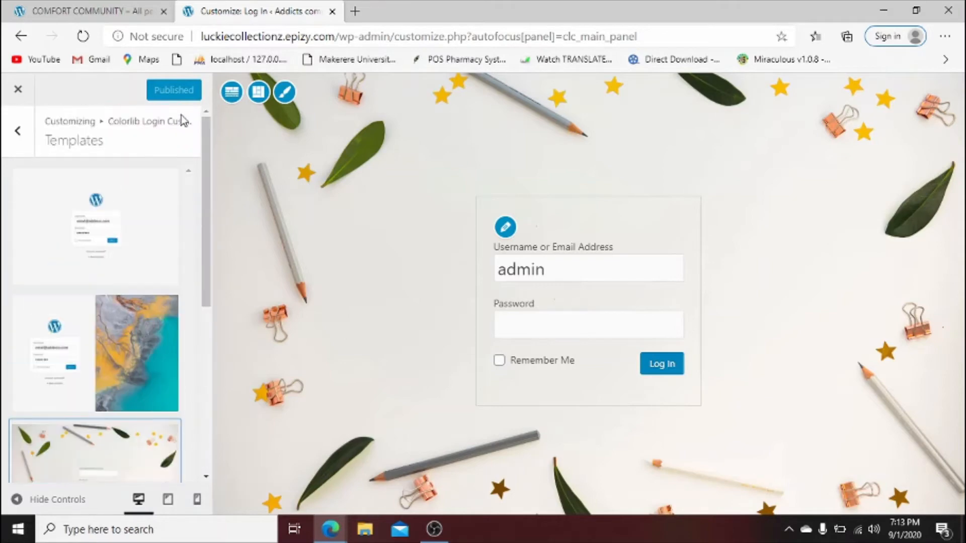
pyautogui.click(18, 132)
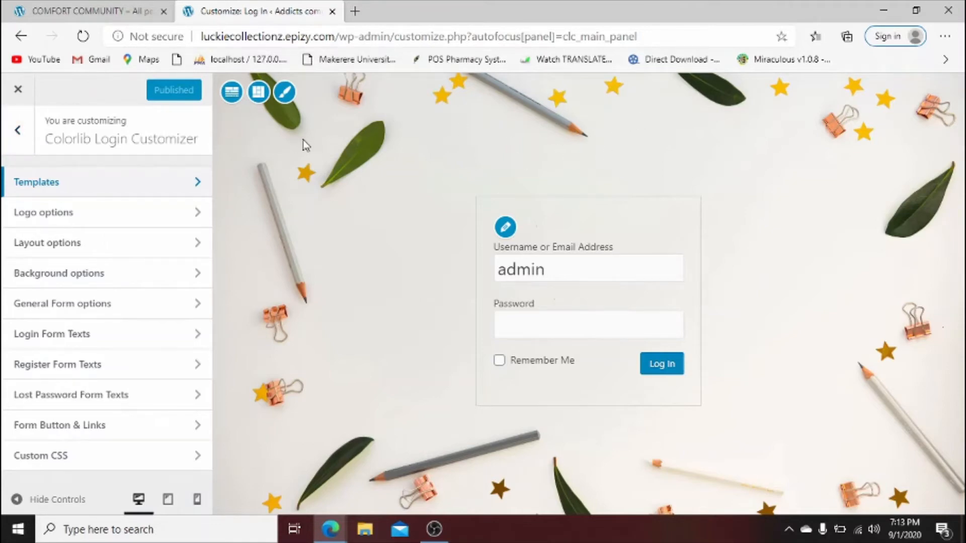
pyautogui.click(186, 214)
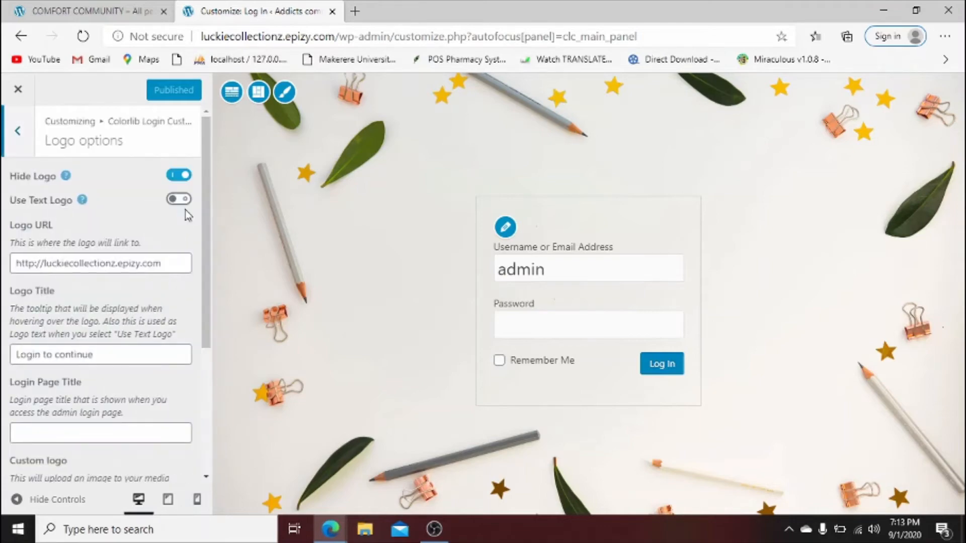
pyautogui.click(179, 175)
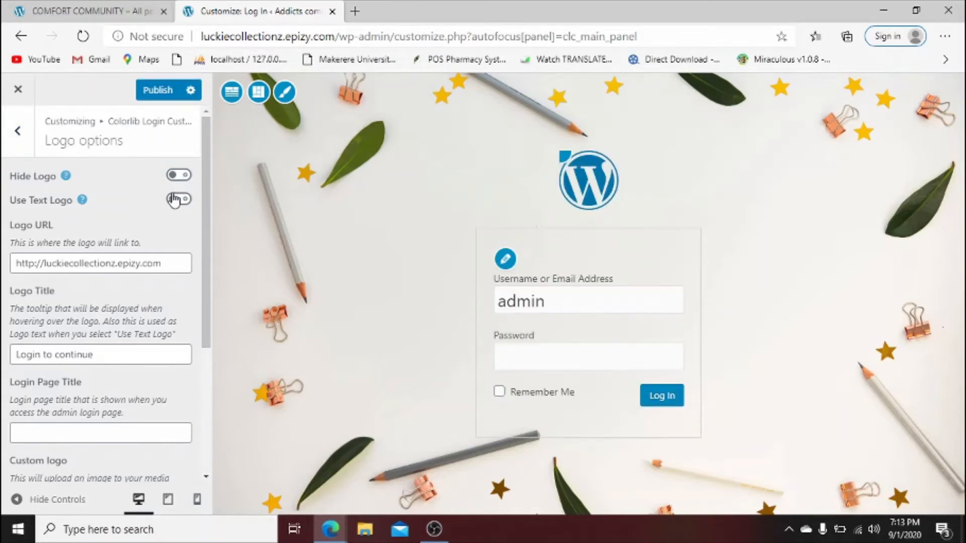
pyautogui.click(175, 183)
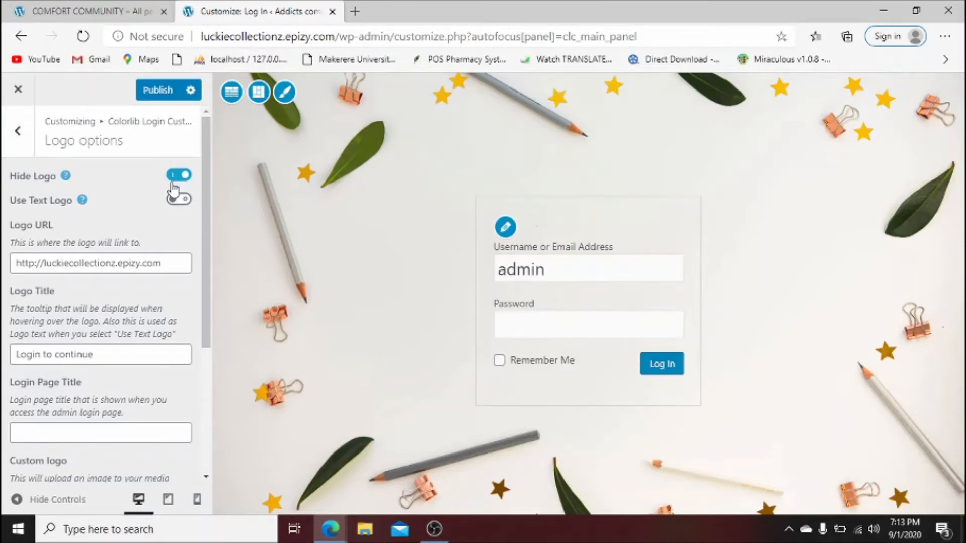
pyautogui.click(174, 200)
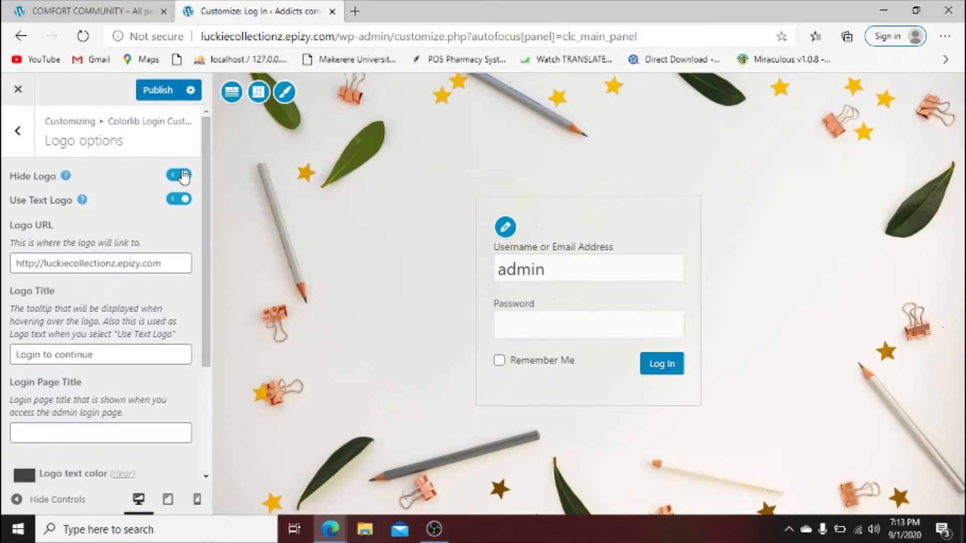
pyautogui.click(182, 176)
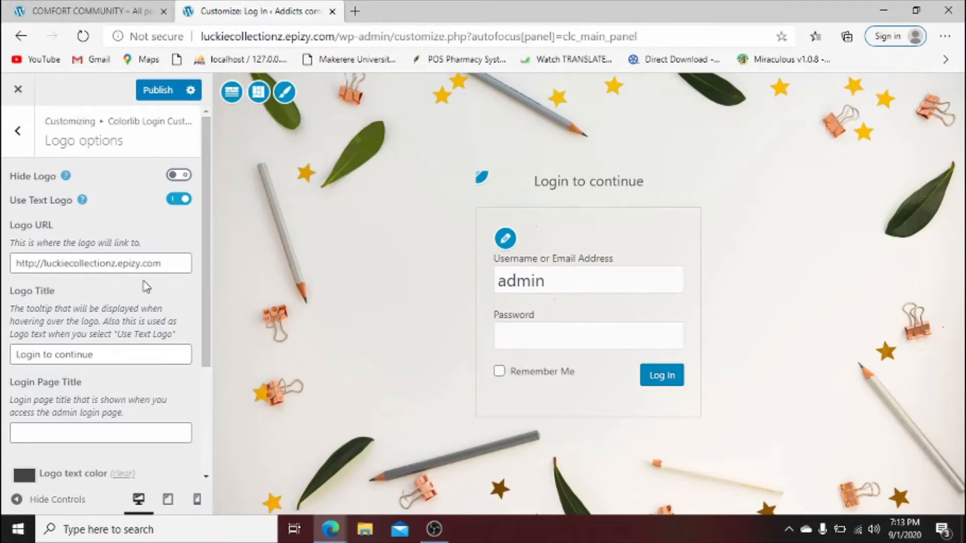
# Replace the Logo Title text with "Addicts community".
pyautogui.click(123, 353)
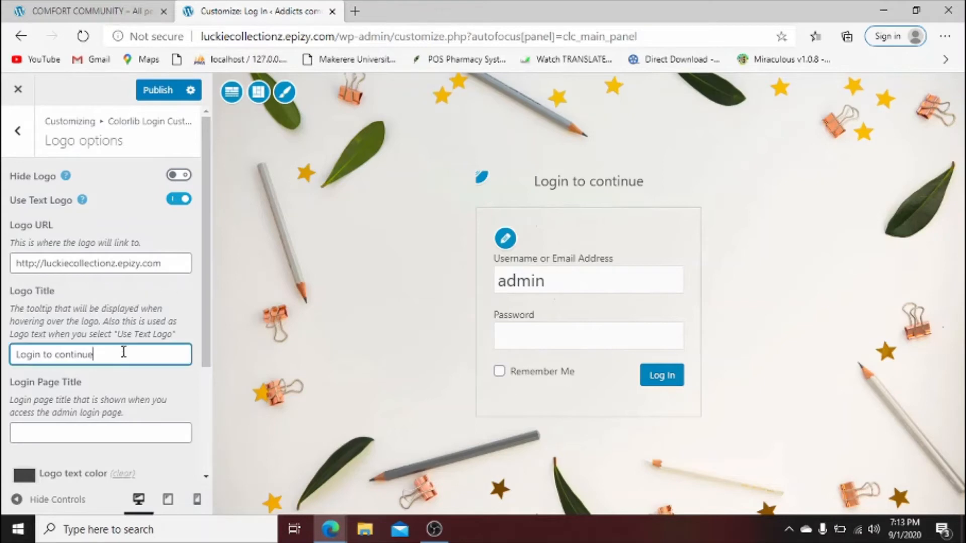
pyautogui.moveTo(75, 352); pyautogui.dragTo(19, 348)
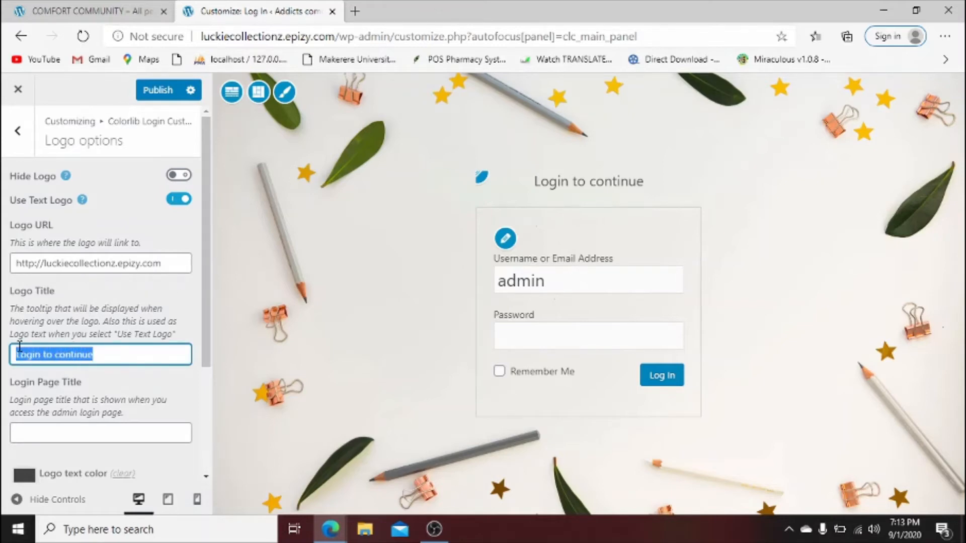
pyautogui.write('Add')
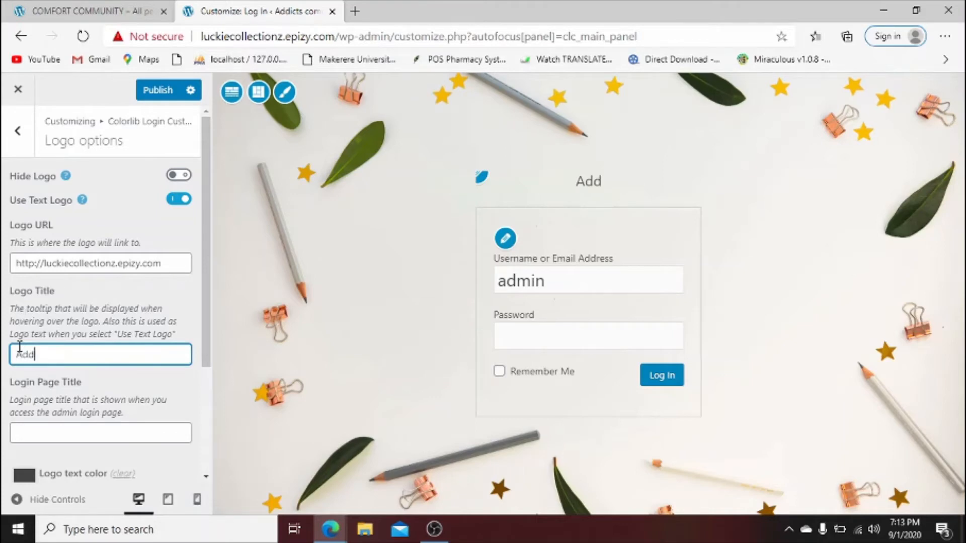
pyautogui.write('icts communi')
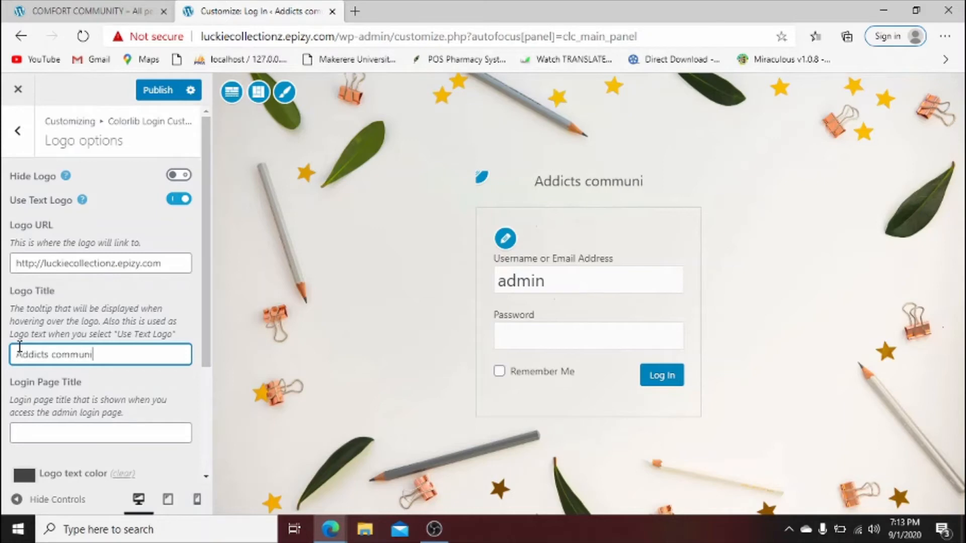
pyautogui.write('ty')
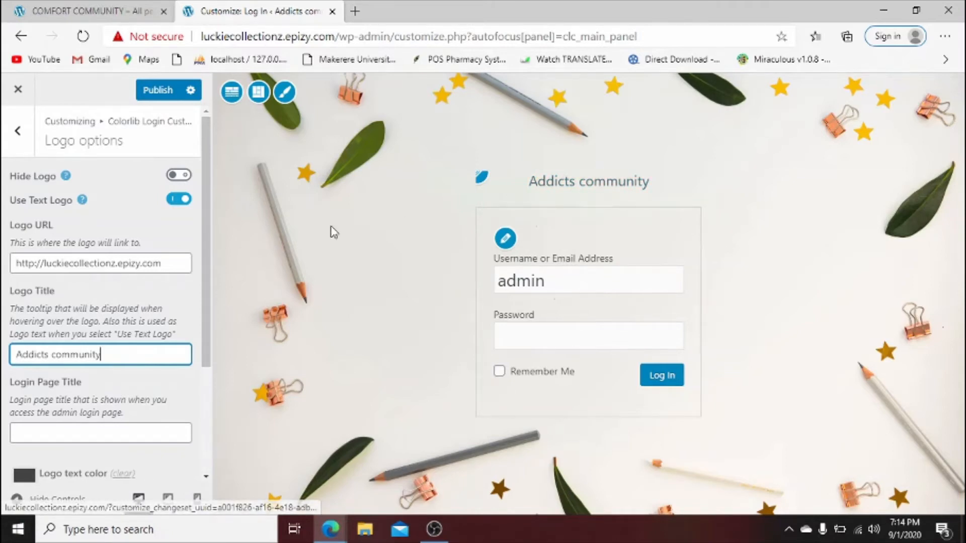
# Set the logo text size to 27 and publish the login page changes.
pyautogui.moveTo(207, 231); pyautogui.dragTo(201, 328)
pyautogui.scroll(-1, 205, 332)
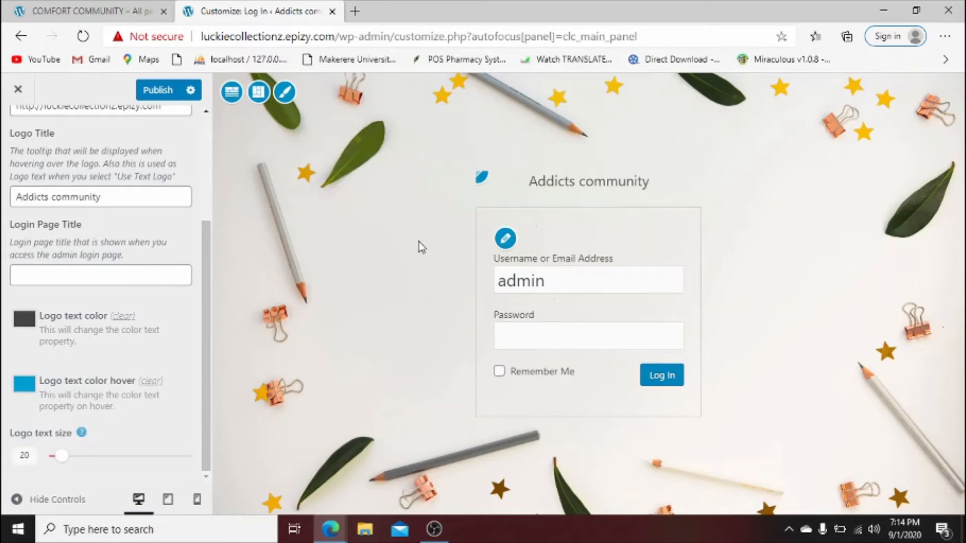
pyautogui.click(30, 329)
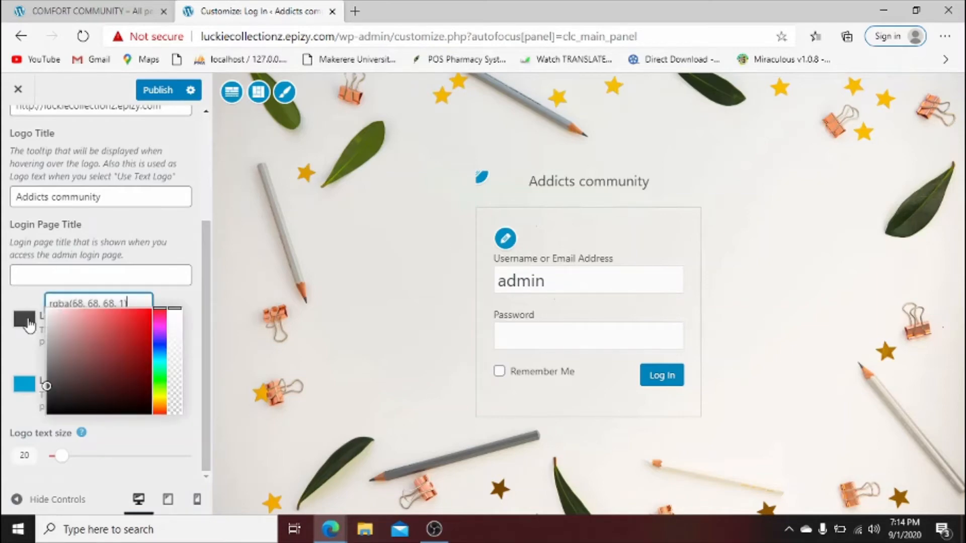
pyautogui.click(24, 387)
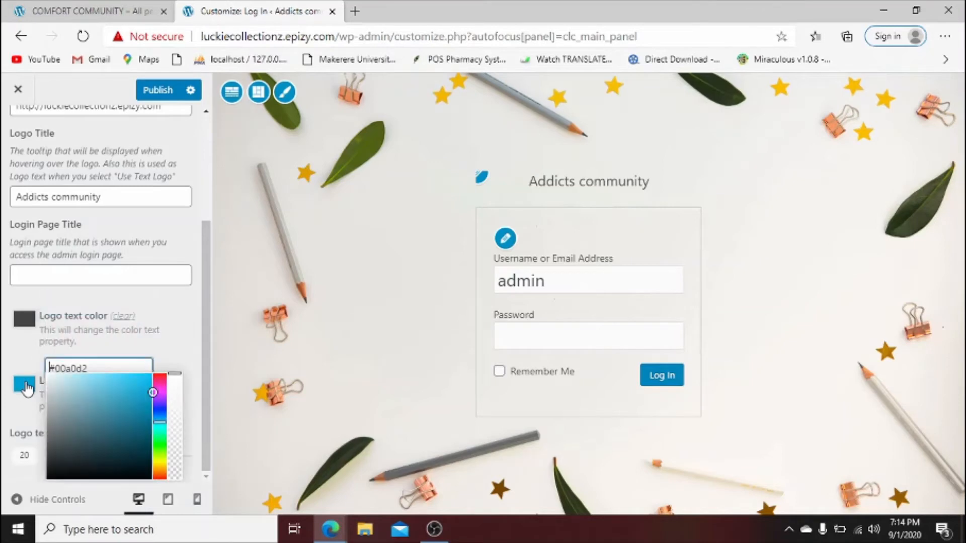
pyautogui.click(208, 262)
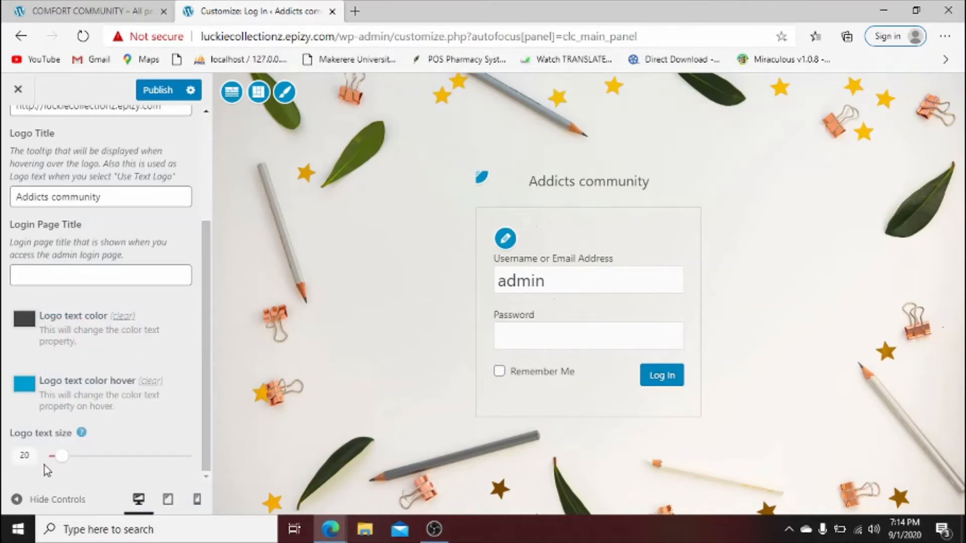
pyautogui.moveTo(61, 456)
pyautogui.mouseDown()
pyautogui.moveTo(159, 460)
pyautogui.moveTo(74, 455)
pyautogui.mouseUp()
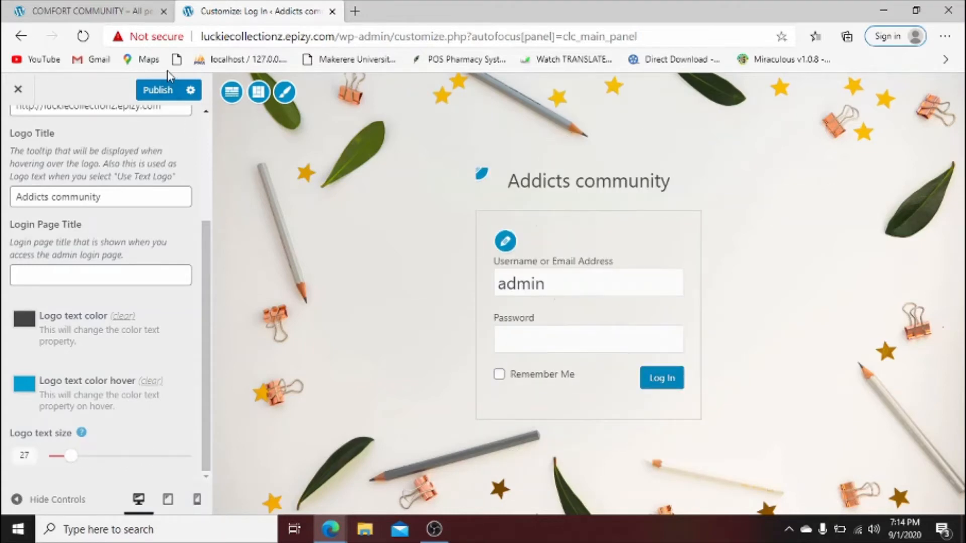
pyautogui.click(166, 88)
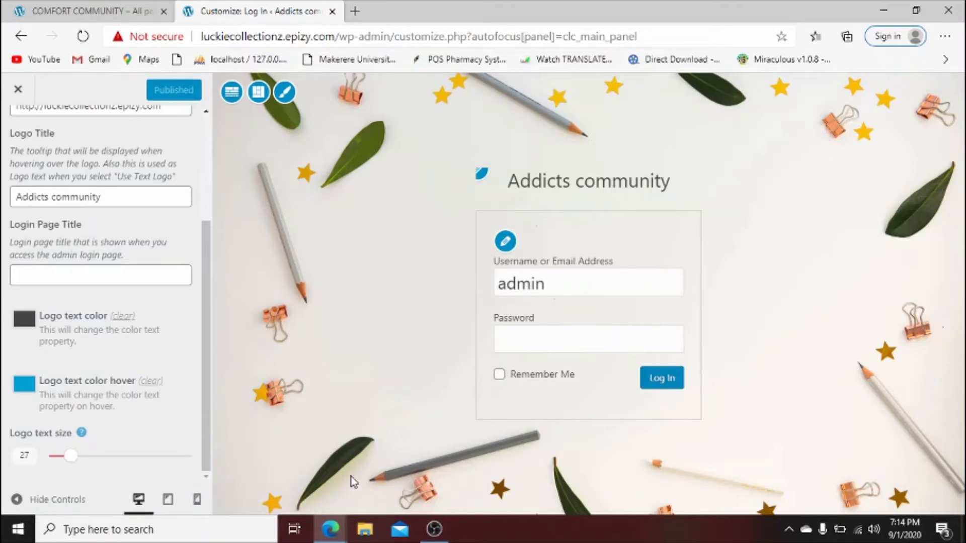
# Reload the login page in the InPrivate window to check the published design, and return to the customizer's Logo options.
pyautogui.moveTo(337, 527)
pyautogui.click(395, 466)
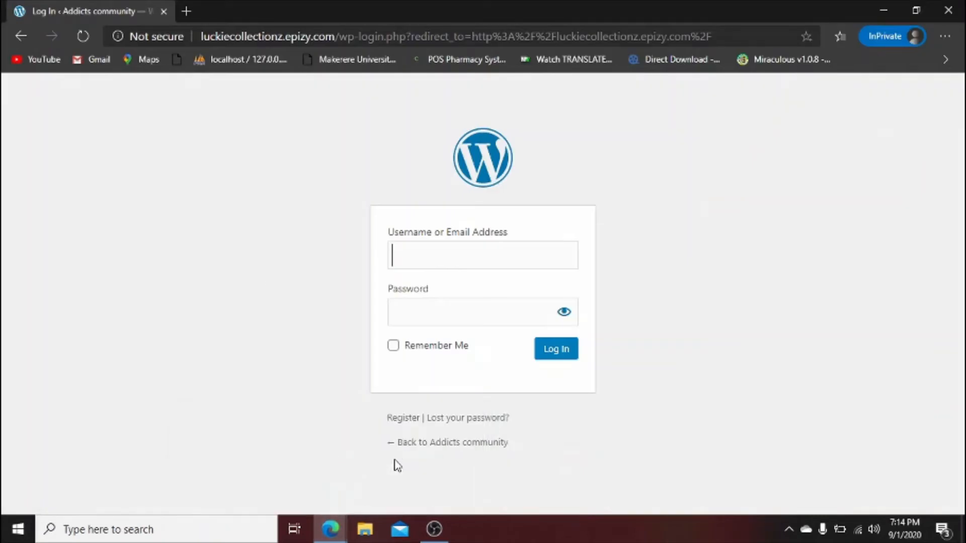
pyautogui.click(85, 38)
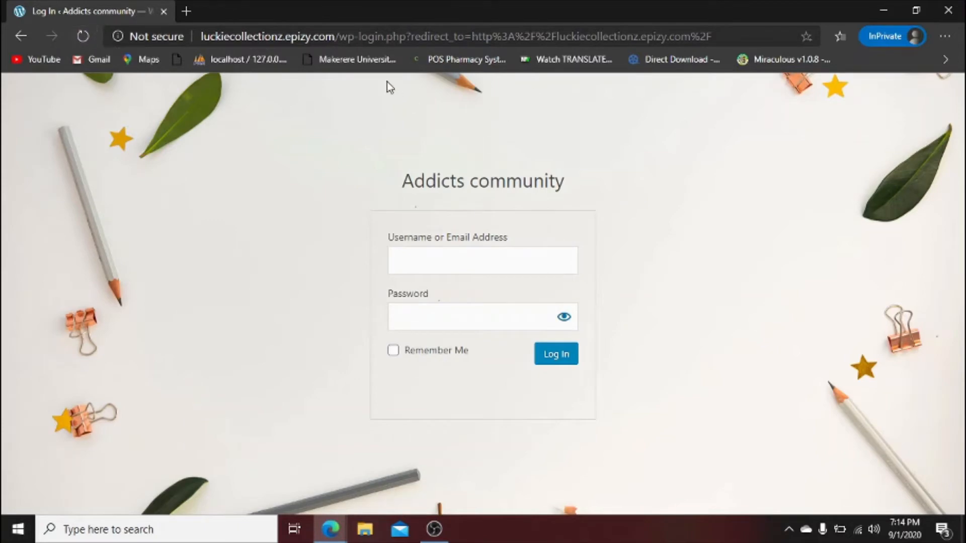
pyautogui.click(336, 528)
pyautogui.click(270, 453)
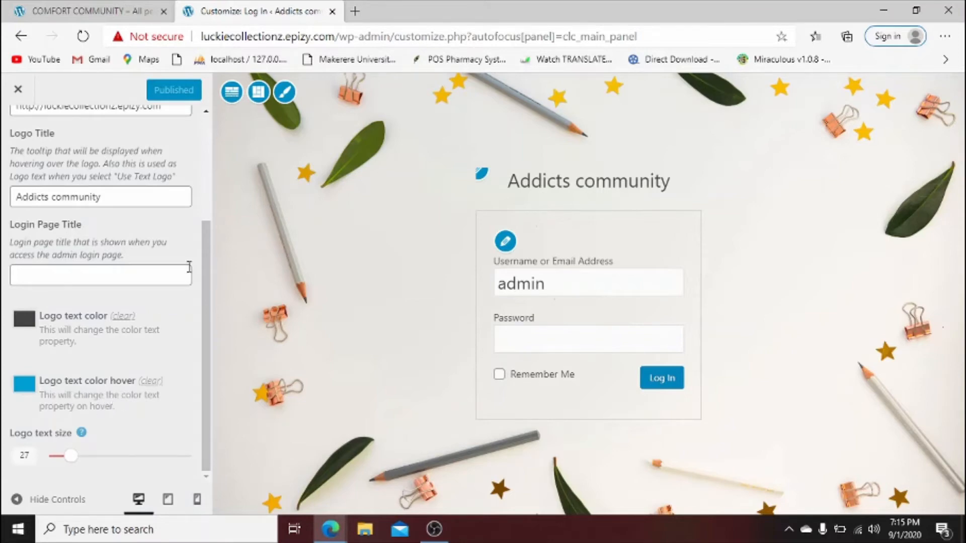
pyautogui.moveTo(207, 275); pyautogui.dragTo(206, 161)
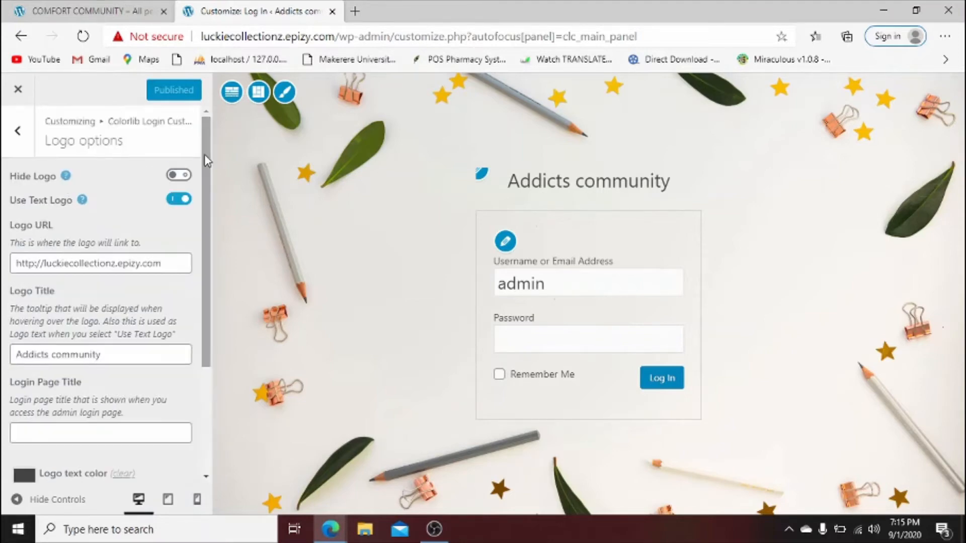
# Open the login page's Background options and check the upload and media library sources for a custom background image.
pyautogui.click(18, 132)
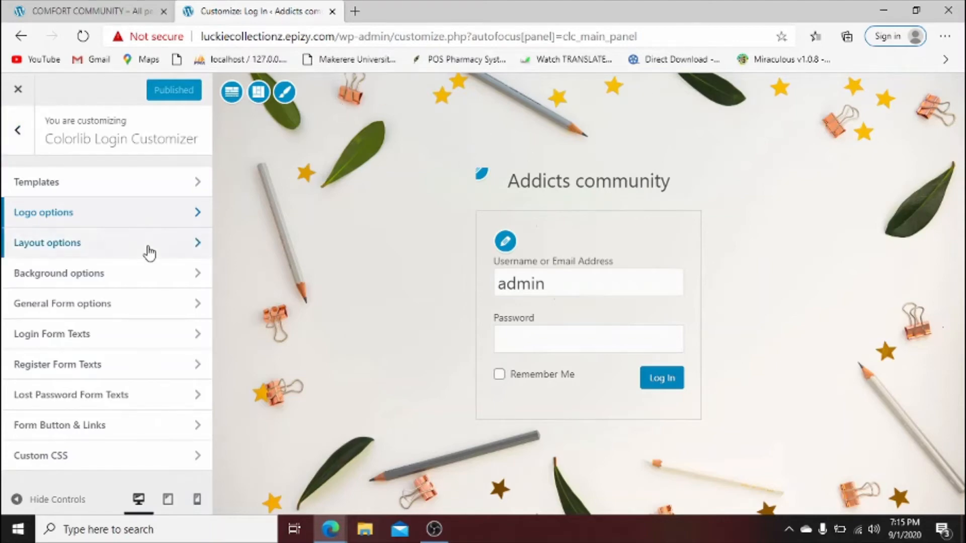
pyautogui.click(147, 273)
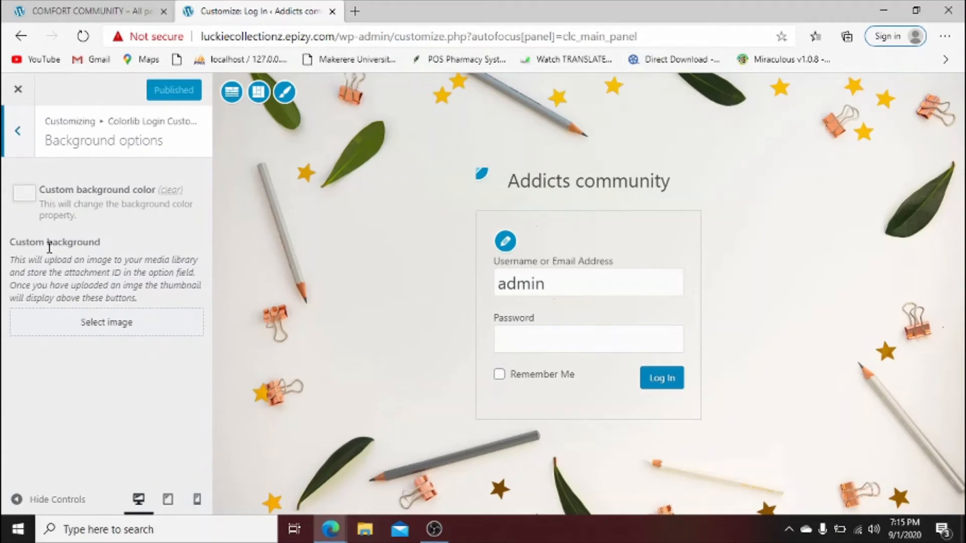
pyautogui.click(107, 326)
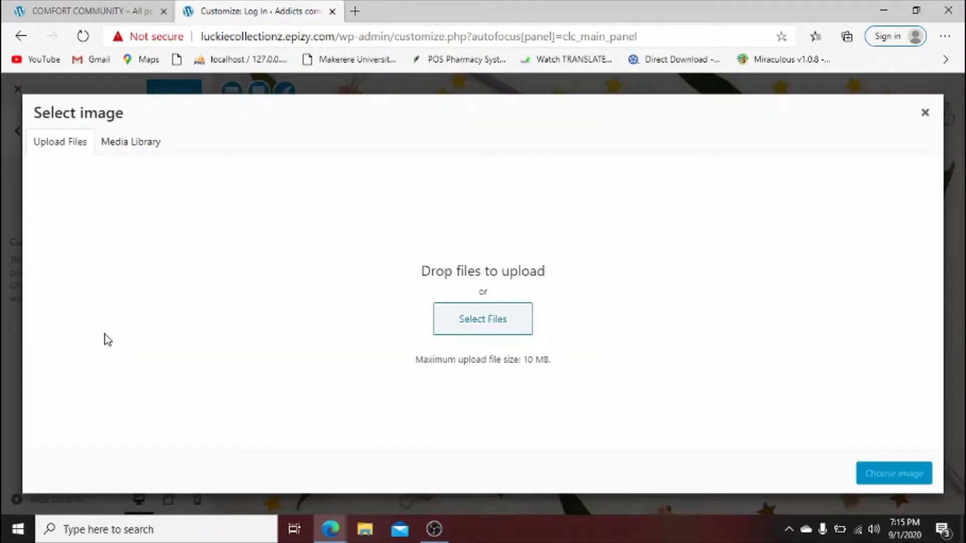
pyautogui.click(509, 318)
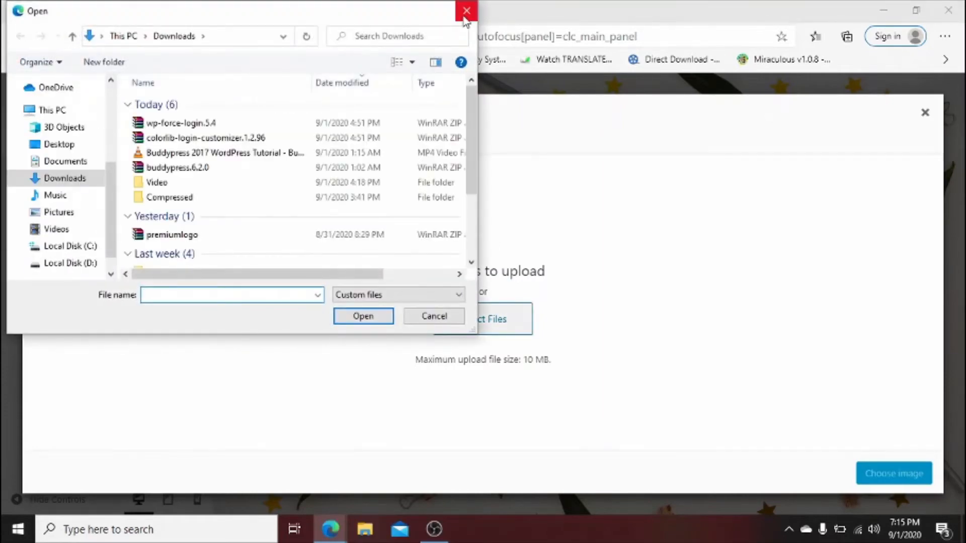
pyautogui.click(466, 15)
pyautogui.click(143, 141)
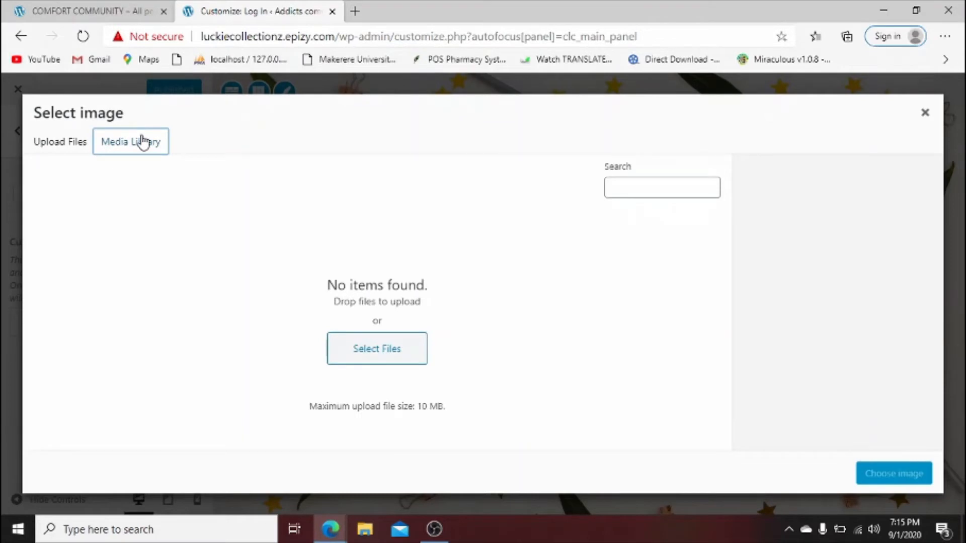
pyautogui.click(75, 143)
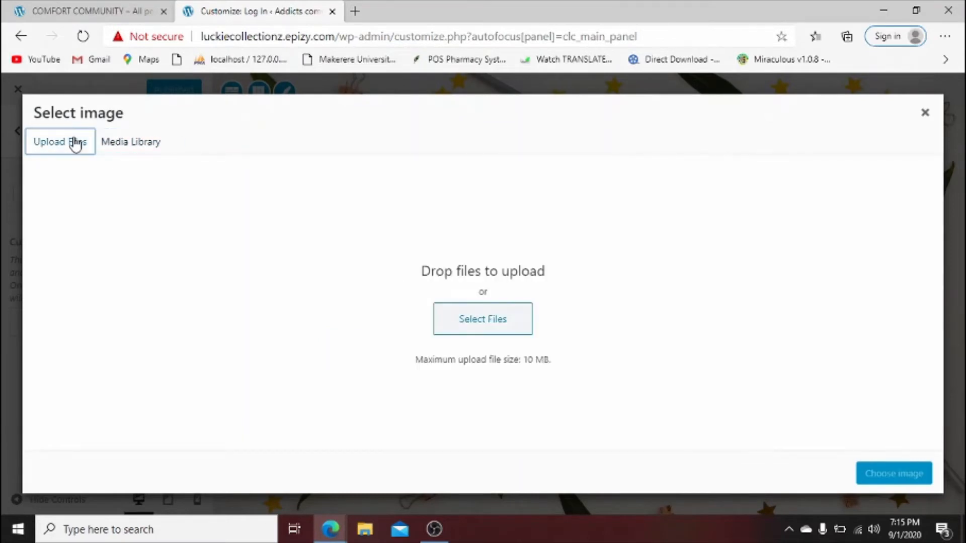
# Upload IMG-20200619-WA0022.jpg from the PHOTOZ\PATS folder on drive D and apply it as the login page's custom background.
pyautogui.click(464, 319)
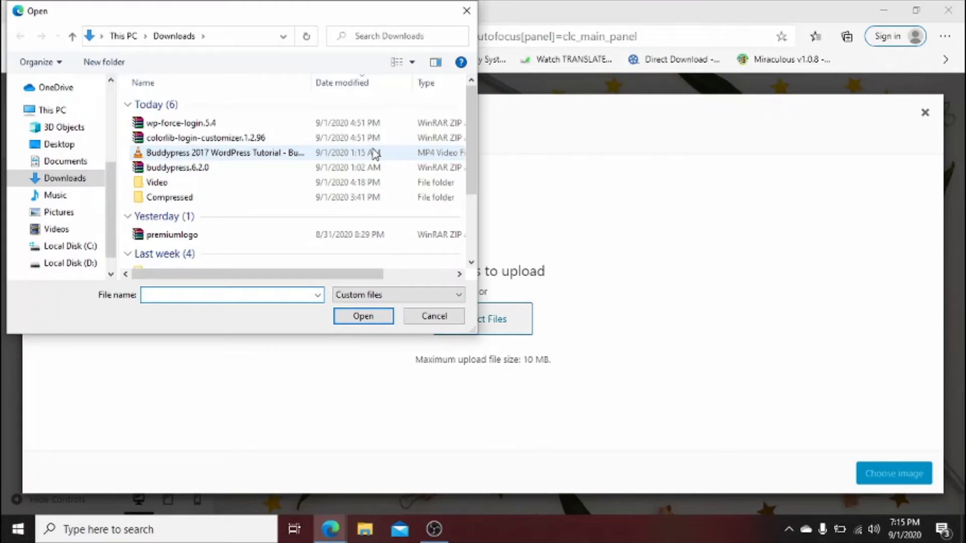
pyautogui.click(79, 263)
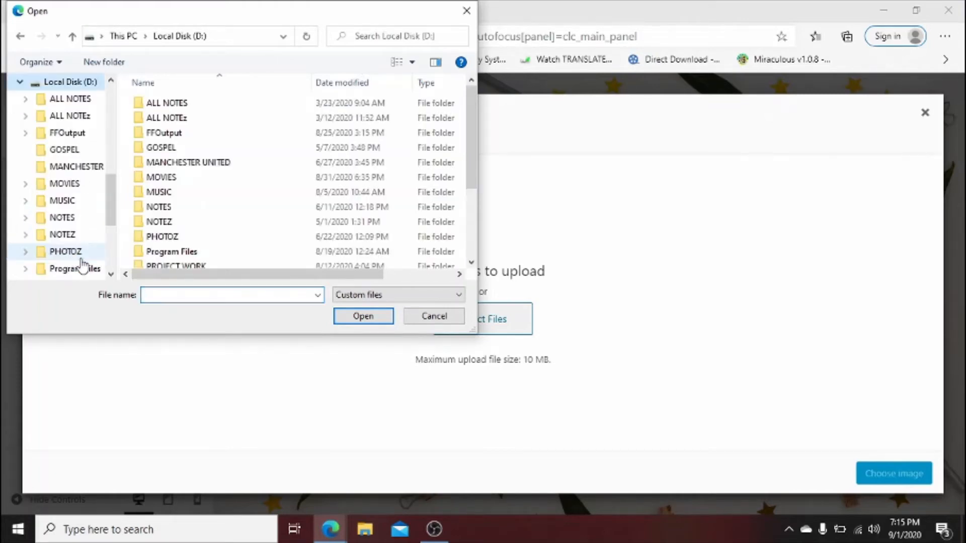
pyautogui.doubleClick(182, 237)
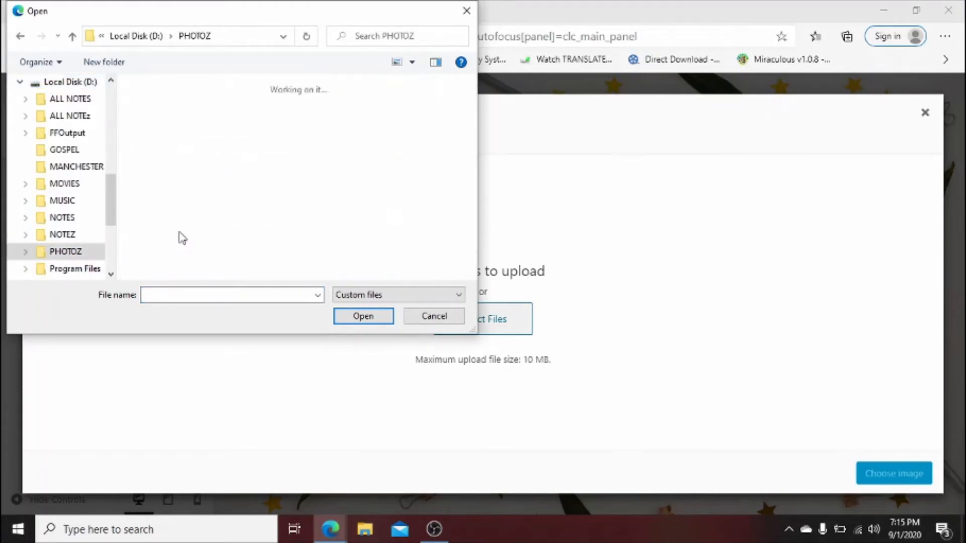
pyautogui.doubleClick(166, 117)
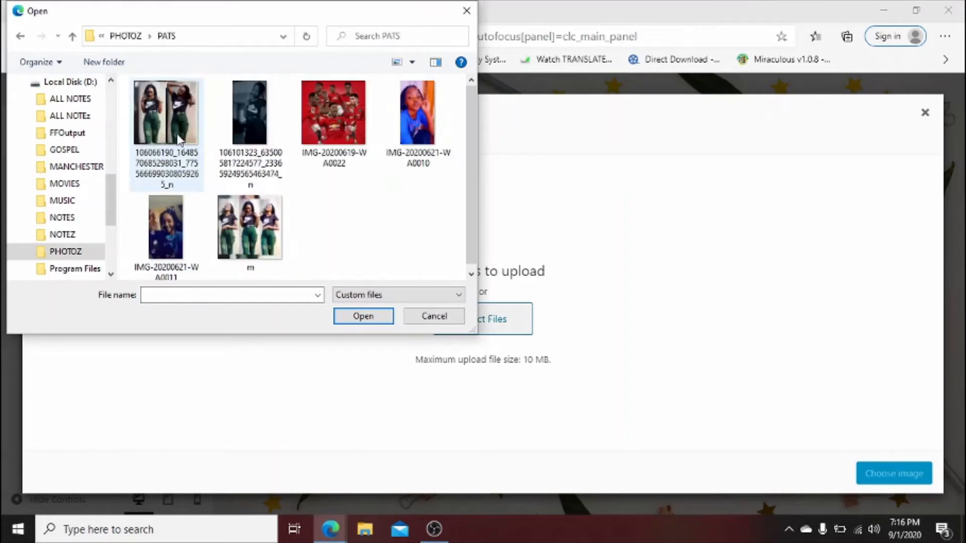
pyautogui.click(318, 138)
pyautogui.click(369, 321)
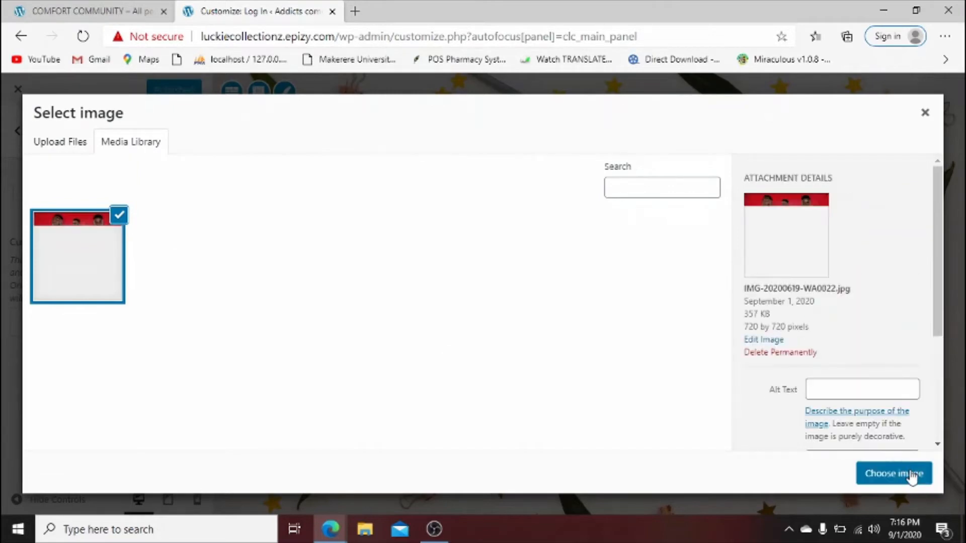
pyautogui.click(911, 477)
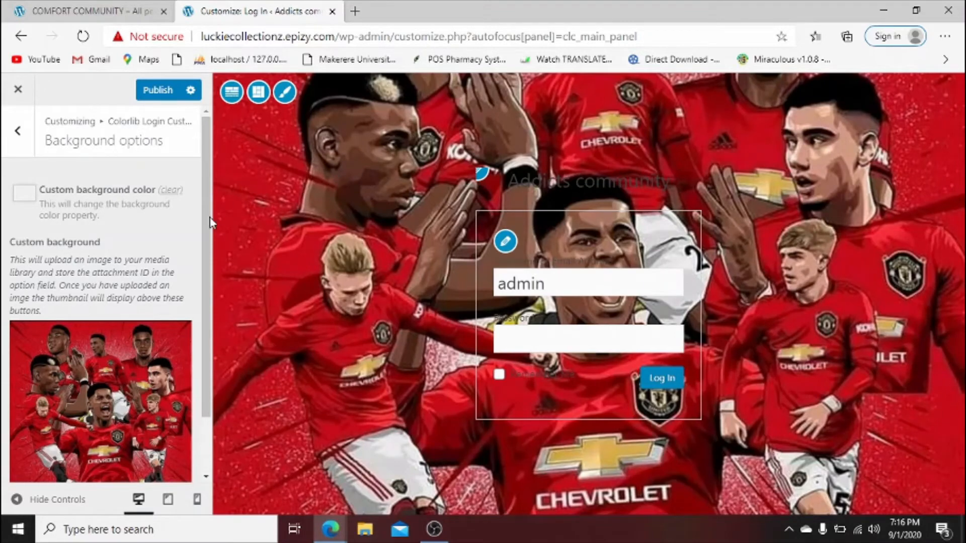
# Remove the custom background image from the login page and publish the change.
pyautogui.scroll(-2, 211, 223)
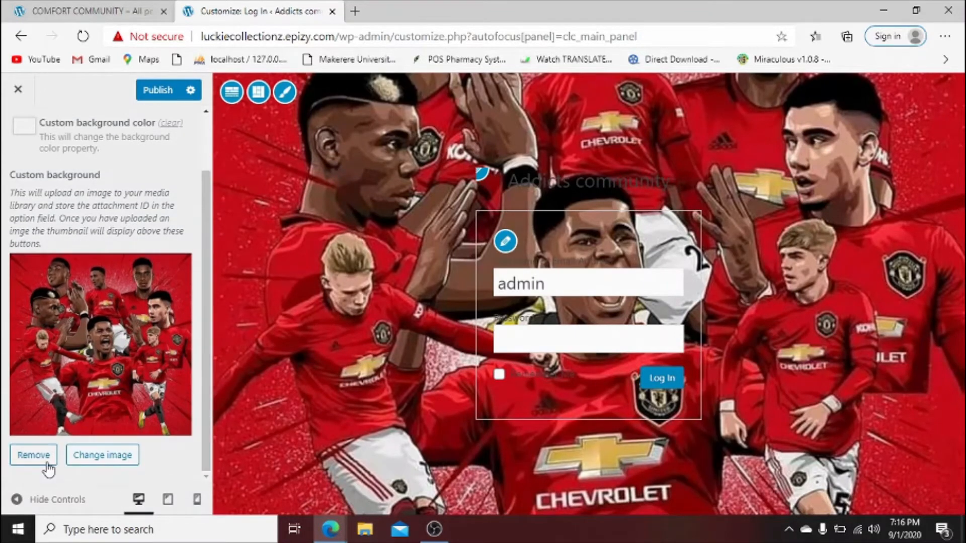
pyautogui.click(34, 455)
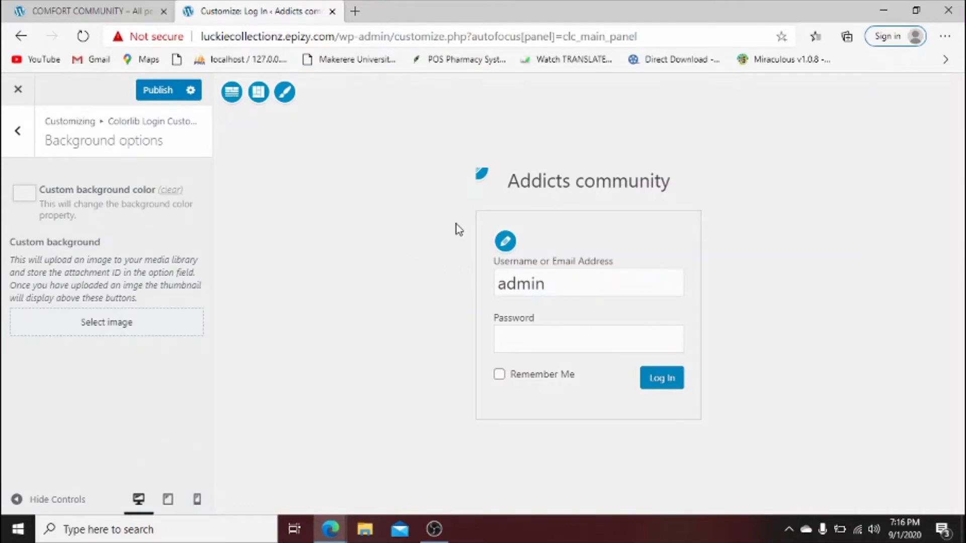
pyautogui.click(164, 101)
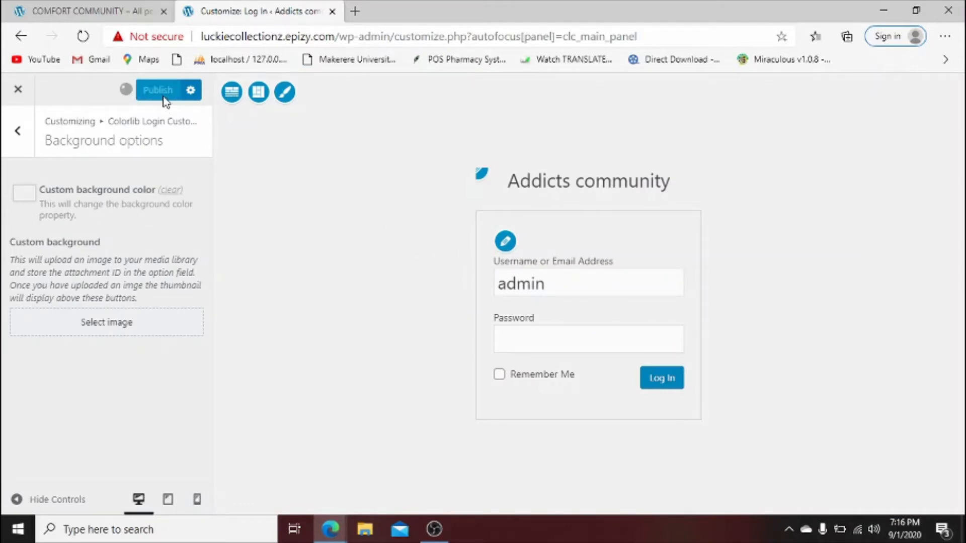
# Preview the split-layout login template, apply the template with pencils, leaves and gold stars instead, and publish it.
pyautogui.click(18, 133)
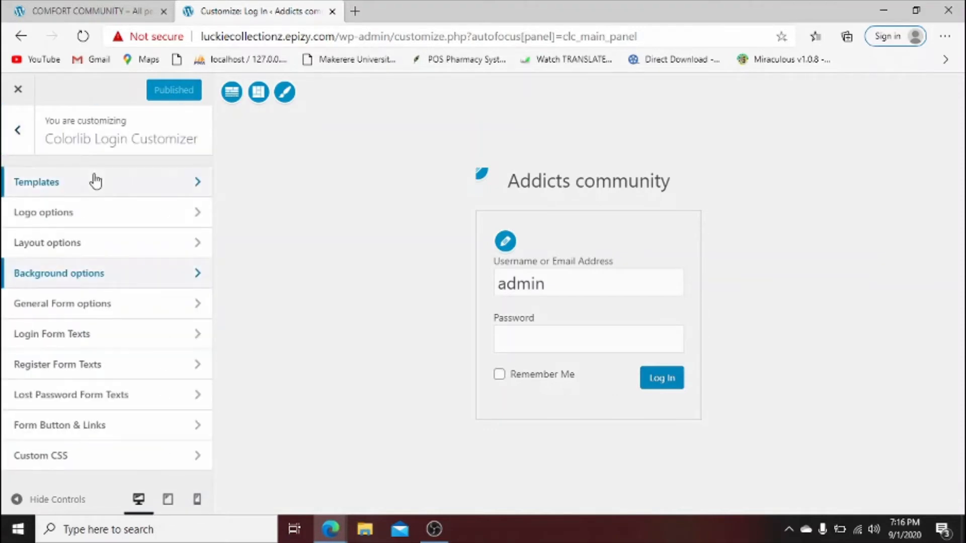
pyautogui.click(95, 181)
pyautogui.click(87, 348)
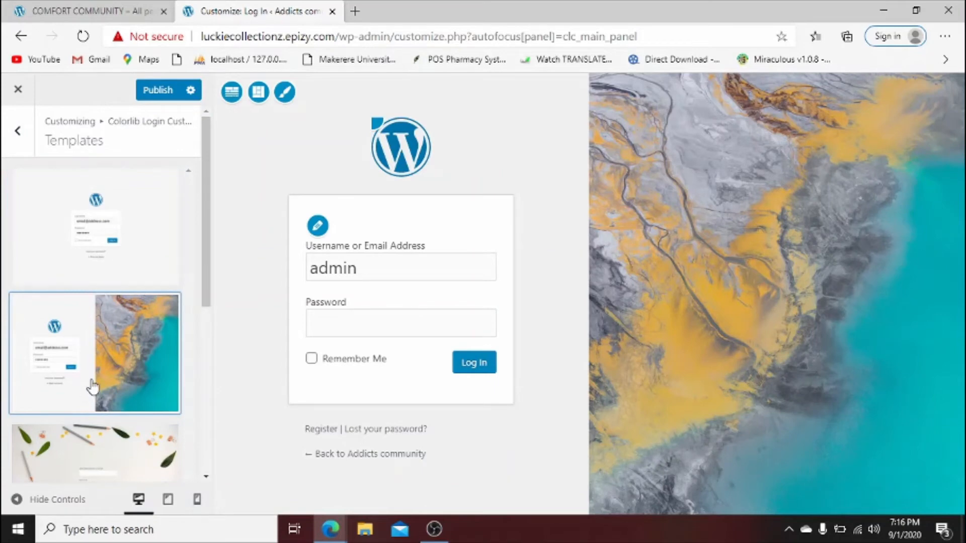
pyautogui.click(111, 467)
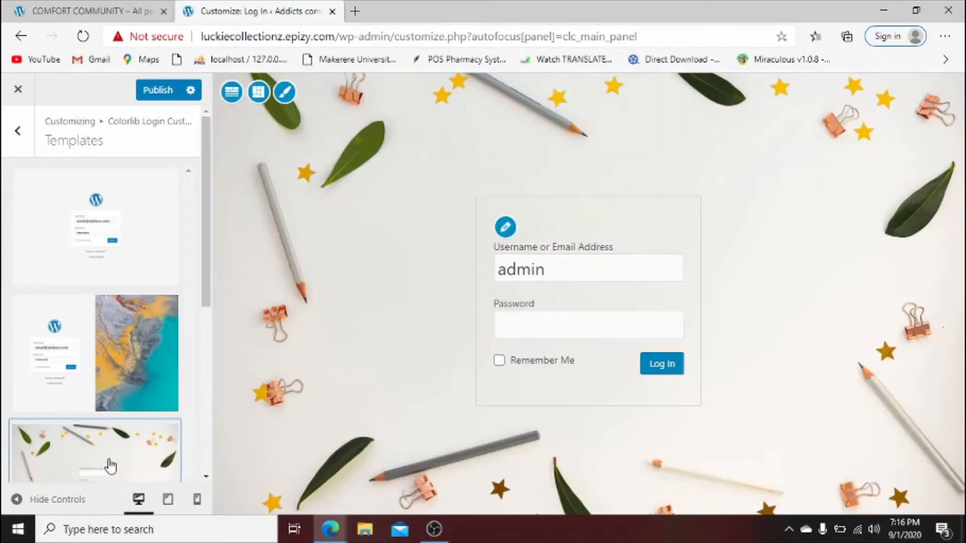
pyautogui.click(150, 98)
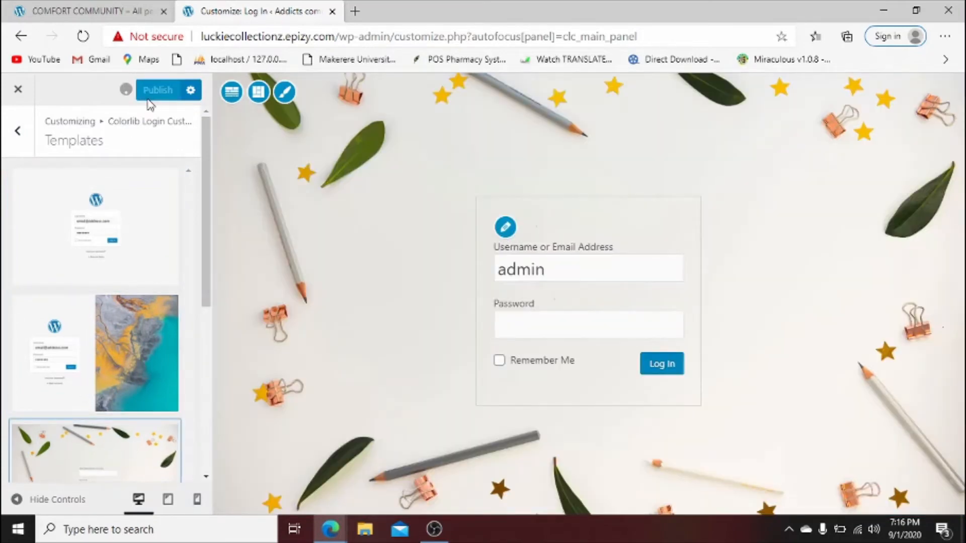
# In the Logo options, turn off Hide Logo, turn on Use Text Logo, and publish the login page.
pyautogui.click(19, 132)
pyautogui.click(52, 211)
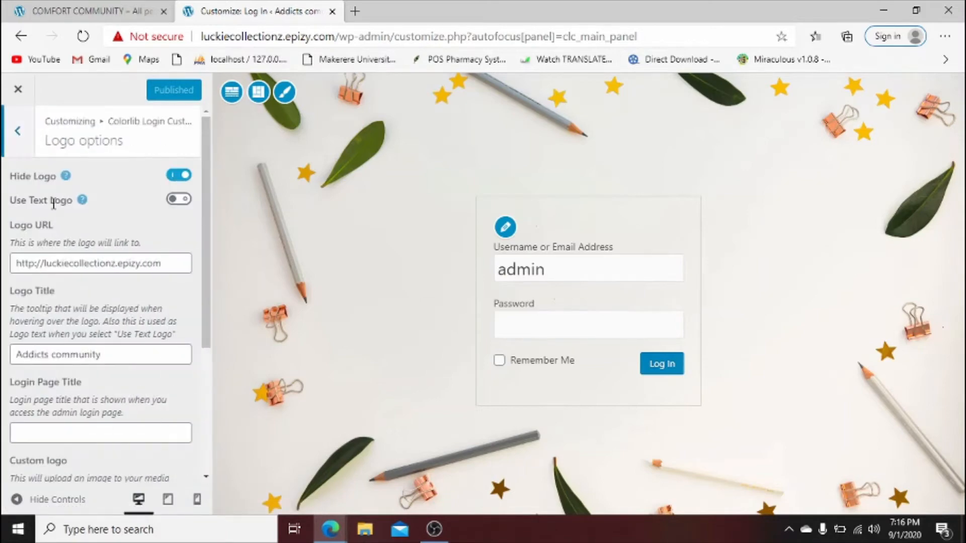
pyautogui.click(182, 176)
pyautogui.click(176, 200)
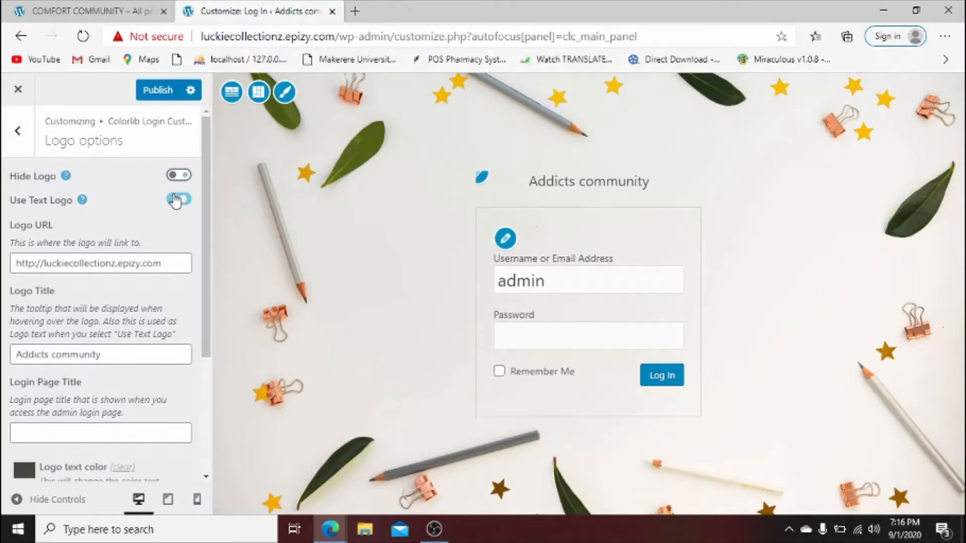
pyautogui.click(149, 98)
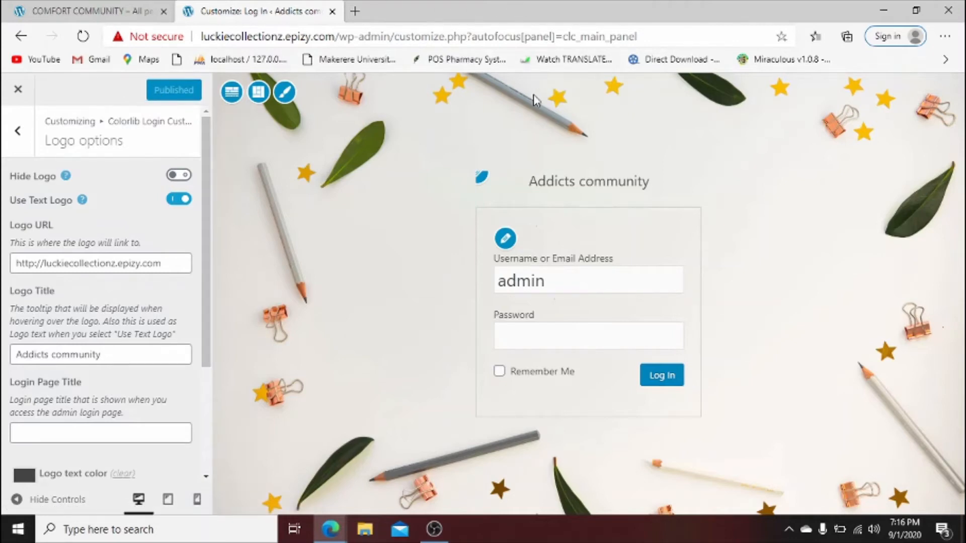
# Exit the login customizer, dismiss the BuddyPress welcome window, and open the BuddyPress settings from the dashboard.
pyautogui.click(27, 140)
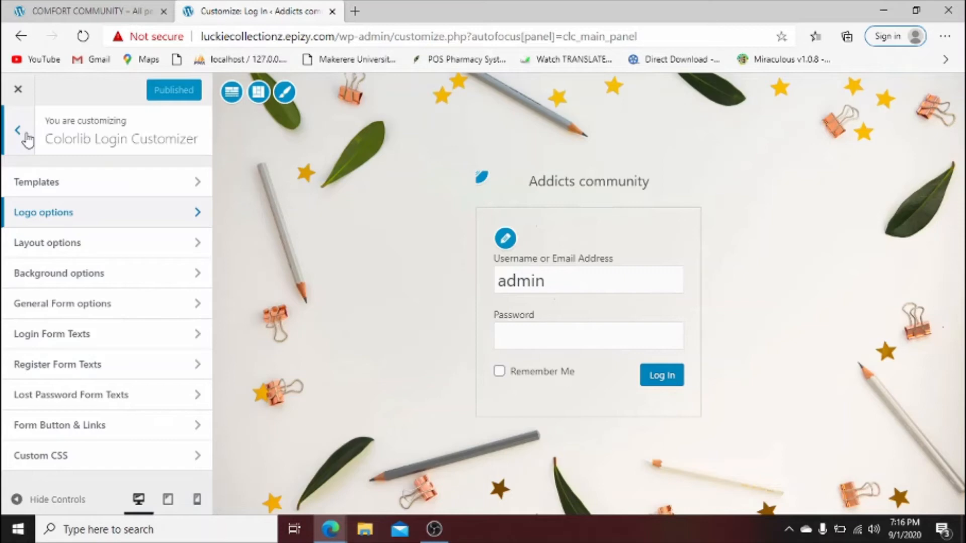
pyautogui.click(20, 93)
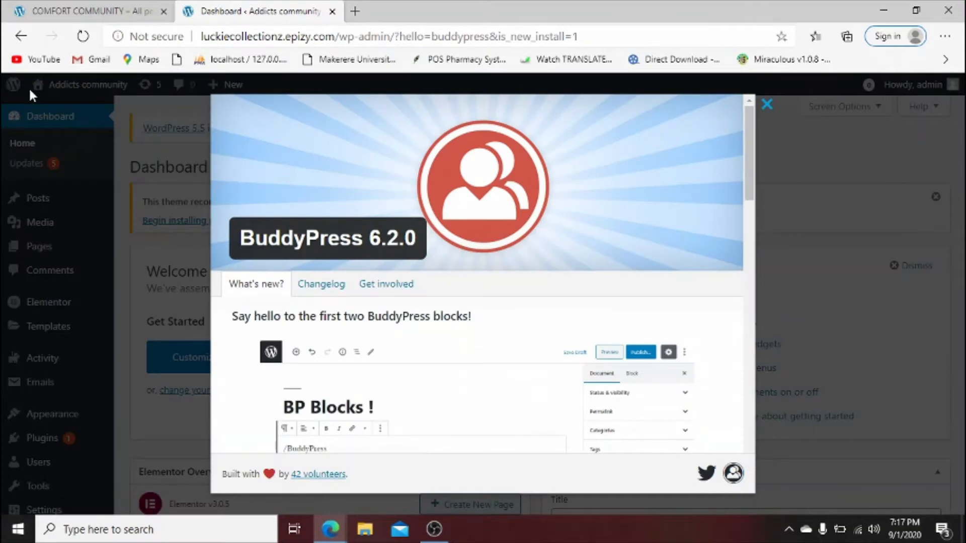
pyautogui.click(767, 105)
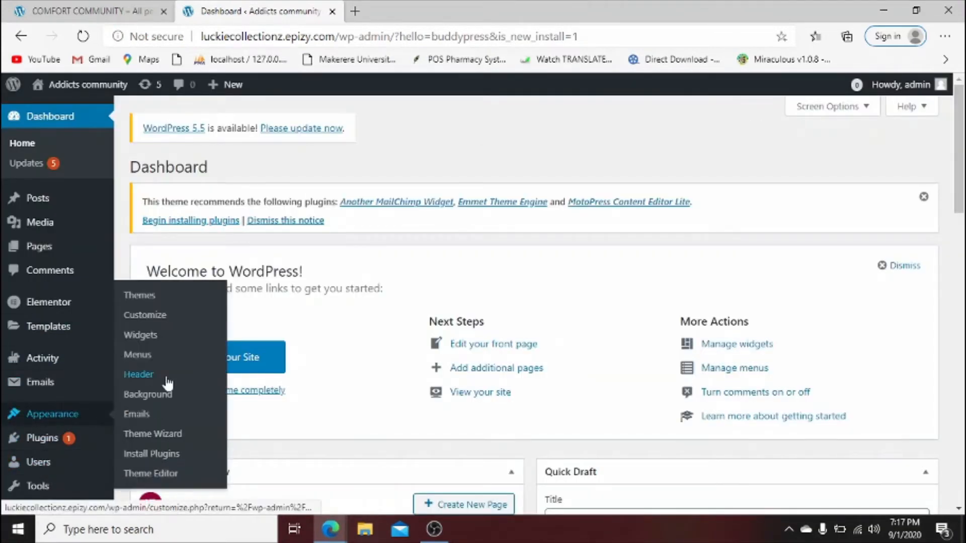
pyautogui.scroll(-1, 960, 146)
pyautogui.scroll(-3, 961, 146)
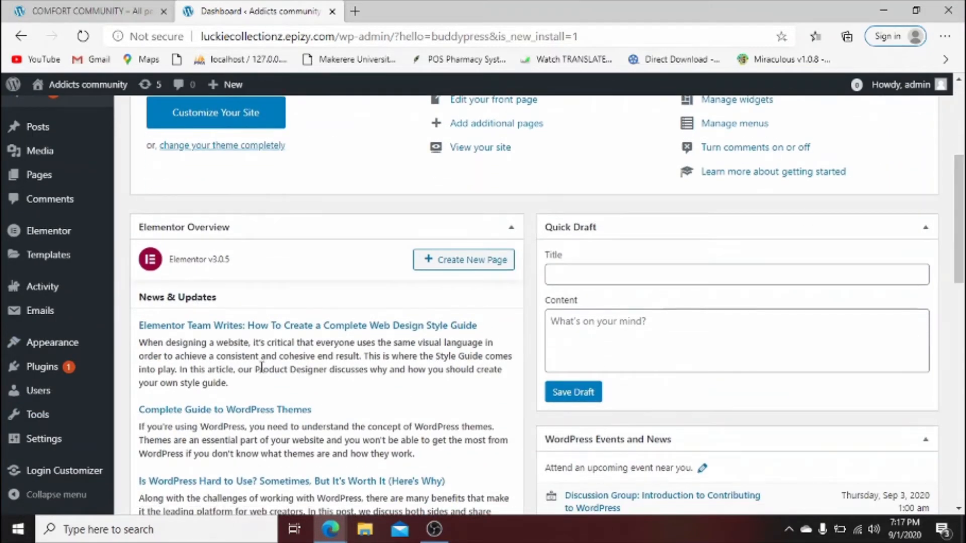
pyautogui.moveTo(46, 442)
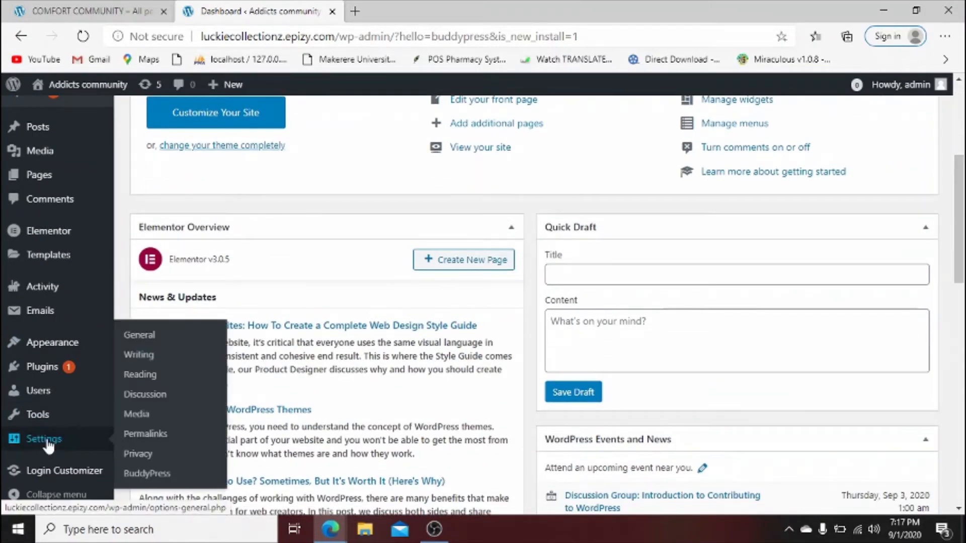
pyautogui.click(137, 475)
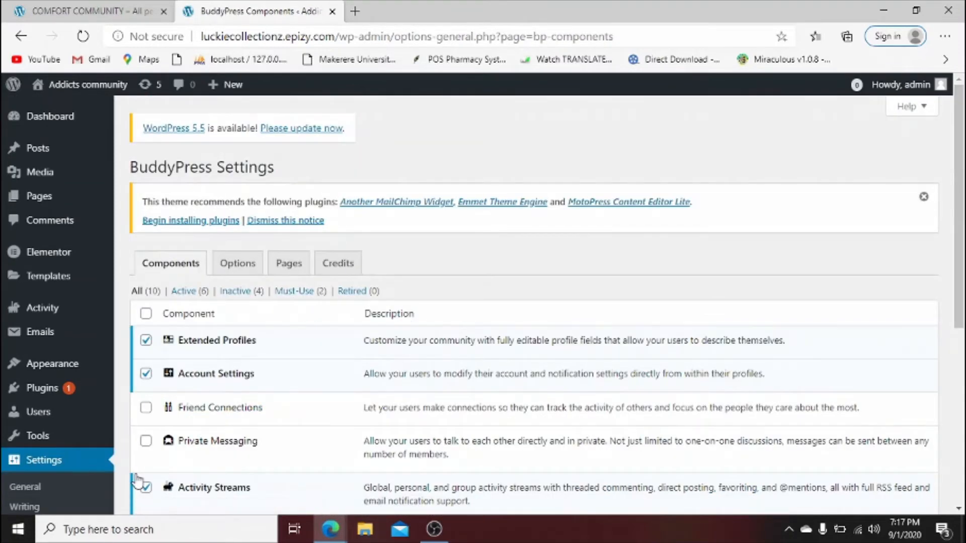
# Enable the Friend Connections, Private Messaging and User Groups components in BuddyPress and save the settings.
pyautogui.scroll(-2, 963, 282)
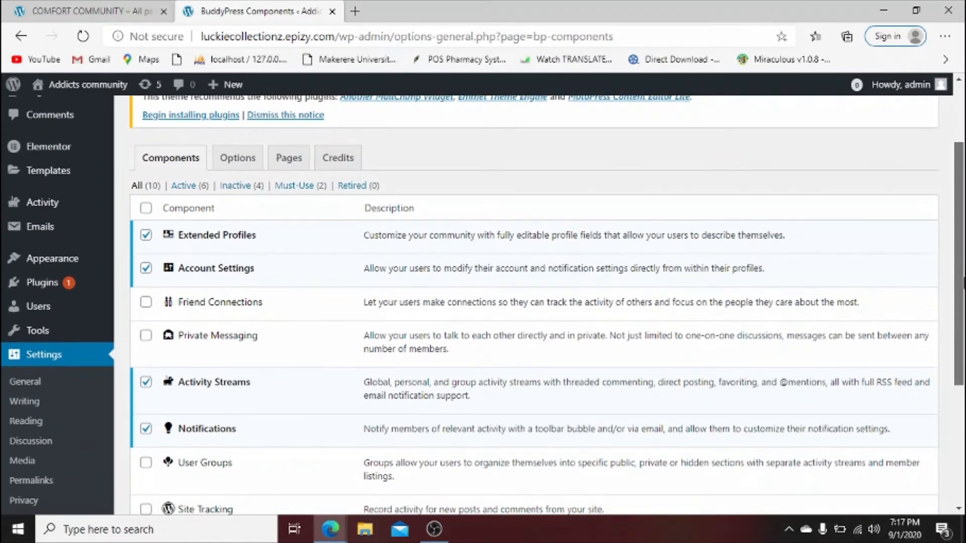
pyautogui.click(146, 304)
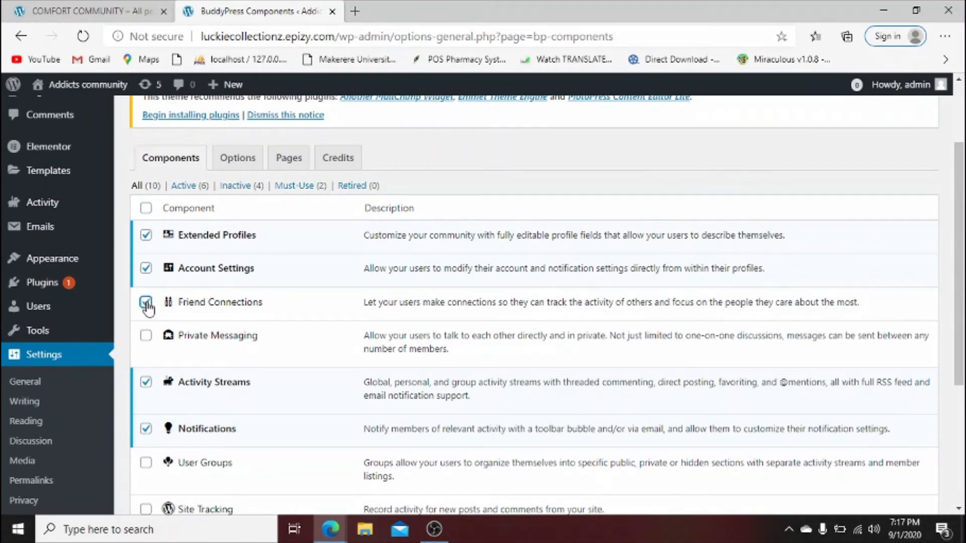
pyautogui.click(146, 337)
pyautogui.scroll(-2, 960, 242)
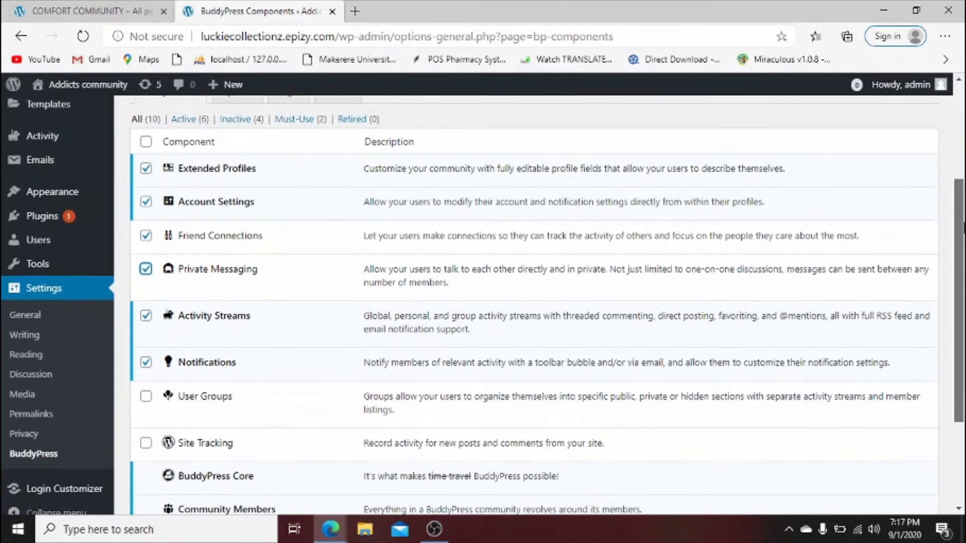
pyautogui.scroll(-2, 962, 226)
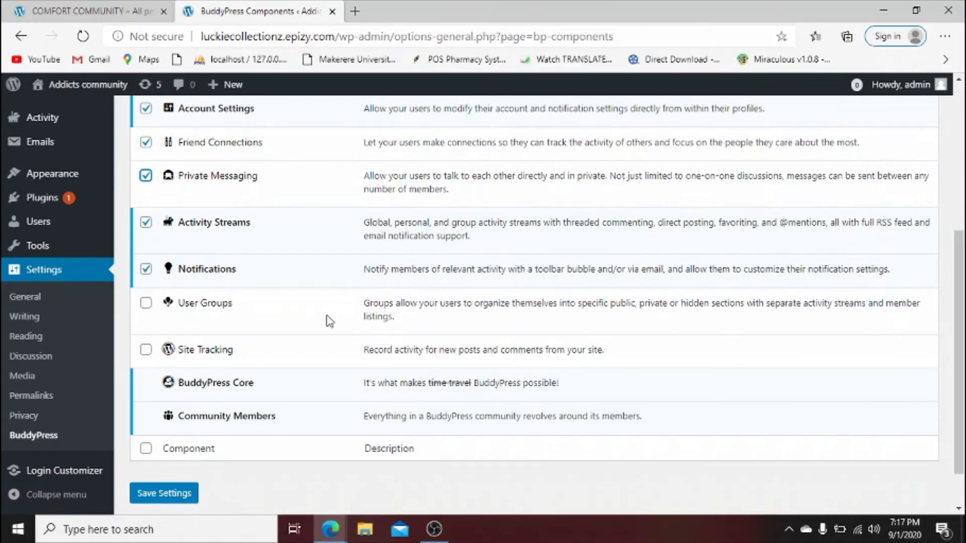
pyautogui.click(146, 304)
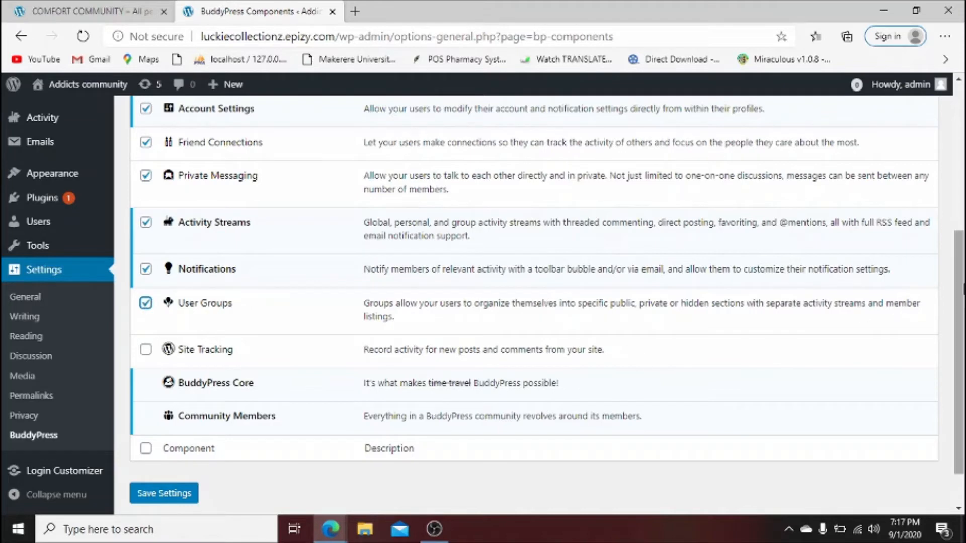
pyautogui.scroll(-2, 960, 327)
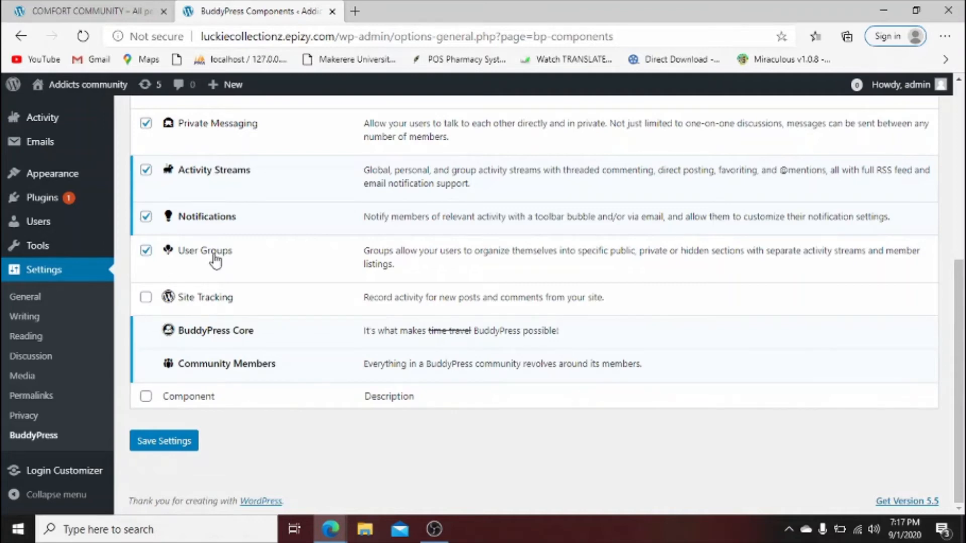
pyautogui.click(155, 443)
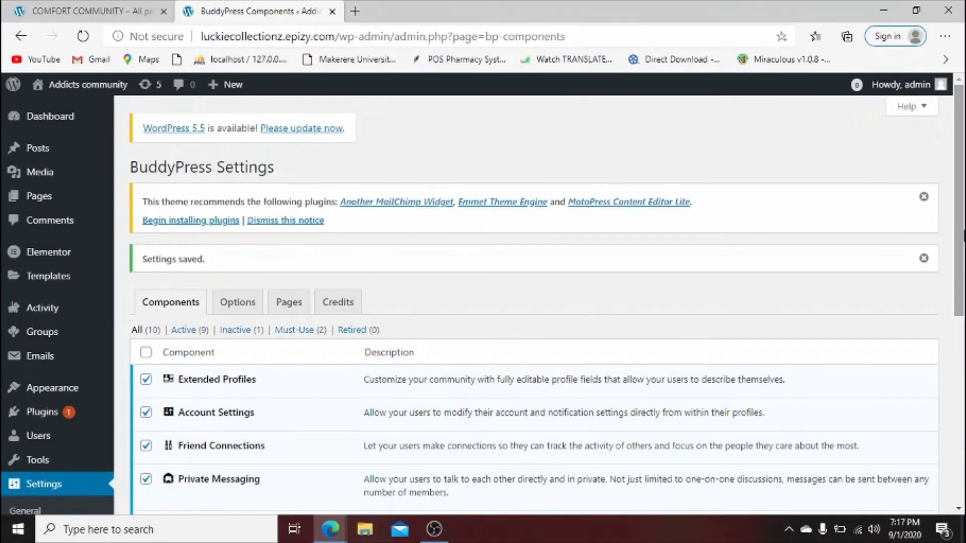
# In the BuddyPress options, allow activity stream commenting on posts and comments, and save the settings.
pyautogui.click(237, 305)
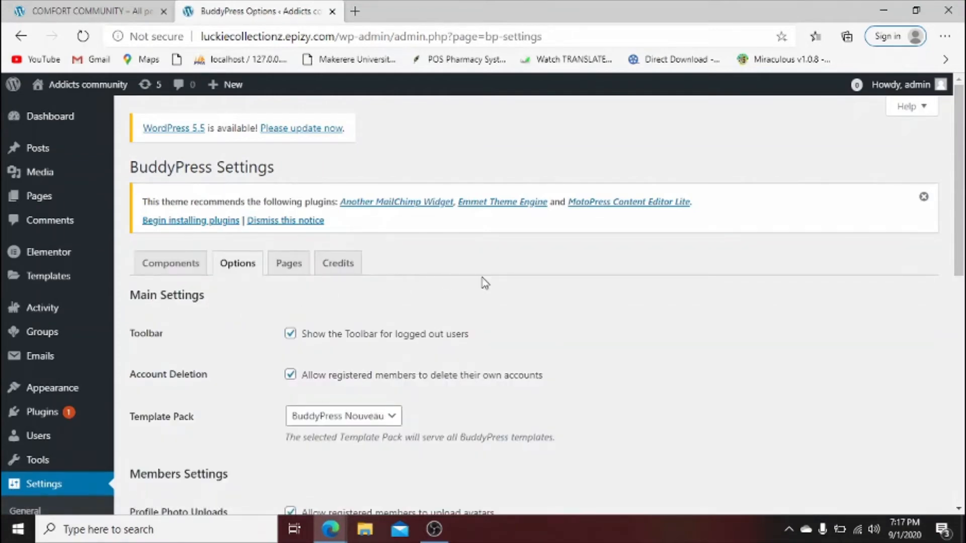
pyautogui.scroll(-3, 484, 283)
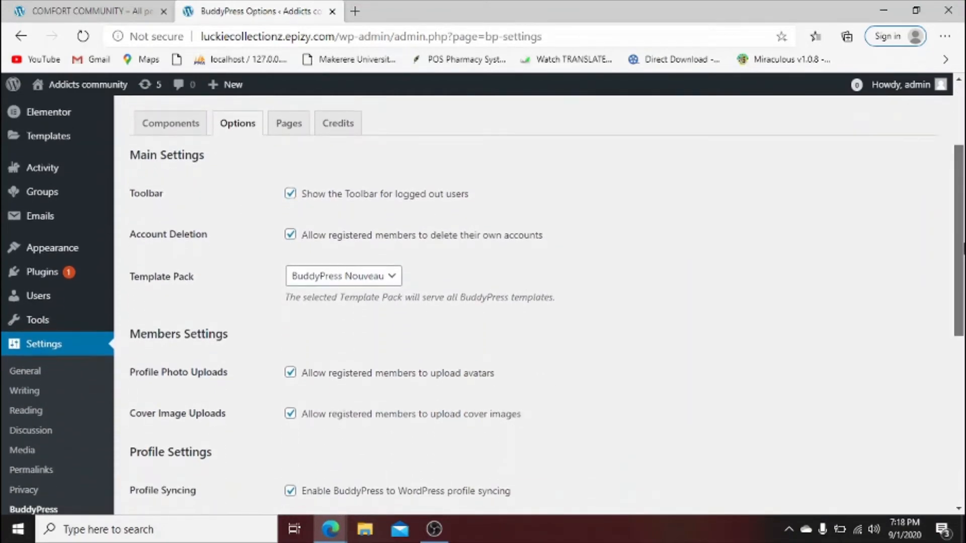
pyautogui.scroll(-8, 547, 302)
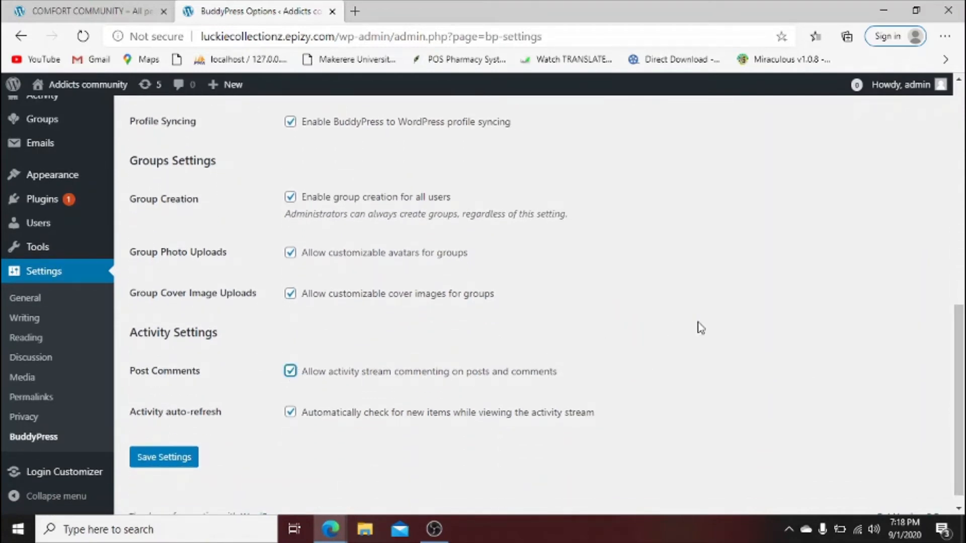
pyautogui.moveTo(963, 343)
pyautogui.mouseDown()
pyautogui.moveTo(964, 174)
pyautogui.moveTo(964, 342)
pyautogui.mouseUp()
pyautogui.click(175, 464)
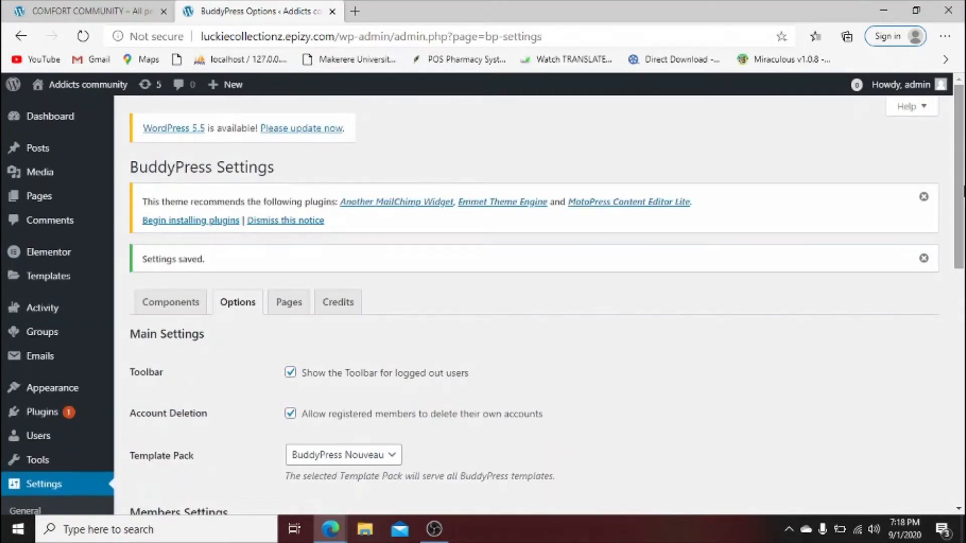
# Review the BuddyPress directory and registration page assignments and the credits, and return to the components list.
pyautogui.click(297, 307)
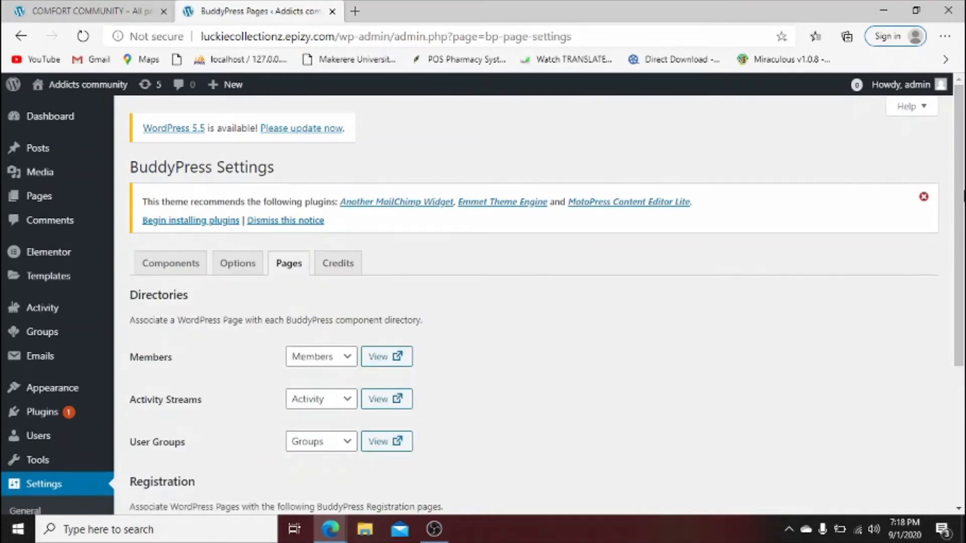
pyautogui.scroll(-2, 923, 196)
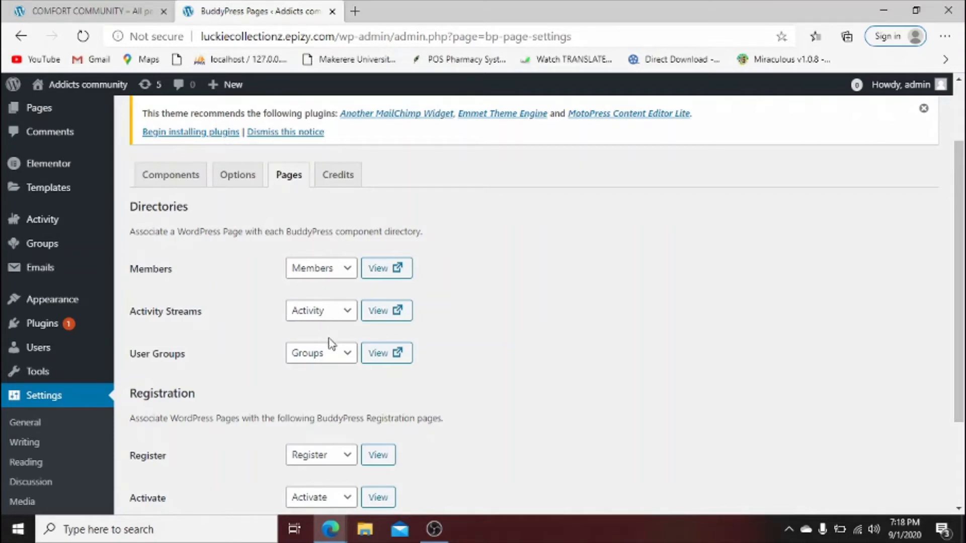
pyautogui.scroll(-3, 331, 345)
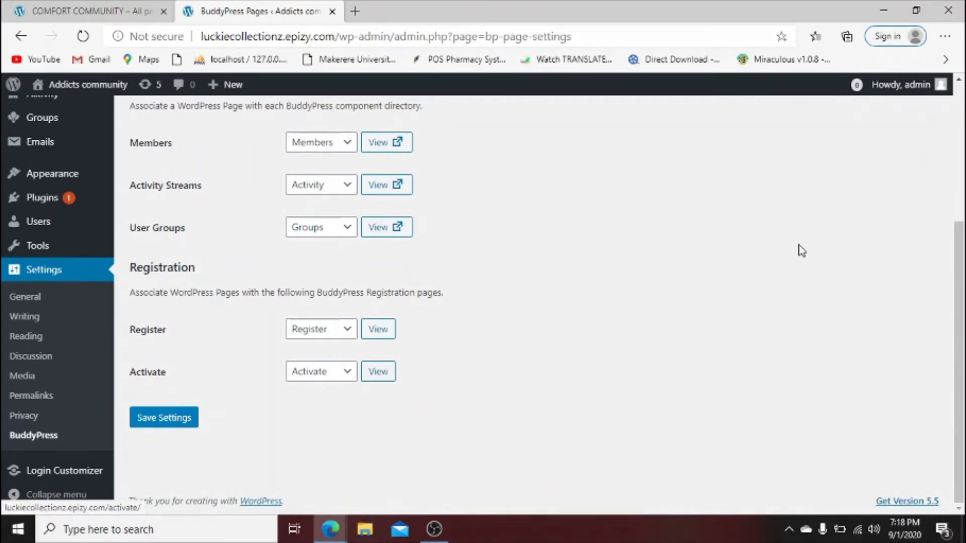
pyautogui.scroll(4, 962, 267)
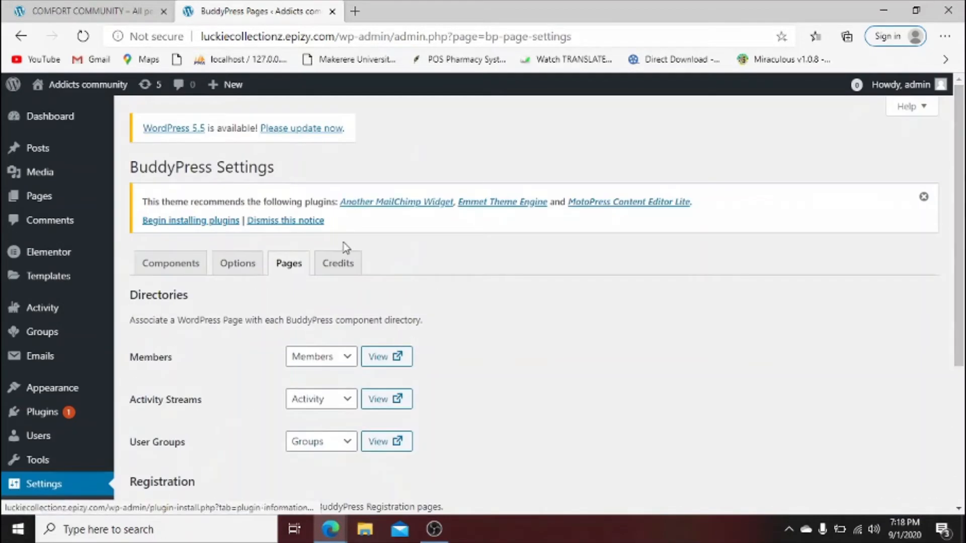
pyautogui.click(344, 263)
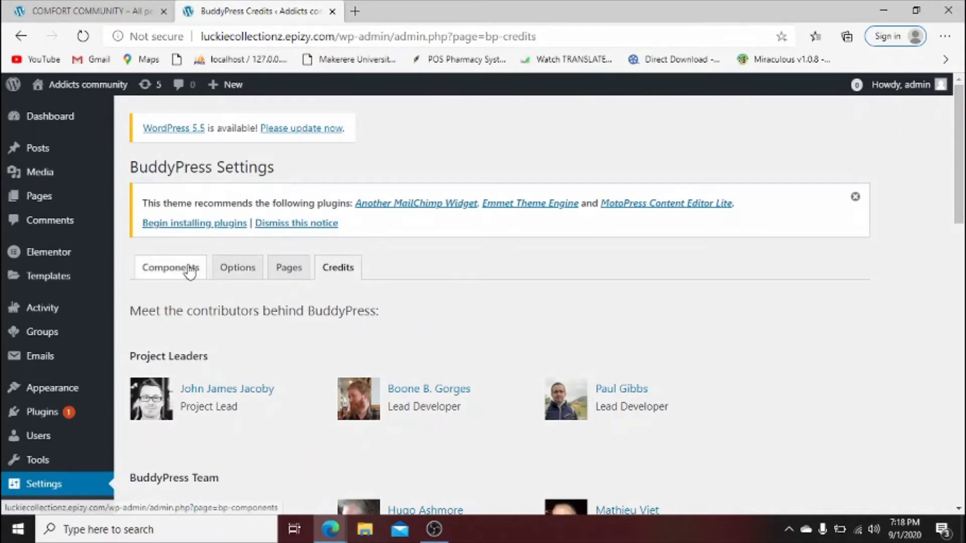
pyautogui.click(190, 271)
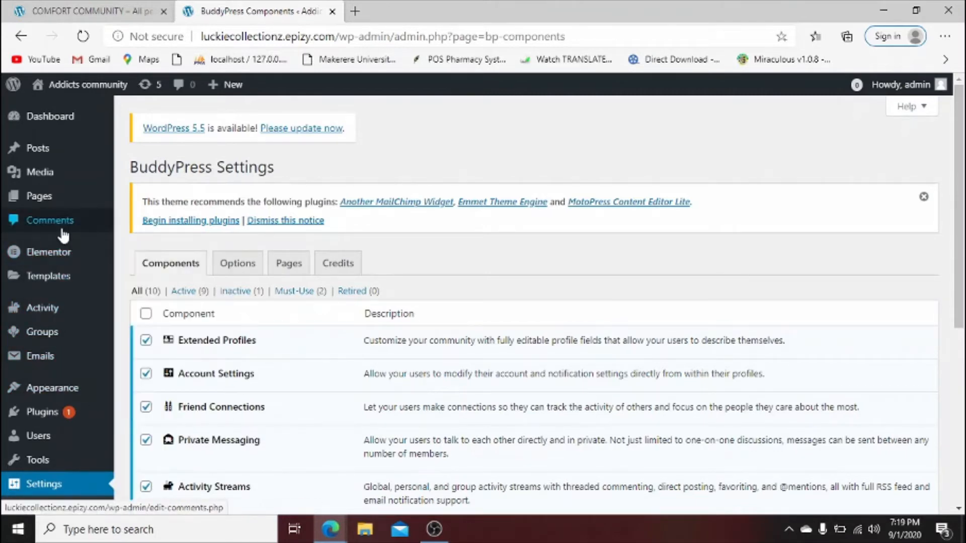
# Open the Home page from the site's page list and start editing it with Elementor.
pyautogui.moveTo(56, 198)
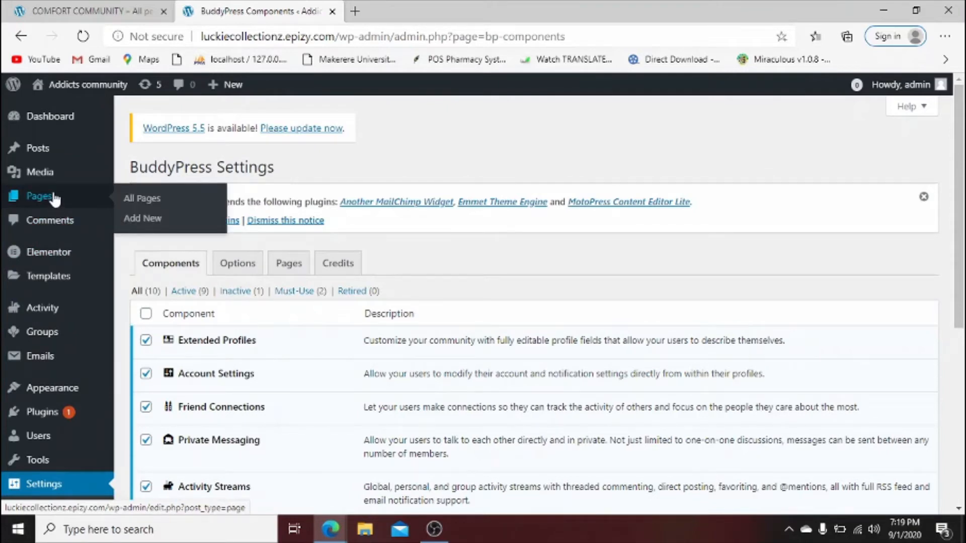
pyautogui.click(132, 207)
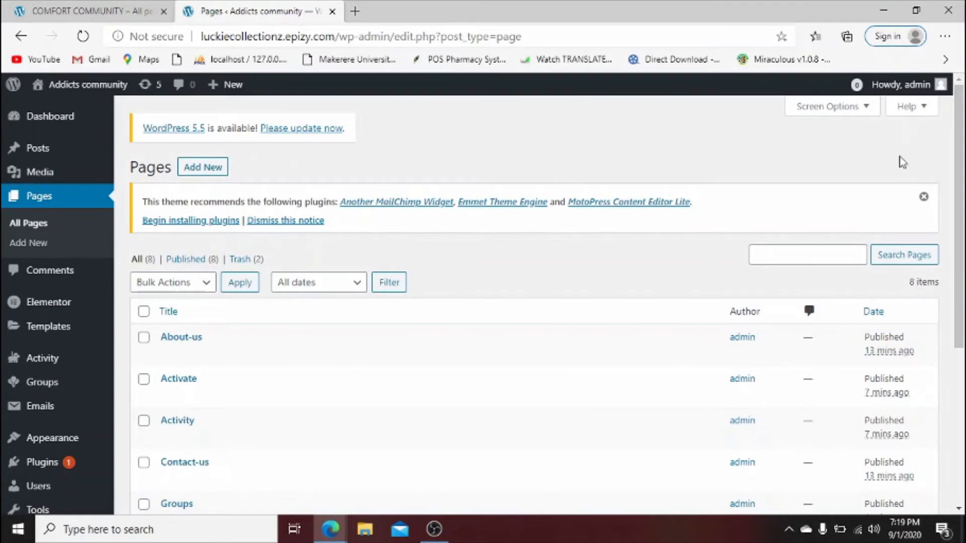
pyautogui.moveTo(963, 165); pyautogui.dragTo(964, 299)
pyautogui.click(168, 340)
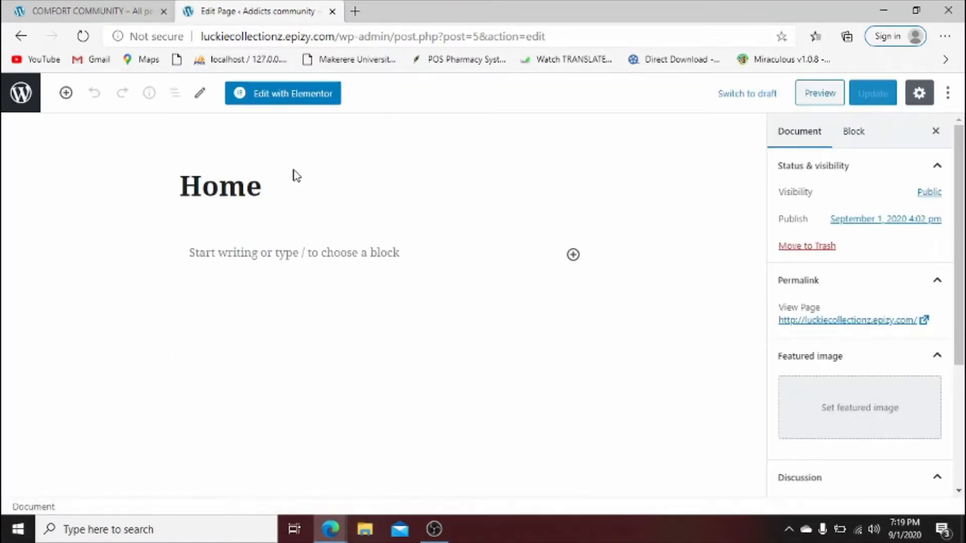
pyautogui.rightClick(314, 93)
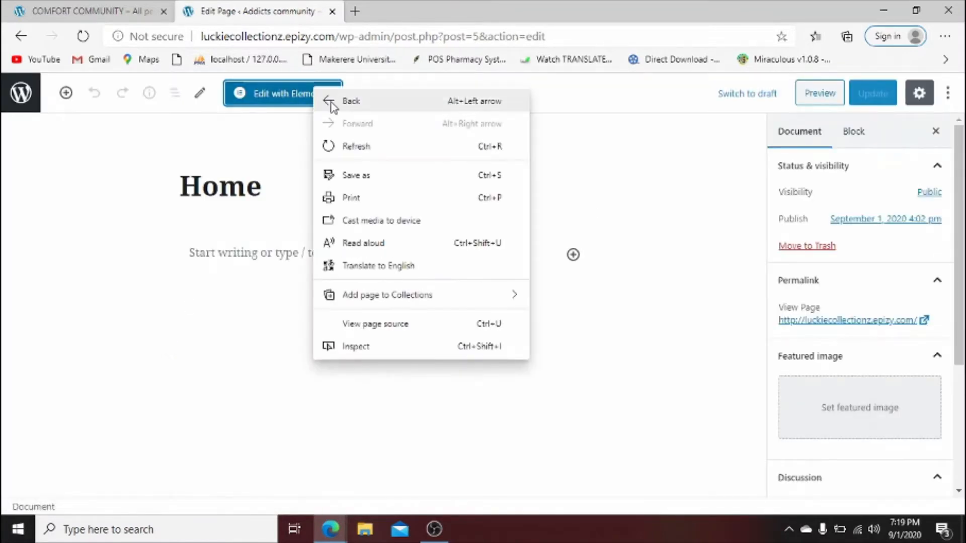
pyautogui.click(292, 106)
pyautogui.click(292, 107)
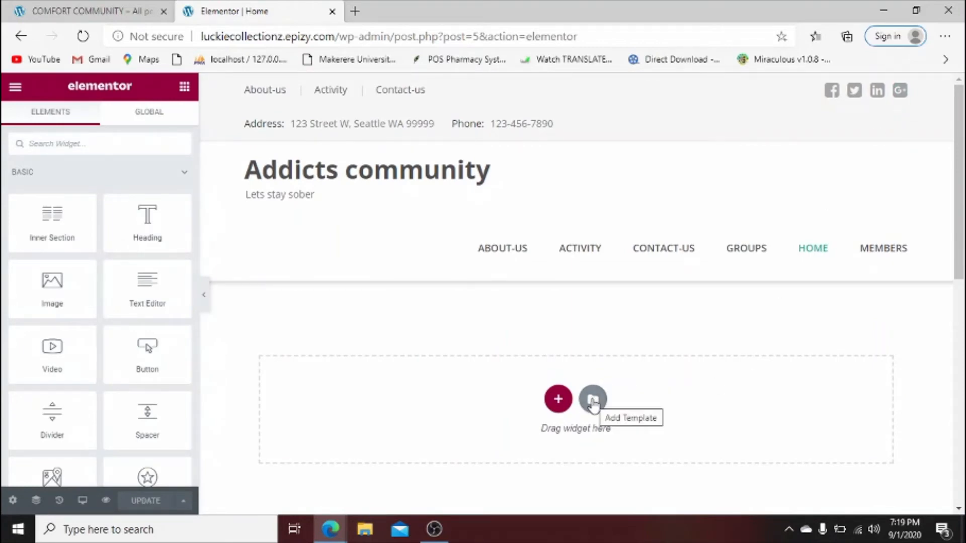
# Browse the full-page templates in the Elementor library and close it without inserting one.
pyautogui.click(593, 402)
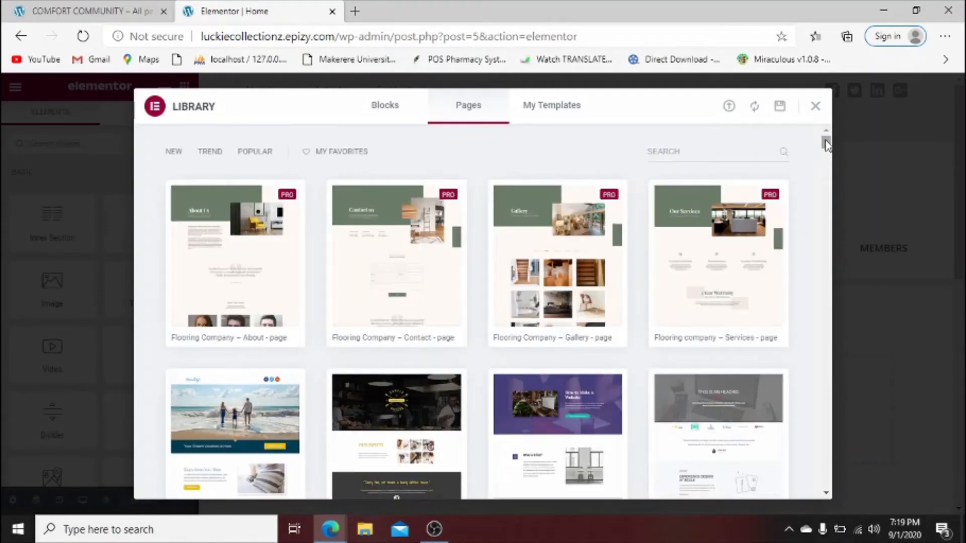
pyautogui.moveTo(826, 143); pyautogui.dragTo(817, 119)
pyautogui.click(816, 110)
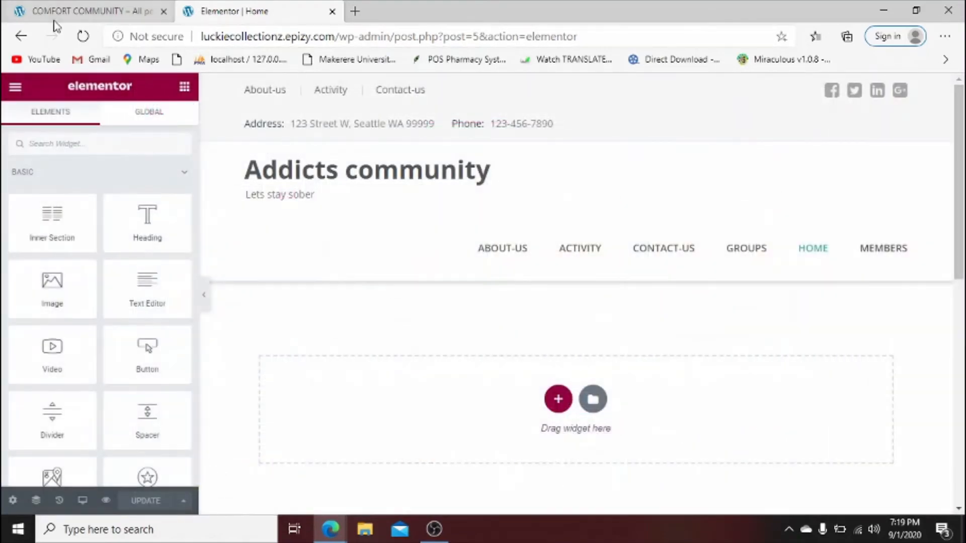
# Leave the Home page editor and return to the WordPress dashboard by way of the live site.
pyautogui.click(33, 38)
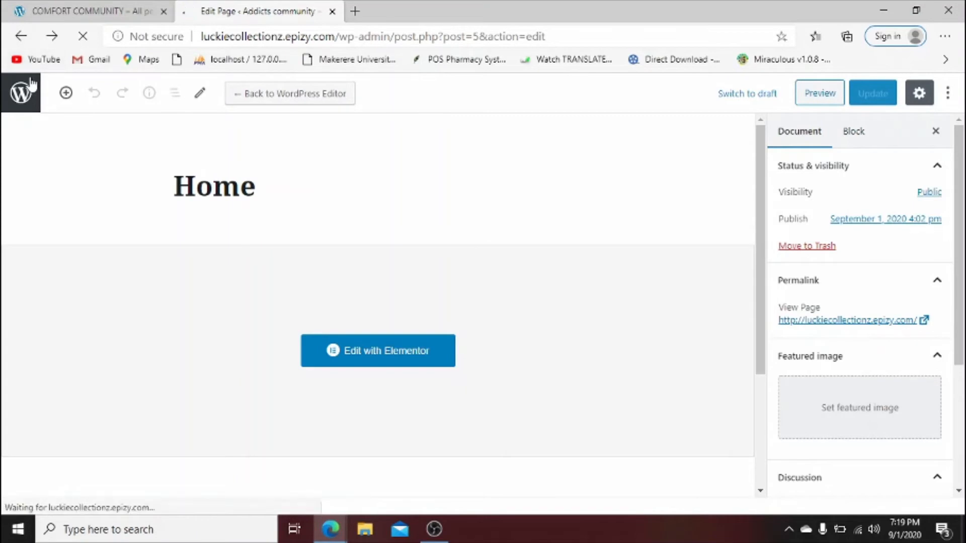
pyautogui.click(30, 83)
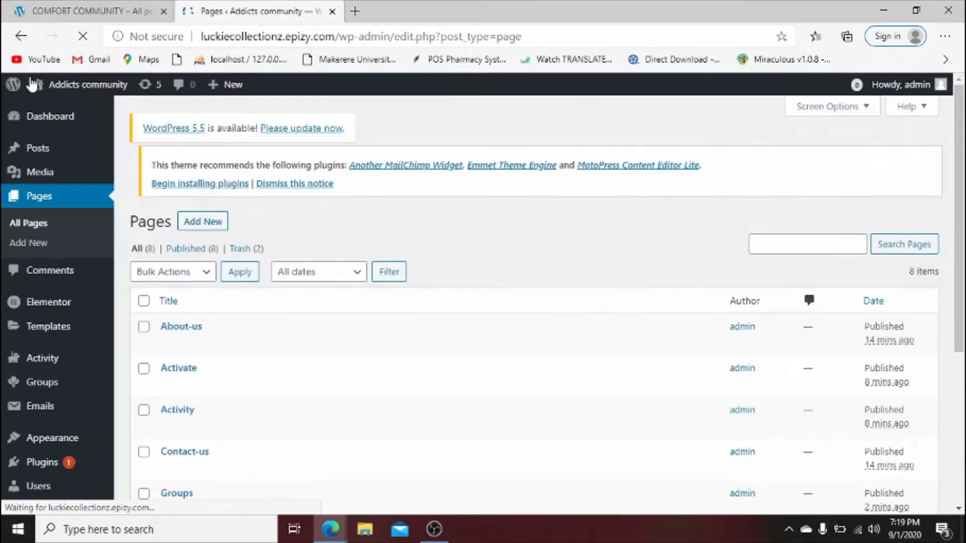
pyautogui.moveTo(53, 88)
pyautogui.click(56, 106)
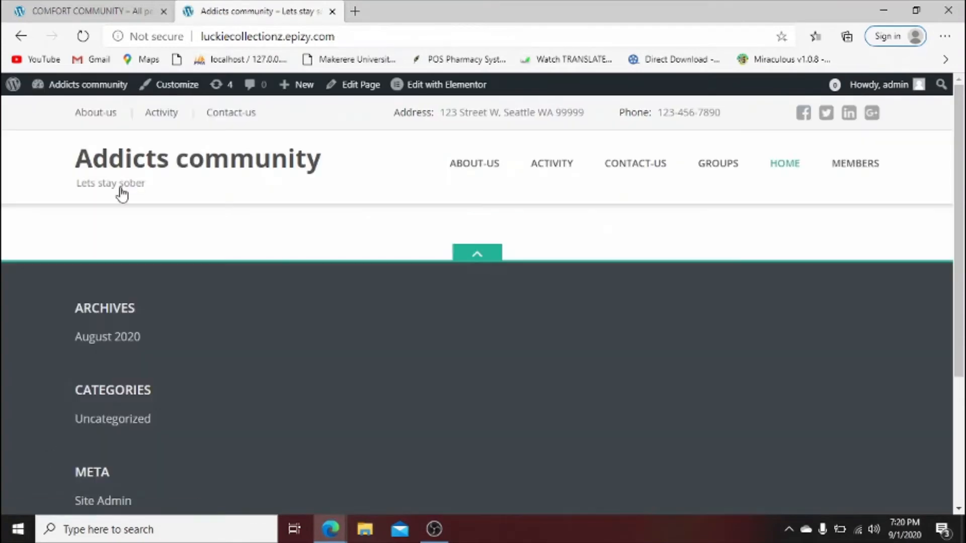
pyautogui.moveTo(82, 87)
pyautogui.click(82, 114)
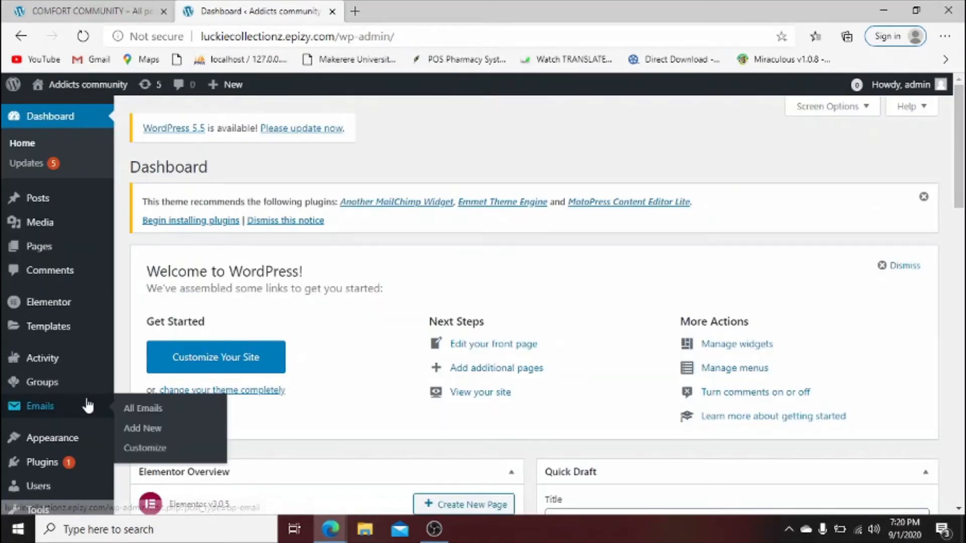
# Search the plugin directory for "envato elements", and install and activate the Envato Elements – Photos & Elementor Templates plugin.
pyautogui.moveTo(51, 468)
pyautogui.click(137, 457)
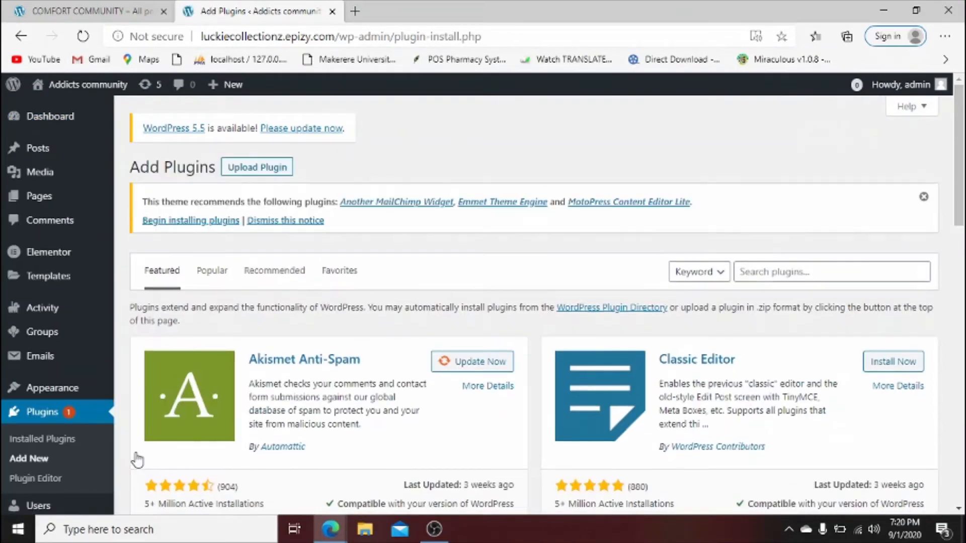
pyautogui.click(775, 273)
pyautogui.write('envat')
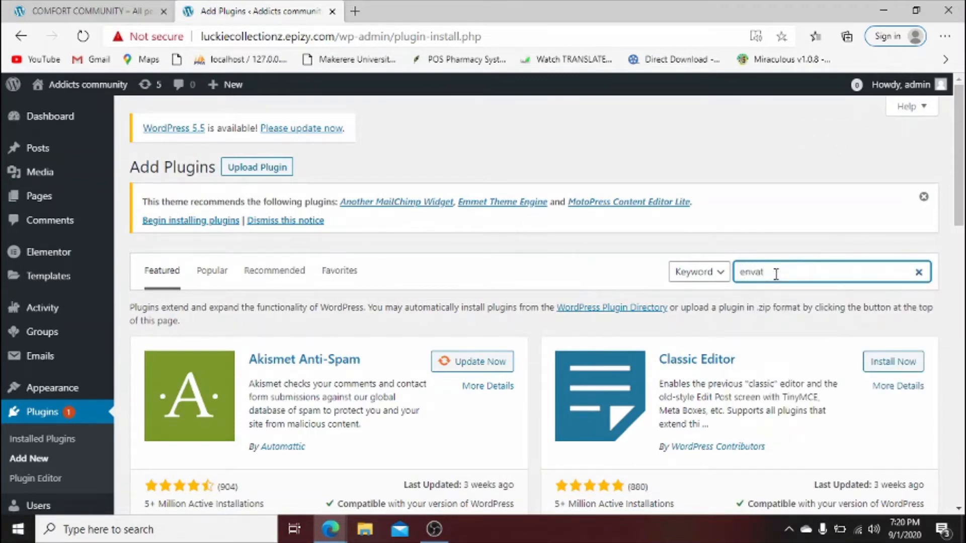
pyautogui.write('o elements')
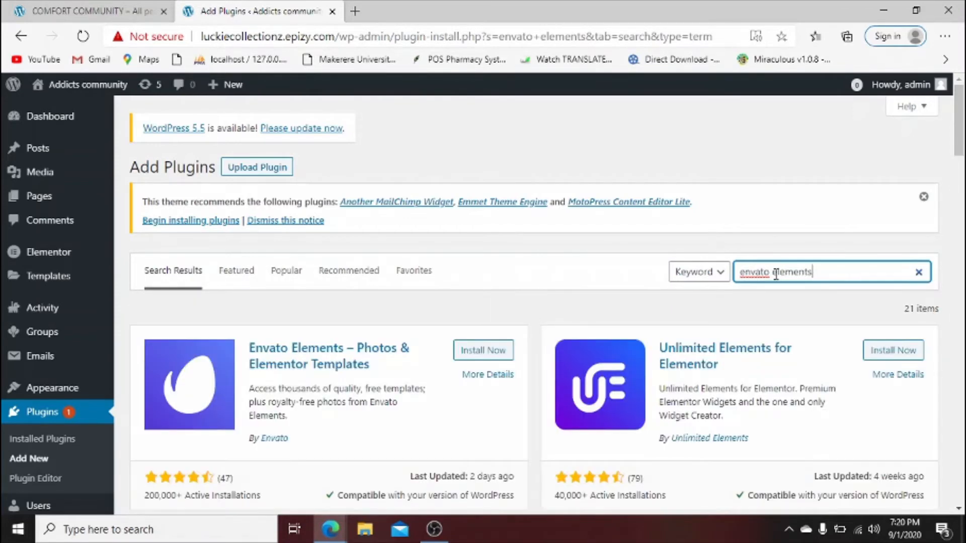
pyautogui.click(479, 352)
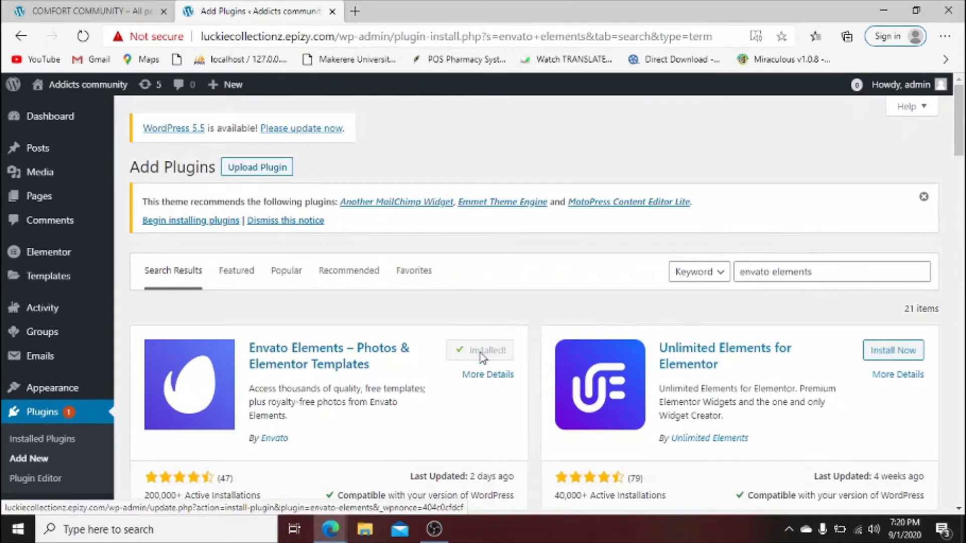
pyautogui.click(482, 355)
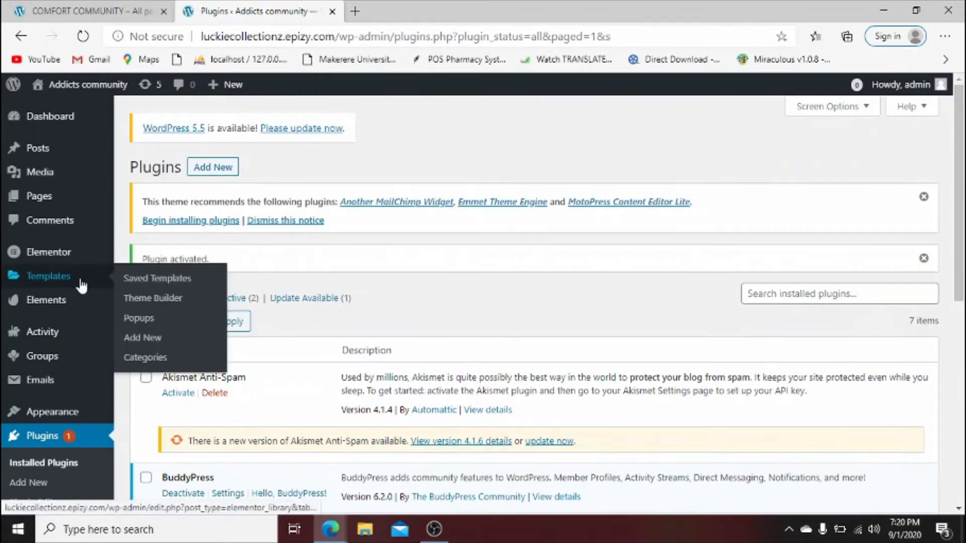
# Reopen the Home front page from the page list in the Elementor editor.
pyautogui.moveTo(51, 201)
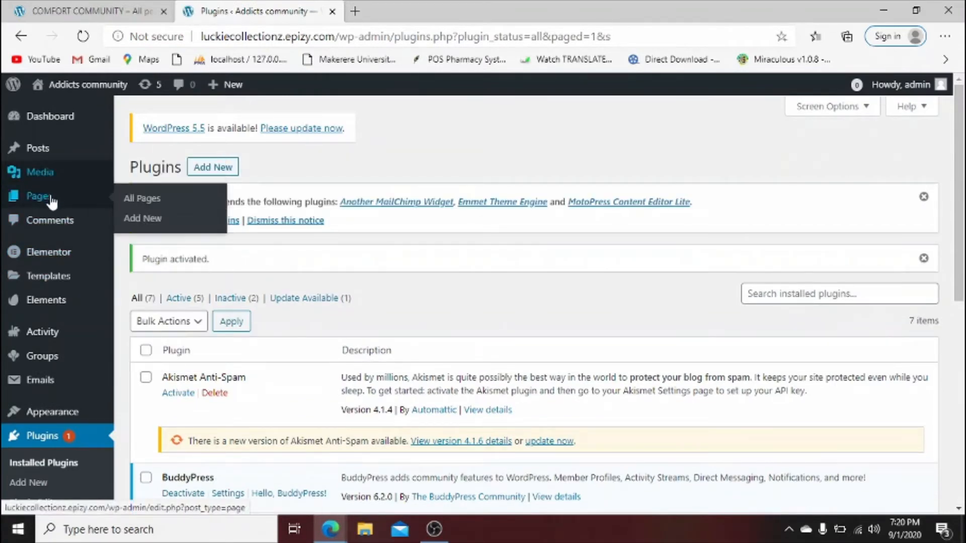
pyautogui.click(141, 199)
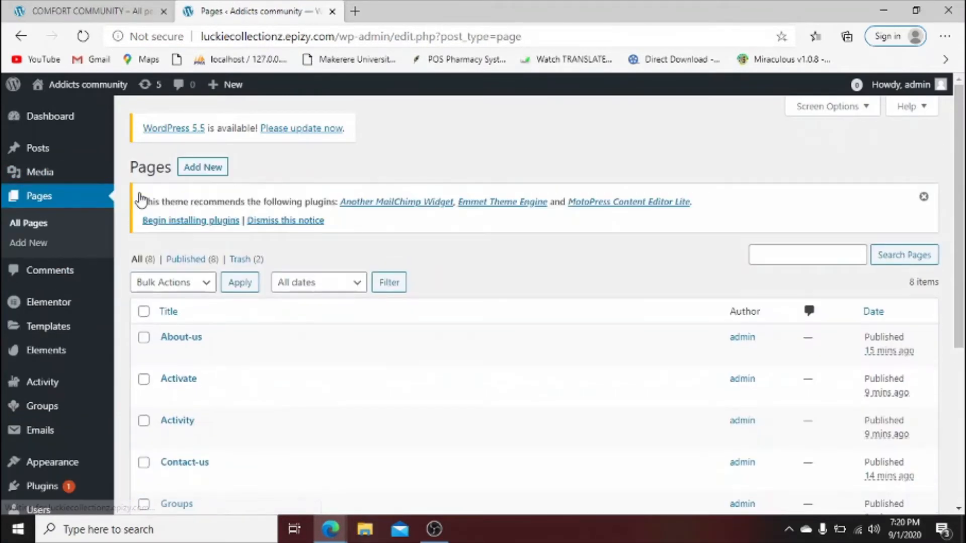
pyautogui.scroll(-3, 302, 267)
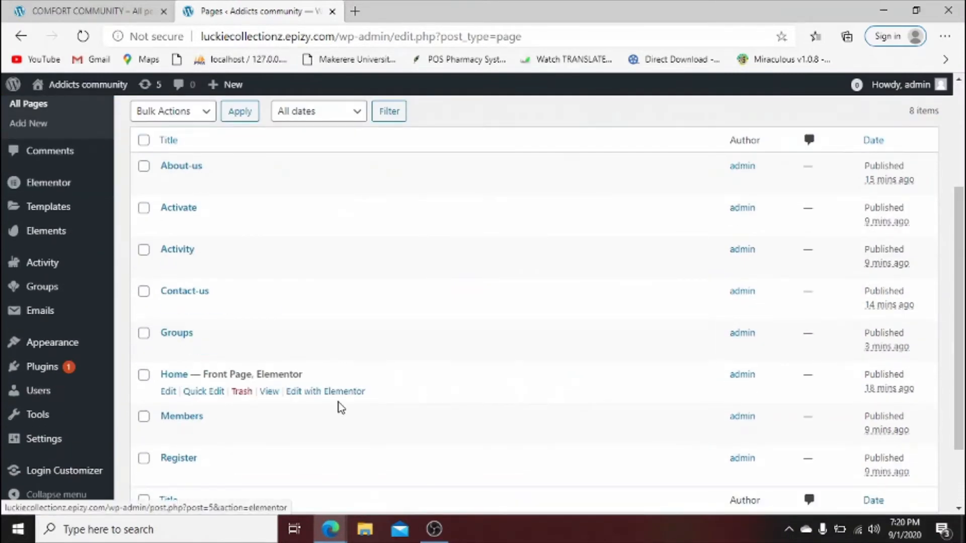
pyautogui.click(321, 394)
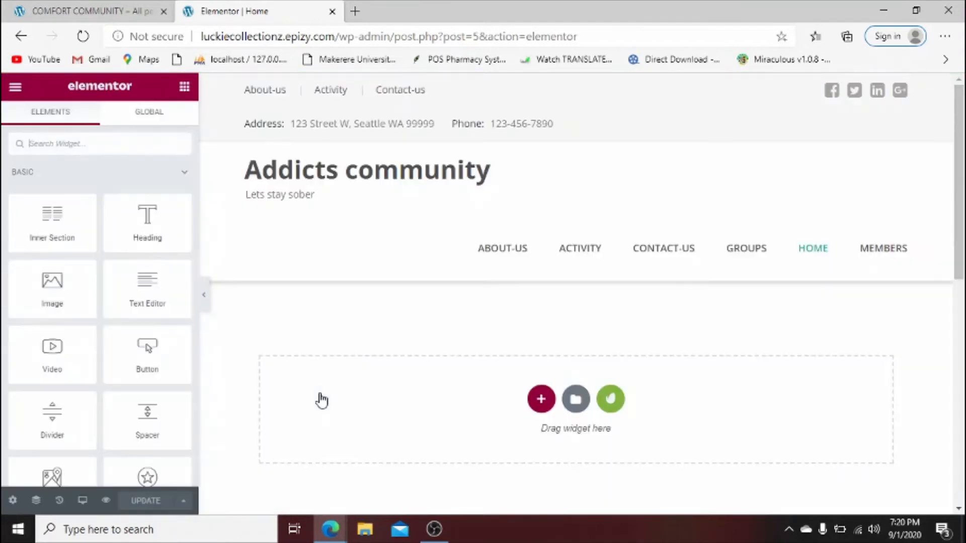
# Filter Envato's free template kits by Corporate & Business, install the Corporate Business kit, and open its templates.
pyautogui.click(610, 400)
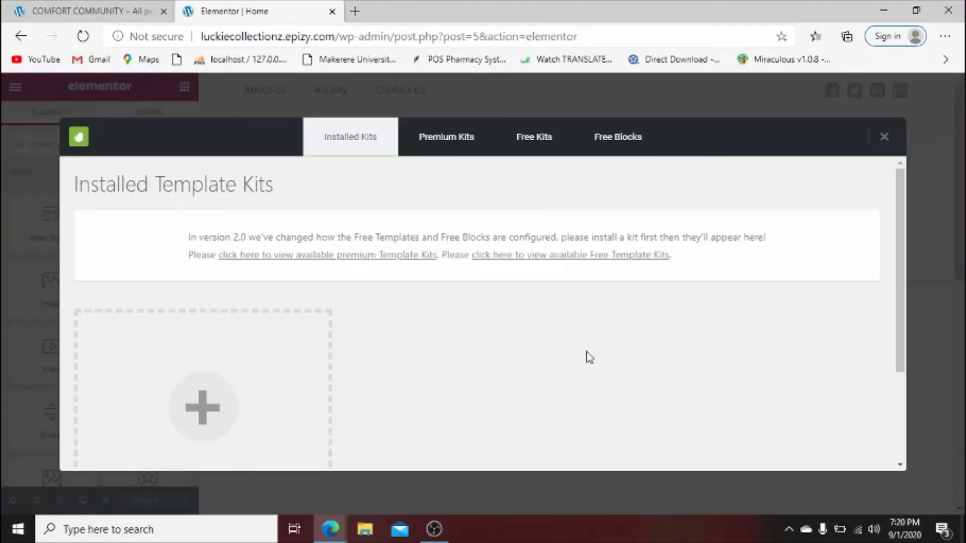
pyautogui.click(525, 145)
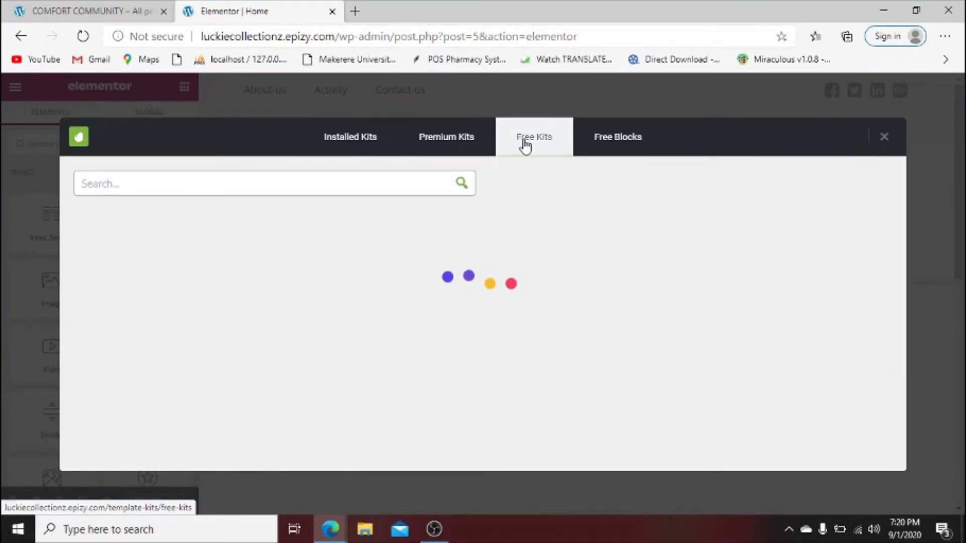
pyautogui.click(845, 185)
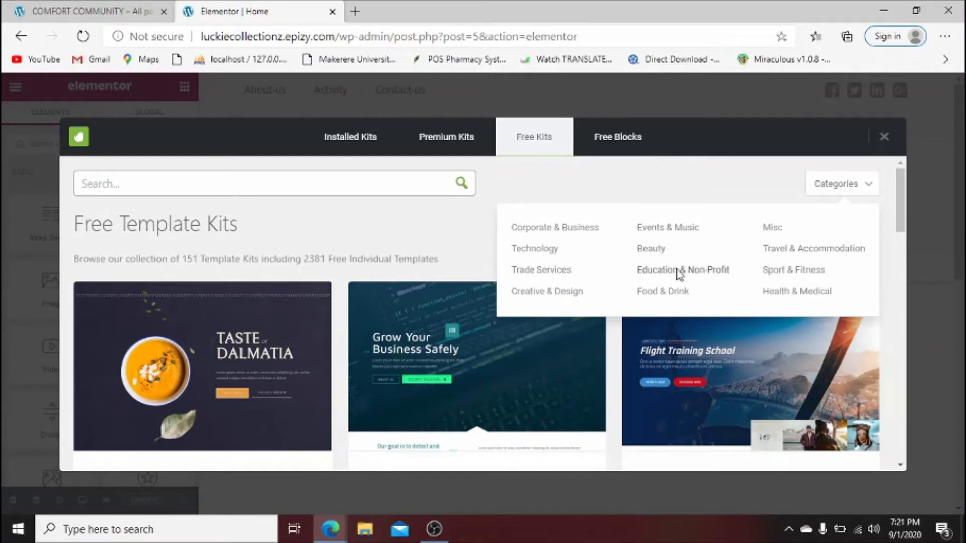
pyautogui.click(548, 229)
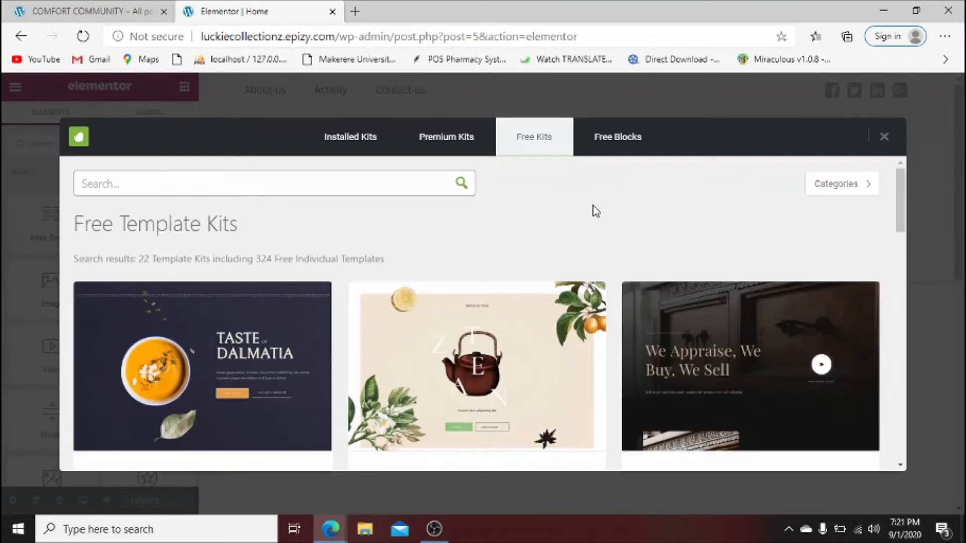
pyautogui.moveTo(901, 202); pyautogui.dragTo(904, 360)
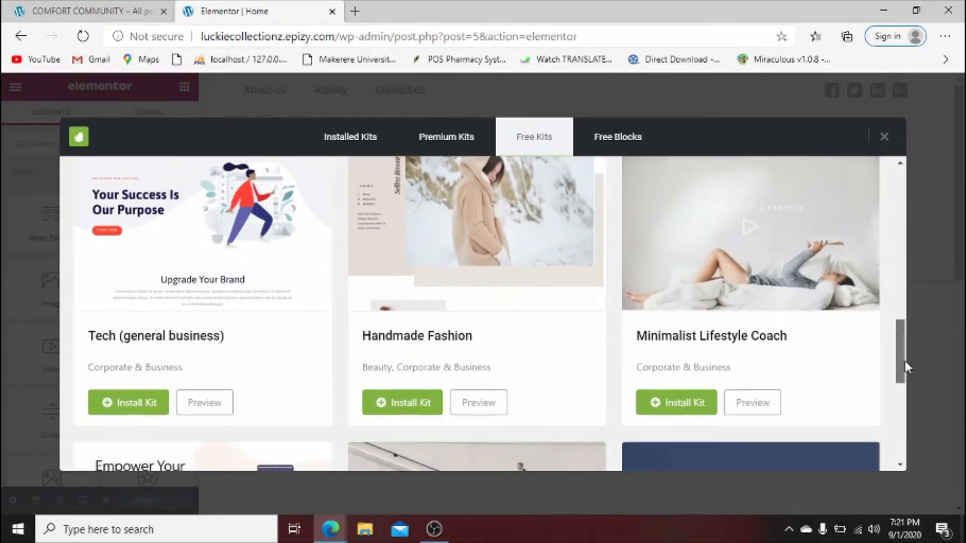
pyautogui.scroll(-4, 491, 360)
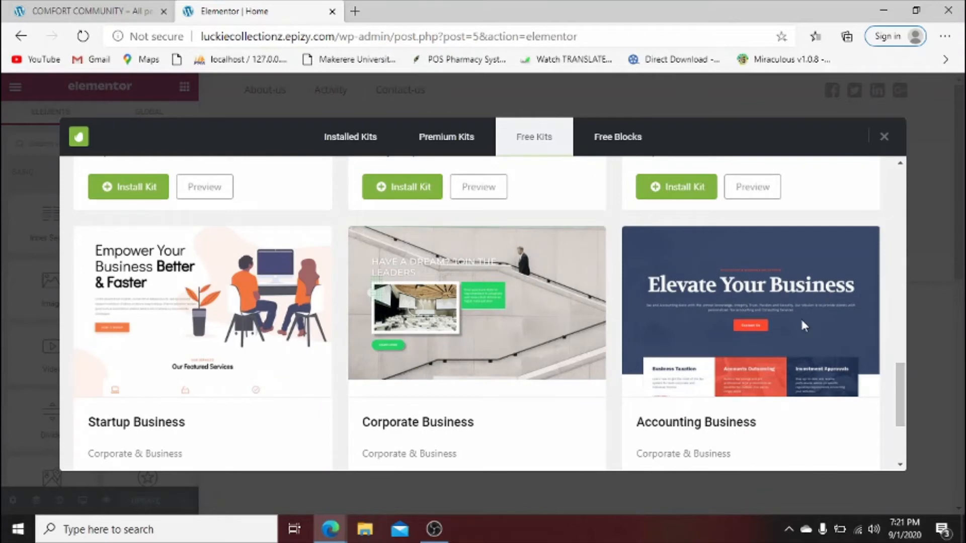
pyautogui.moveTo(901, 375); pyautogui.dragTo(904, 394)
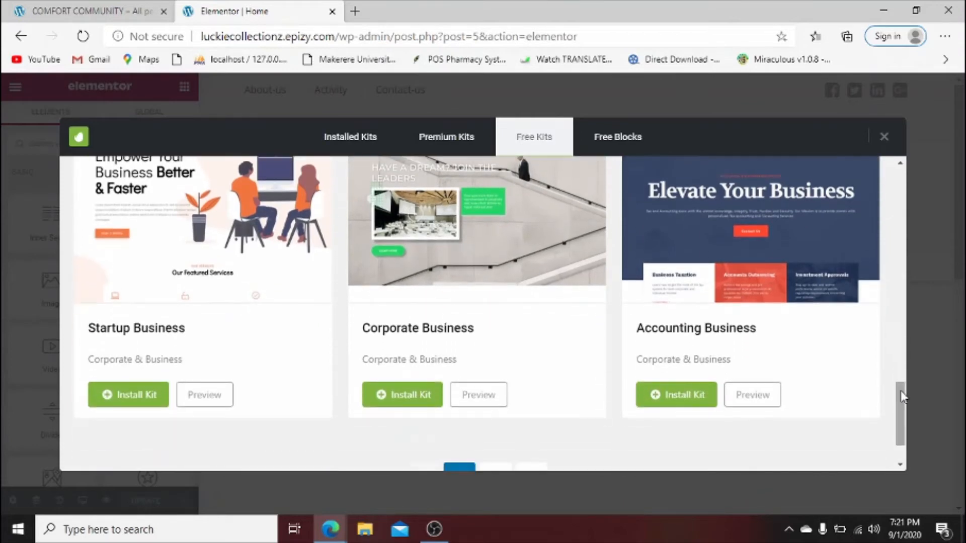
pyautogui.click(386, 396)
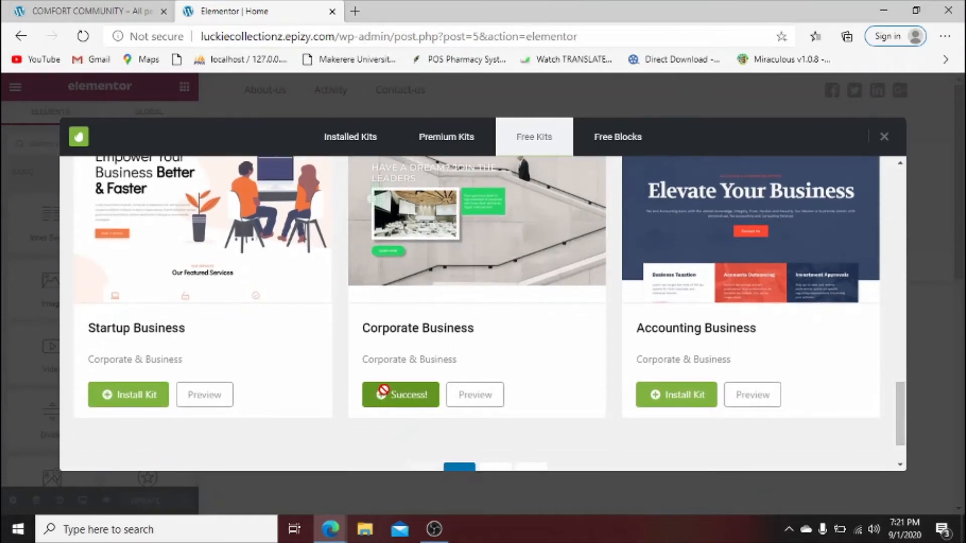
pyautogui.click(386, 395)
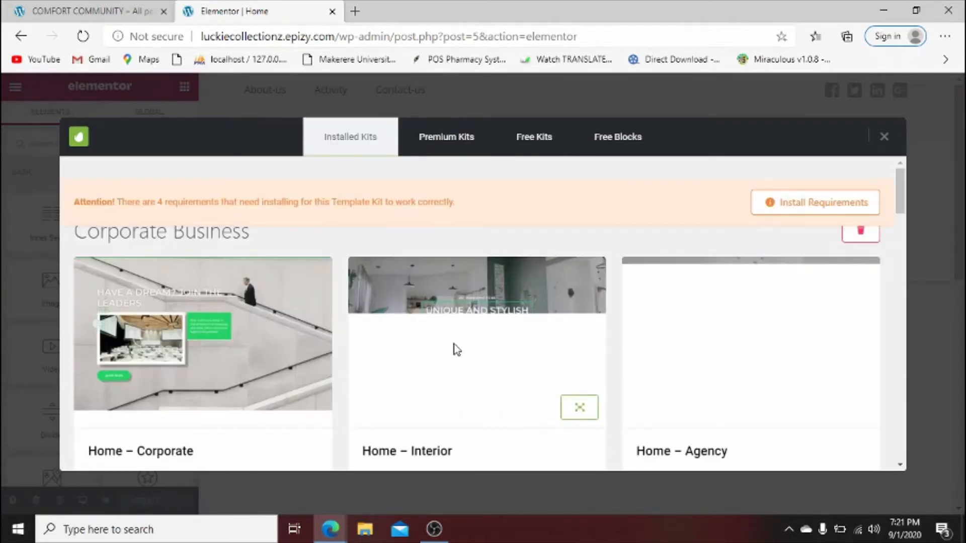
# Insert the Home – Interior template from the Corporate Business kit into the page.
pyautogui.moveTo(901, 199)
pyautogui.mouseDown()
pyautogui.moveTo(901, 216)
pyautogui.moveTo(903, 173)
pyautogui.moveTo(897, 203)
pyautogui.mouseUp()
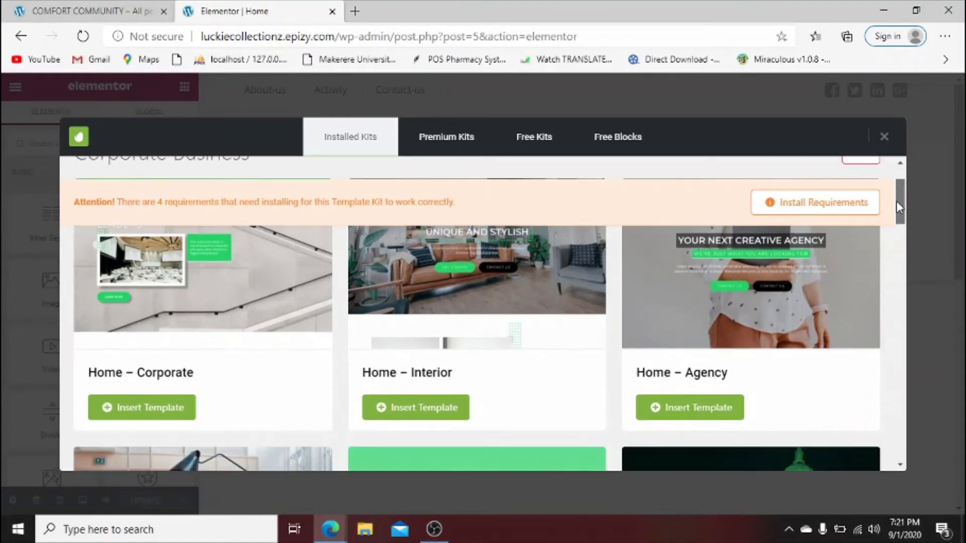
pyautogui.click(435, 407)
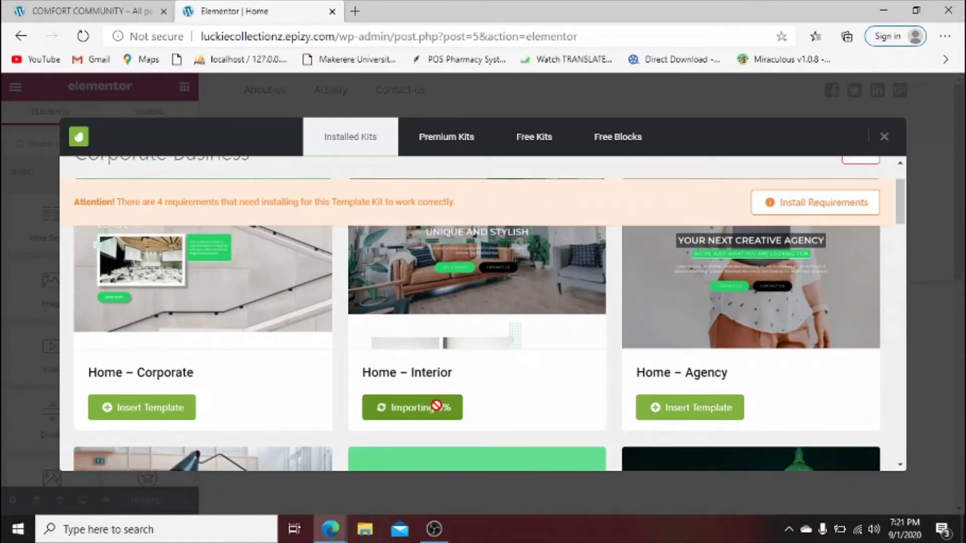
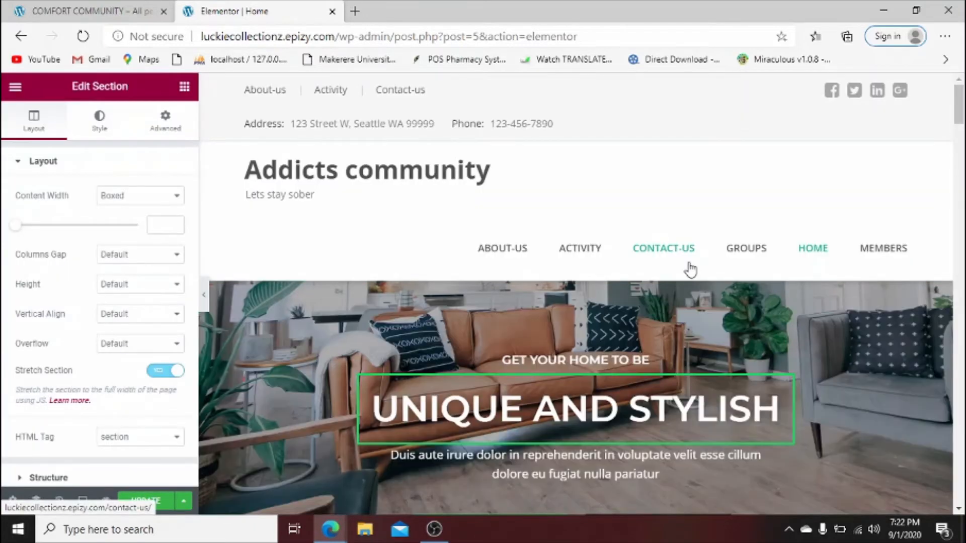
# Delete every template section below the "Unique and Stylish" hero, from "Carefully Designed" through "Contact Info", and update the page.
pyautogui.moveTo(963, 113); pyautogui.dragTo(963, 134)
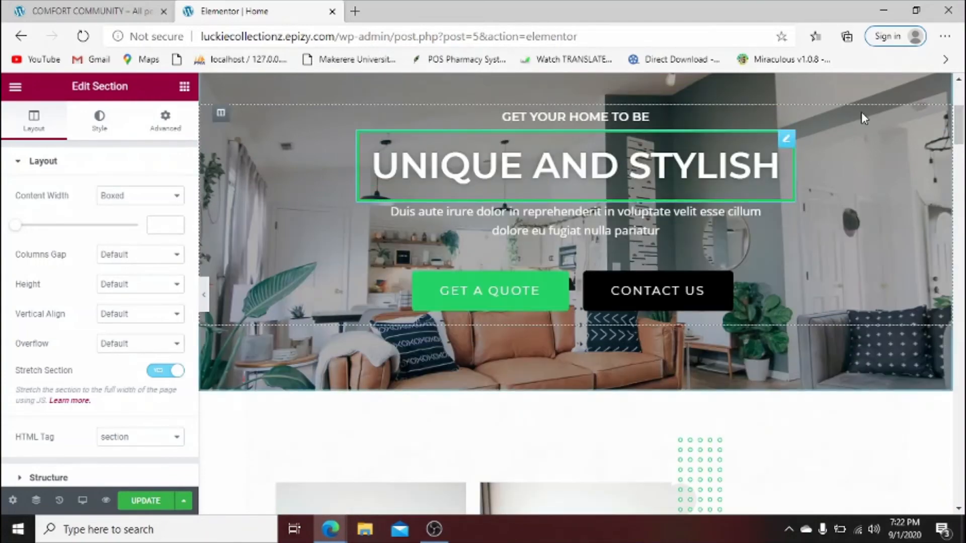
pyautogui.scroll(-5, 639, 155)
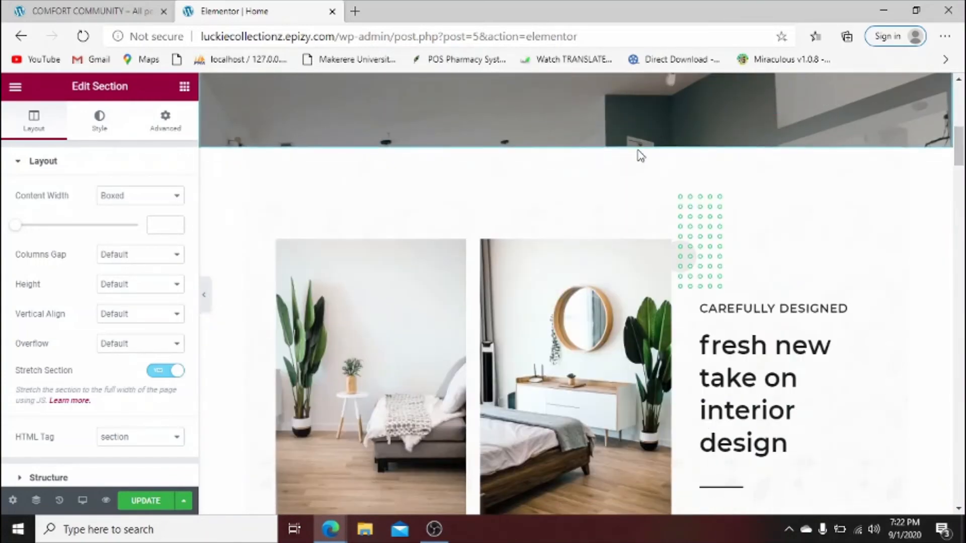
pyautogui.moveTo(636, 161)
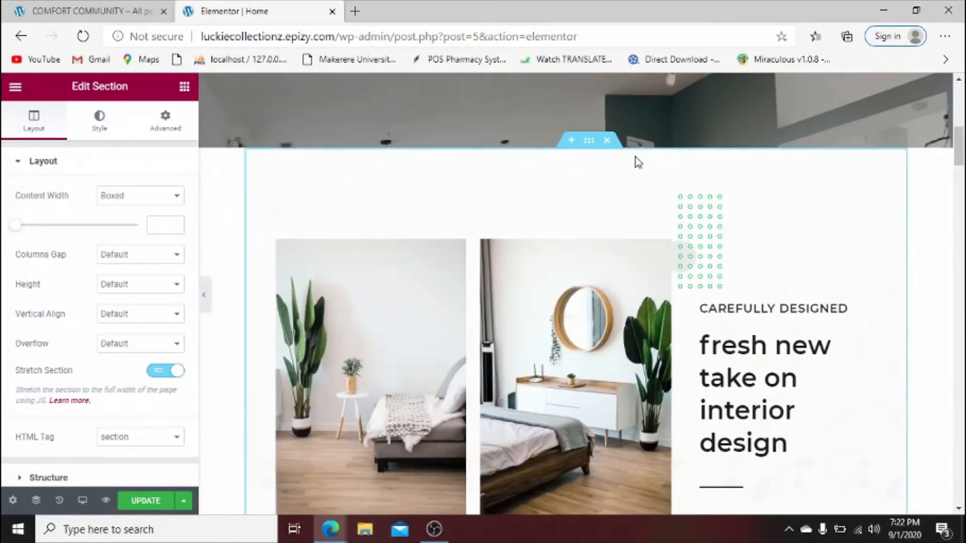
pyautogui.click(607, 141)
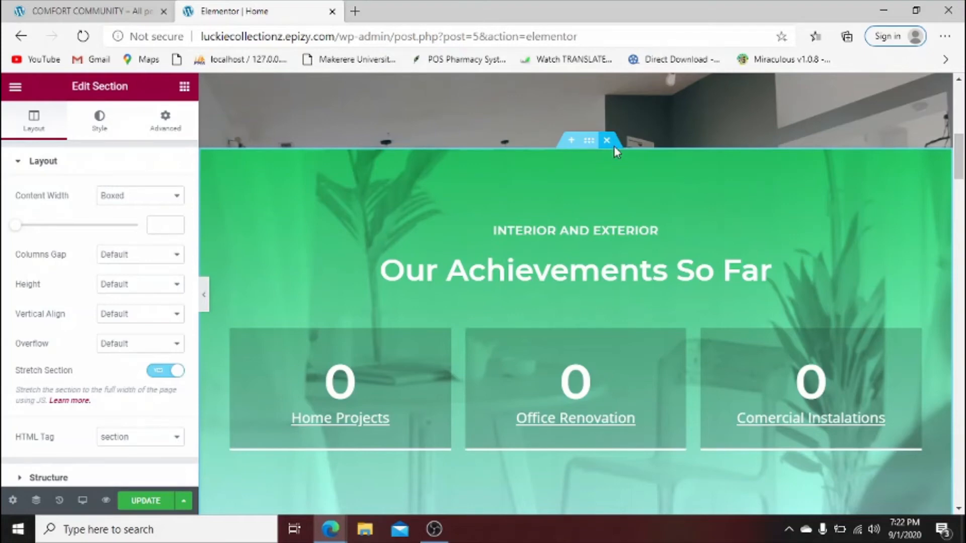
pyautogui.click(613, 146)
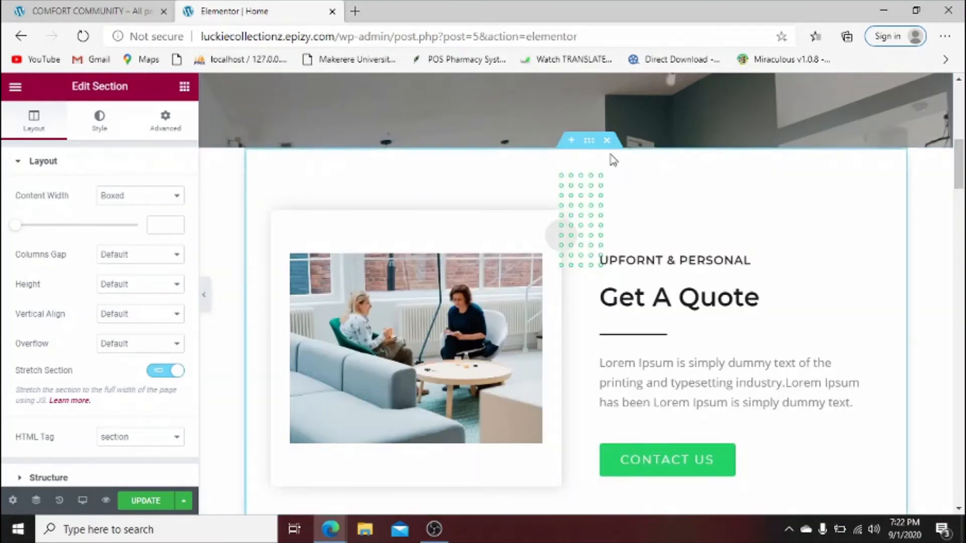
pyautogui.click(607, 141)
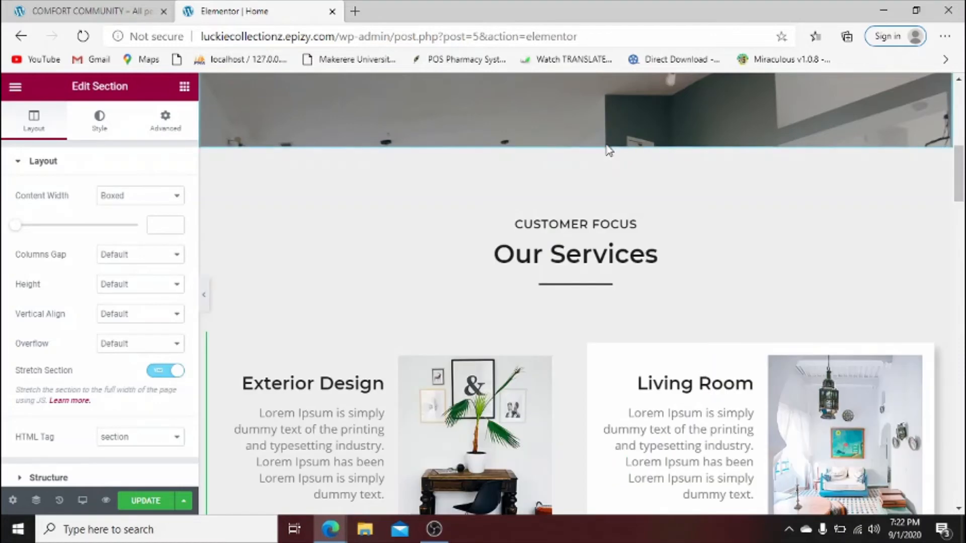
pyautogui.click(607, 141)
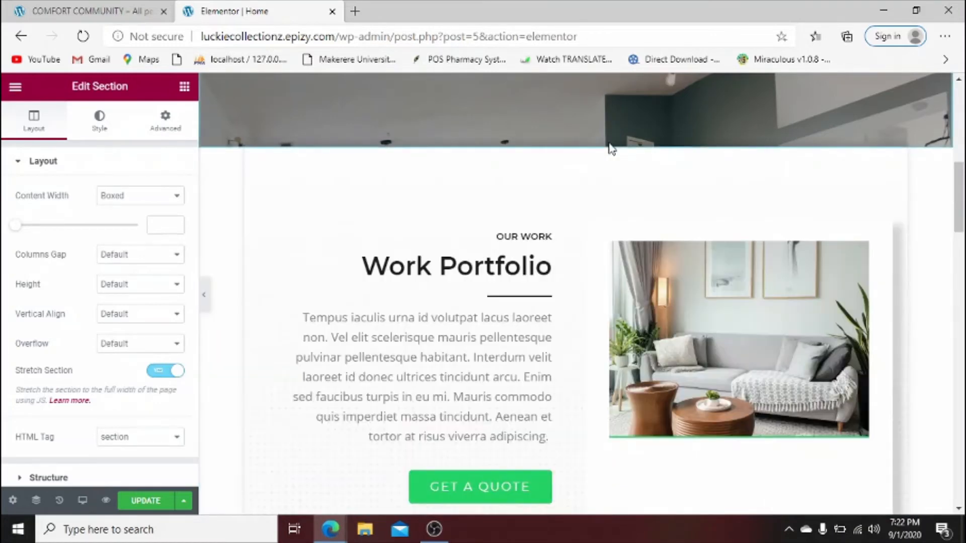
pyautogui.click(608, 141)
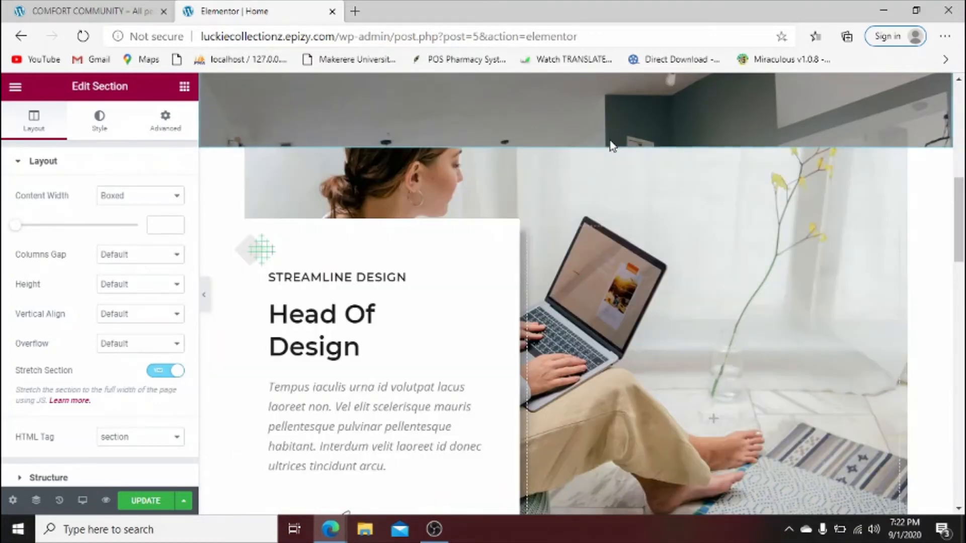
pyautogui.click(608, 142)
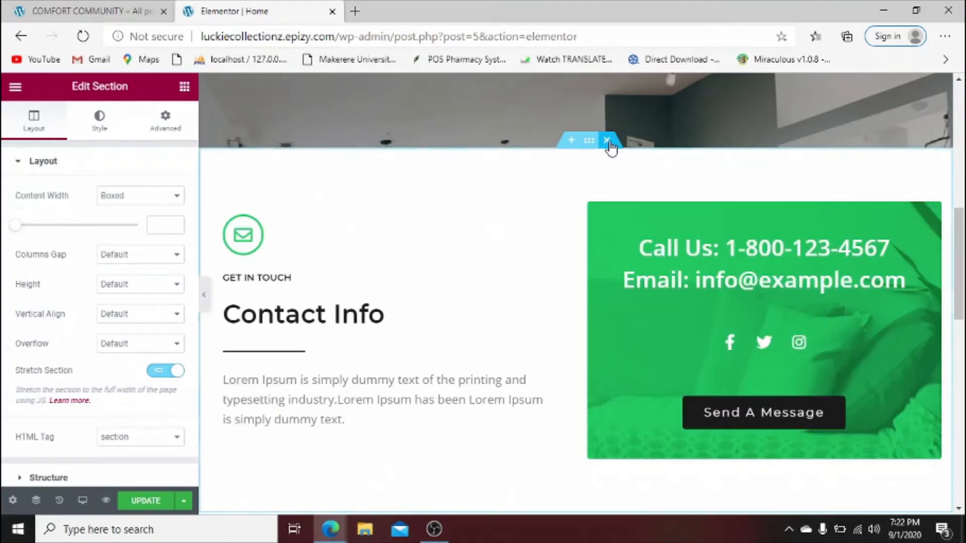
pyautogui.click(607, 141)
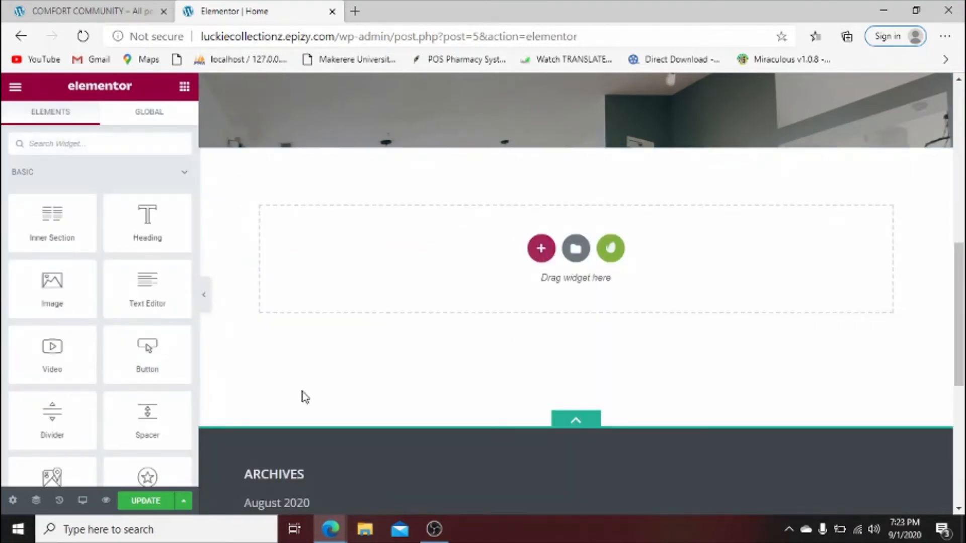
pyautogui.click(147, 502)
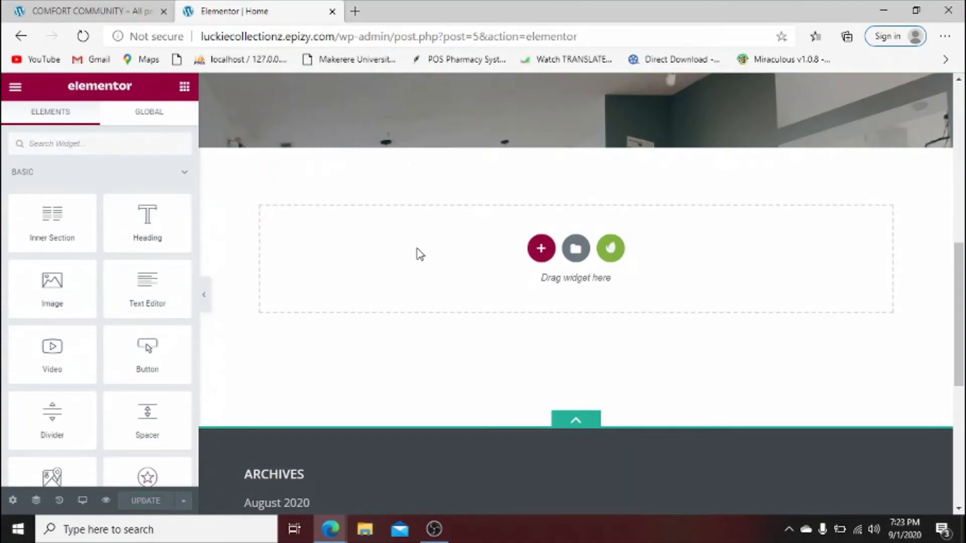
# Add a section with three equal columns below the hero and place an Icon Box widget in its first column.
pyautogui.click(538, 249)
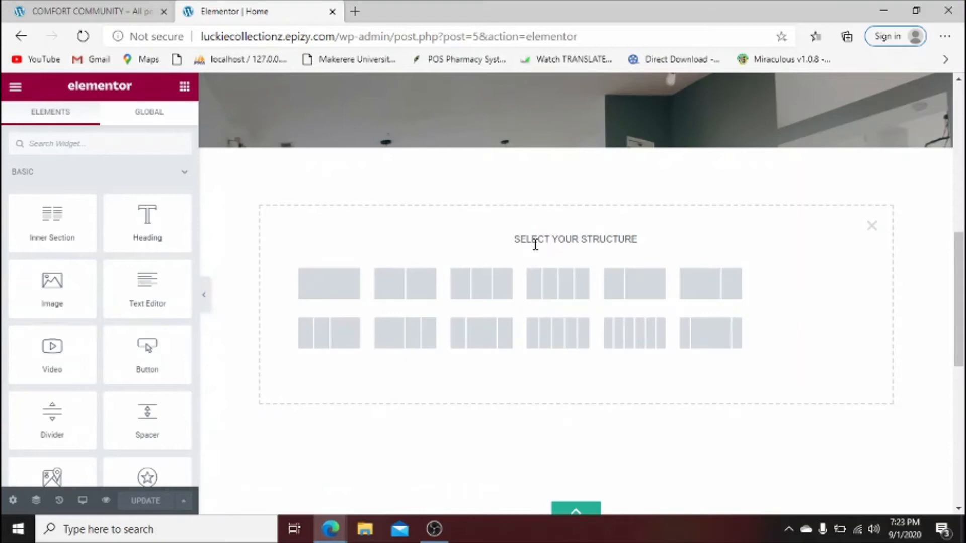
pyautogui.click(476, 286)
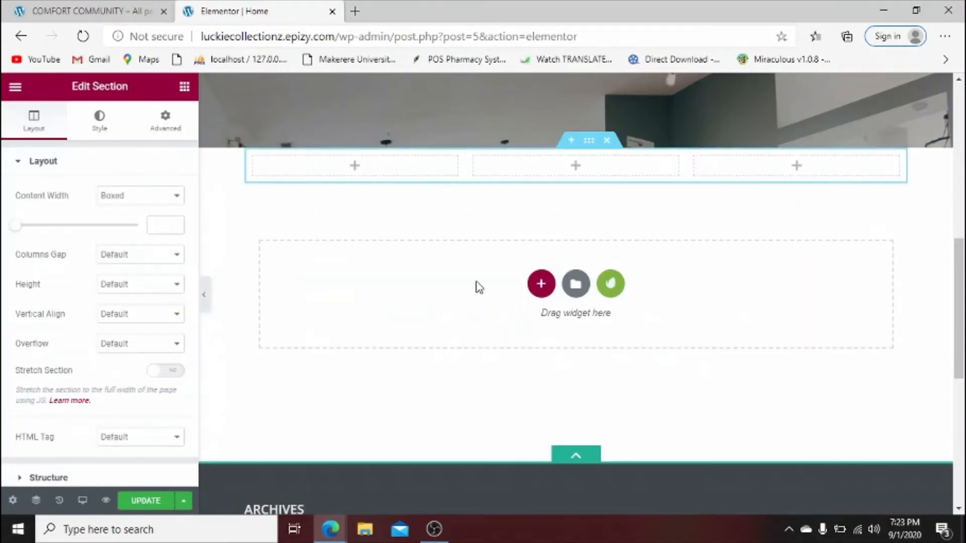
pyautogui.click(183, 85)
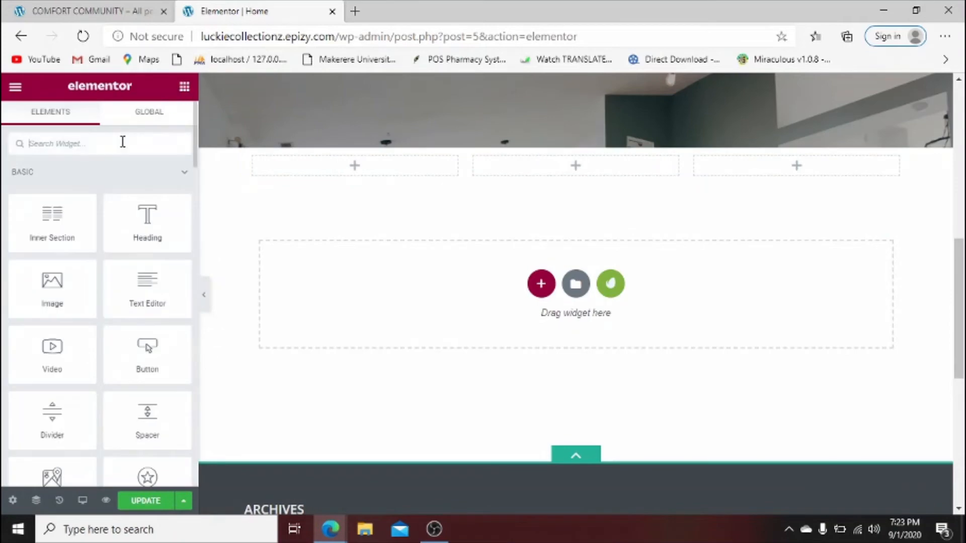
pyautogui.click(122, 143)
pyautogui.write('icon')
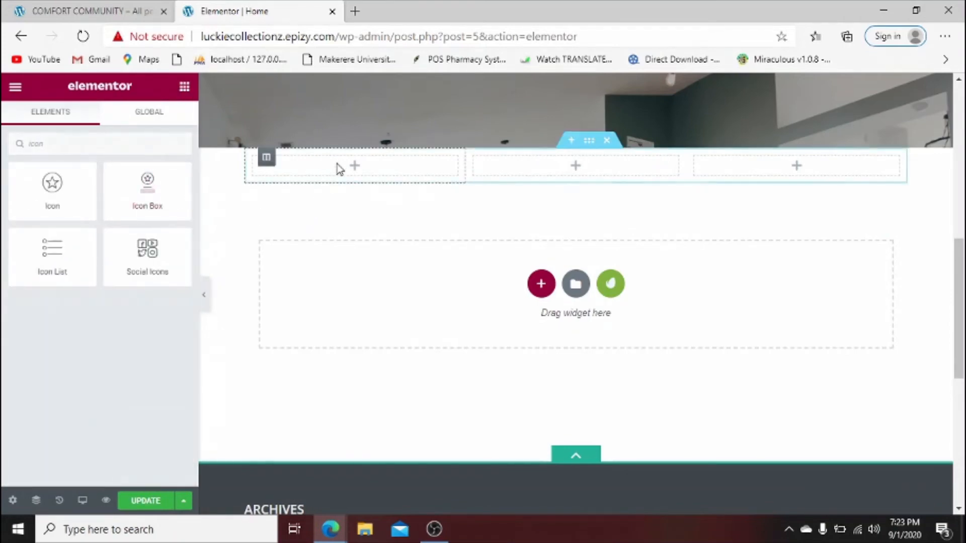
pyautogui.moveTo(147, 187); pyautogui.dragTo(313, 167)
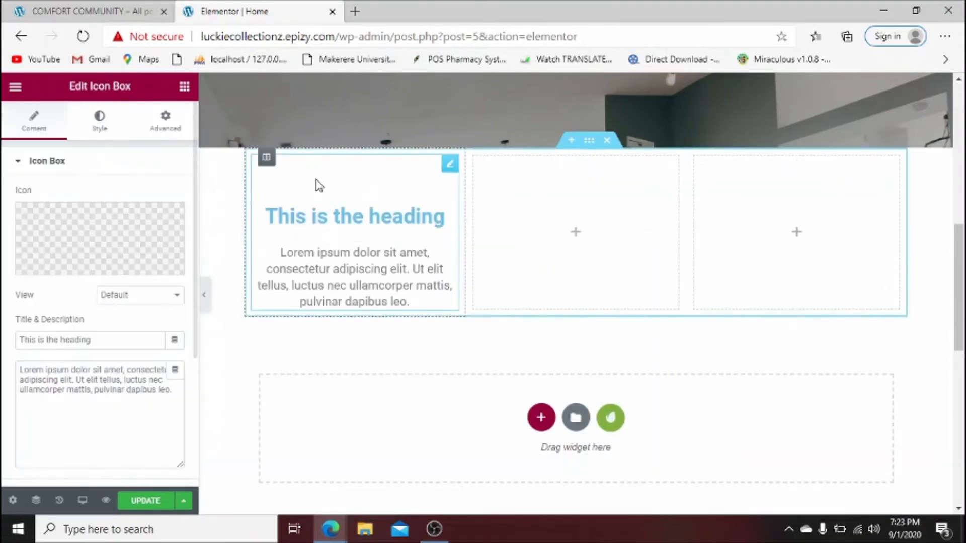
# Replace the icon box's star with the outlined newspaper icon, searching the icon library for "news".
pyautogui.moveTo(52, 231)
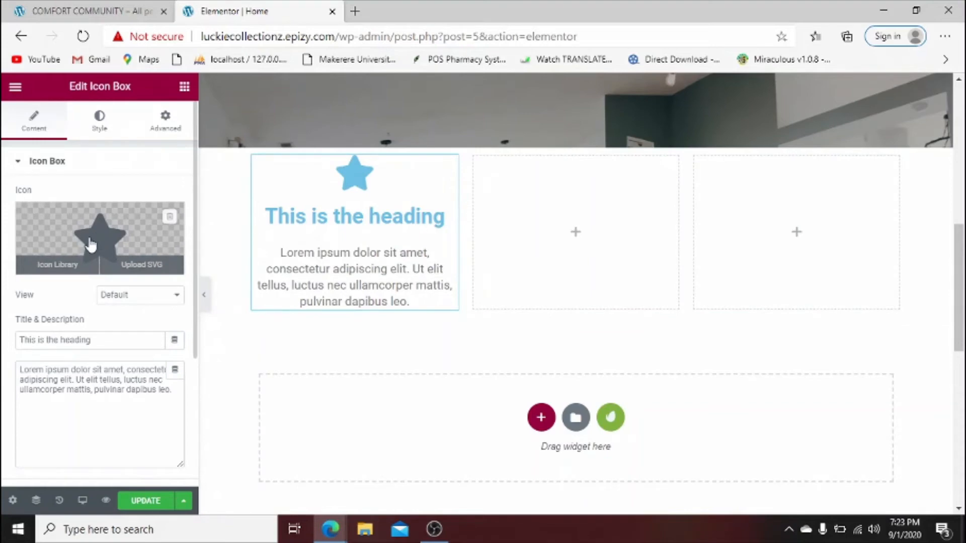
pyautogui.click(68, 265)
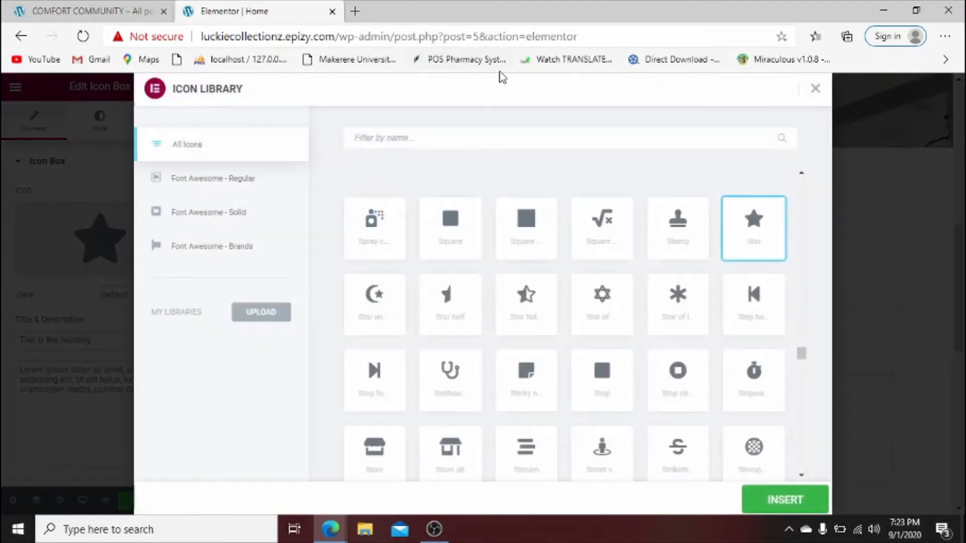
pyautogui.click(422, 134)
pyautogui.write('news')
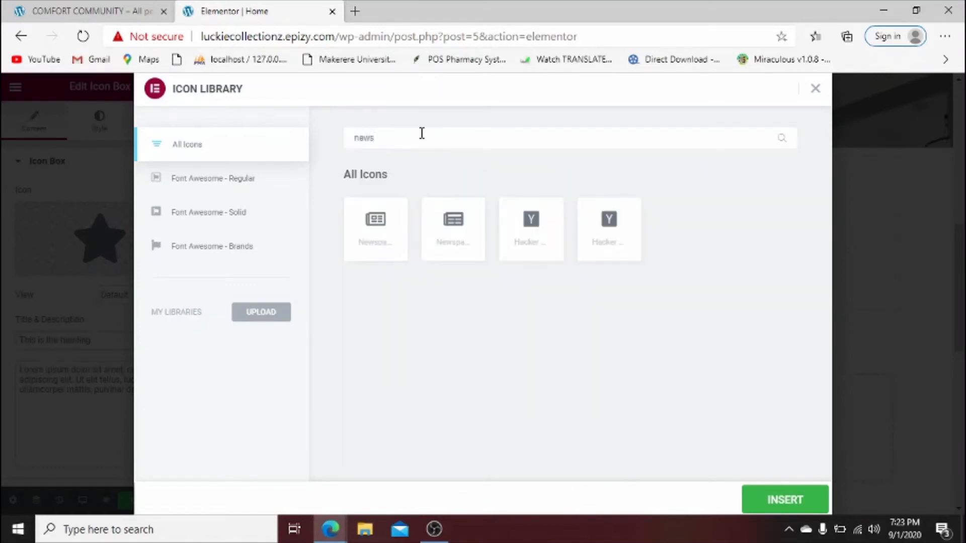
pyautogui.click(398, 235)
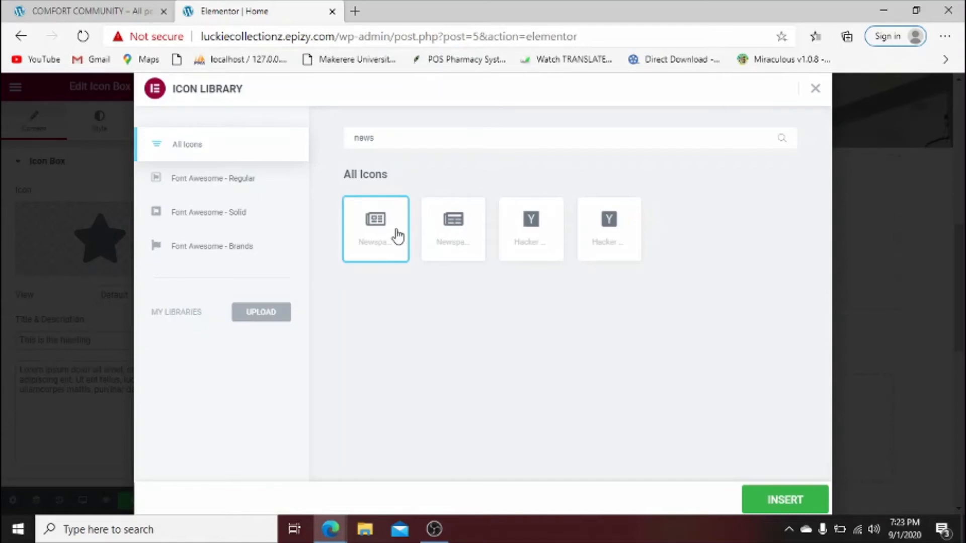
pyautogui.click(777, 500)
# Try the Stacked view for the newspaper icon, set it to Framed instead, and update the page.
pyautogui.click(169, 298)
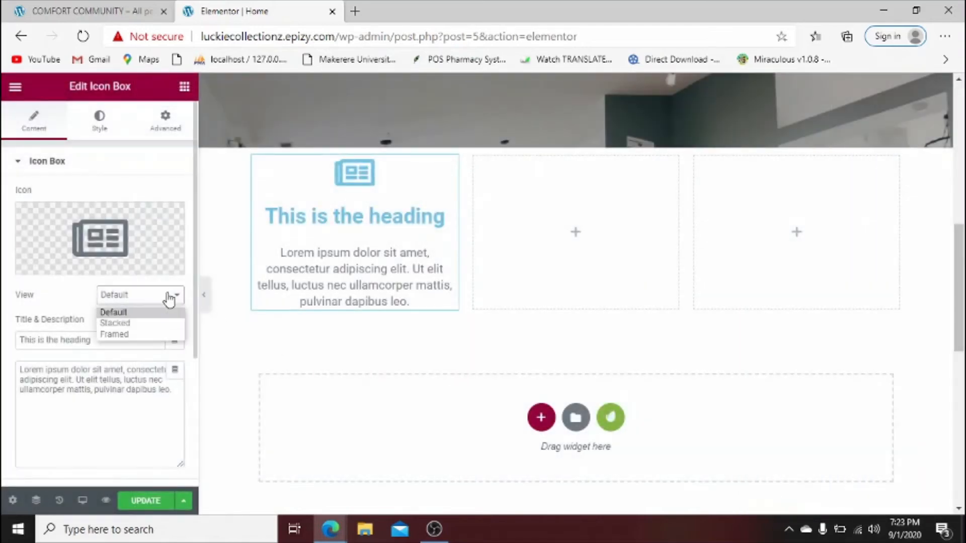
pyautogui.click(152, 322)
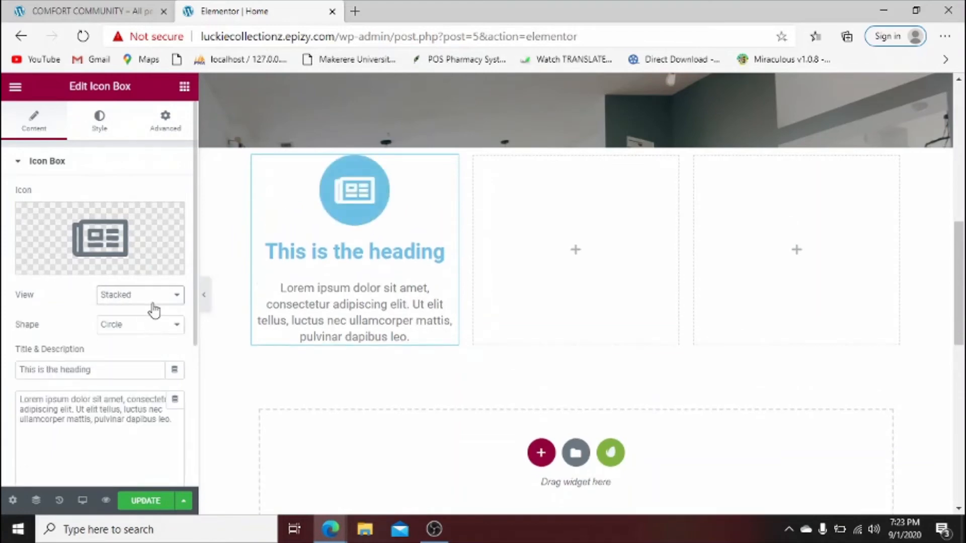
pyautogui.click(154, 302)
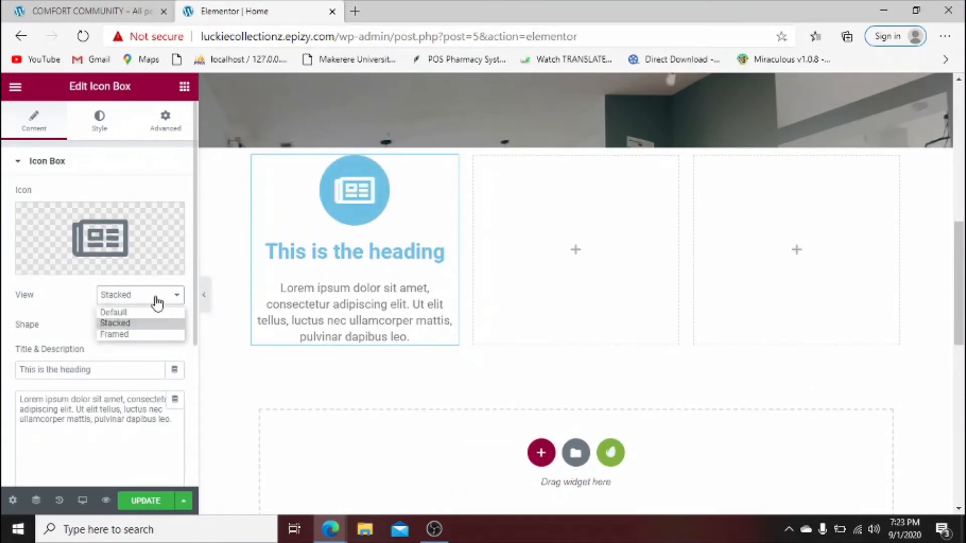
pyautogui.click(148, 335)
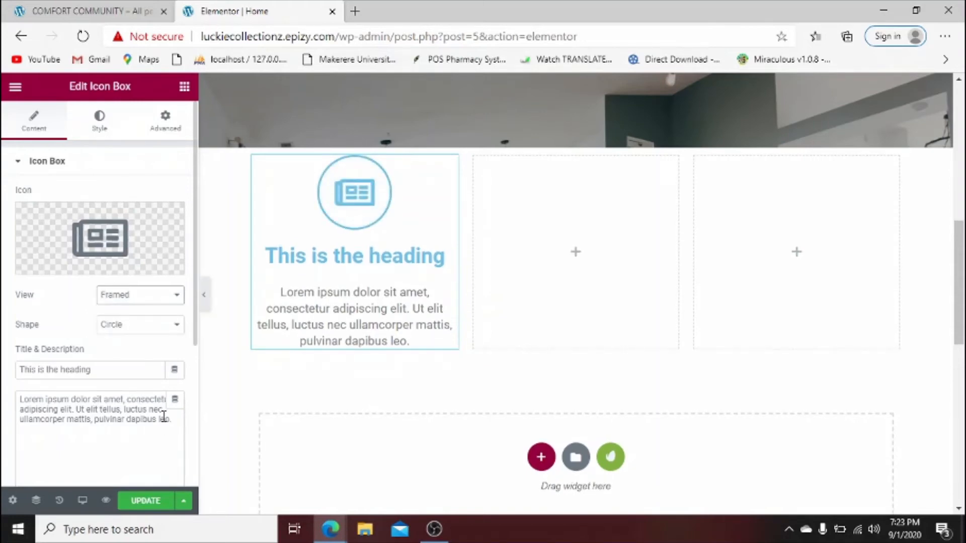
pyautogui.click(154, 502)
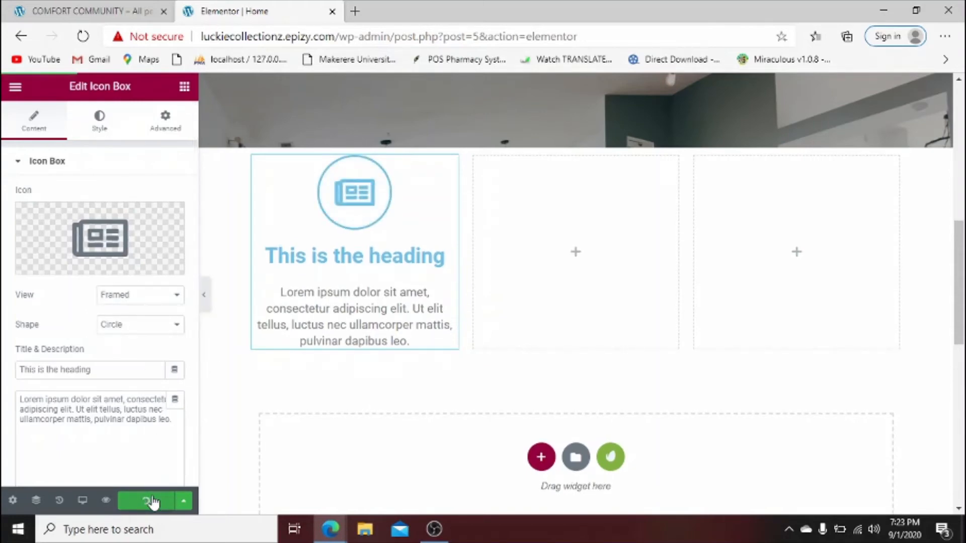
# Replace the icon box's placeholder heading with "News Feed" and update the page.
pyautogui.click(439, 256)
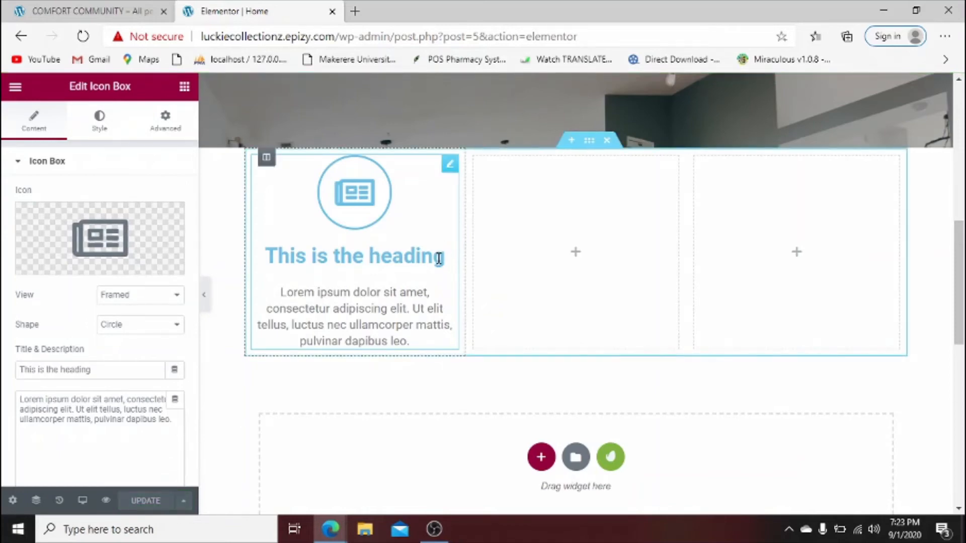
pyautogui.press('BackSpace')
pyautogui.press('BackSpace')
pyautogui.press('BackSpace')
pyautogui.press('BackSpace')
pyautogui.press('BackSpace')
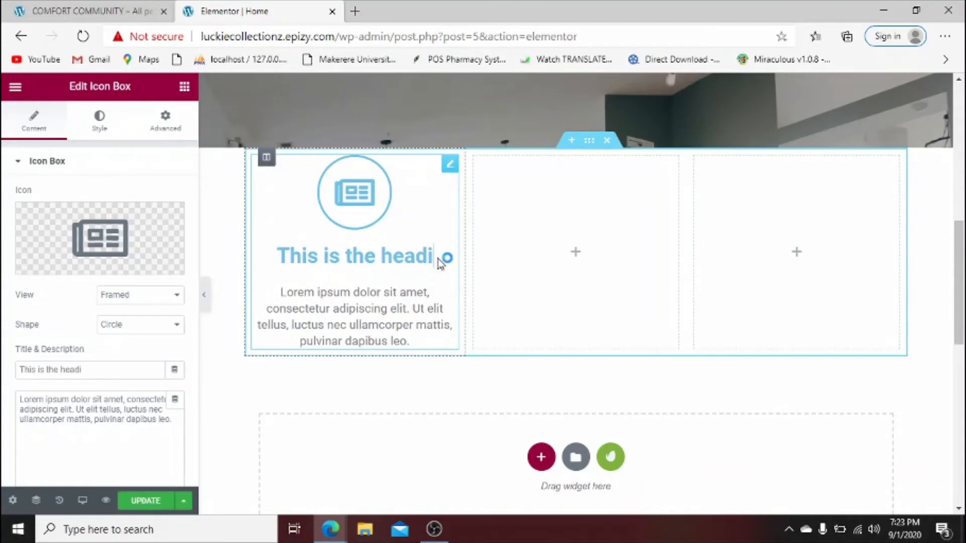
pyautogui.press('BackSpace')
pyautogui.press('BackSpace')
pyautogui.press('BackSpace')
pyautogui.press('BackSpace')
pyautogui.press('BackSpace')
pyautogui.press('BackSpace')
pyautogui.press('BackSpace')
pyautogui.press('BackSpace')
pyautogui.press('BackSpace')
pyautogui.press('BackSpace')
pyautogui.press('BackSpace')
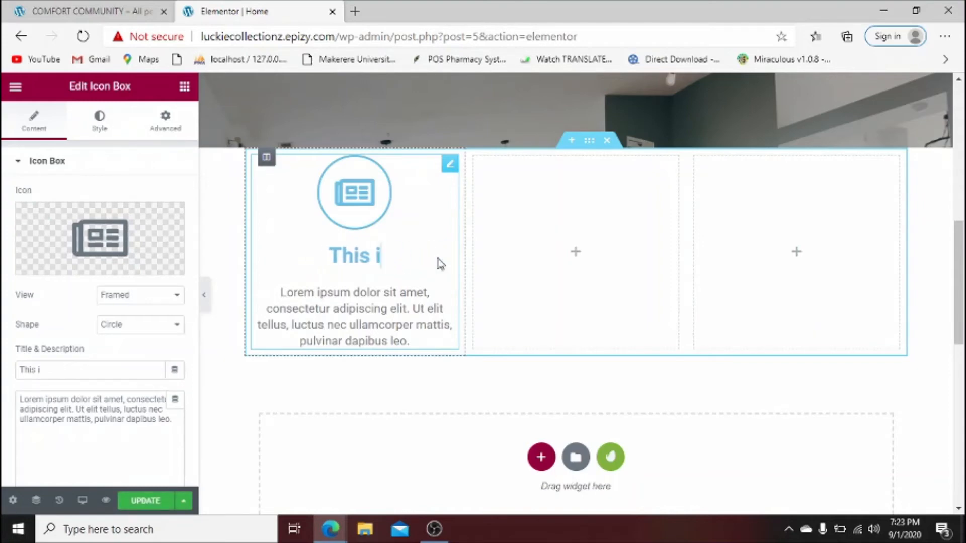
pyautogui.press('BackSpace')
pyautogui.press('BackSpace')
pyautogui.press('BackSpace')
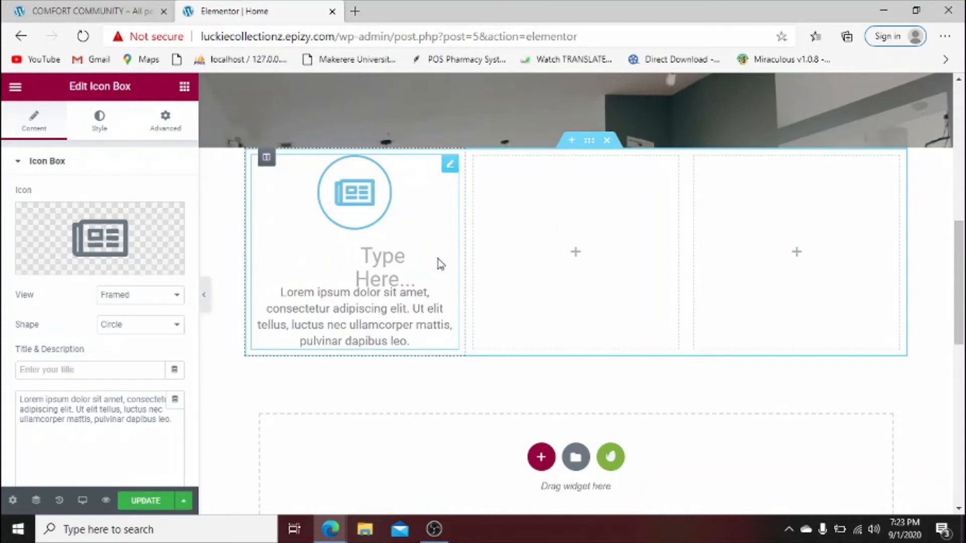
pyautogui.write('News ')
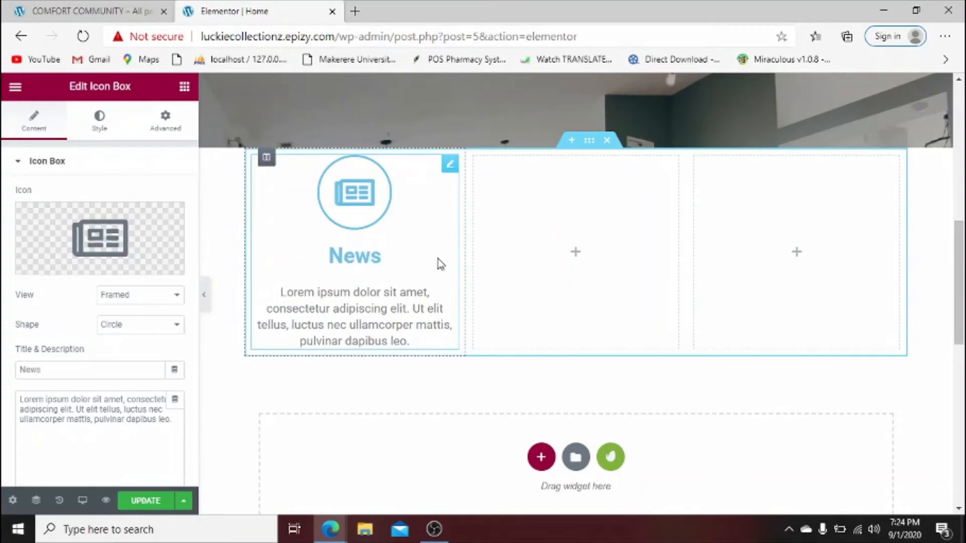
pyautogui.write('Feed')
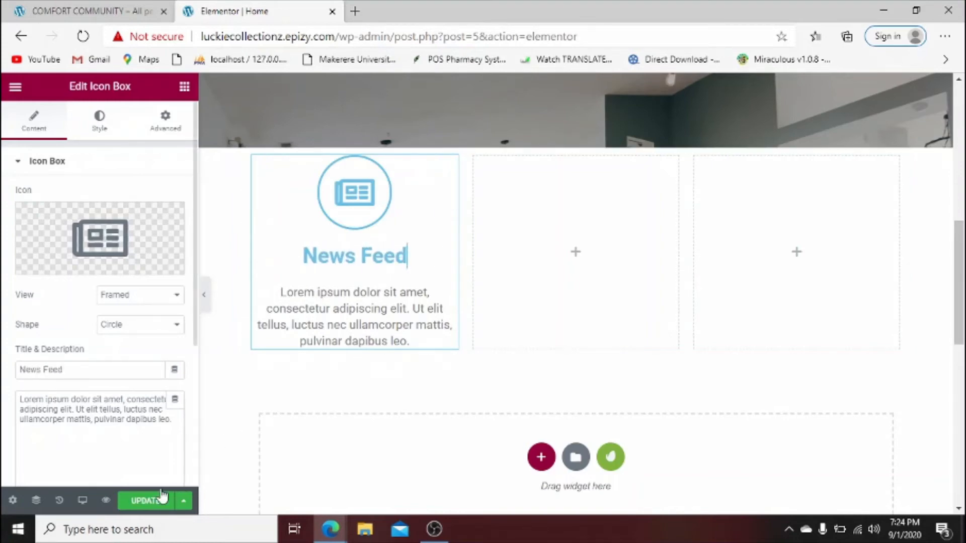
pyautogui.click(146, 501)
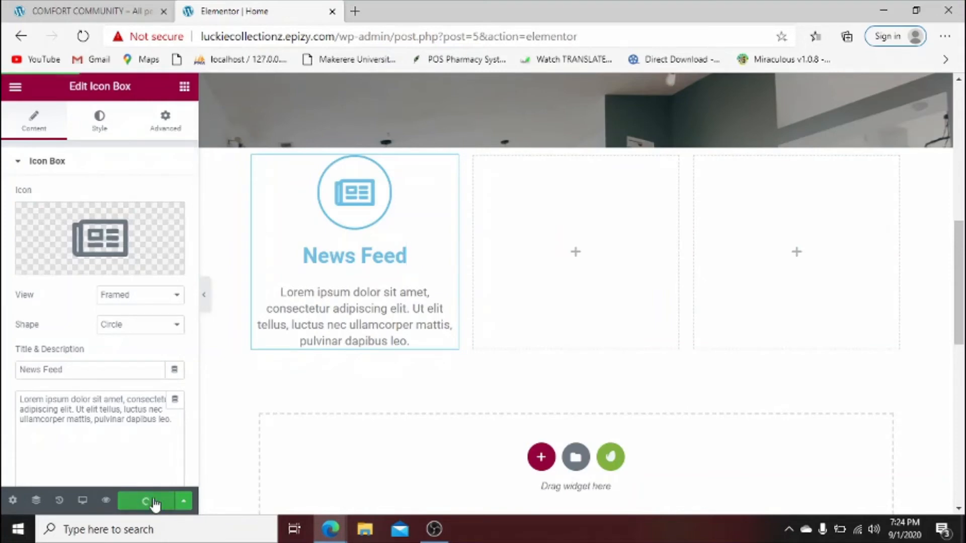
# Copy the News Feed icon box and paste it into the section's second and third columns.
pyautogui.rightClick(450, 171)
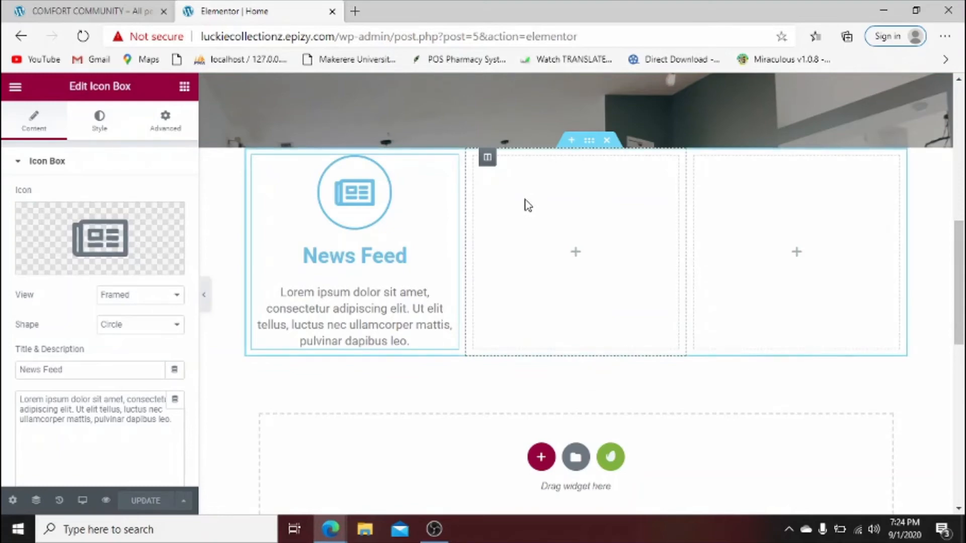
pyautogui.rightClick(525, 205)
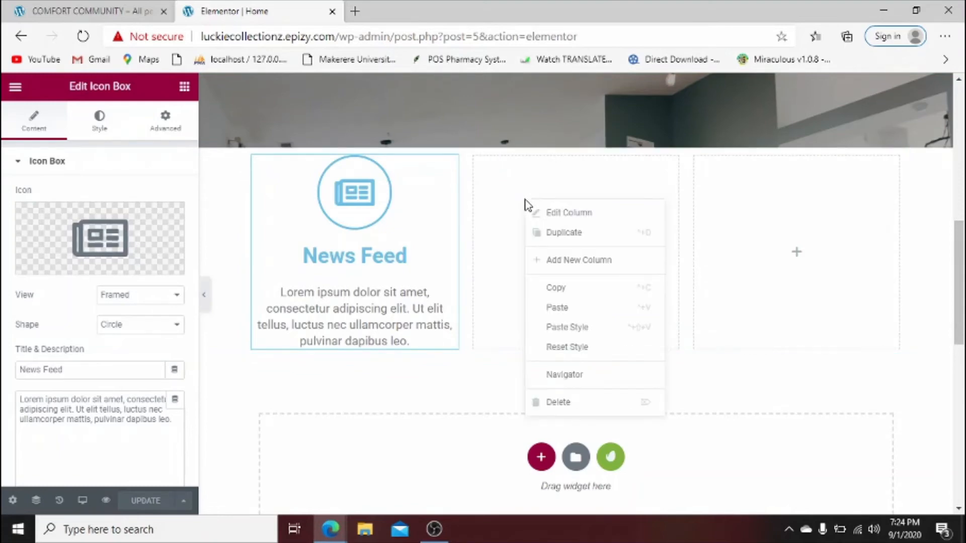
pyautogui.click(565, 305)
pyautogui.rightClick(770, 243)
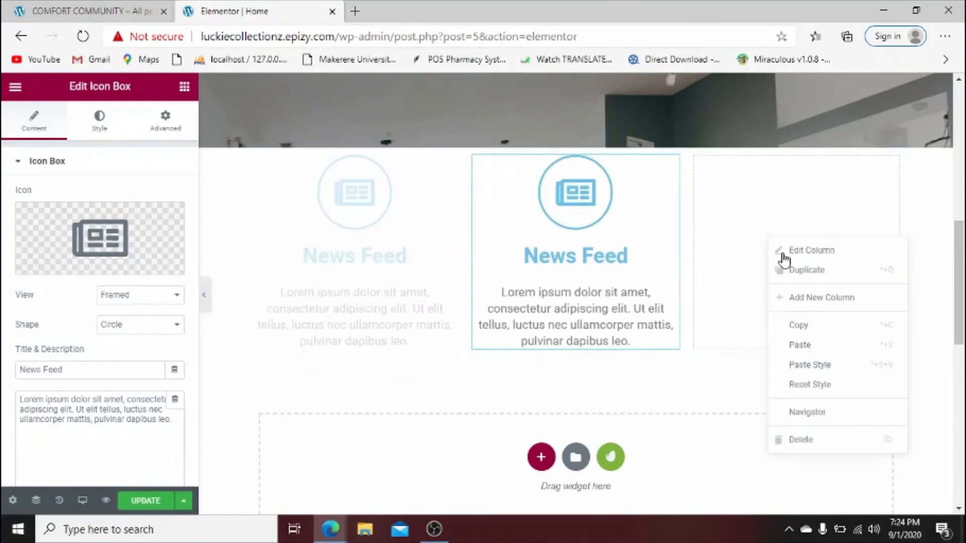
pyautogui.click(812, 346)
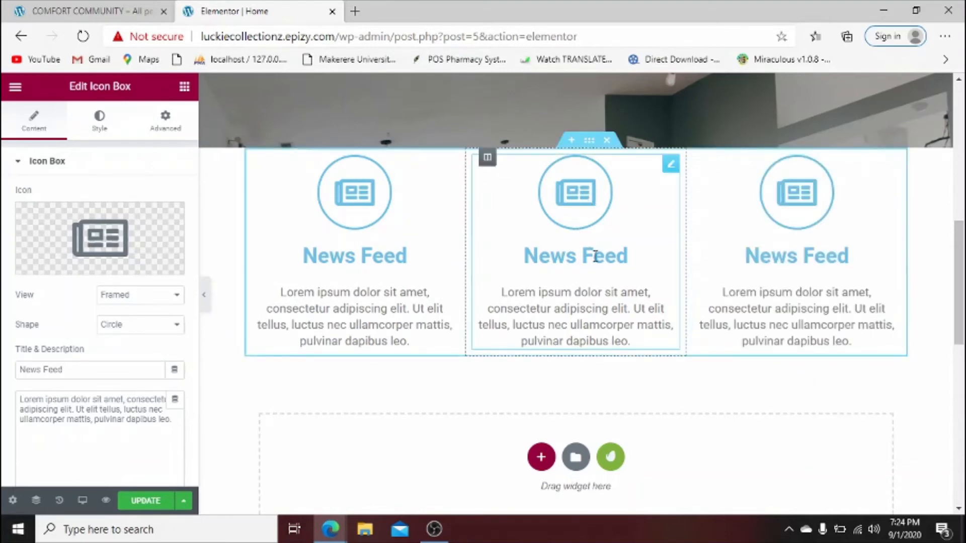
# Replace the heading of the middle column's icon box with "Friends".
pyautogui.moveTo(633, 258); pyautogui.dragTo(569, 253)
pyautogui.press('BackSpace')
pyautogui.press('BackSpace')
pyautogui.press('BackSpace')
pyautogui.press('BackSpace')
pyautogui.press('BackSpace')
pyautogui.press('BackSpace')
pyautogui.press('BackSpace')
pyautogui.press('BackSpace')
pyautogui.press('BackSpace')
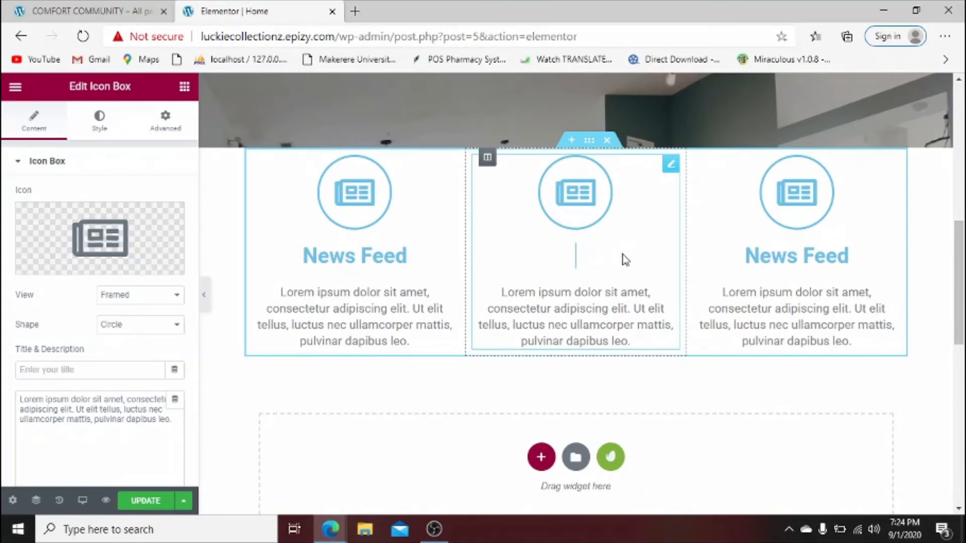
pyautogui.write('Friens')
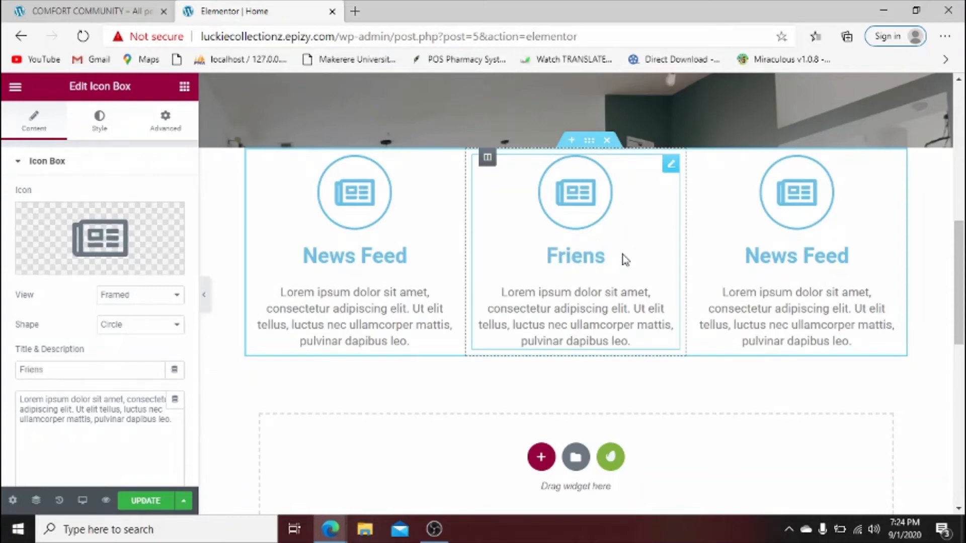
pyautogui.press('BackSpace')
pyautogui.write('ds')
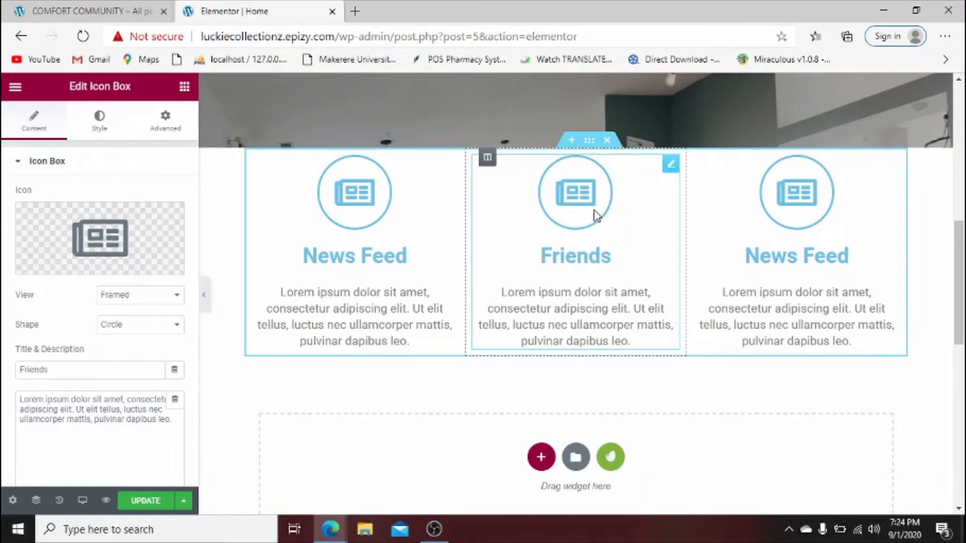
# Try "Messages" as the heading of the third column's icon box.
pyautogui.click(774, 244)
pyautogui.moveTo(849, 254); pyautogui.dragTo(738, 264)
pyautogui.write('me')
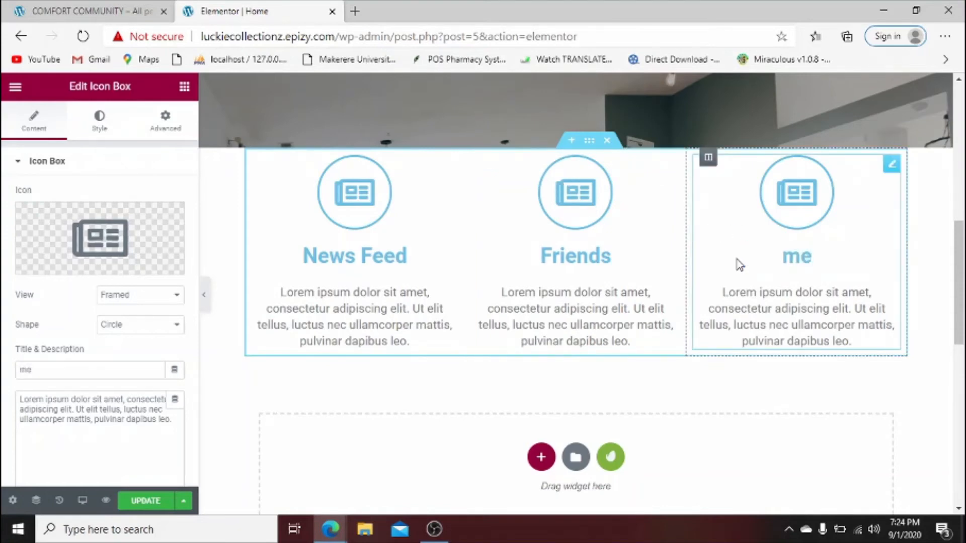
pyautogui.press('BackSpace')
pyautogui.press('BackSpace')
pyautogui.write('Mess')
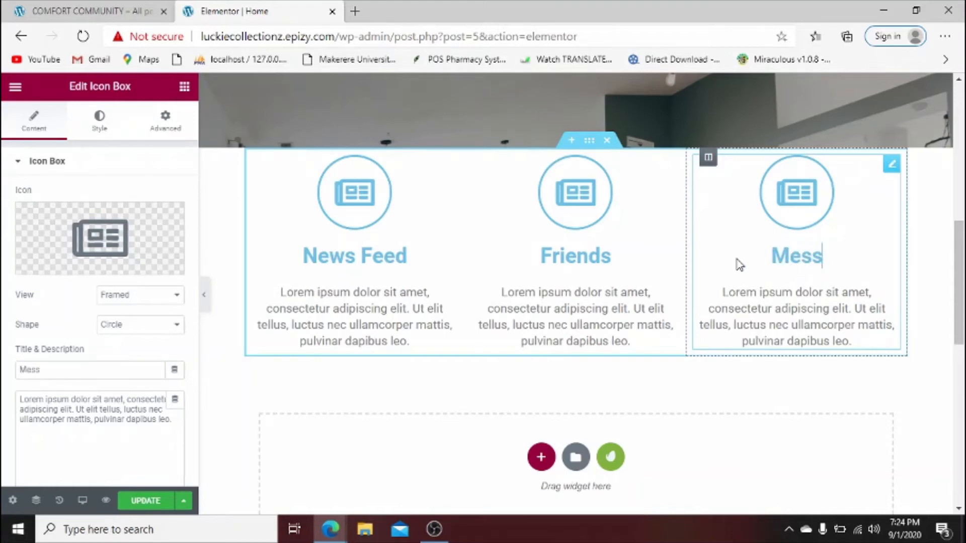
pyautogui.write('ages')
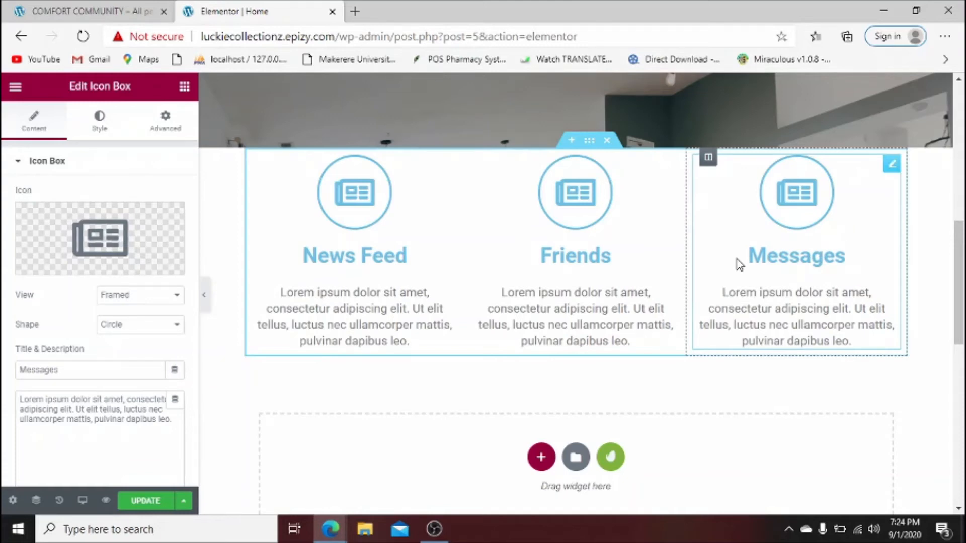
# Replace the heading of the third column's icon box with "Timeline".
pyautogui.press('BackSpace')
pyautogui.press('BackSpace')
pyautogui.press('BackSpace')
pyautogui.press('BackSpace')
pyautogui.press('BackSpace')
pyautogui.press('BackSpace')
pyautogui.press('BackSpace')
pyautogui.press('BackSpace')
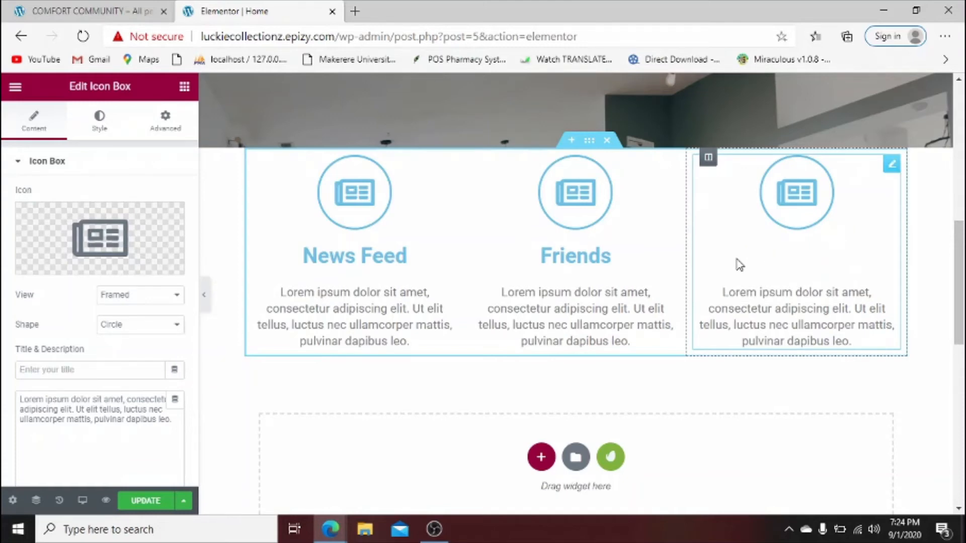
pyautogui.write('Tim')
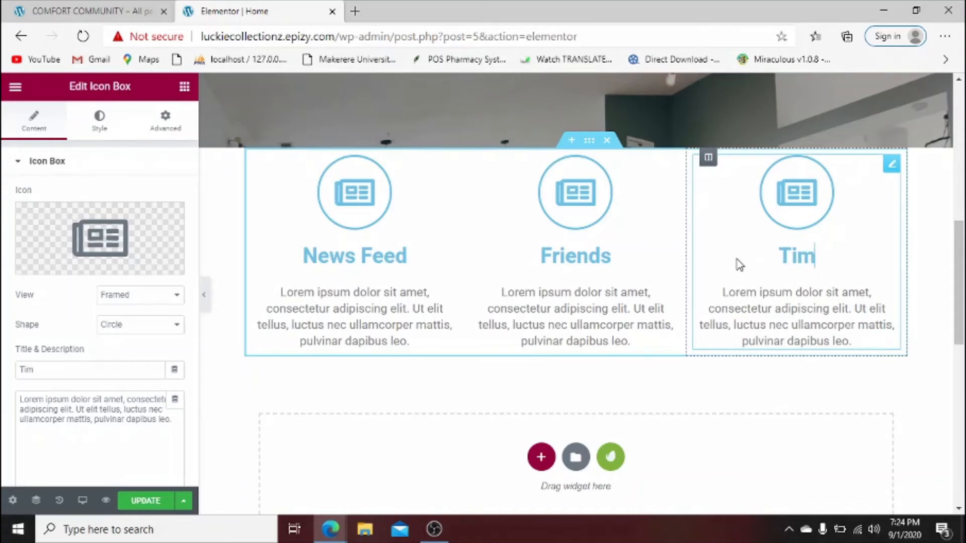
pyautogui.write('eline')
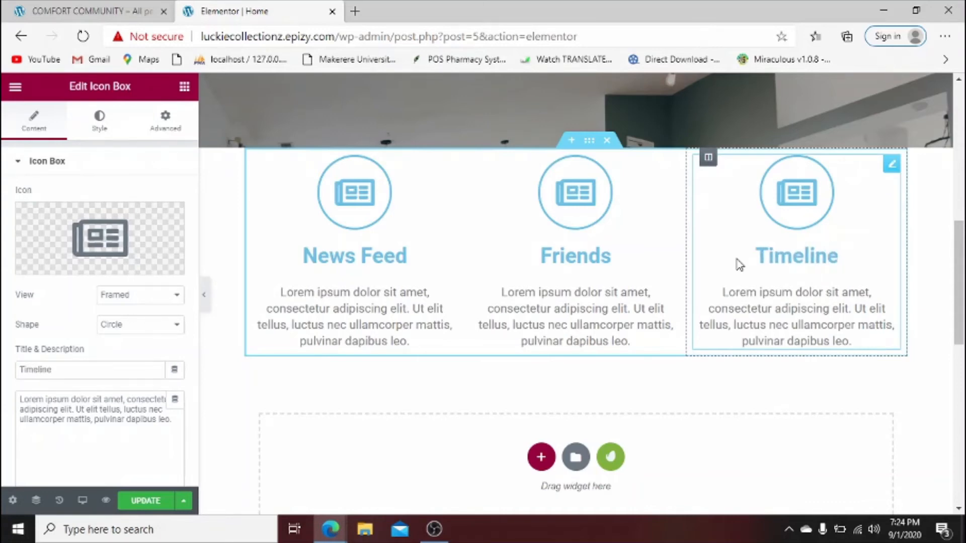
# Change the Friends box's icon to the one of two people carrying a box, searching the icon library for "peo".
pyautogui.click(566, 218)
pyautogui.moveTo(132, 254)
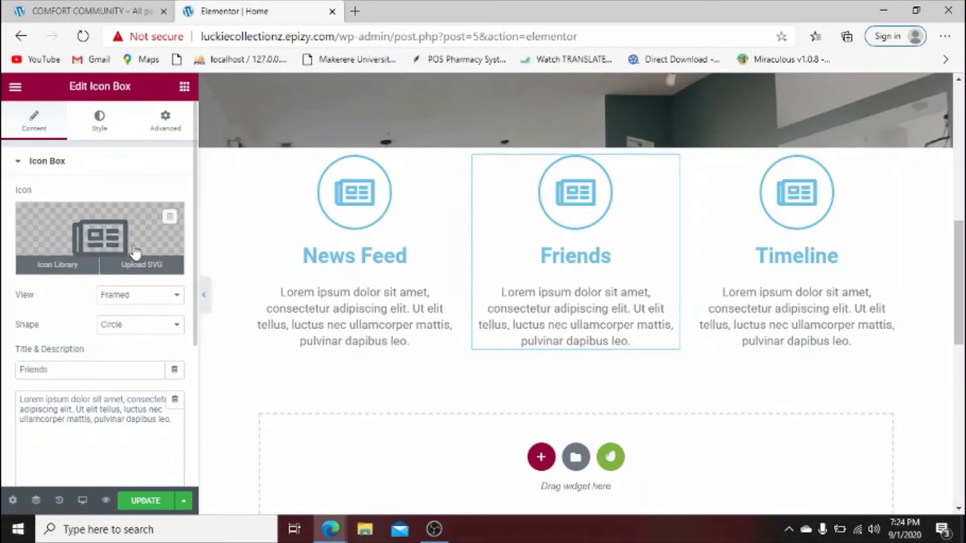
pyautogui.click(80, 265)
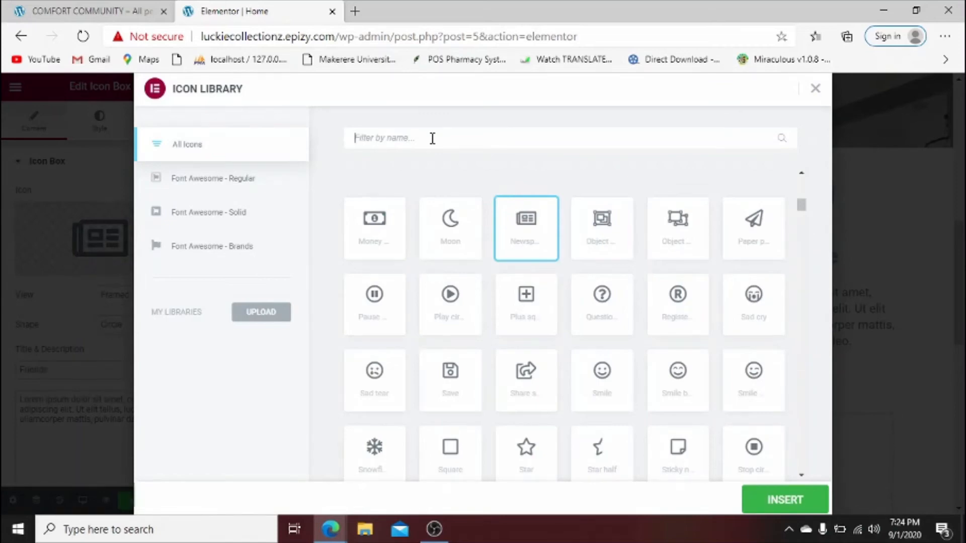
pyautogui.write('peo')
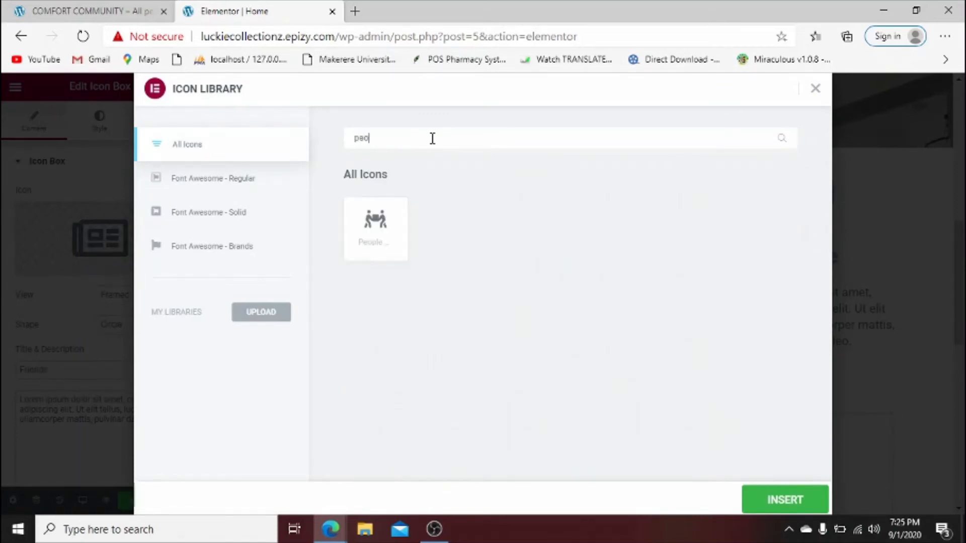
pyautogui.click(381, 224)
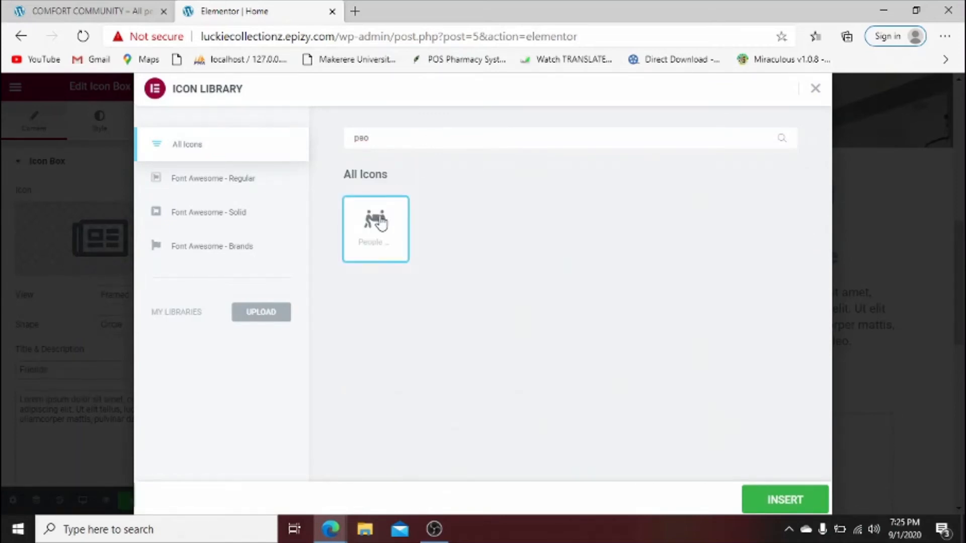
pyautogui.click(799, 502)
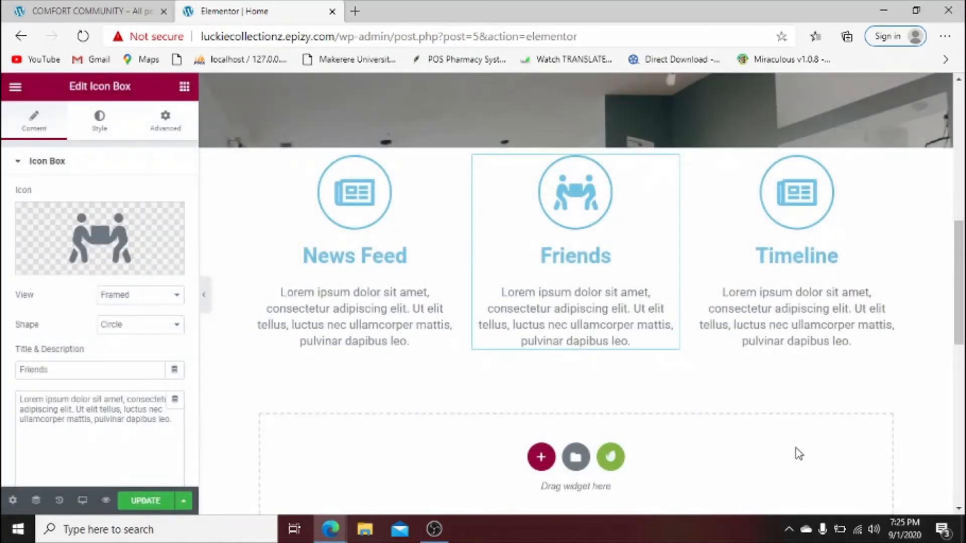
# Change the Timeline box's icon to the outlined share arrow from the icon library and update the page.
pyautogui.click(808, 209)
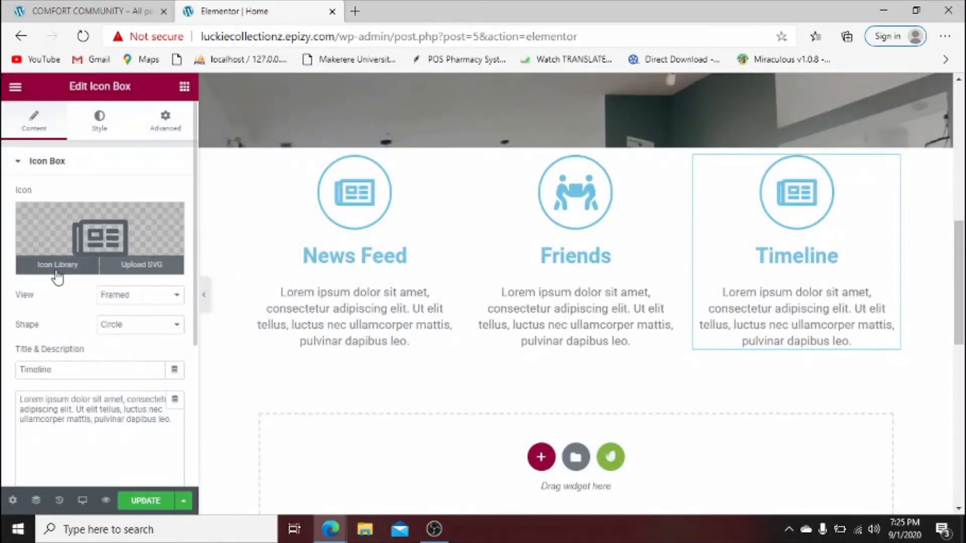
pyautogui.click(55, 272)
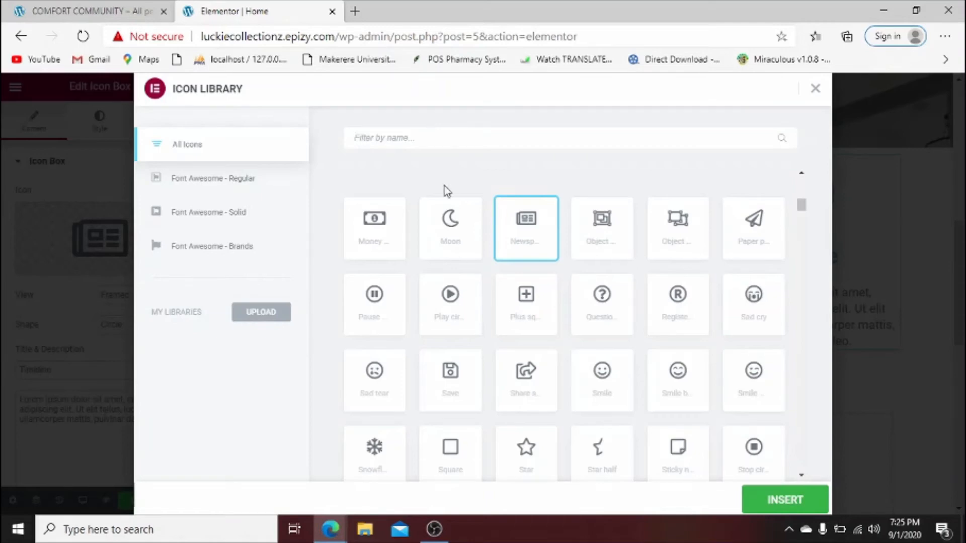
pyautogui.click(528, 371)
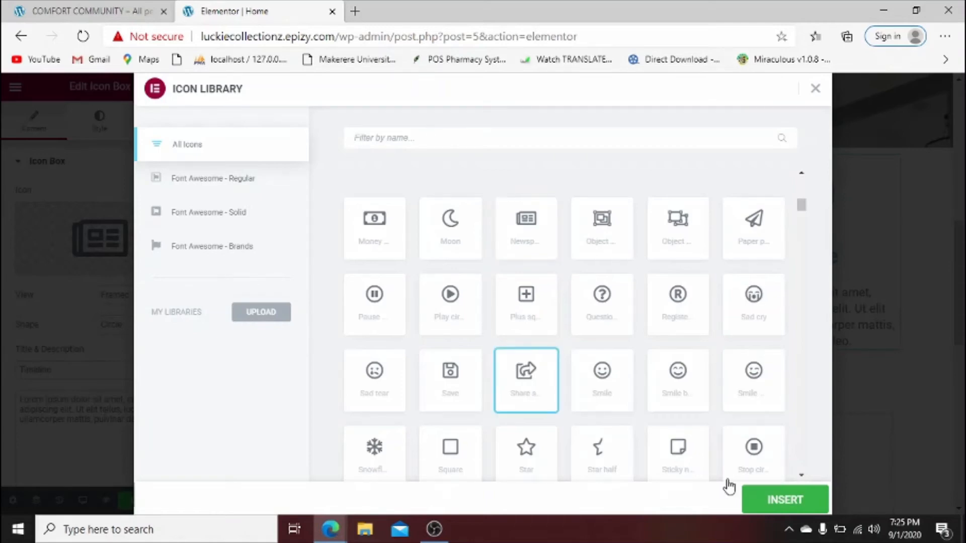
pyautogui.click(752, 498)
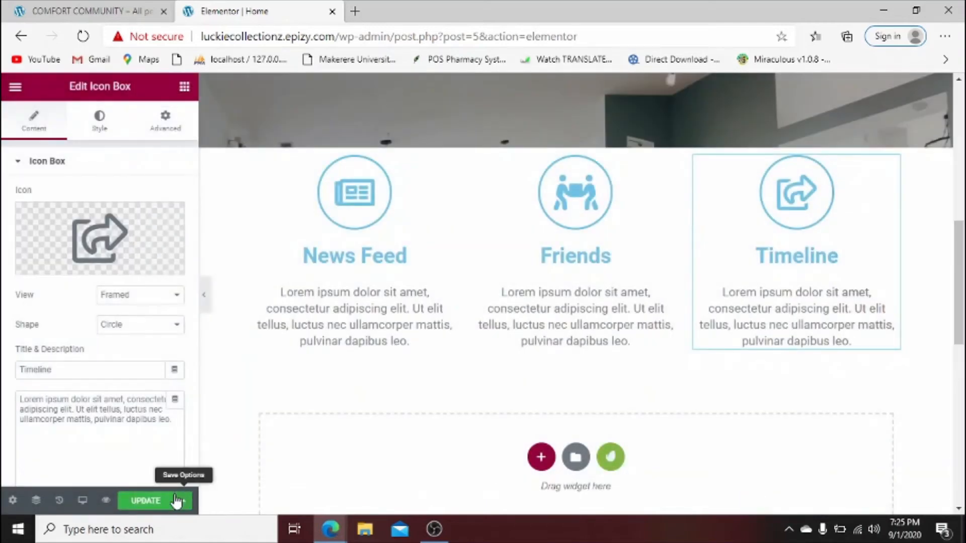
pyautogui.click(143, 503)
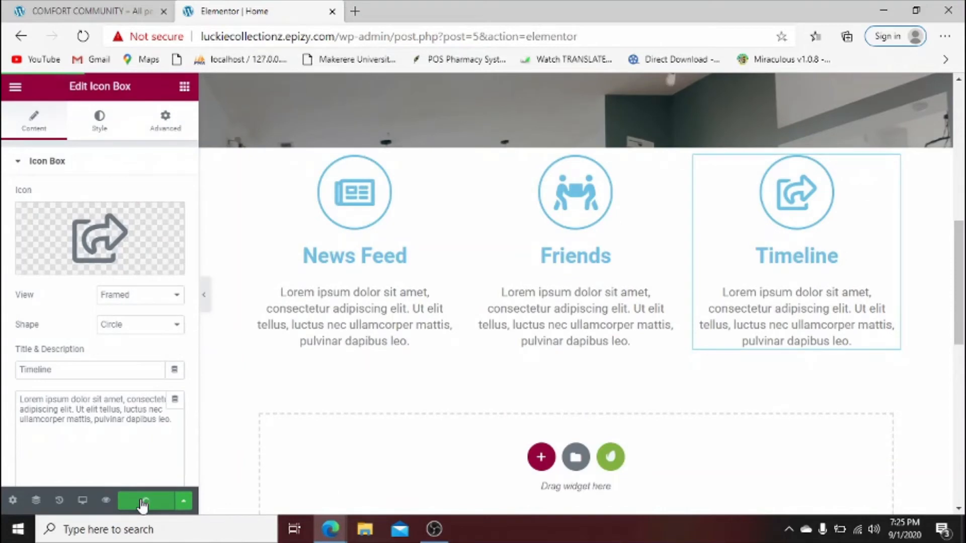
# Delete the small "Get your home to be" heading above the hero's main title.
pyautogui.scroll(1, 491, 403)
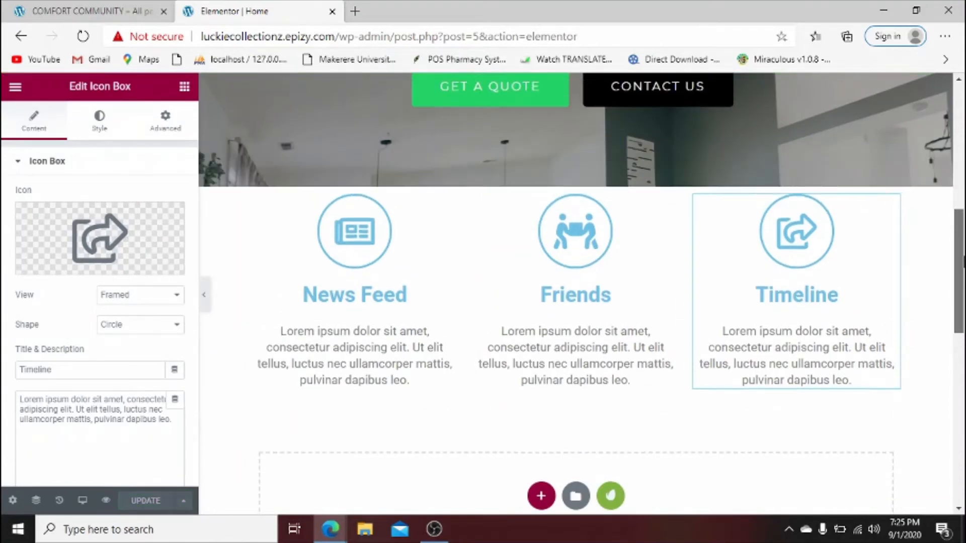
pyautogui.scroll(7, 576, 292)
pyautogui.scroll(-2, 576, 292)
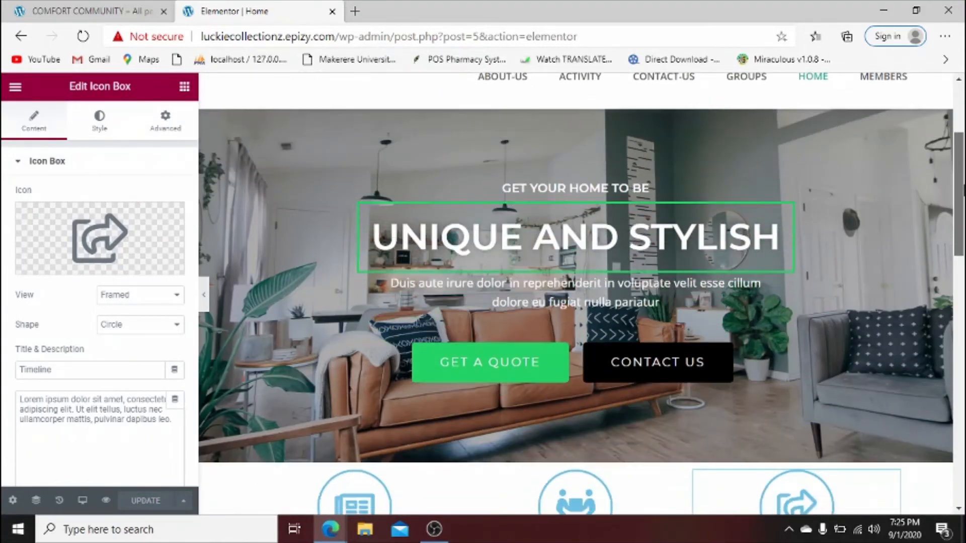
pyautogui.moveTo(964, 190); pyautogui.dragTo(963, 230)
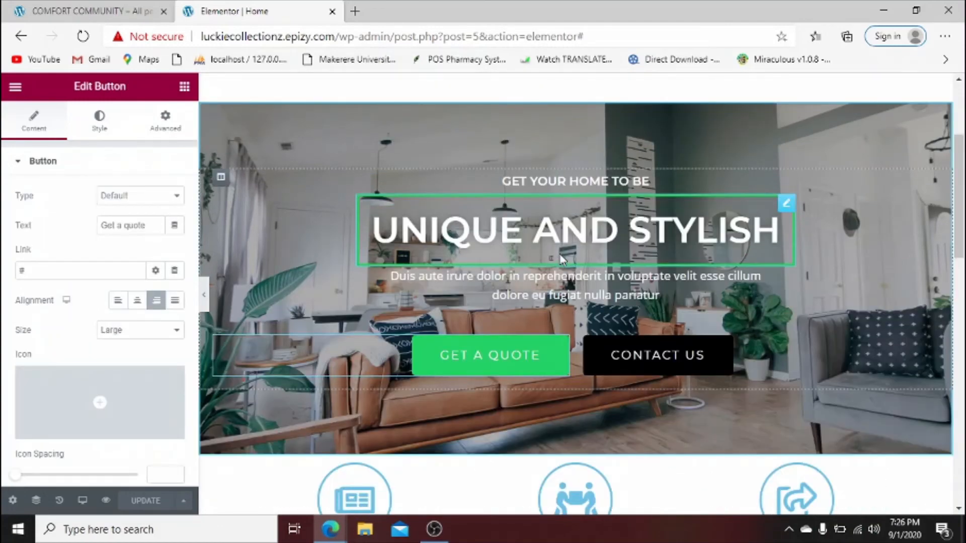
pyautogui.rightClick(586, 180)
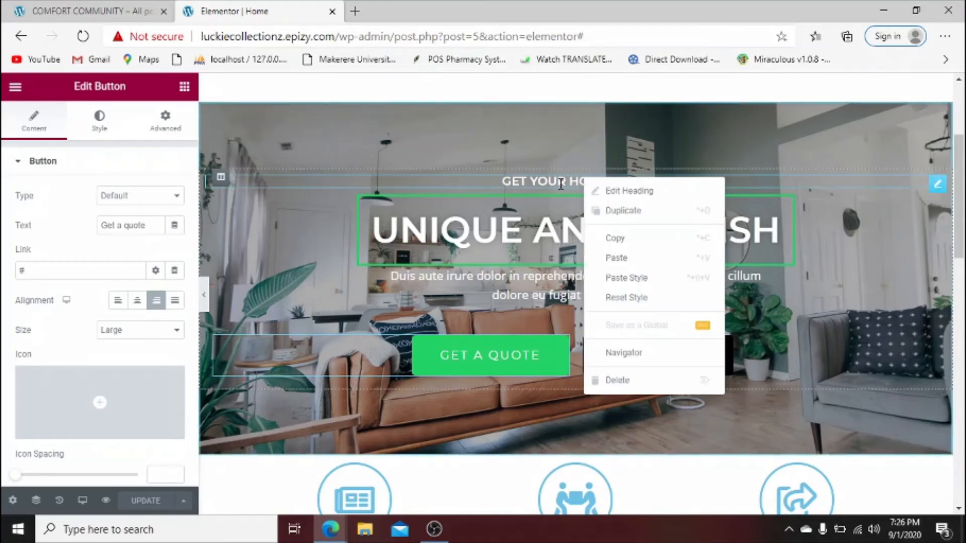
pyautogui.click(561, 183)
pyautogui.rightClick(561, 184)
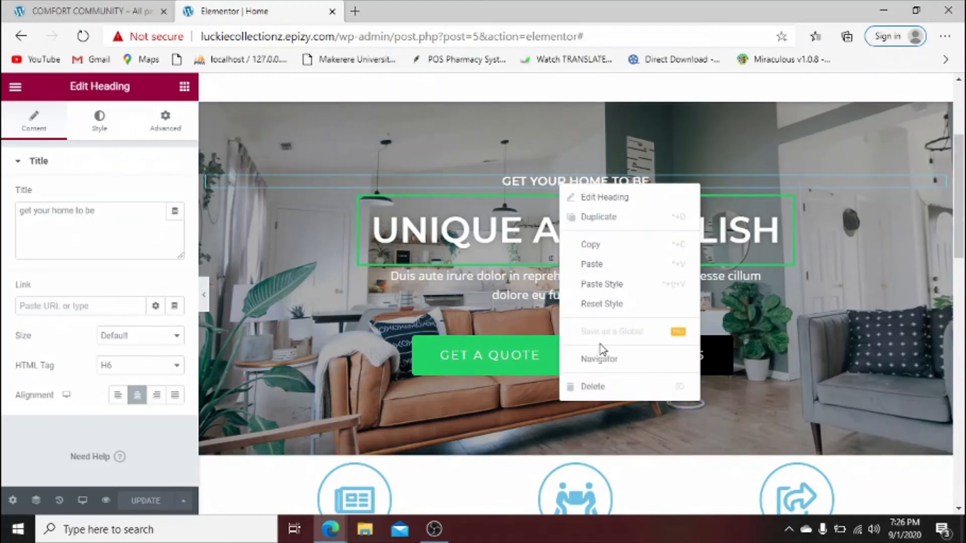
pyautogui.click(601, 389)
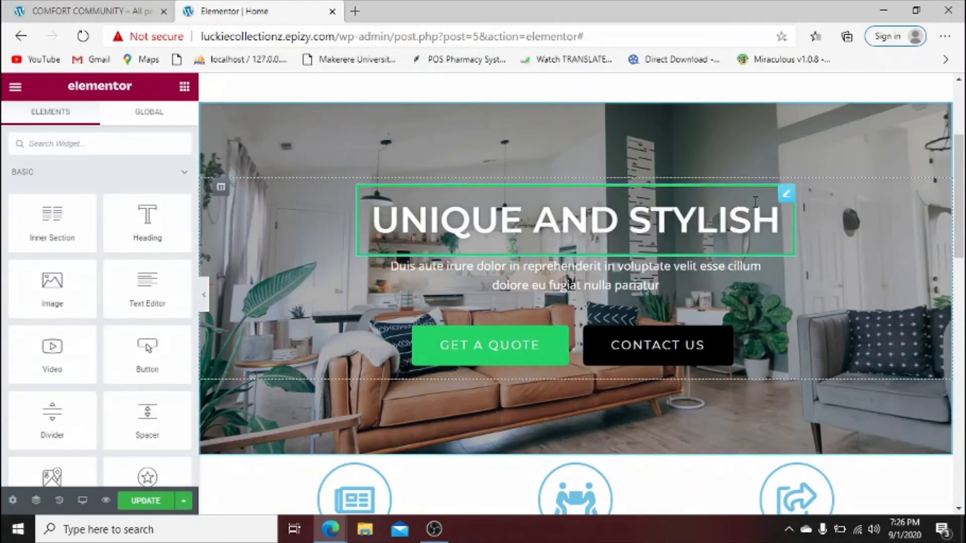
# Replace the hero's main title "Unique and Stylish" with "WELCOME".
pyautogui.moveTo(773, 219); pyautogui.dragTo(359, 232)
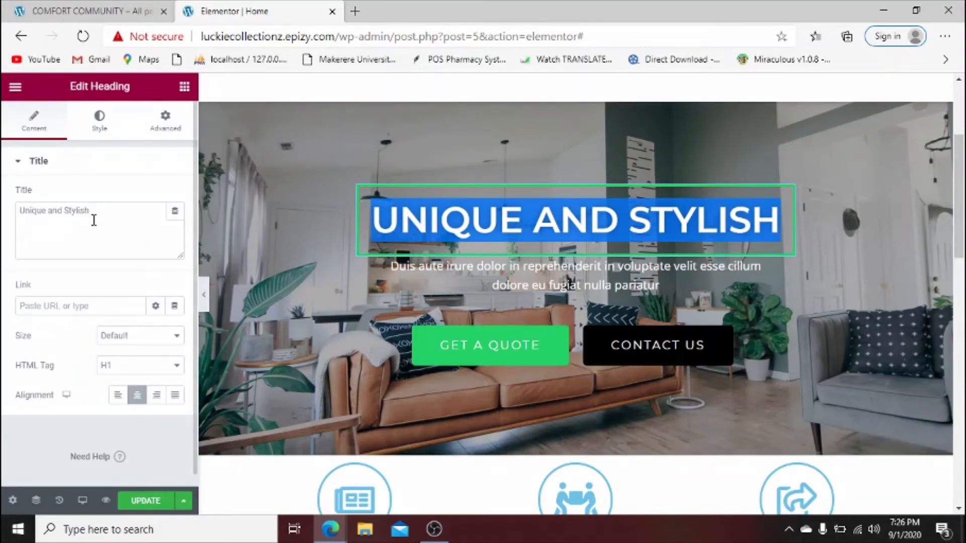
pyautogui.moveTo(93, 218); pyautogui.dragTo(4, 232)
pyautogui.write('WELCOME')
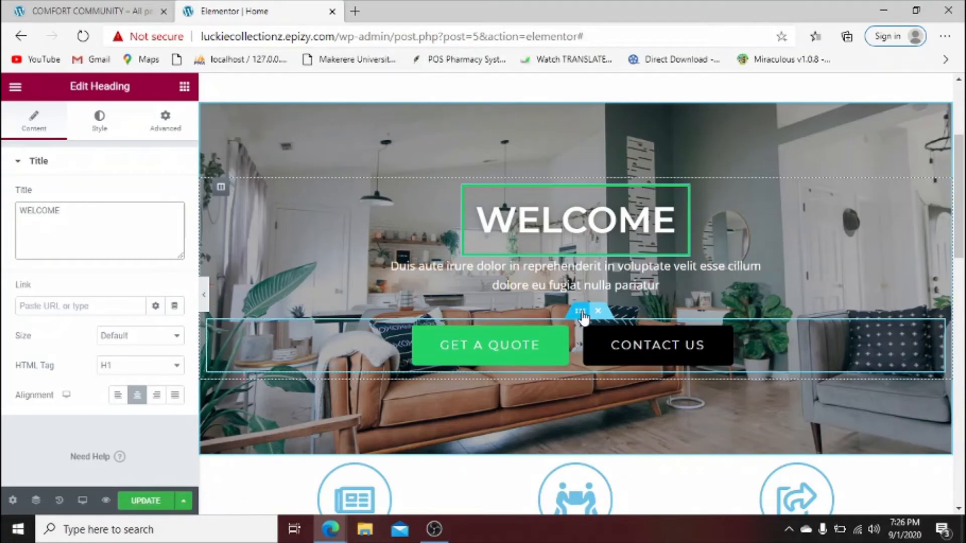
# Open the hero's Get a Quote button for editing and review the icon box section below.
pyautogui.click(581, 315)
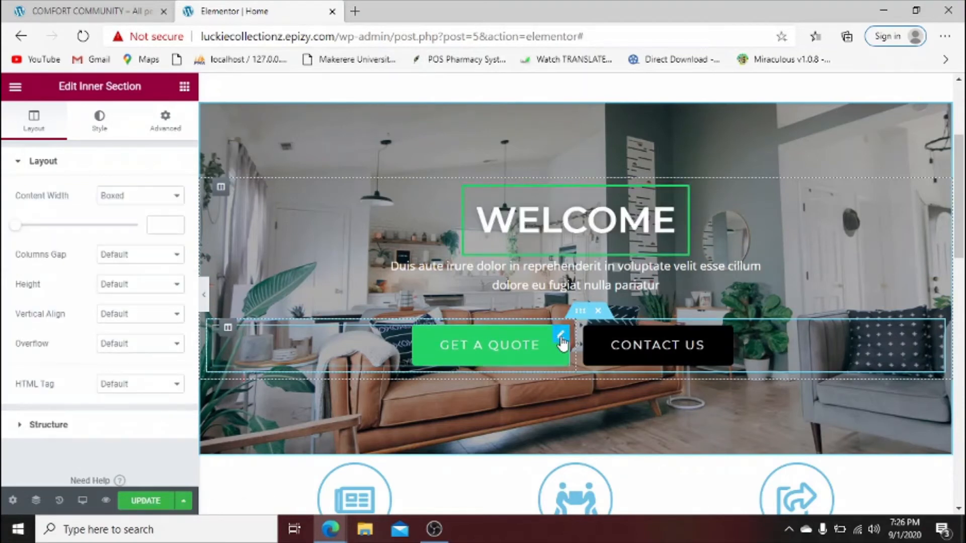
pyautogui.click(562, 335)
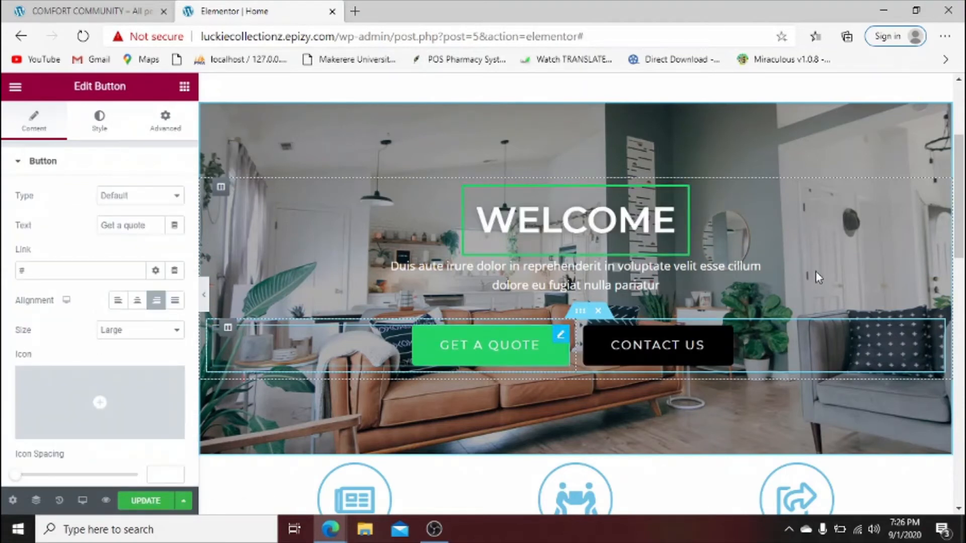
pyautogui.scroll(-4, 819, 274)
pyautogui.scroll(-3, 576, 292)
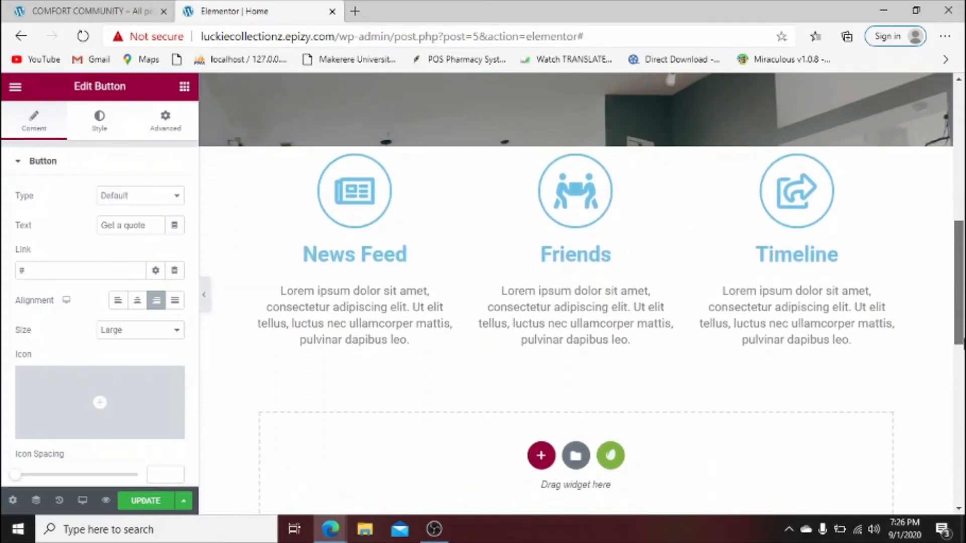
pyautogui.scroll(1, 576, 292)
pyautogui.scroll(6, 576, 291)
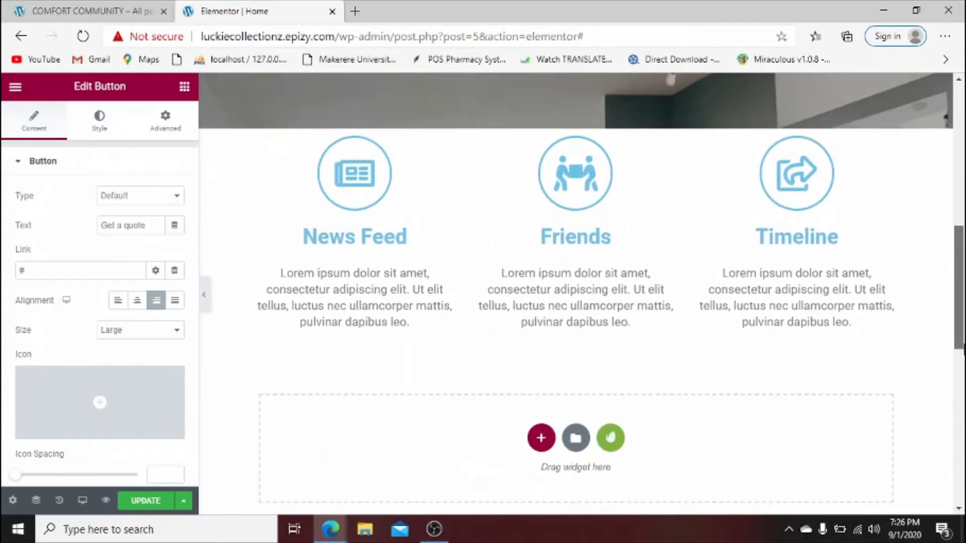
# Update the home page in Elementor, leave the editor and open the live Addicts community site.
pyautogui.scroll(-6, 888, 122)
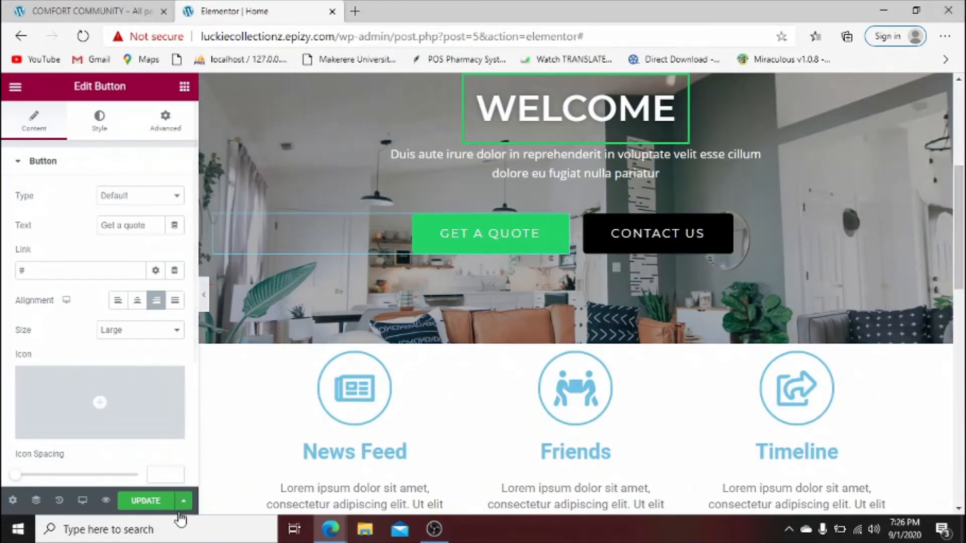
pyautogui.click(146, 506)
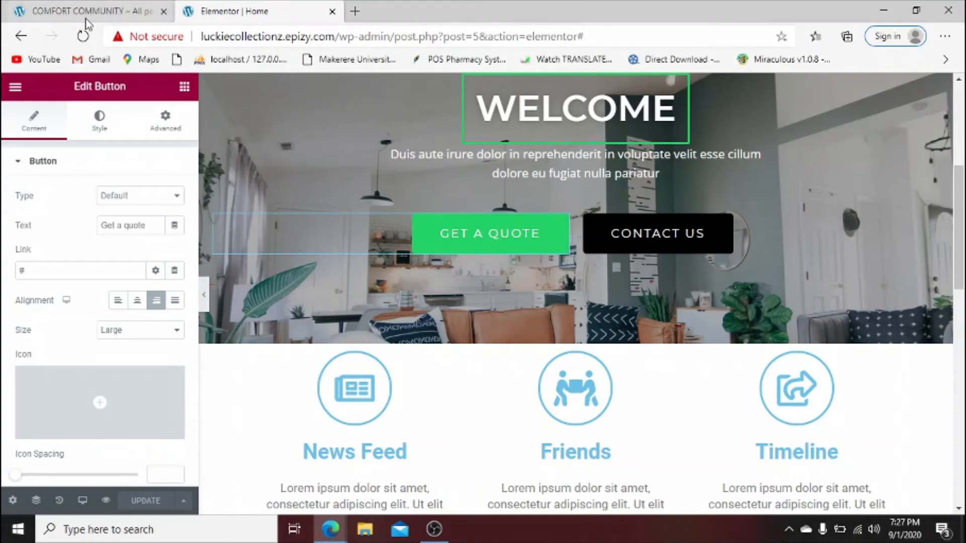
pyautogui.click(20, 38)
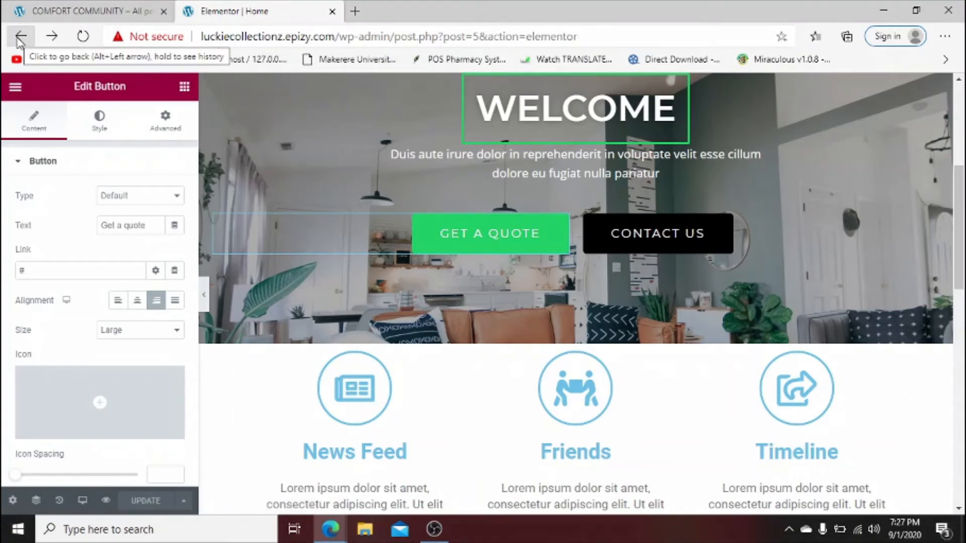
pyautogui.click(20, 38)
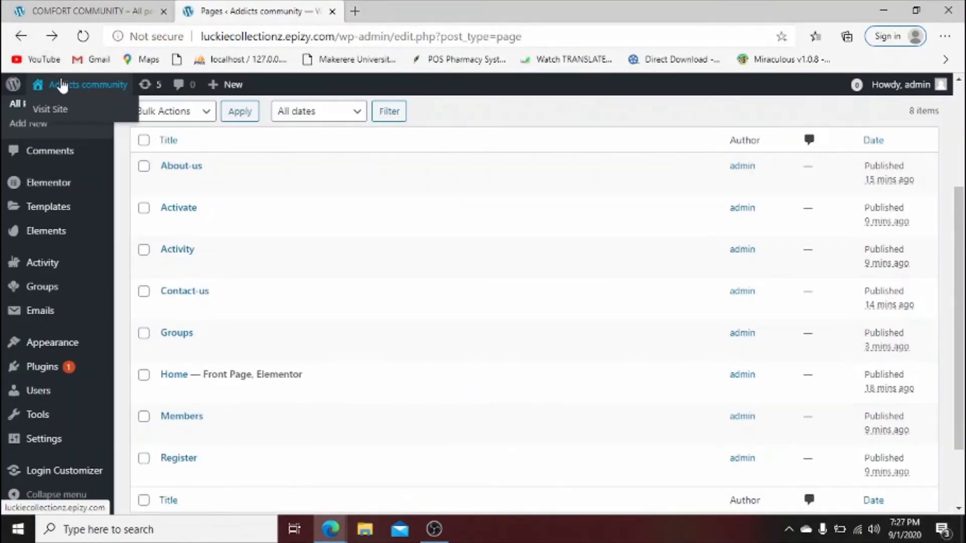
pyautogui.click(63, 90)
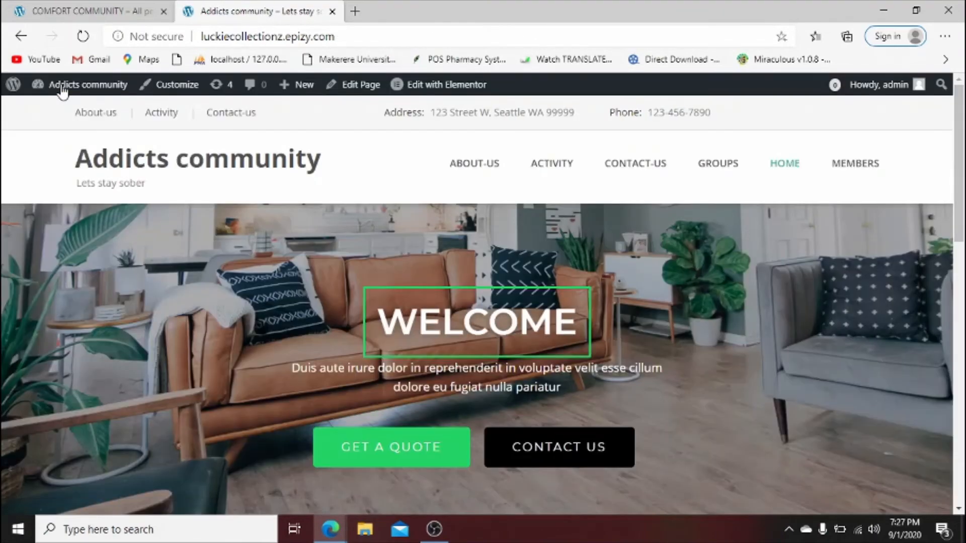
# Reload the live home page and review it from the header down to the footer.
pyautogui.click(83, 38)
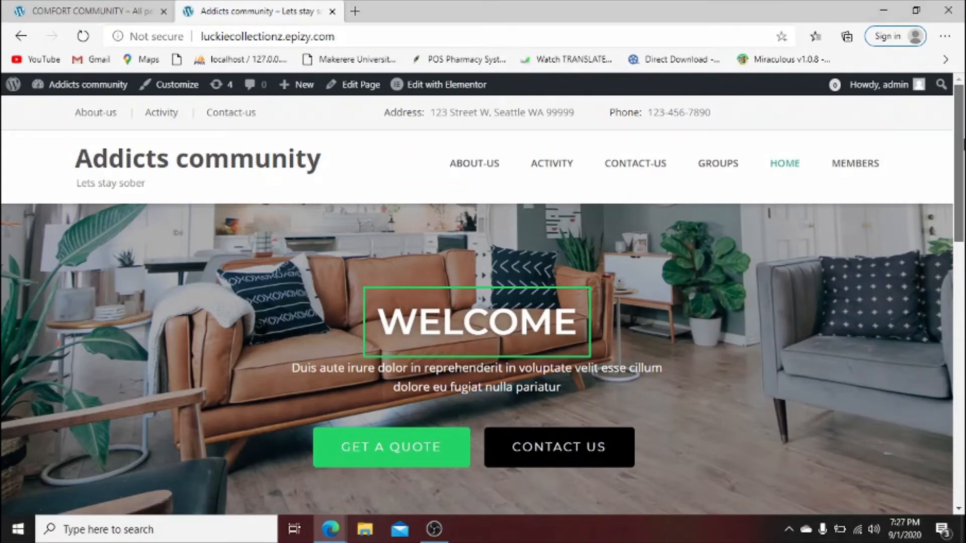
pyautogui.scroll(-10, 483, 302)
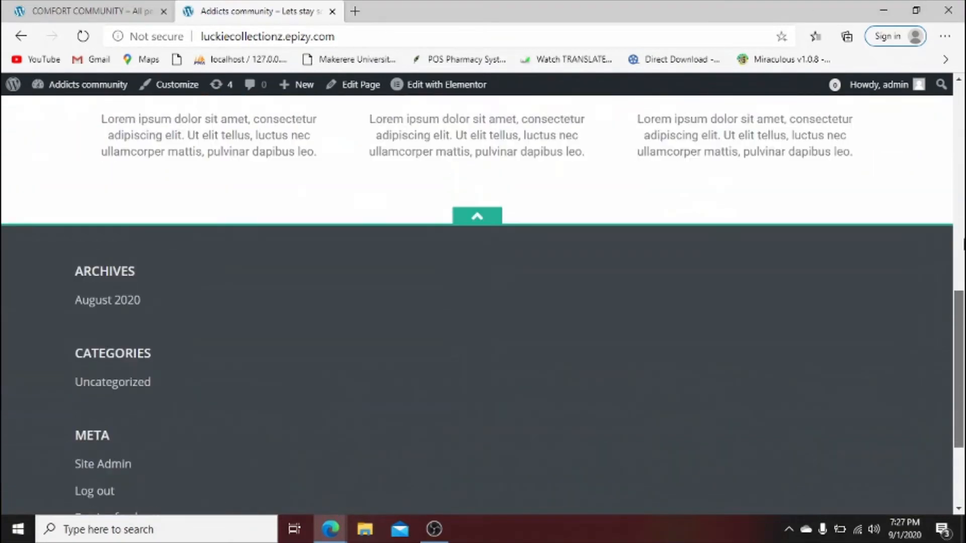
pyautogui.moveTo(964, 244); pyautogui.dragTo(962, 85)
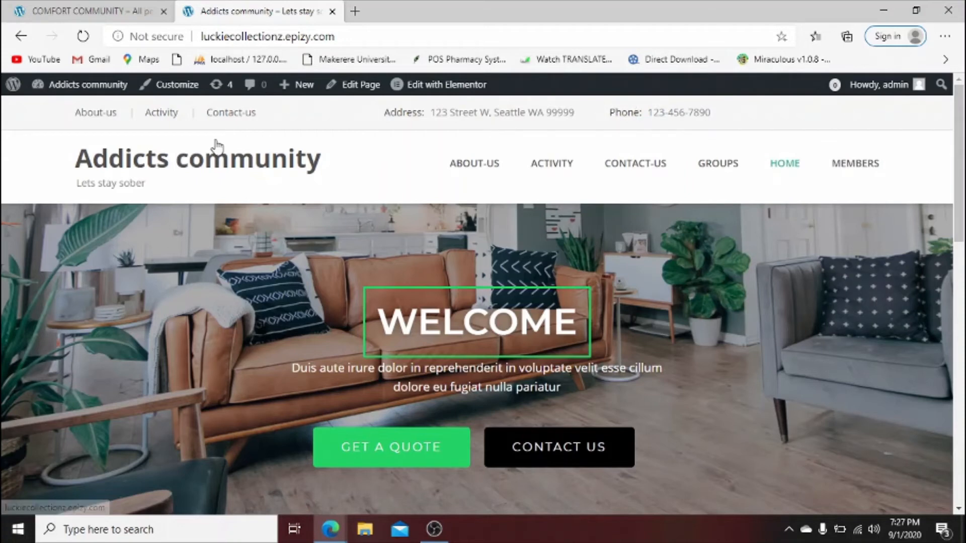
# Open the theme customizer's Contact Information settings and clear the phone entry from Contact Information 1.
pyautogui.click(172, 93)
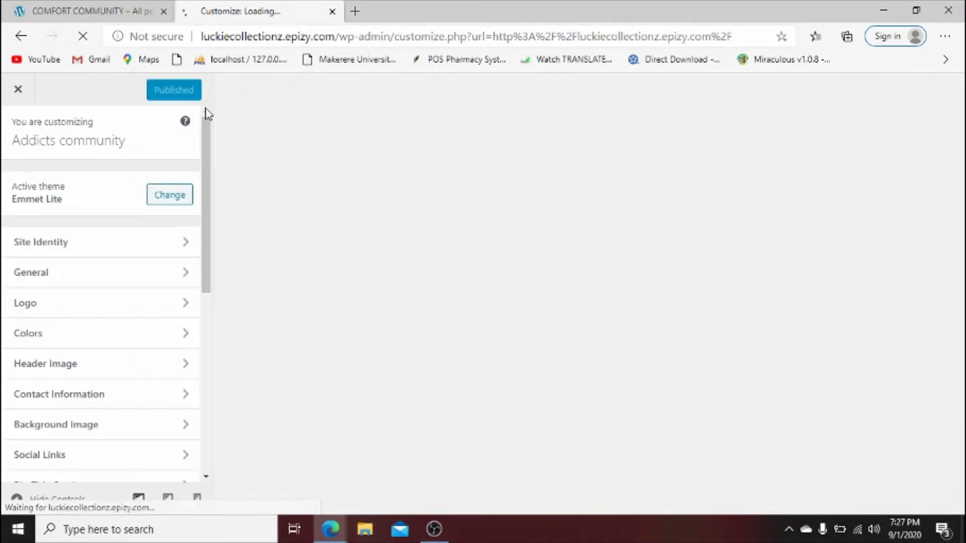
pyautogui.scroll(-1, 204, 158)
pyautogui.scroll(-3, 204, 158)
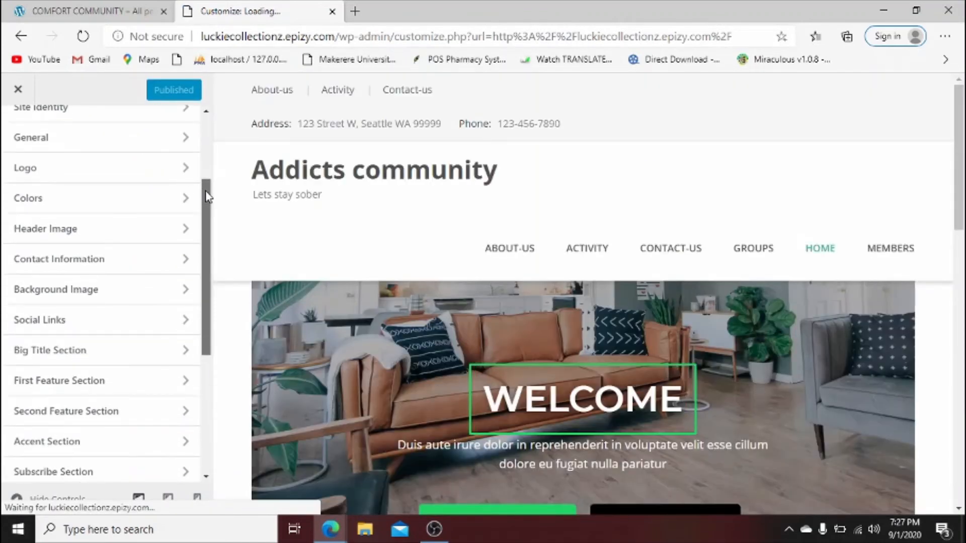
pyautogui.click(147, 261)
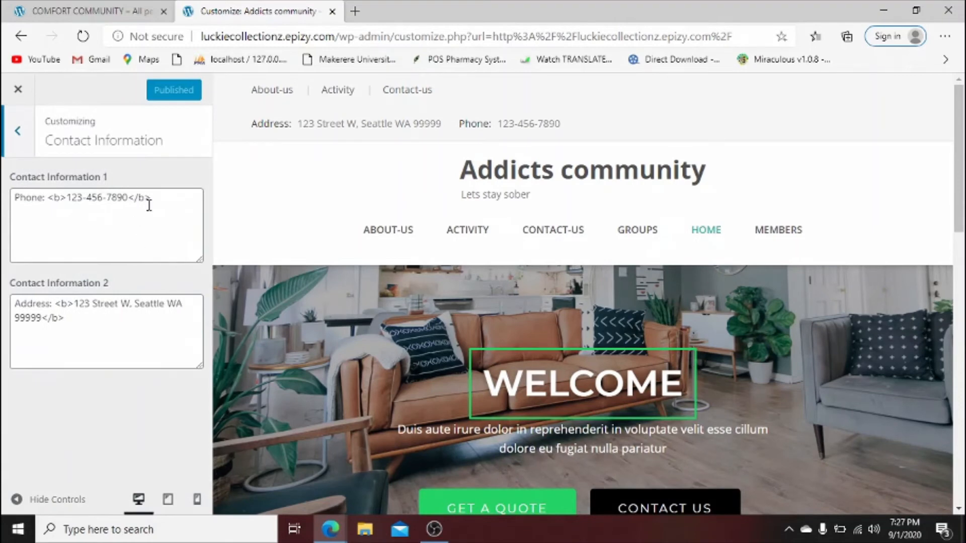
pyautogui.moveTo(153, 203); pyautogui.dragTo(6, 203)
pyautogui.press('BackSpace')
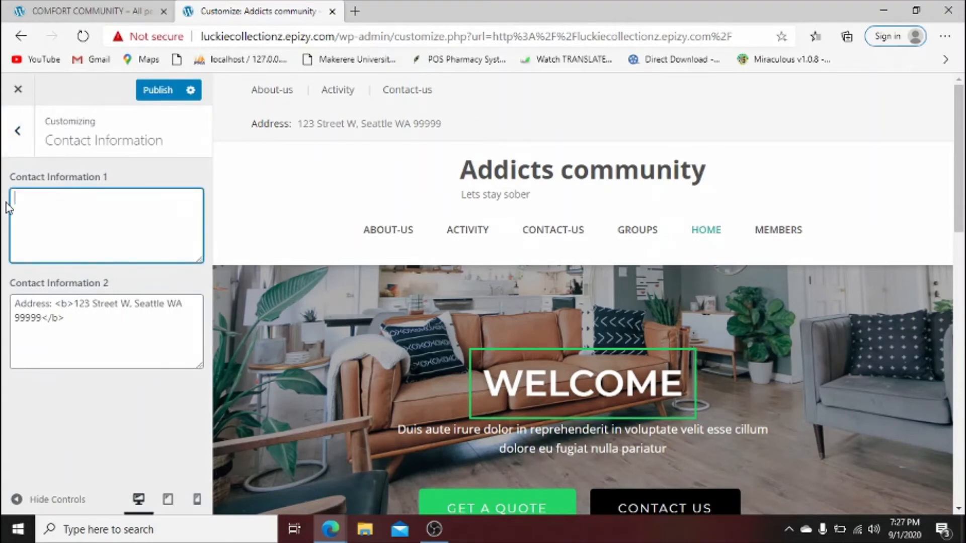
# Clear the whole address entry from Contact Information 2 and publish the customizer changes.
pyautogui.moveTo(58, 318); pyautogui.dragTo(10, 315)
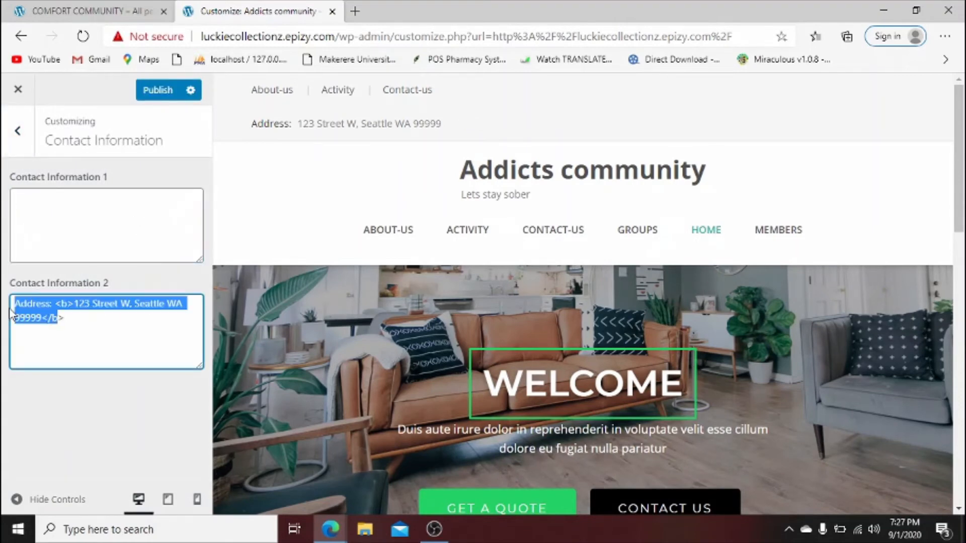
pyautogui.press('BackSpace')
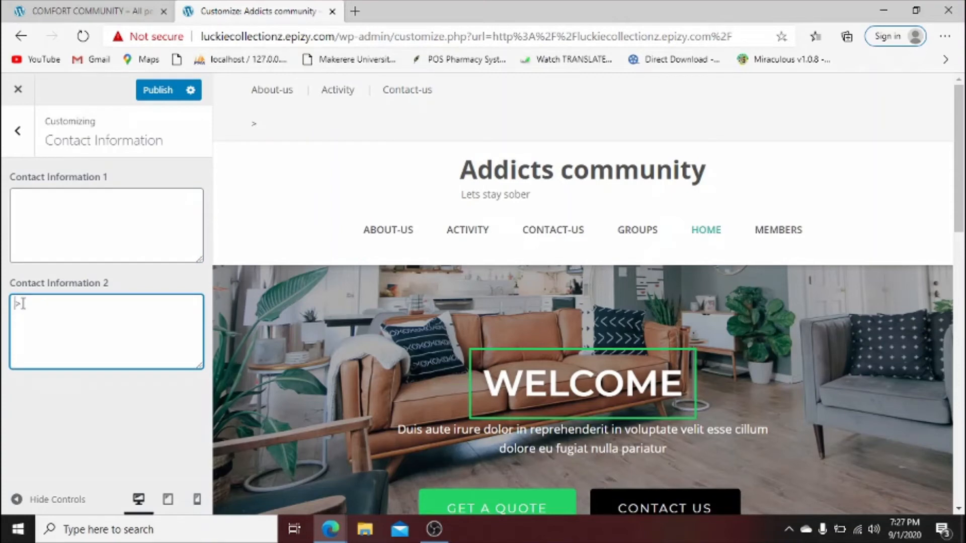
pyautogui.press('BackSpace')
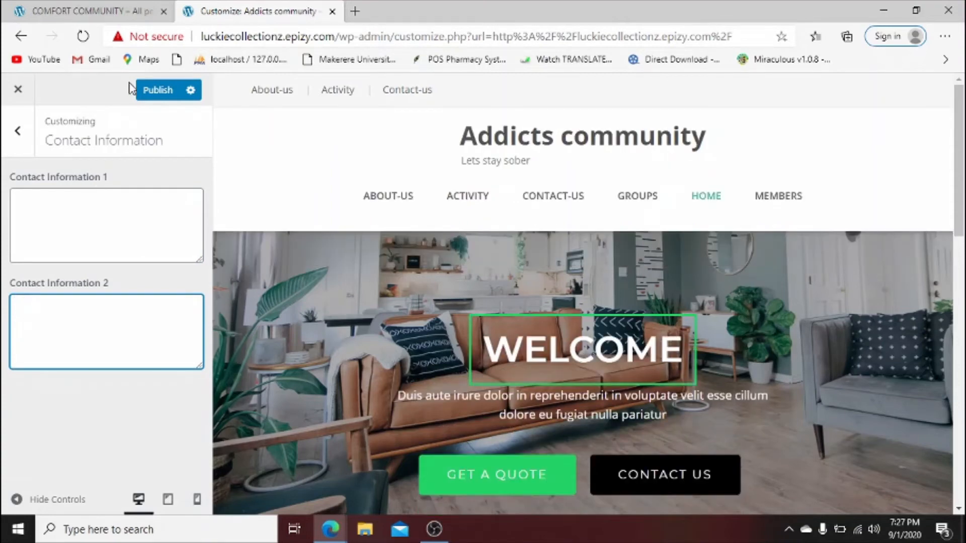
pyautogui.click(148, 96)
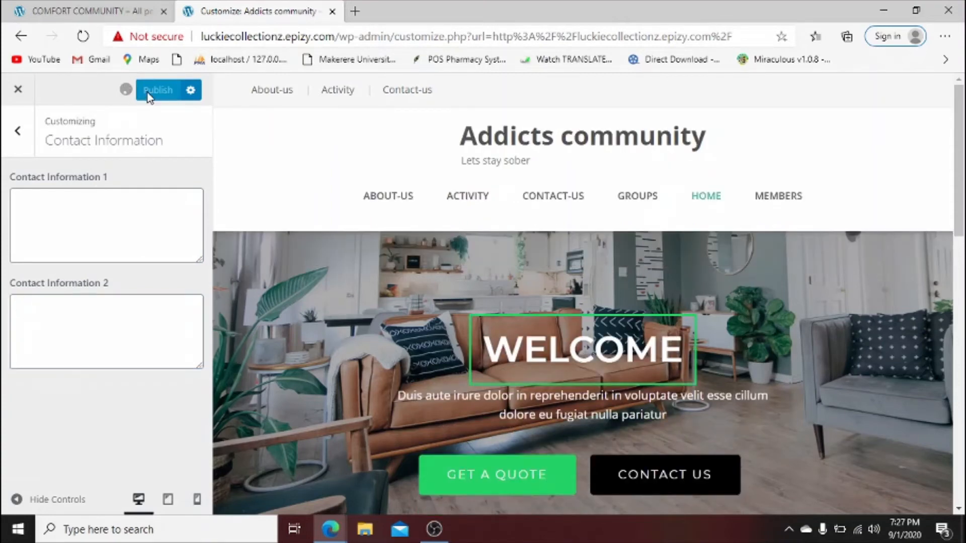
# Close the customizer and reload the live home page to check its header and navigation.
pyautogui.click(18, 91)
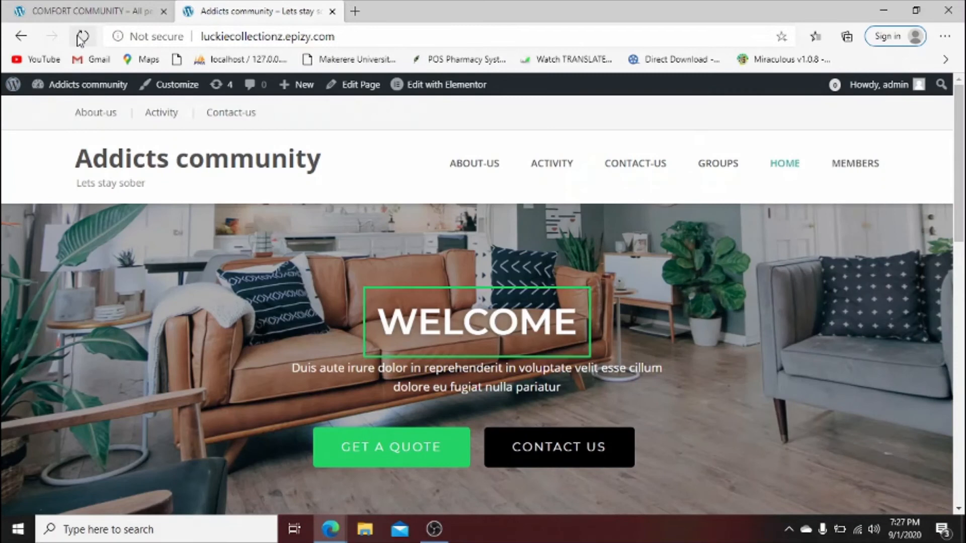
pyautogui.click(81, 37)
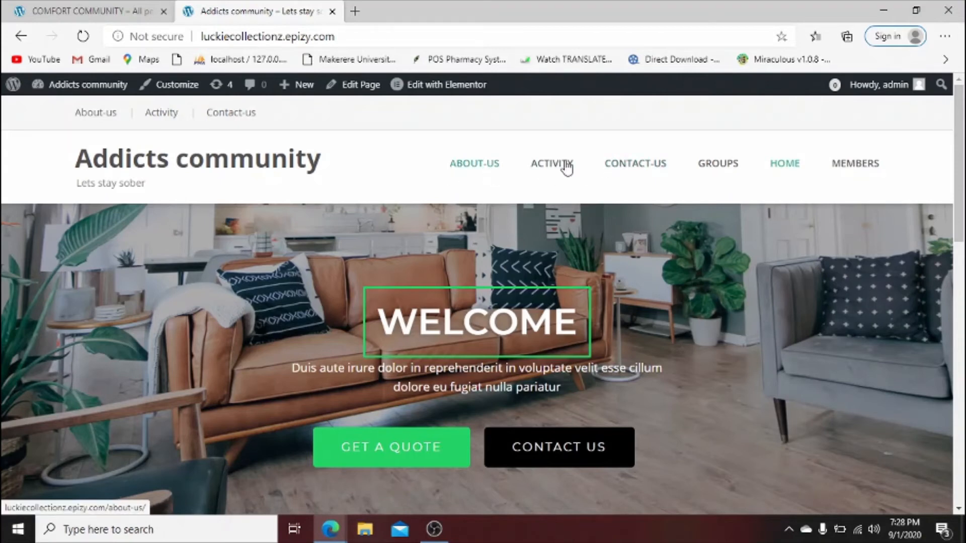
pyautogui.moveTo(964, 163); pyautogui.dragTo(964, 170)
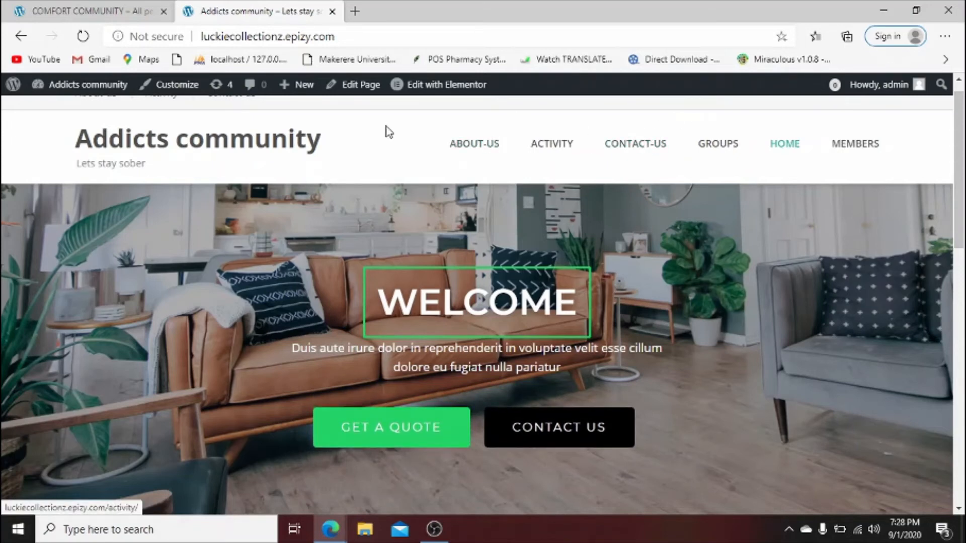
# Go to the Menus settings in the WordPress dashboard and create a menu named "main menu".
pyautogui.moveTo(95, 95)
pyautogui.click(87, 110)
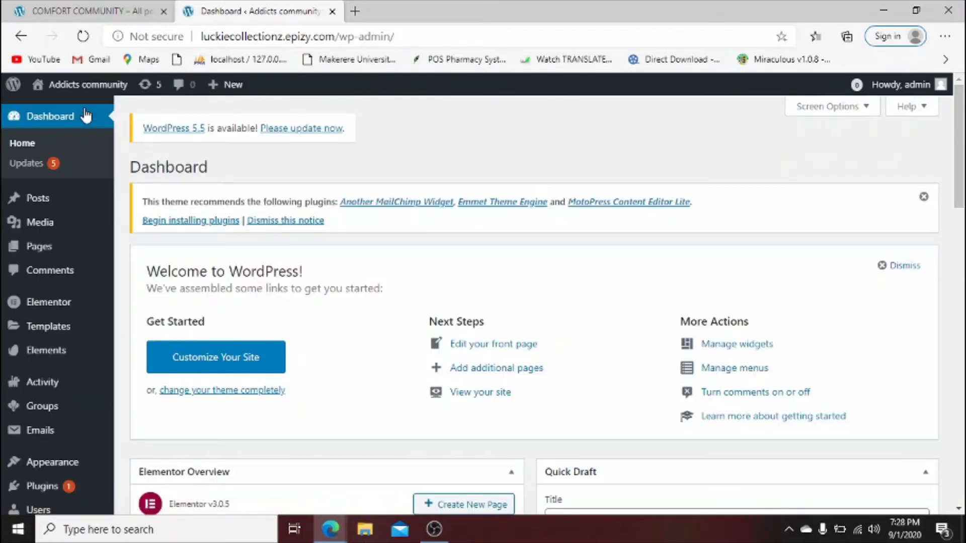
pyautogui.moveTo(56, 466)
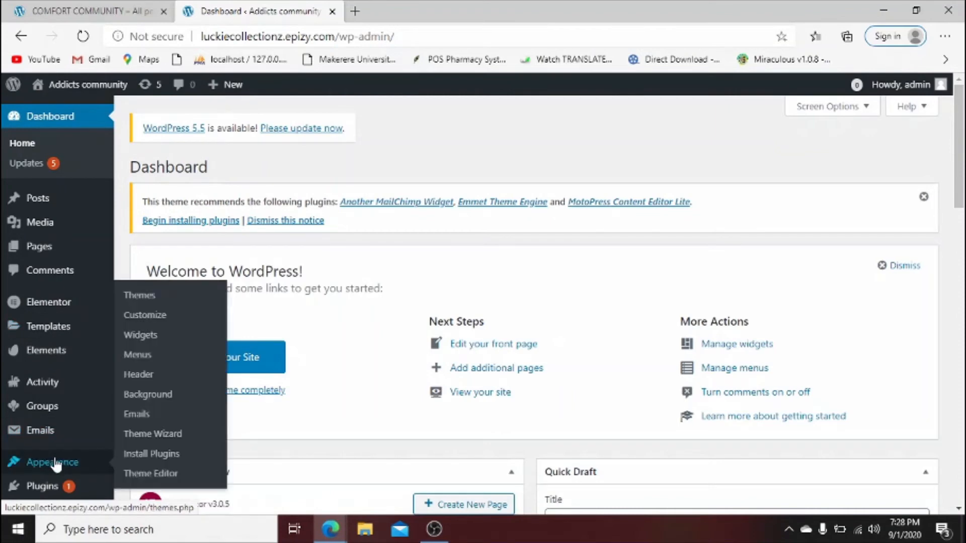
pyautogui.click(137, 355)
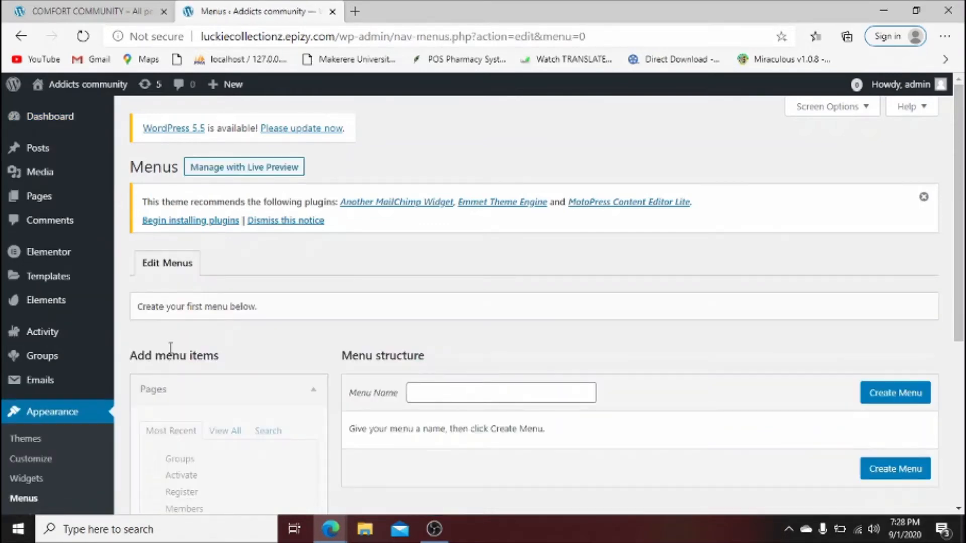
pyautogui.click(483, 388)
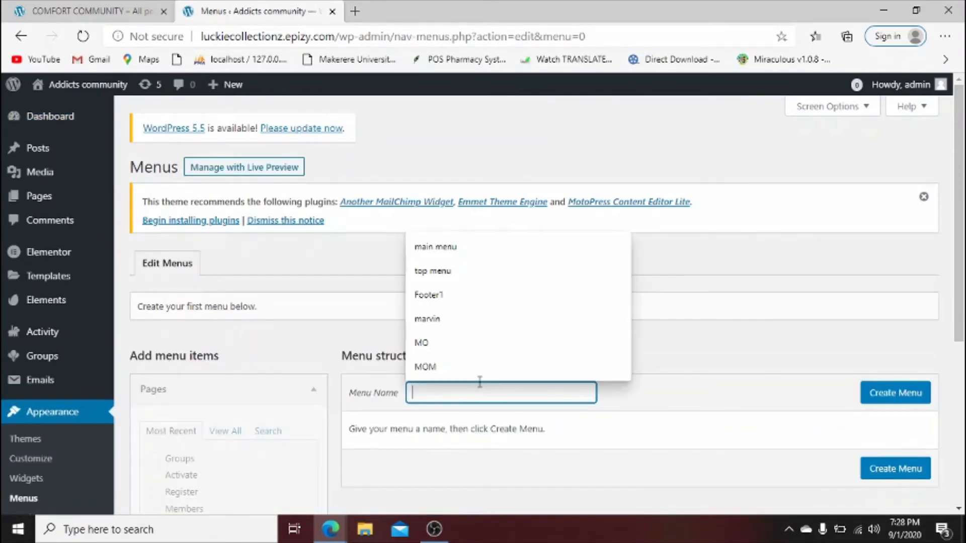
pyautogui.click(439, 254)
pyautogui.click(874, 391)
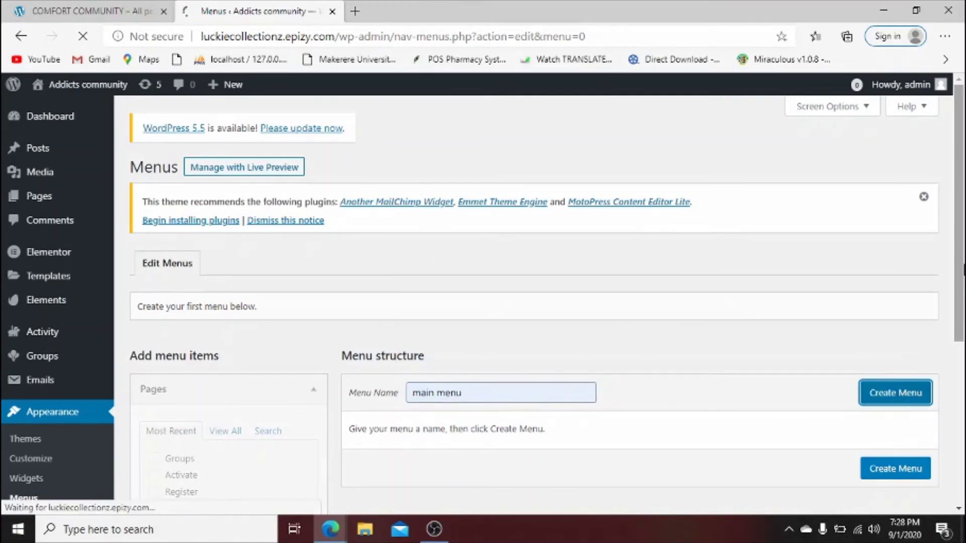
# Add the Home, Activity, Groups and Members pages to the main menu from the full page list.
pyautogui.scroll(-2, 470, 347)
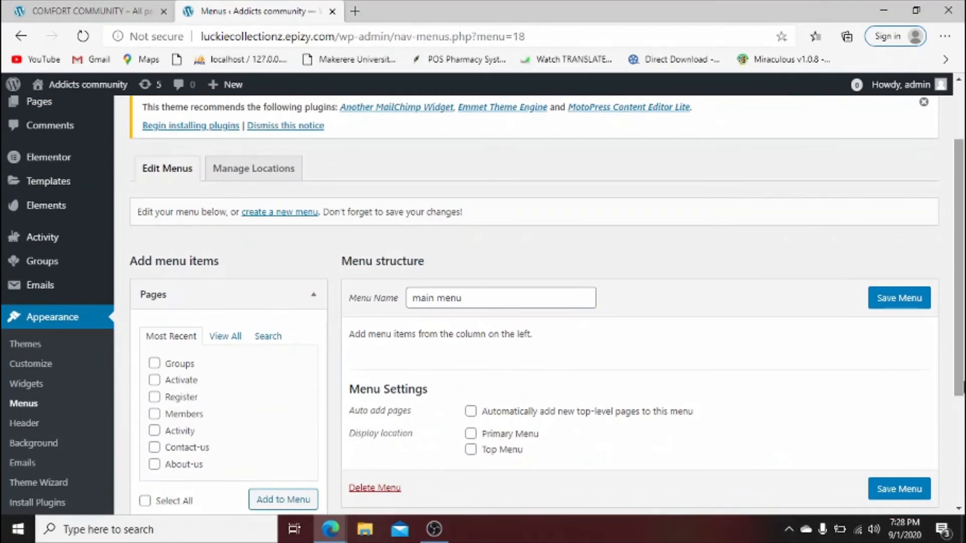
pyautogui.click(212, 340)
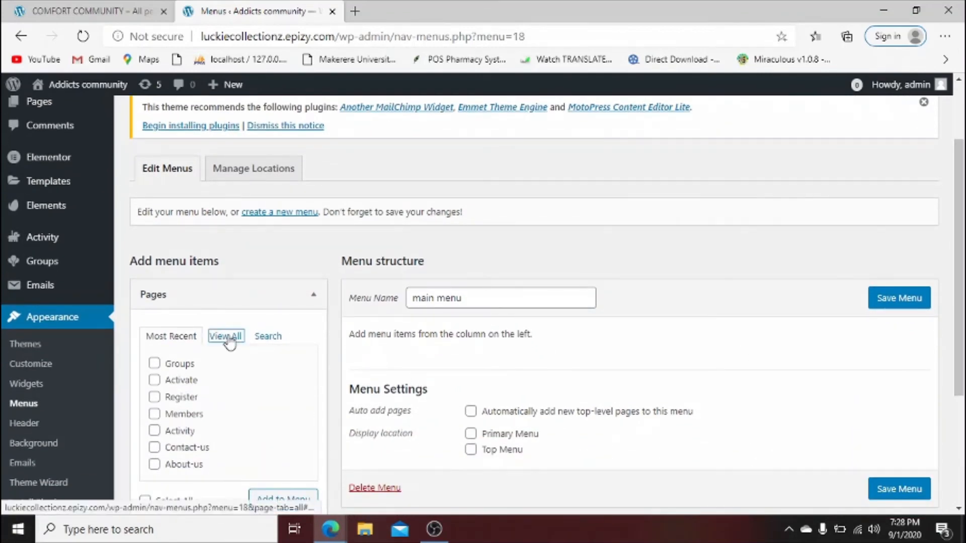
pyautogui.click(155, 363)
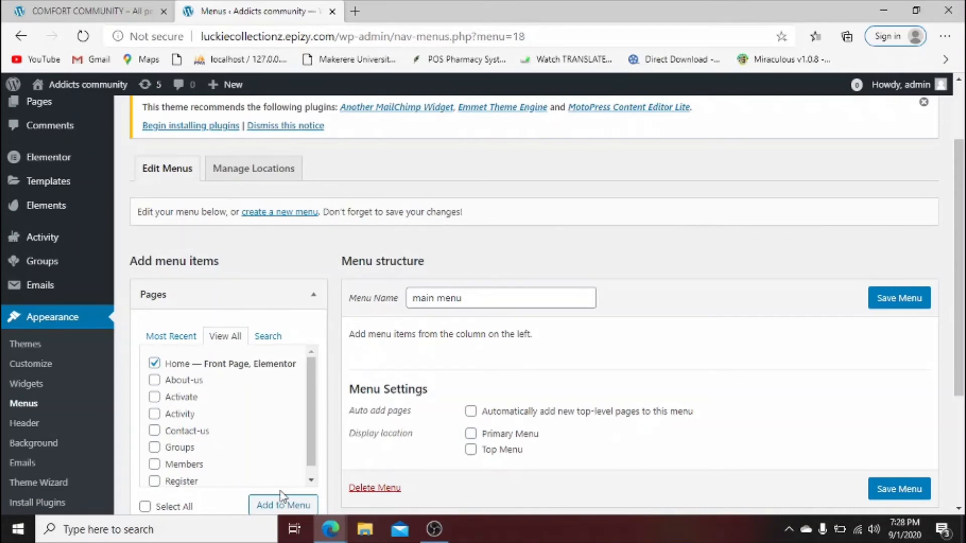
pyautogui.click(154, 413)
pyautogui.click(308, 402)
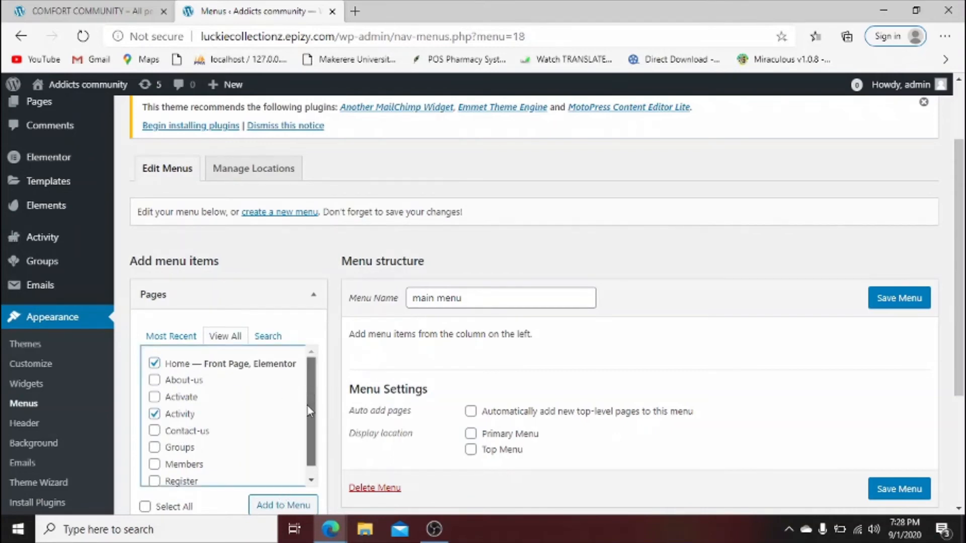
pyautogui.click(155, 448)
pyautogui.click(154, 464)
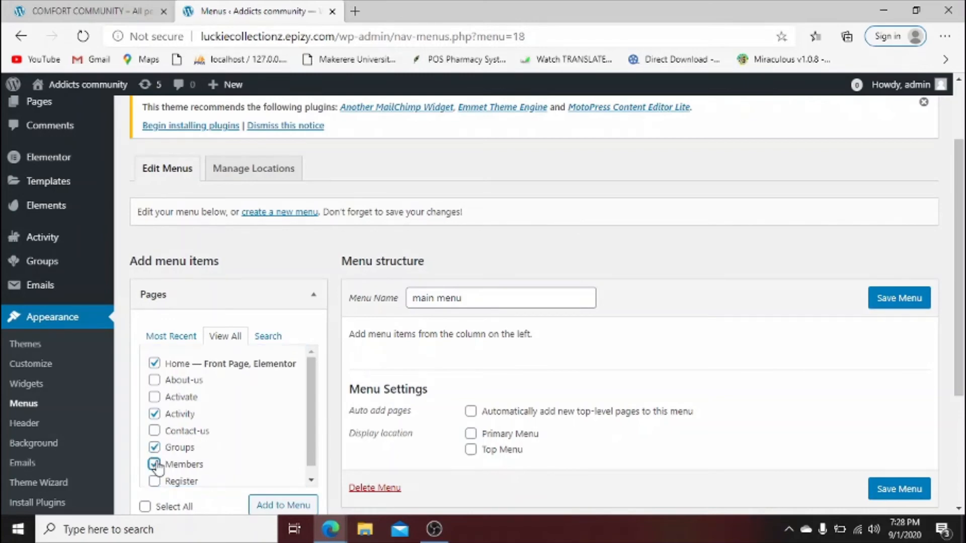
pyautogui.click(283, 506)
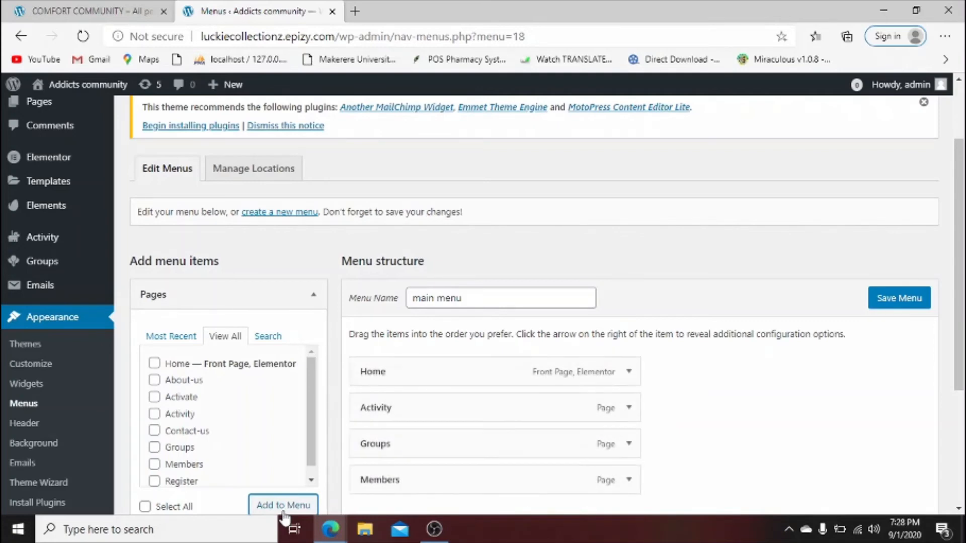
# Assign the main menu to the Primary Menu display location and save it.
pyautogui.moveTo(961, 325); pyautogui.dragTo(964, 434)
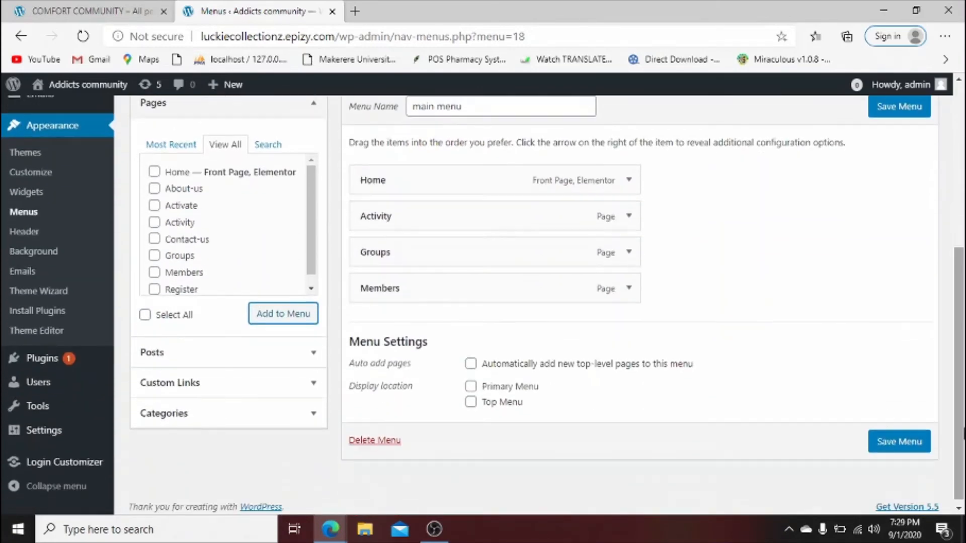
pyautogui.click(471, 387)
pyautogui.click(882, 443)
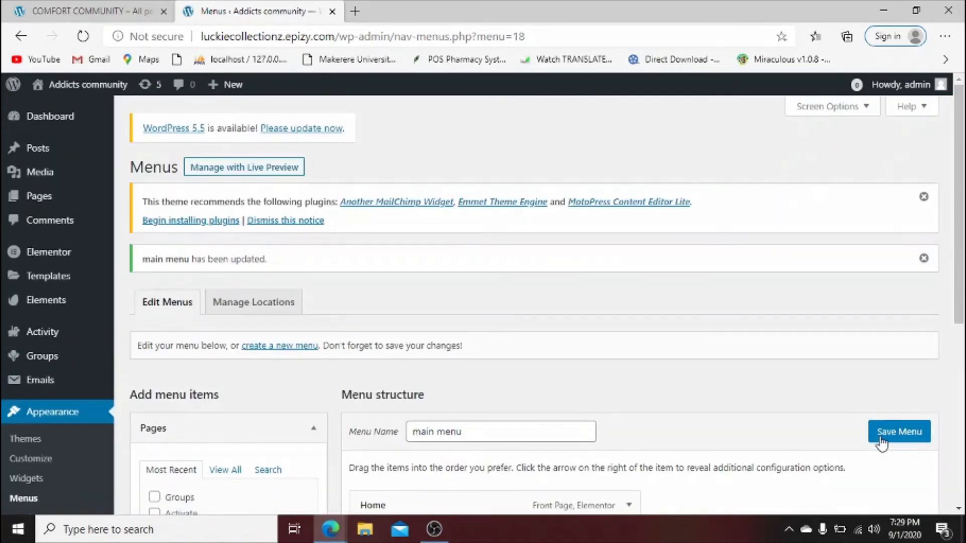
# Create a second navigation menu named "top menu".
pyautogui.click(285, 348)
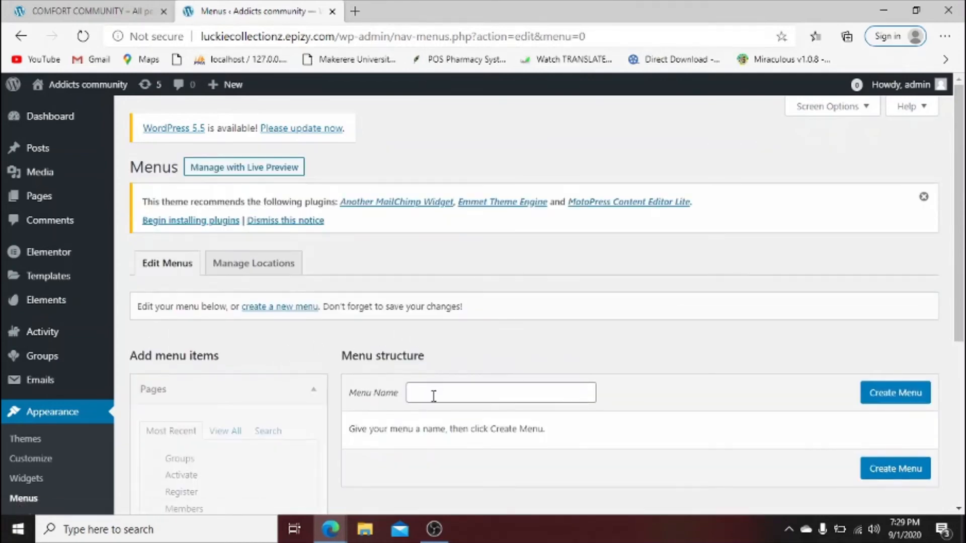
pyautogui.click(434, 394)
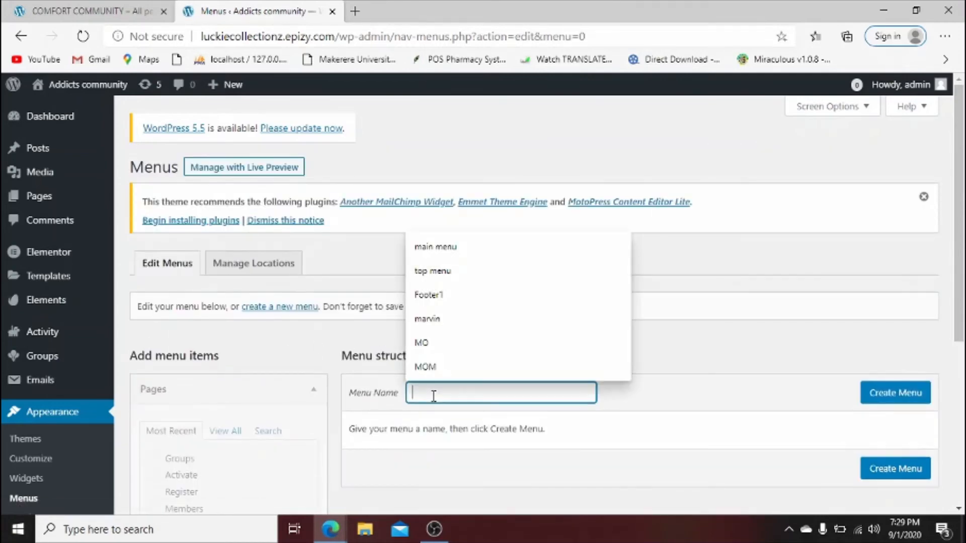
pyautogui.click(454, 272)
pyautogui.click(874, 392)
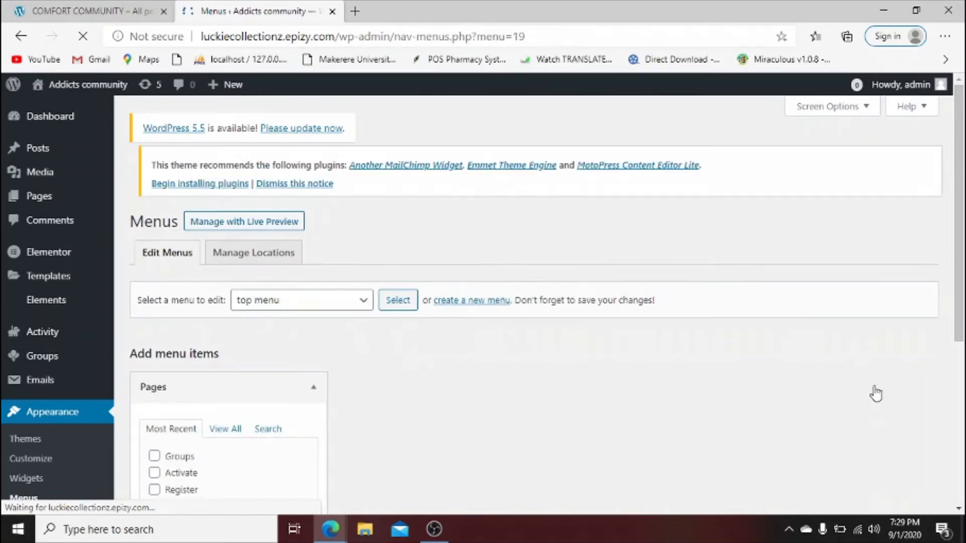
# Look through the Posts, Custom Links and Categories sources available for adding items to the top menu.
pyautogui.scroll(-3, 875, 392)
pyautogui.scroll(-1, 619, 358)
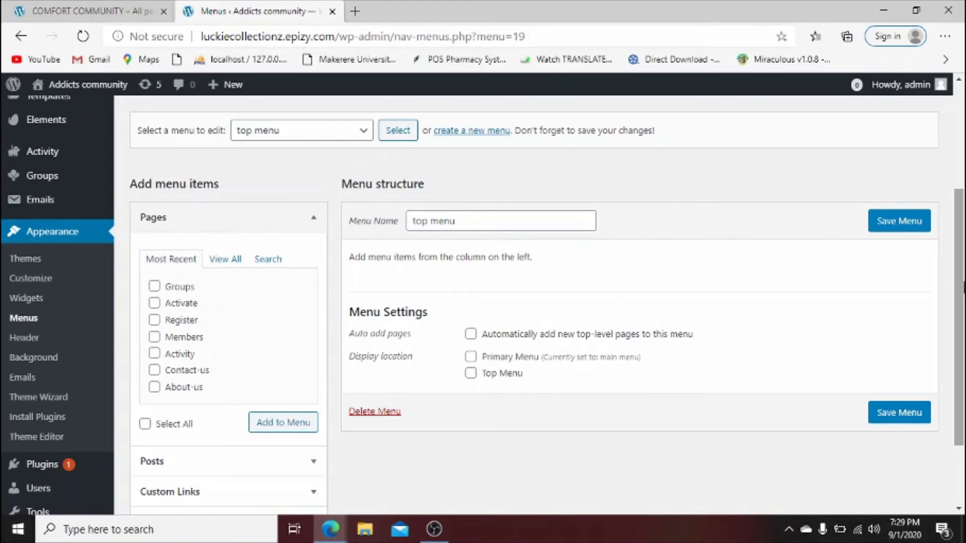
pyautogui.scroll(-2, 962, 287)
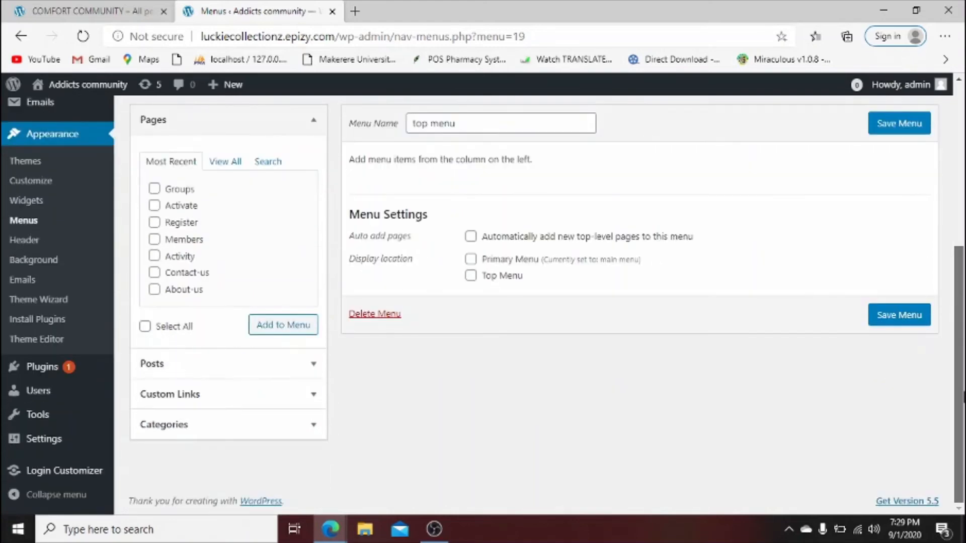
pyautogui.click(308, 362)
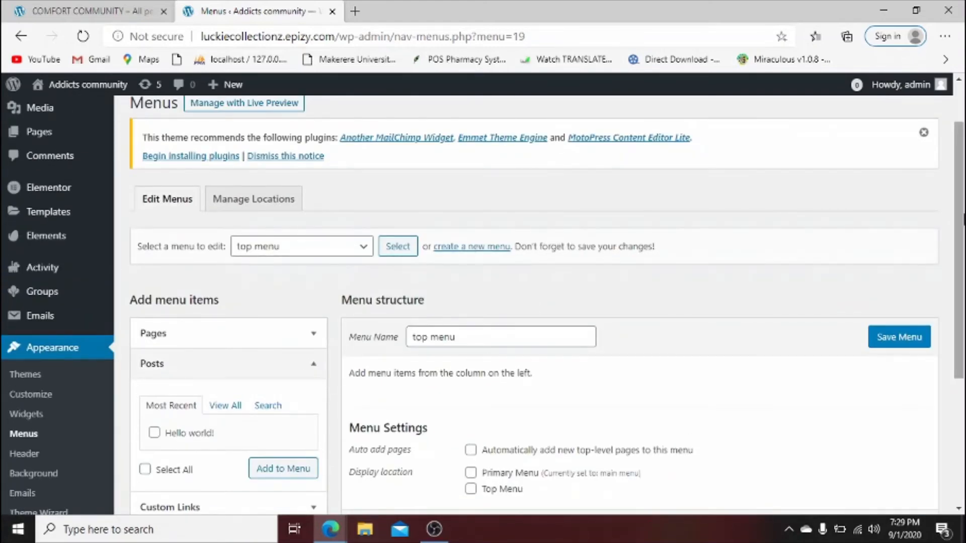
pyautogui.scroll(-4, 960, 352)
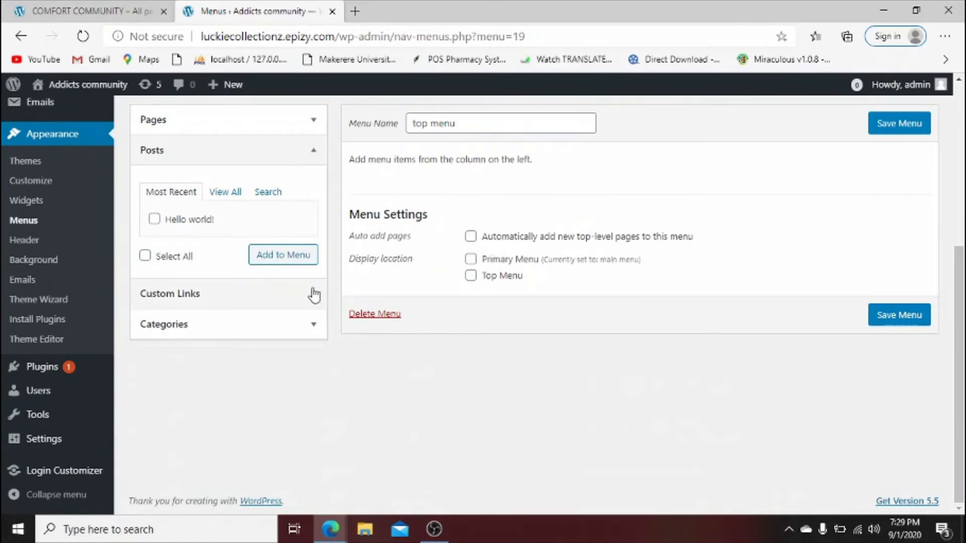
pyautogui.click(314, 296)
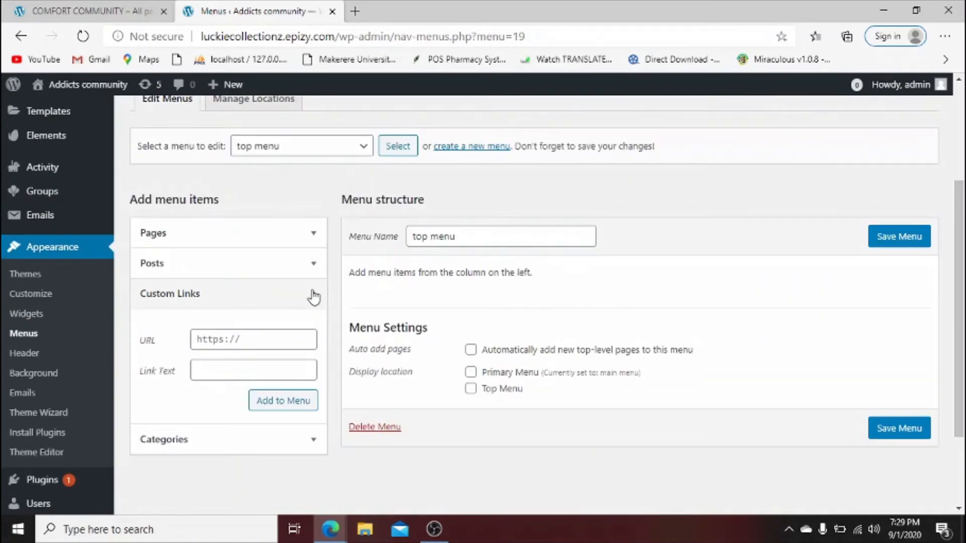
pyautogui.click(313, 442)
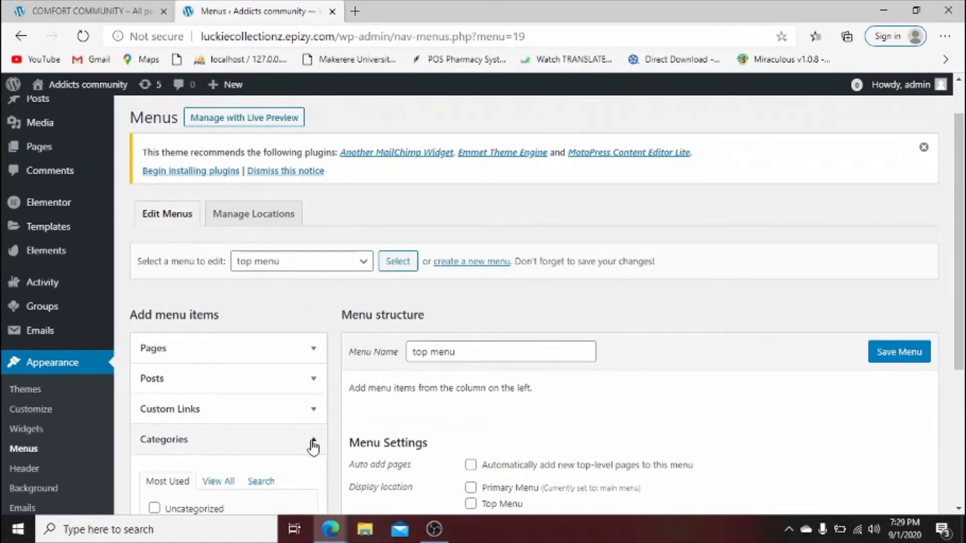
# Add the Activate and Register pages to the top menu and save it with the Top Menu display location.
pyautogui.click(311, 360)
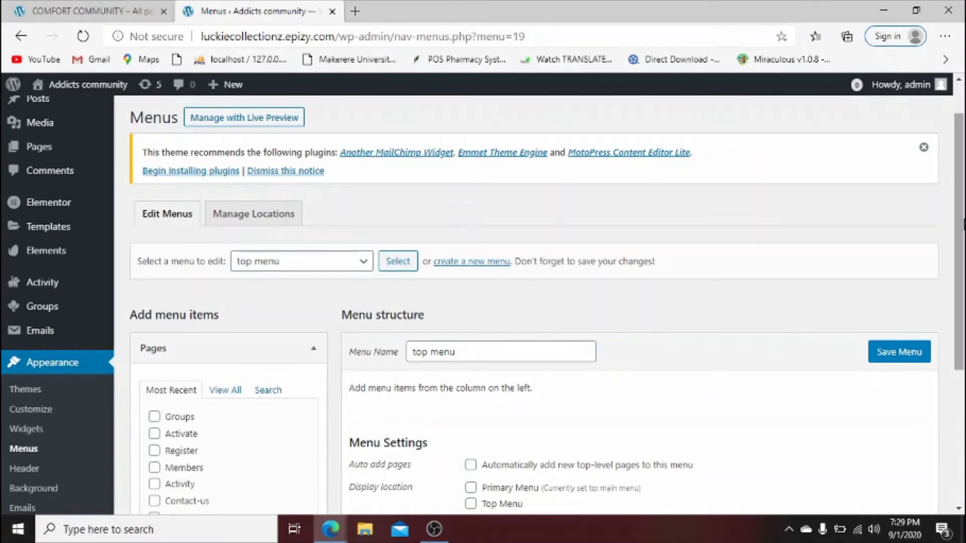
pyautogui.scroll(-4, 352, 327)
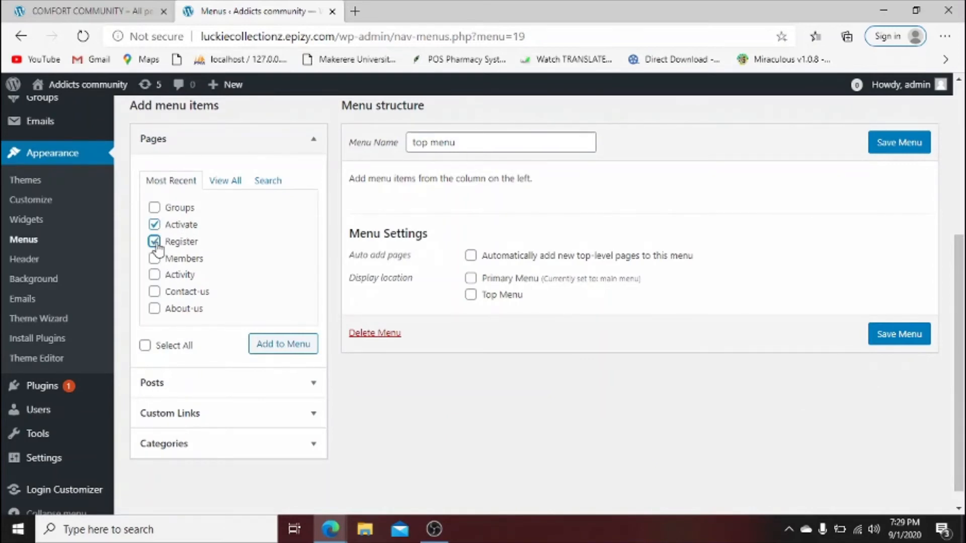
pyautogui.click(283, 345)
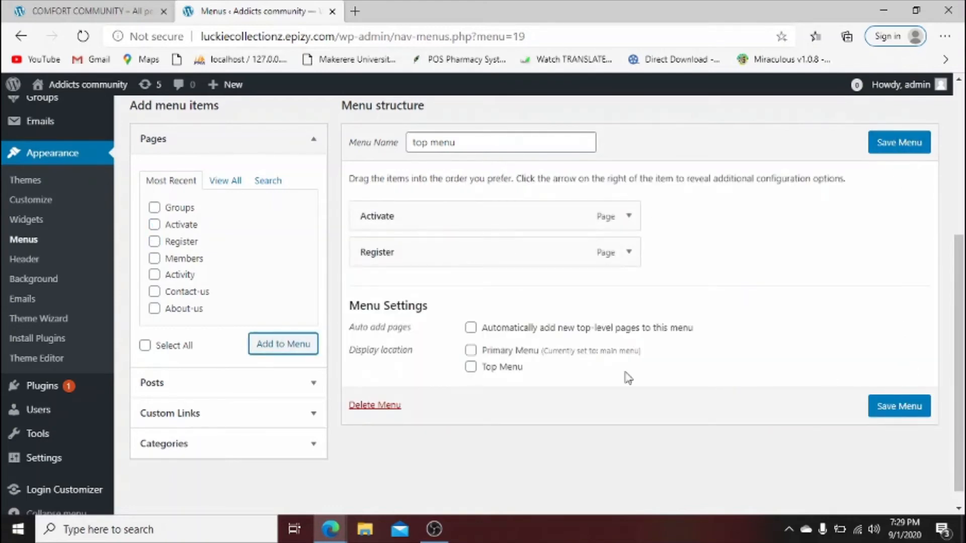
pyautogui.click(470, 368)
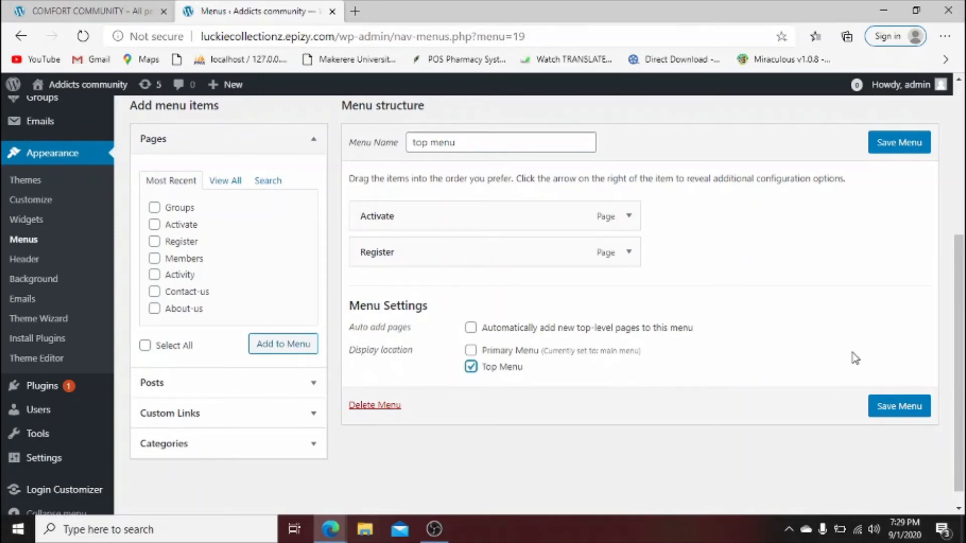
pyautogui.click(879, 408)
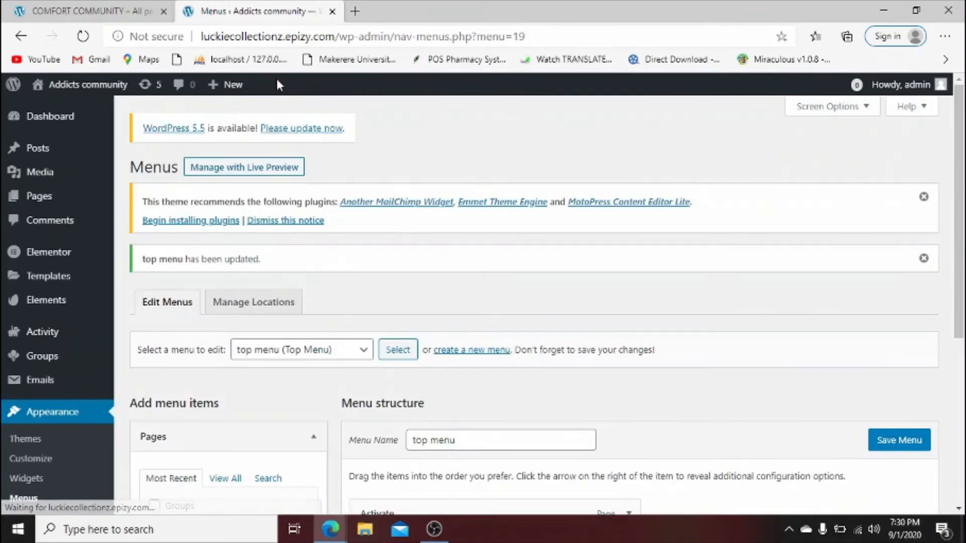
# Visit the live site to check its menus and test the Get a Quote and Contact Us buttons on the home page.
pyautogui.moveTo(81, 84)
pyautogui.click(73, 110)
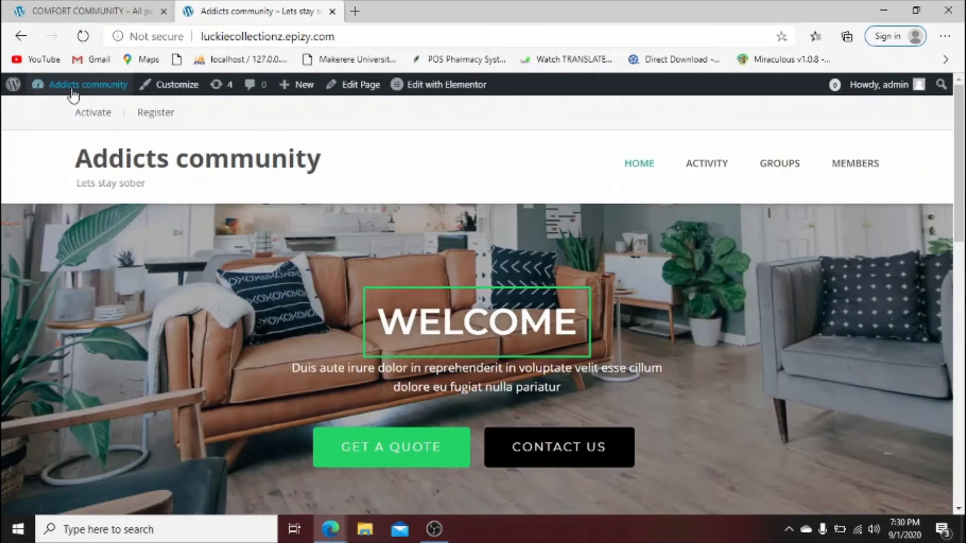
pyautogui.click(90, 40)
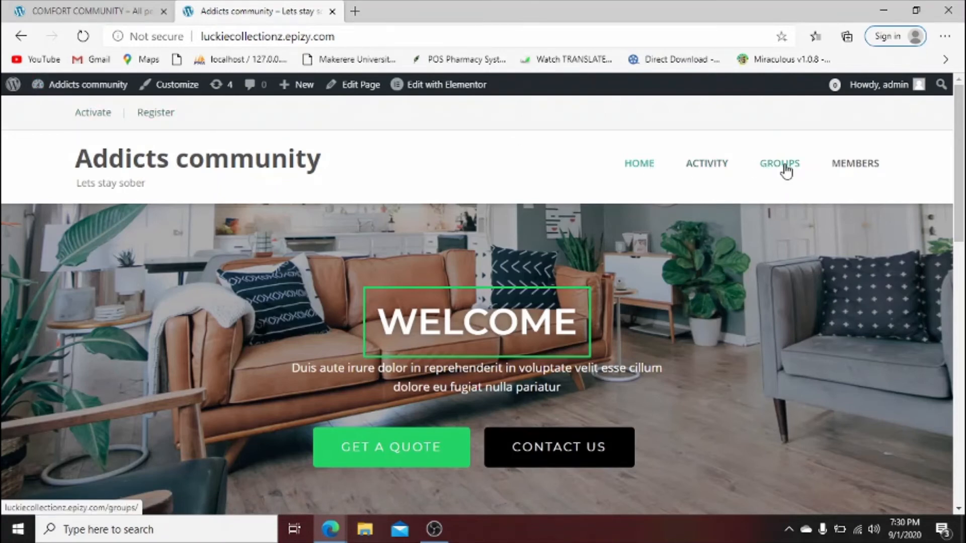
pyautogui.moveTo(961, 159); pyautogui.dragTo(964, 193)
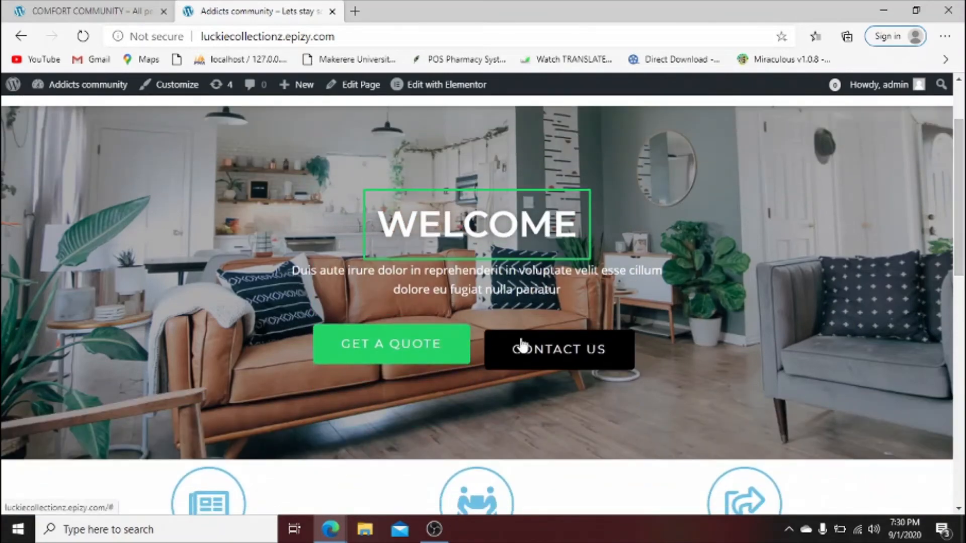
pyautogui.click(431, 343)
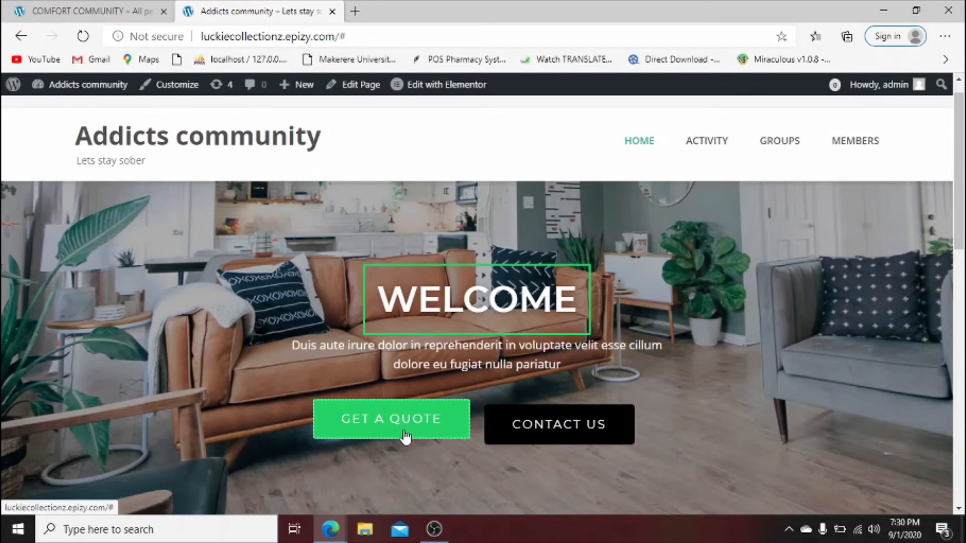
pyautogui.click(515, 433)
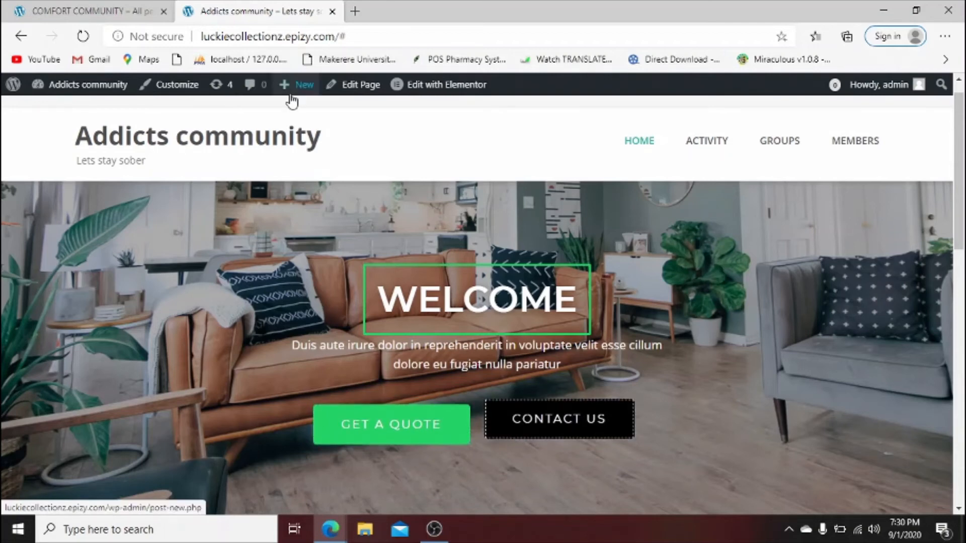
# Open the Home page in Elementor and bring up the settings of the Get a Quote button.
pyautogui.click(352, 84)
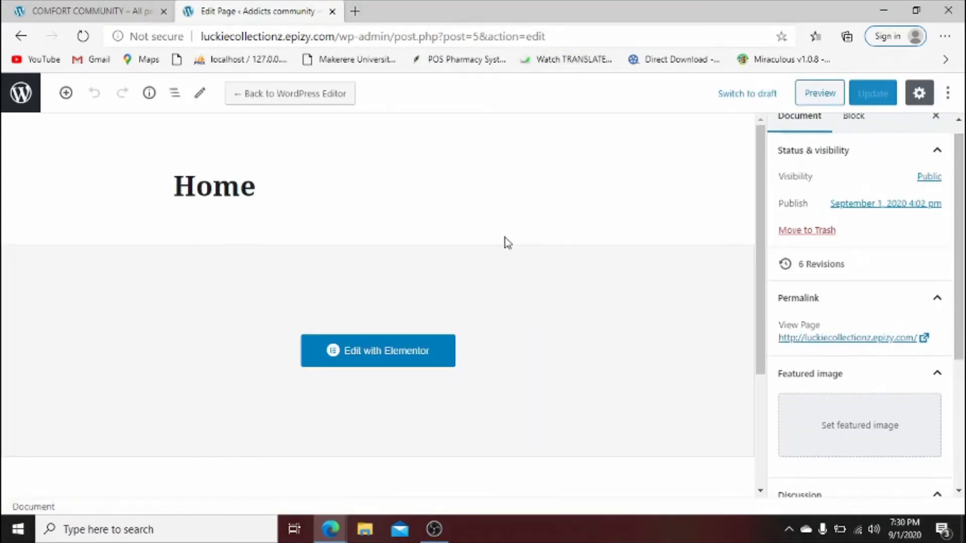
pyautogui.click(424, 347)
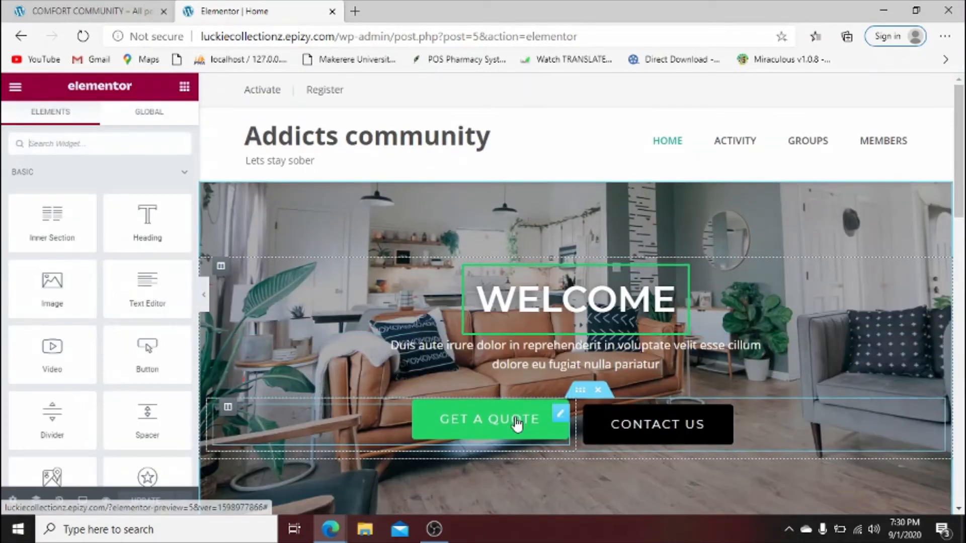
pyautogui.click(558, 417)
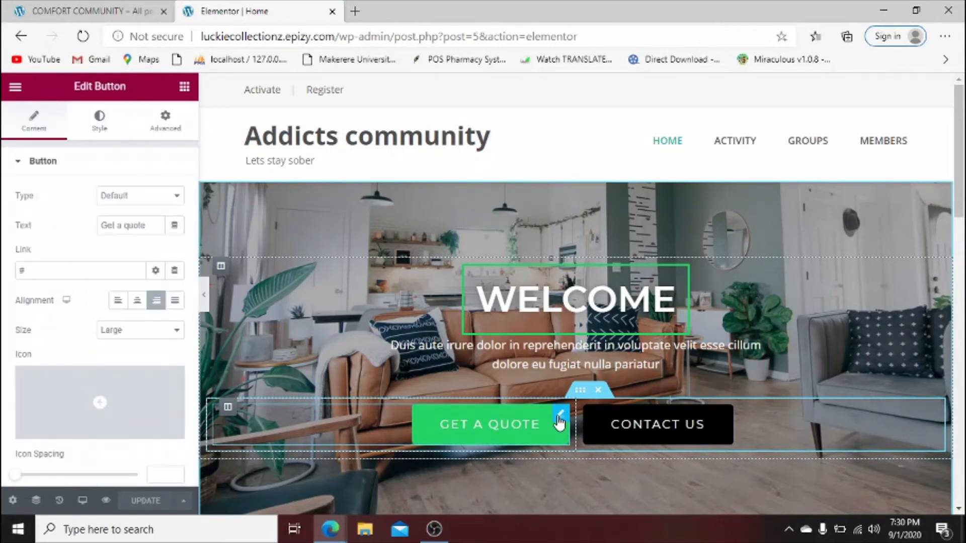
# Replace the Get a Quote button's text with "ABOUT-US".
pyautogui.click(511, 421)
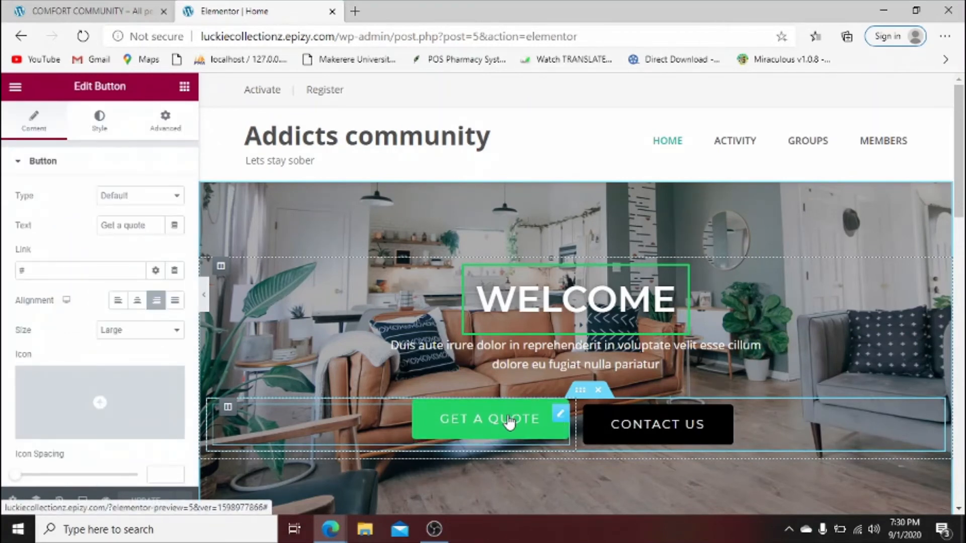
pyautogui.press('BackSpace')
pyautogui.press('BackSpace')
pyautogui.press('BackSpace')
pyautogui.press('BackSpace')
pyautogui.press('BackSpace')
pyautogui.press('BackSpace')
pyautogui.press('BackSpace')
pyautogui.press('BackSpace')
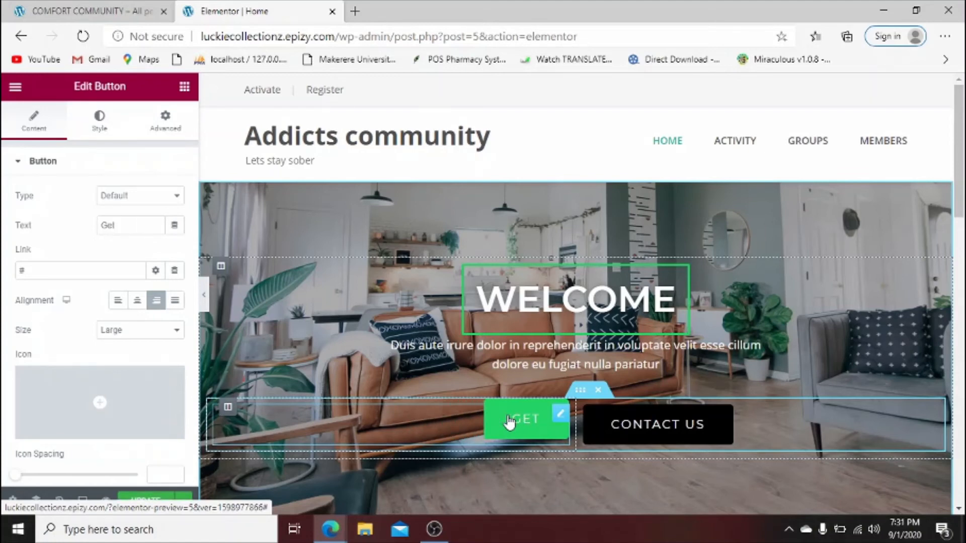
pyautogui.press('BackSpace')
pyautogui.press('BackSpace')
pyautogui.press('BackSpace')
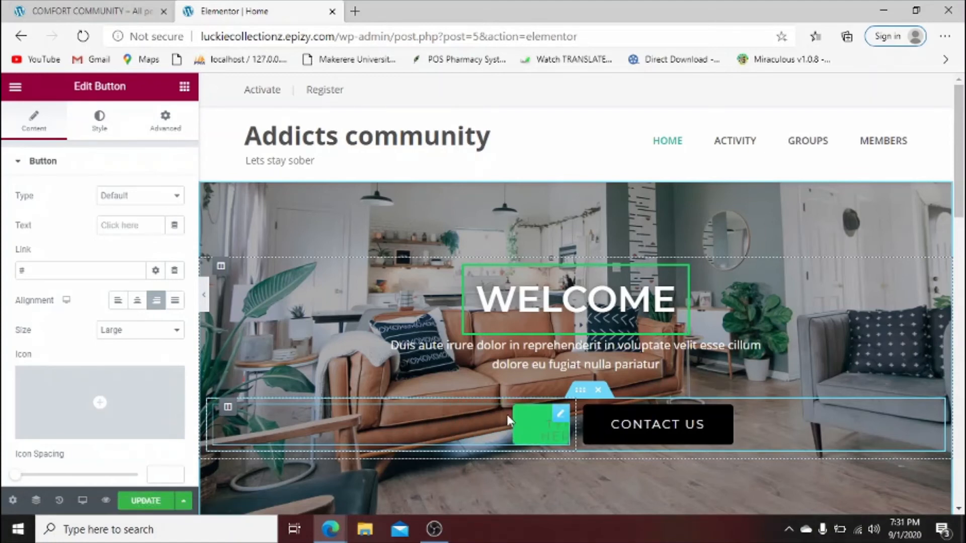
pyautogui.write('ABIUT')
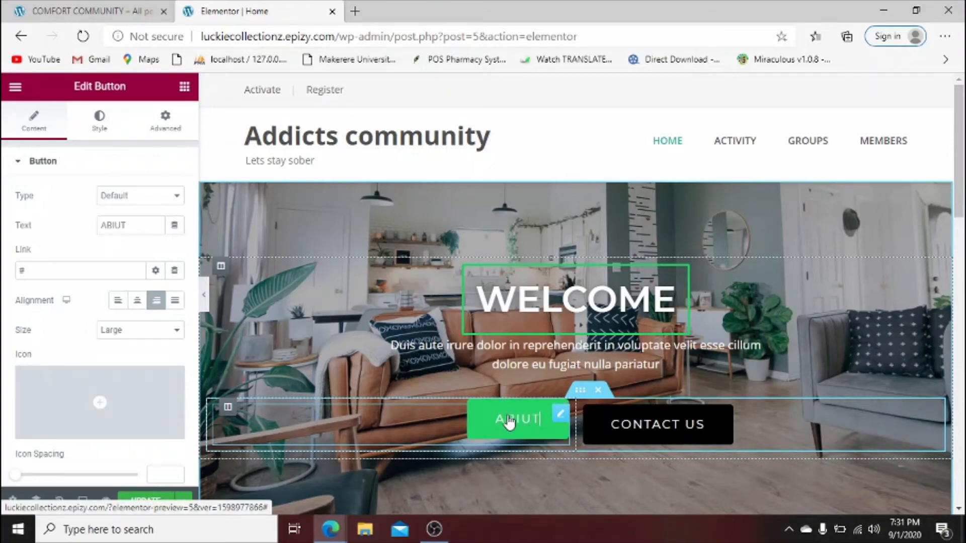
pyautogui.press('BackSpace')
pyautogui.press('BackSpace')
pyautogui.write('OUT-US')
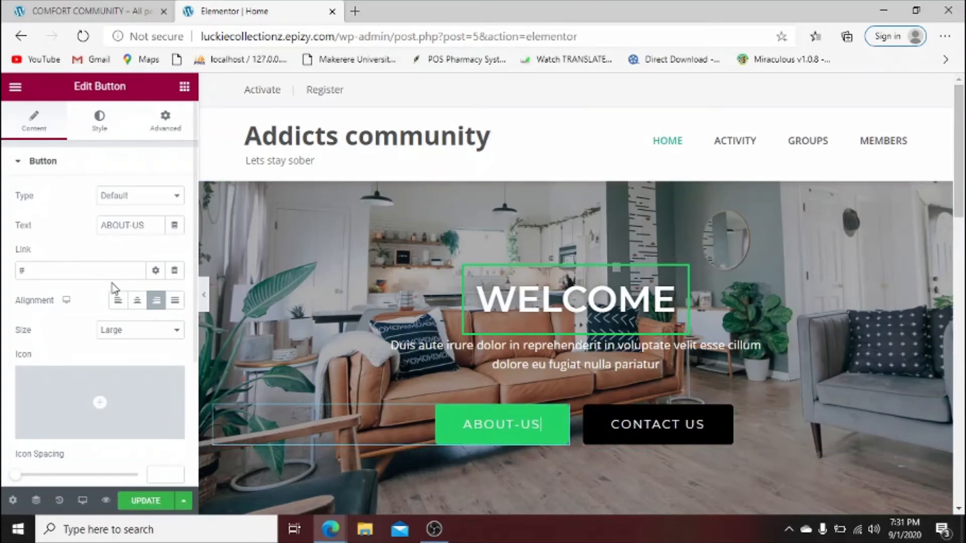
# Link the ABOUT-US button to the About-us page and update the home page.
pyautogui.click(76, 267)
pyautogui.press('BackSpace')
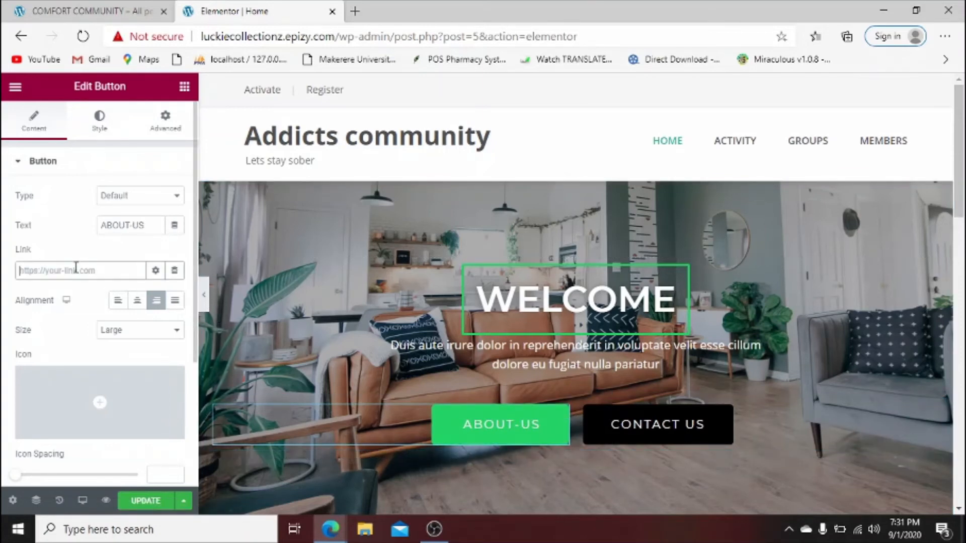
pyautogui.write('about')
pyautogui.click(56, 296)
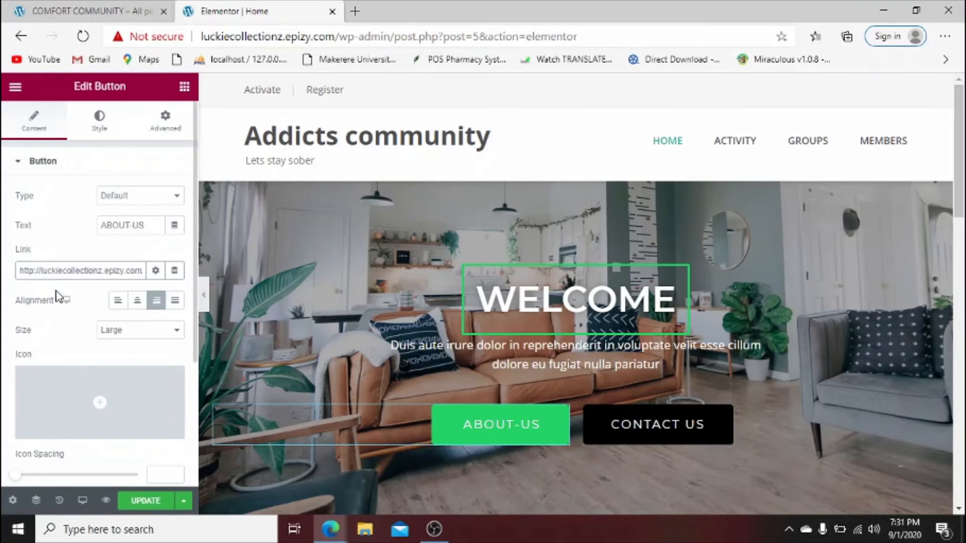
pyautogui.click(134, 501)
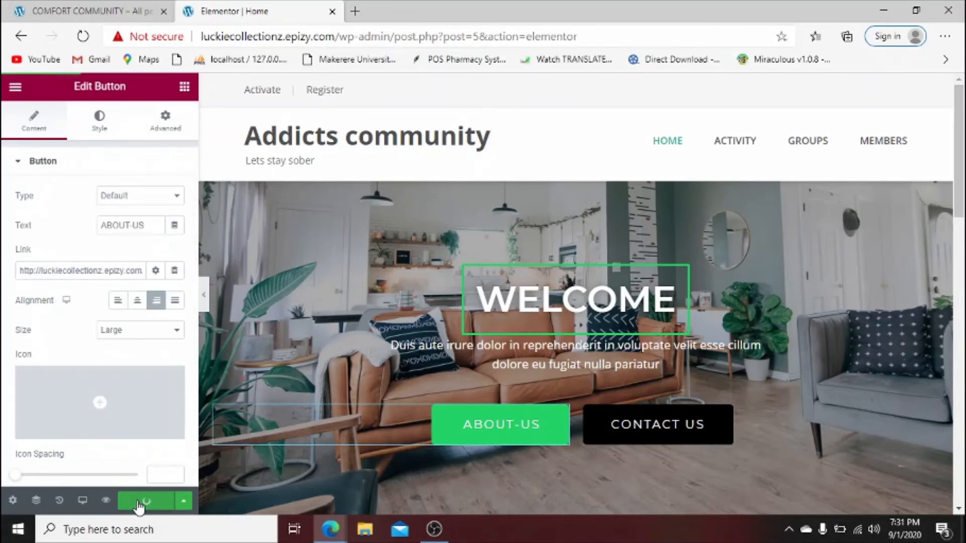
# Link the Contact Us button to the Contact-us page and update the home page.
pyautogui.click(681, 419)
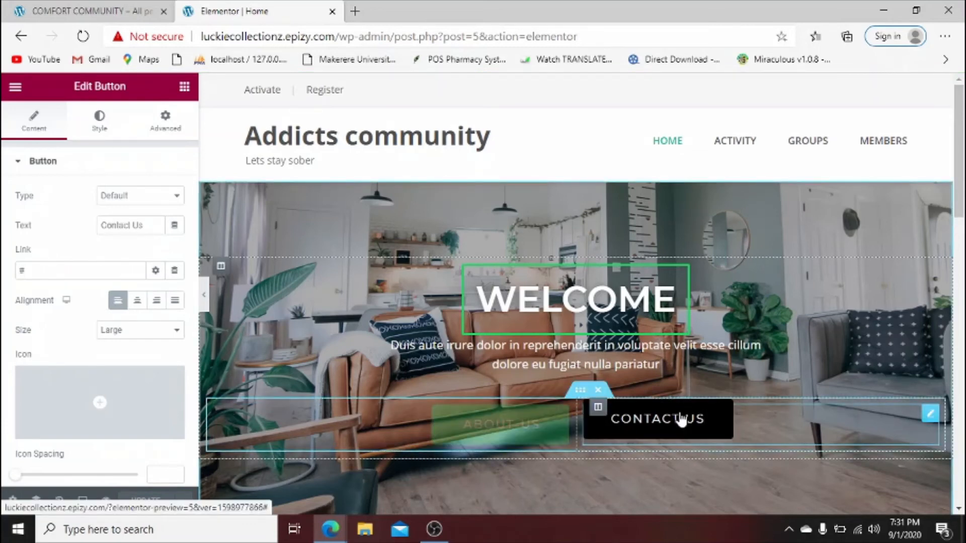
pyautogui.click(42, 272)
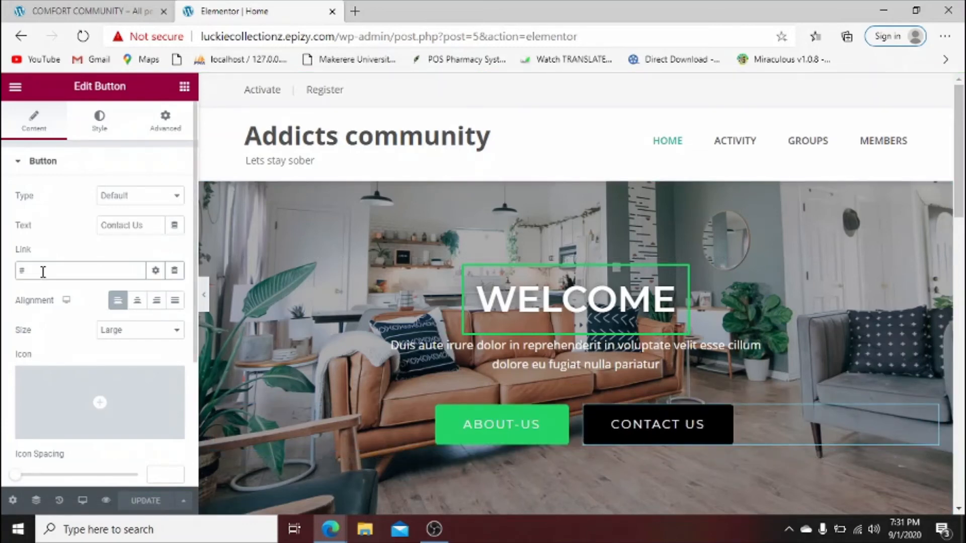
pyautogui.press('BackSpace')
pyautogui.write('d')
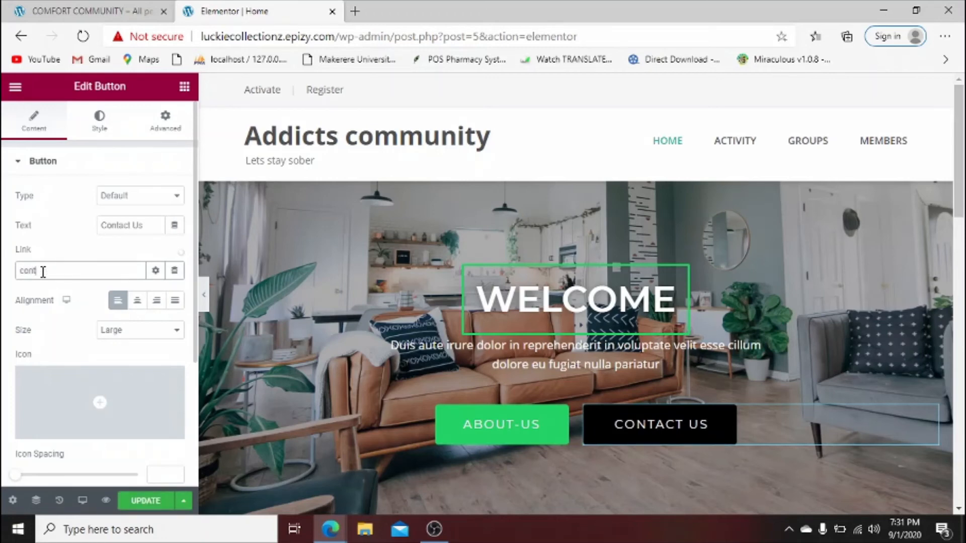
pyautogui.write('ontac')
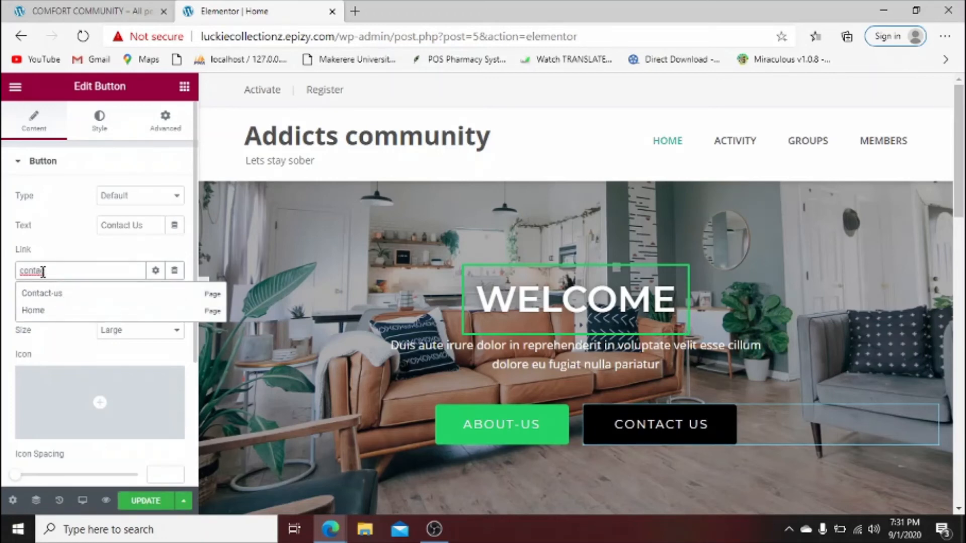
pyautogui.click(44, 295)
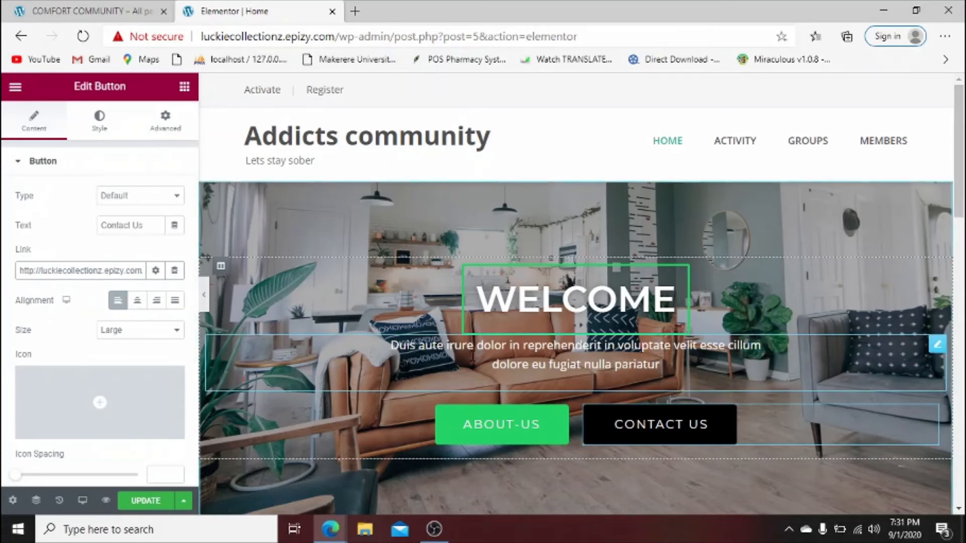
pyautogui.click(139, 503)
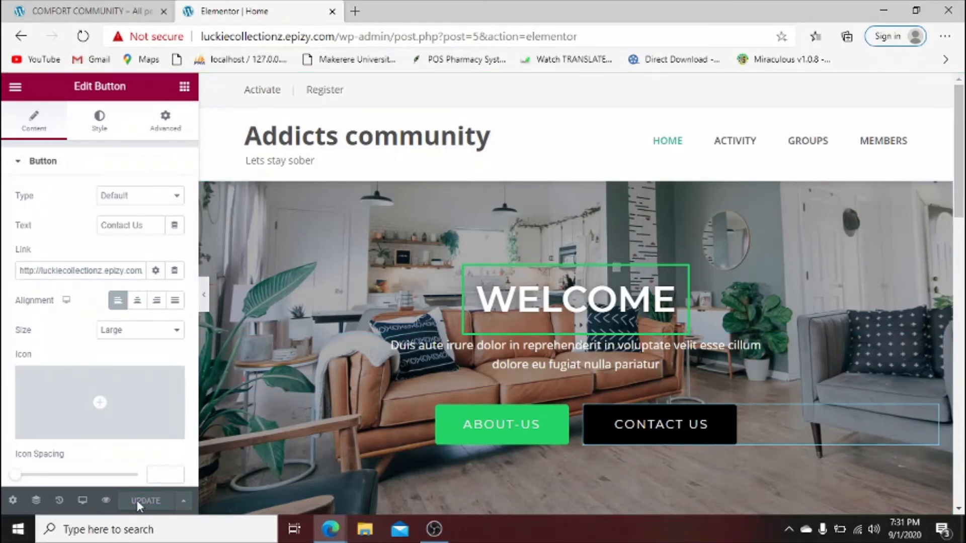
# Leave the Elementor editor and return to the list of all pages in the WordPress dashboard.
pyautogui.click(19, 37)
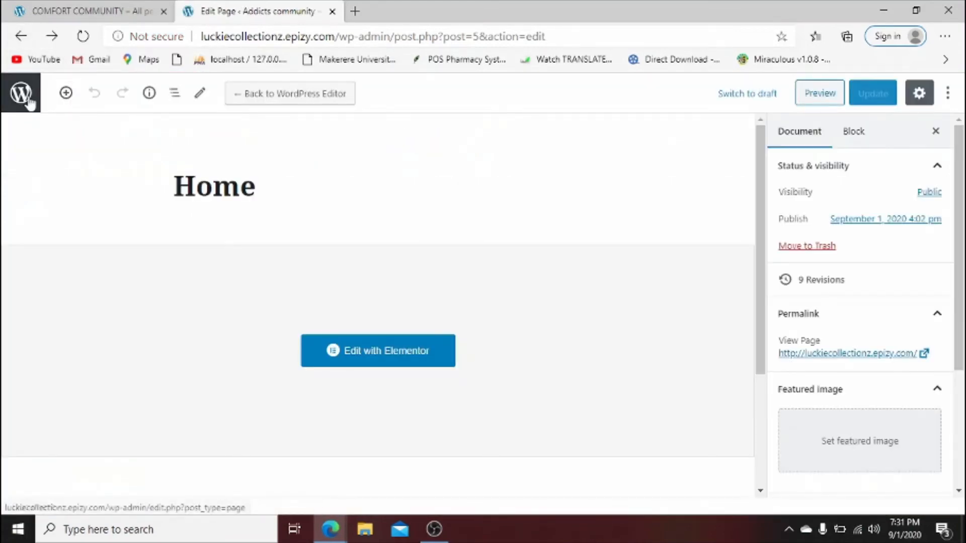
pyautogui.click(29, 102)
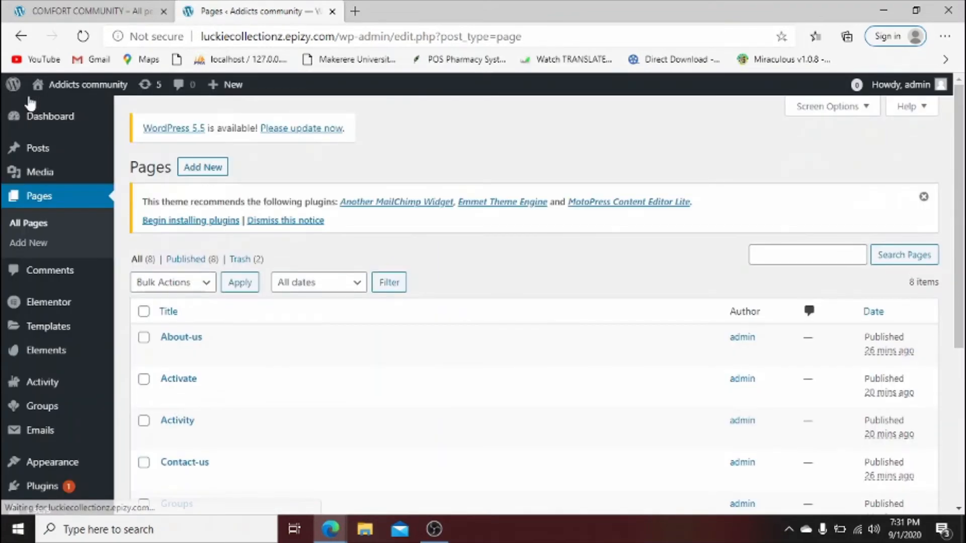
# Visit the live site and test the home page's ABOUT-US and CONTACT US buttons, returning to the home page after each.
pyautogui.click(64, 93)
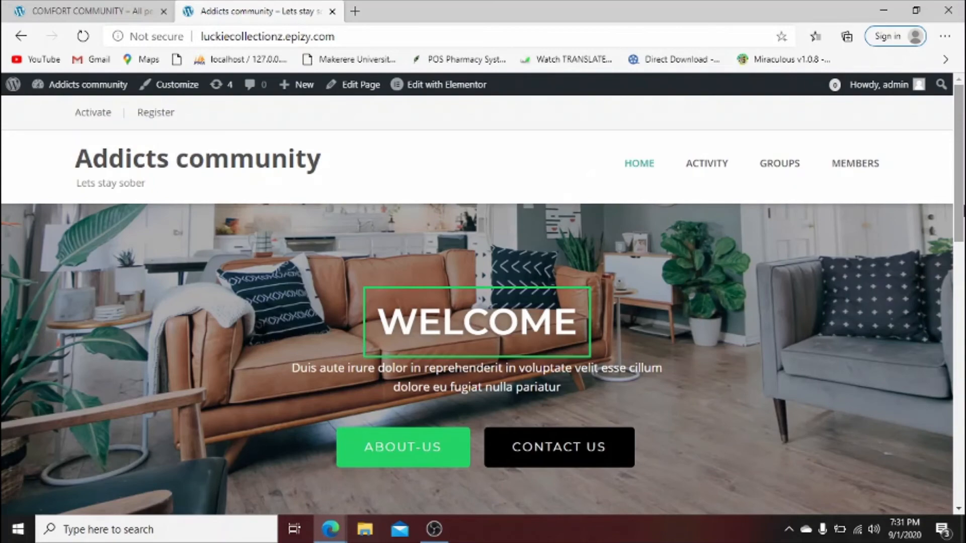
pyautogui.moveTo(964, 205); pyautogui.dragTo(963, 240)
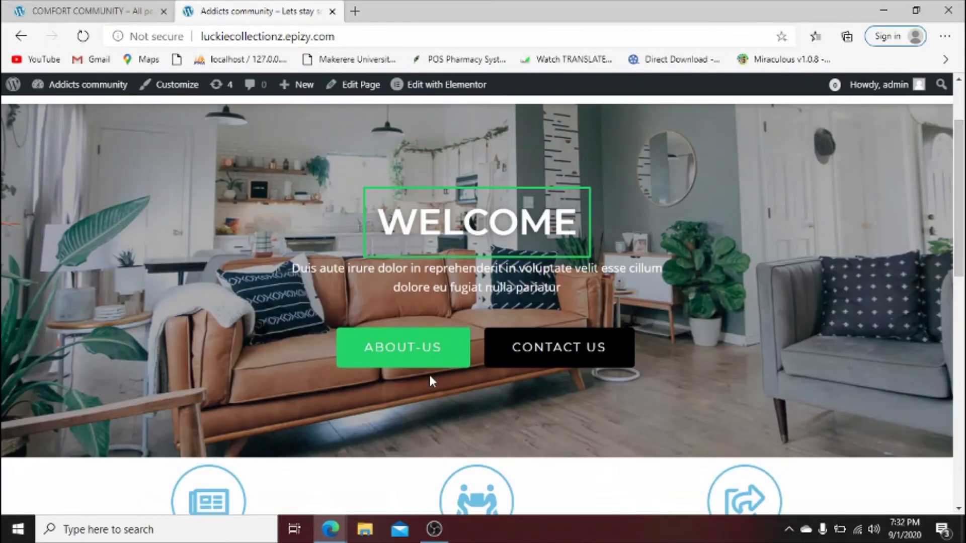
pyautogui.click(427, 345)
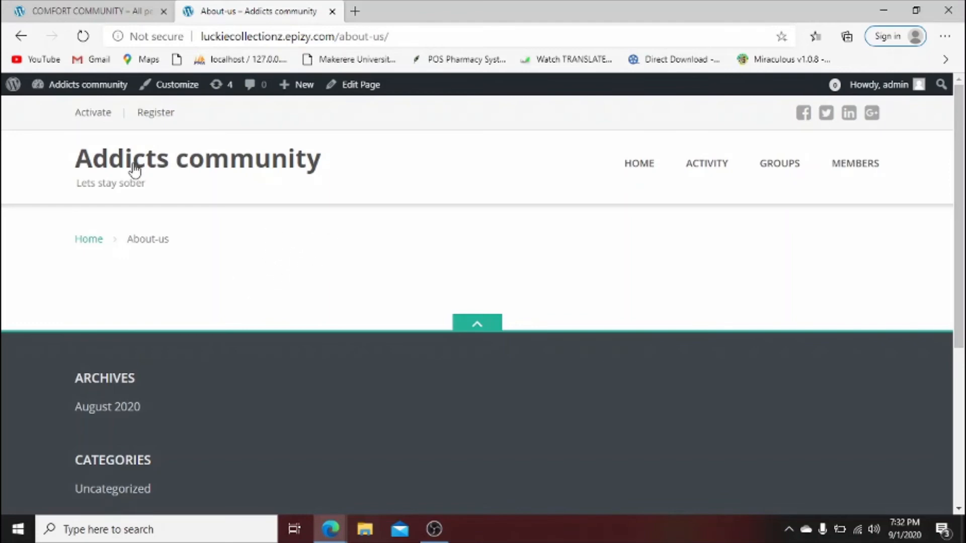
pyautogui.click(19, 37)
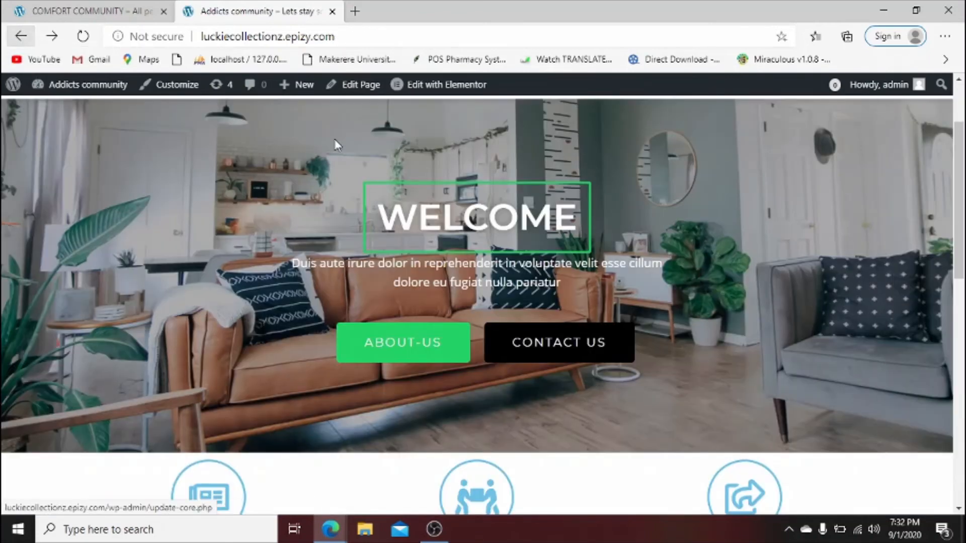
pyautogui.click(539, 340)
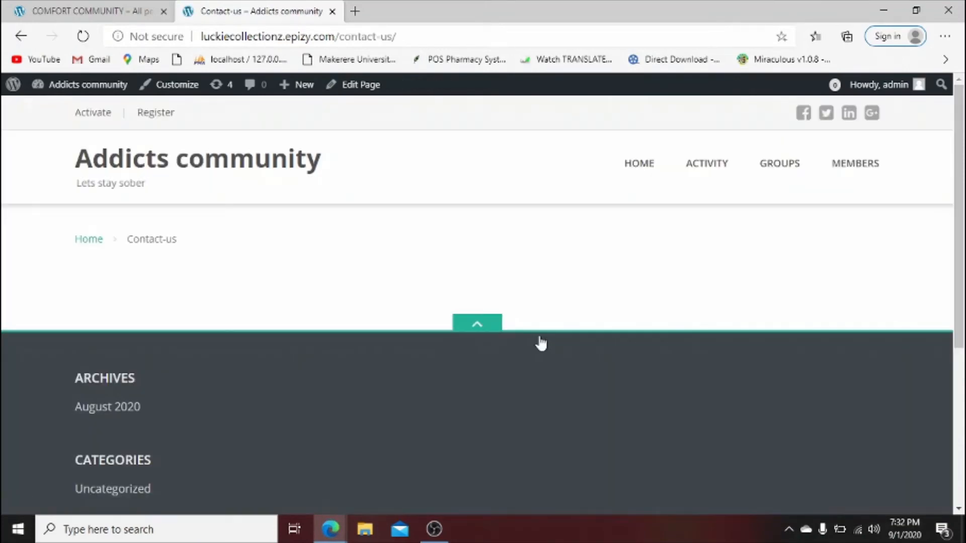
pyautogui.click(21, 37)
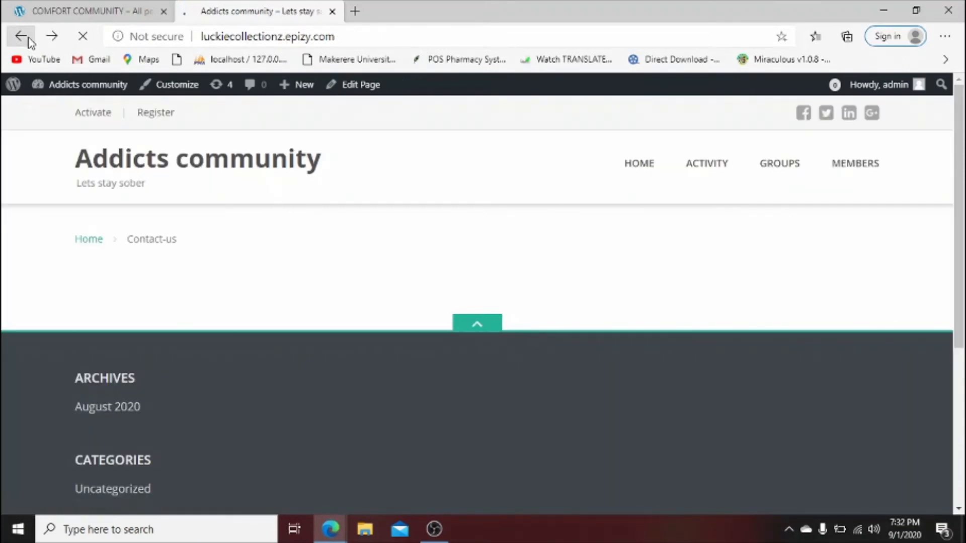
# Return to the dashboard's list of all pages and open the About-us page in the Elementor editor.
pyautogui.moveTo(83, 87)
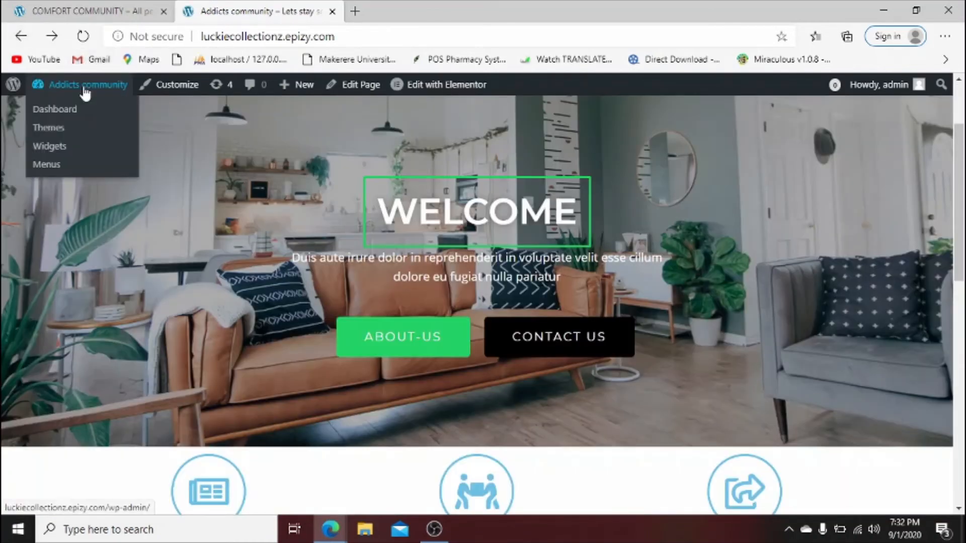
pyautogui.click(76, 109)
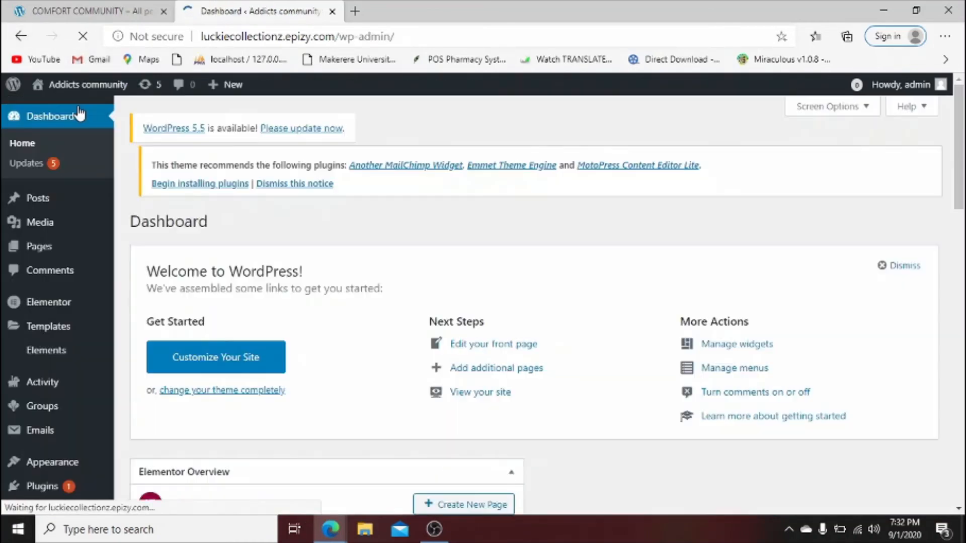
pyautogui.moveTo(63, 235)
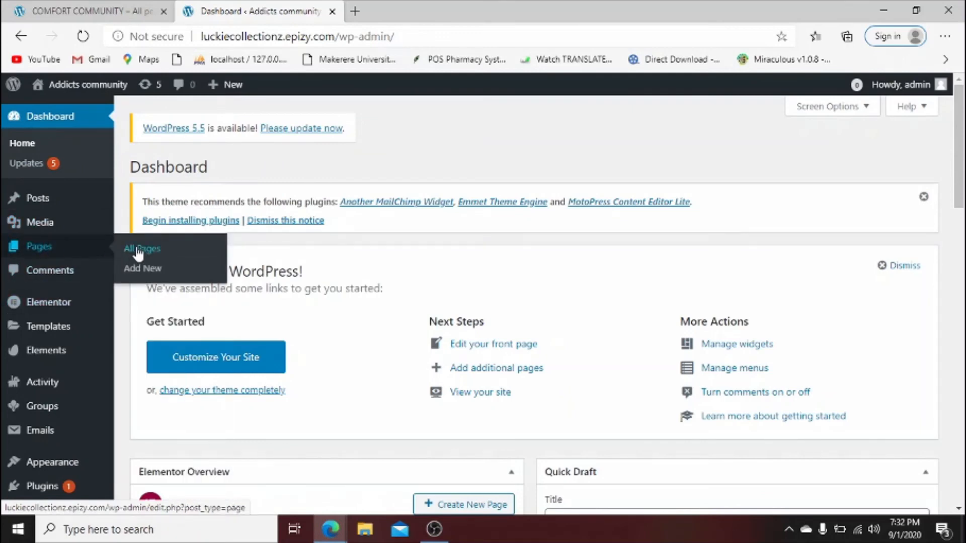
pyautogui.click(138, 251)
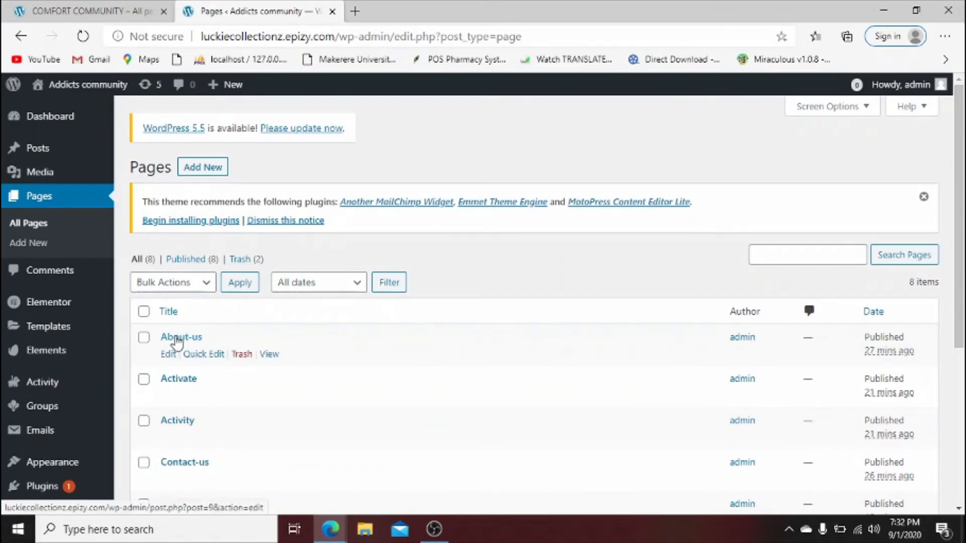
pyautogui.click(169, 355)
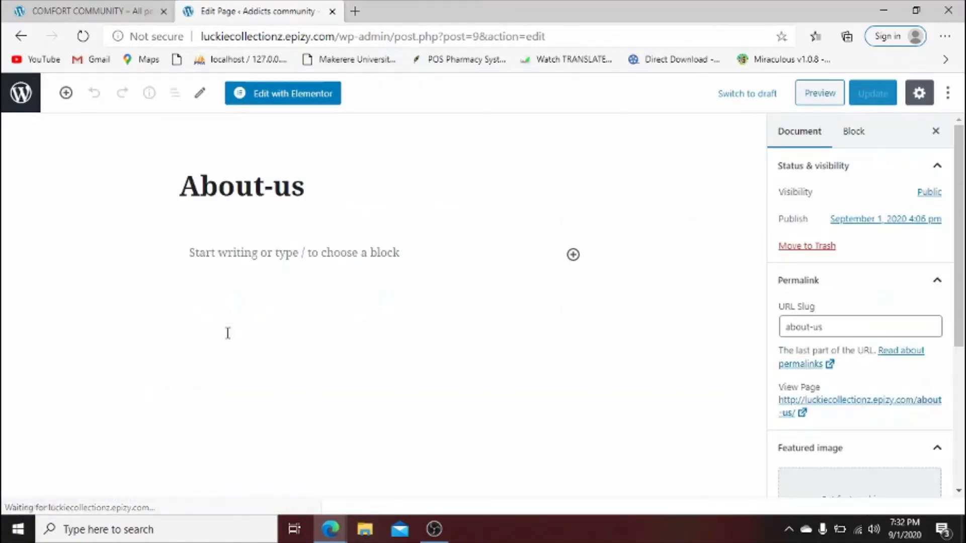
pyautogui.click(309, 97)
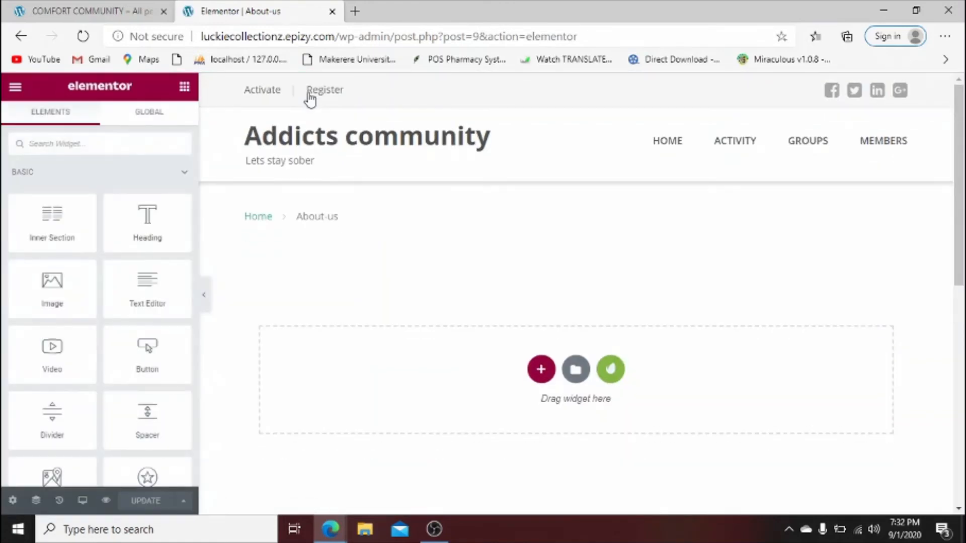
# Insert the About Us template from the installed Corporate Business kit into the About-us page and update the page.
pyautogui.click(611, 370)
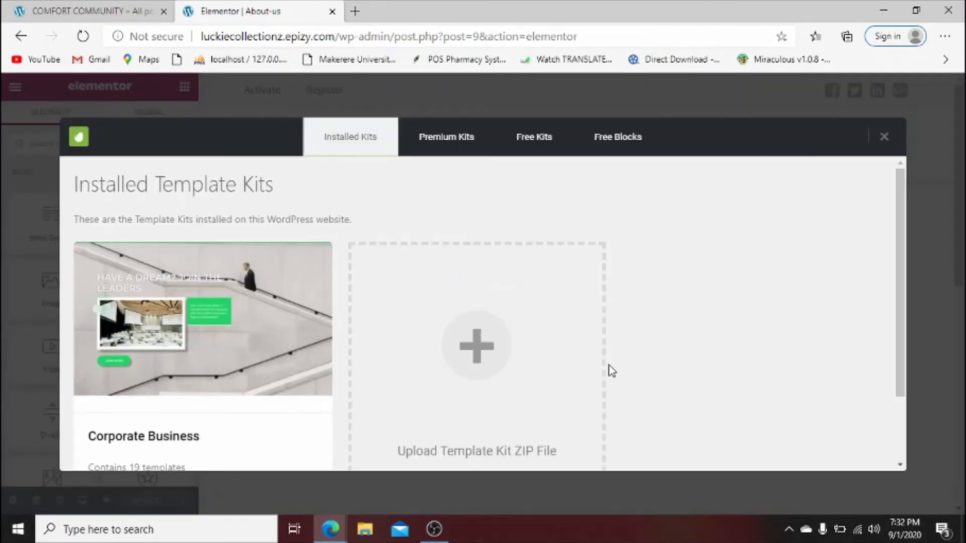
pyautogui.click(179, 362)
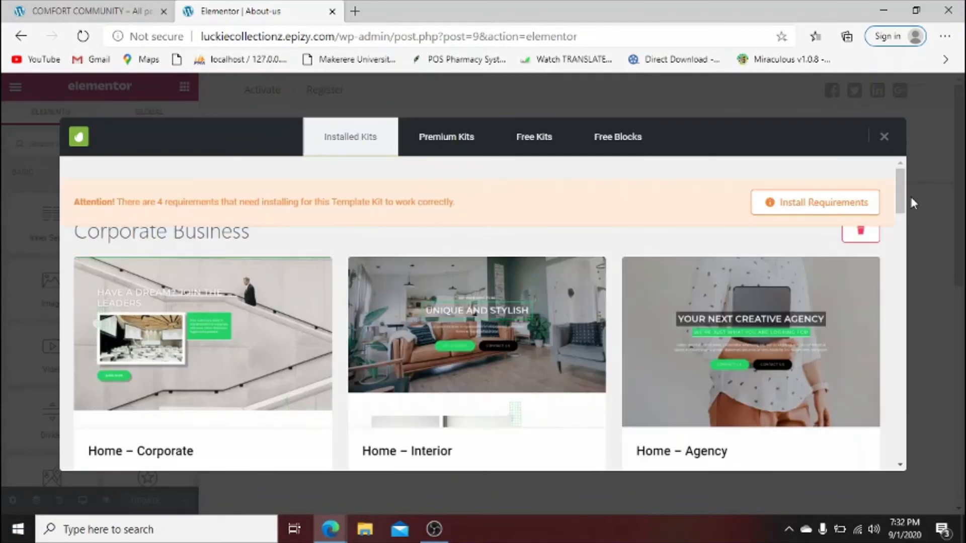
pyautogui.moveTo(901, 201); pyautogui.dragTo(904, 292)
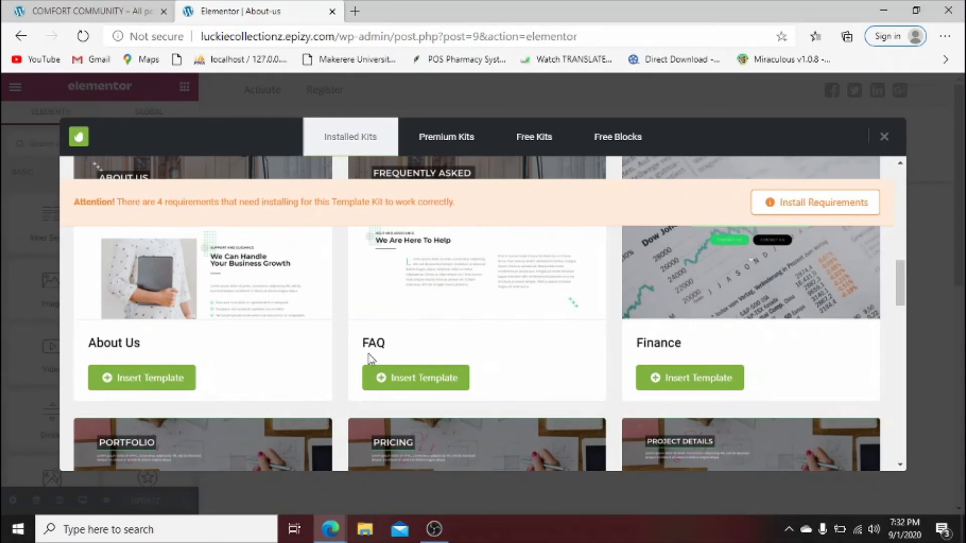
pyautogui.click(186, 378)
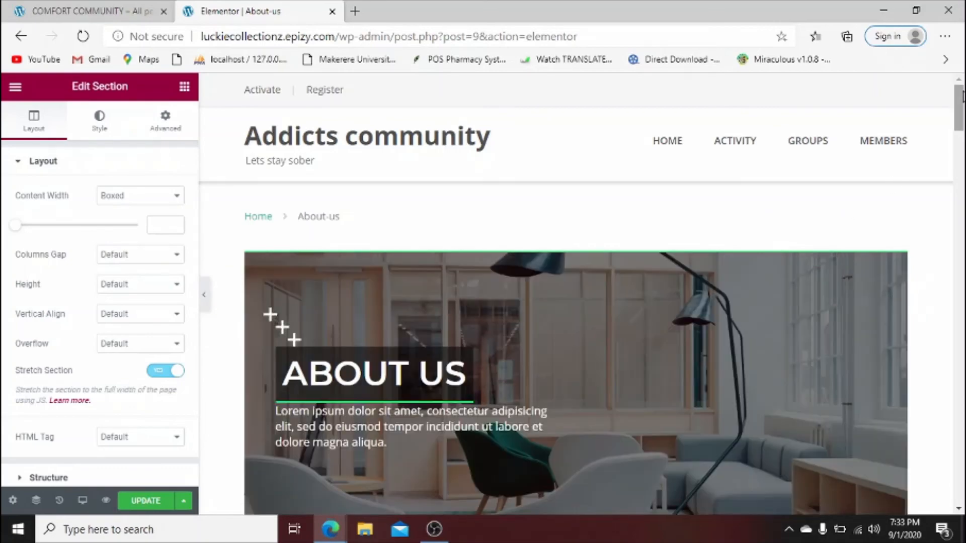
pyautogui.moveTo(961, 91)
pyautogui.mouseDown()
pyautogui.moveTo(961, 377)
pyautogui.moveTo(963, 86)
pyautogui.mouseUp()
pyautogui.scroll(3, 961, 224)
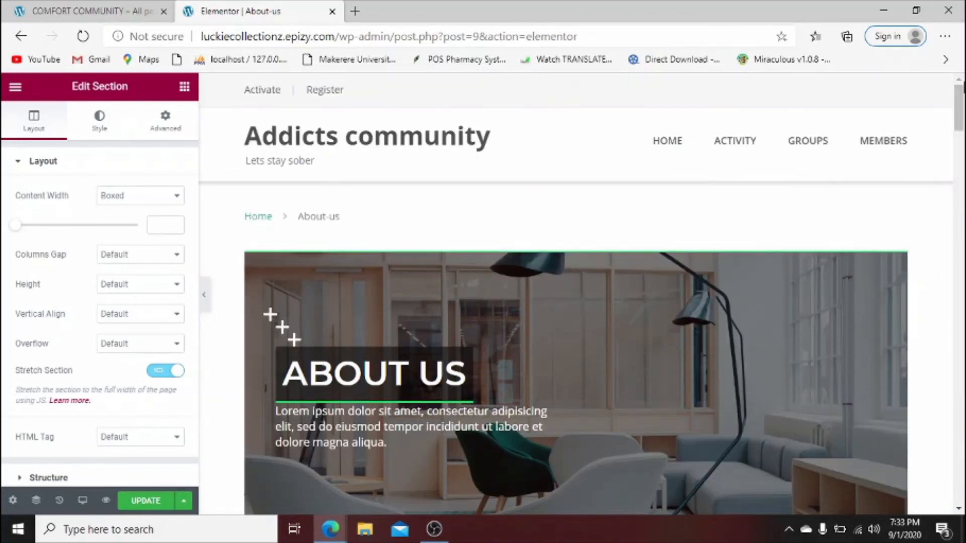
pyautogui.click(145, 501)
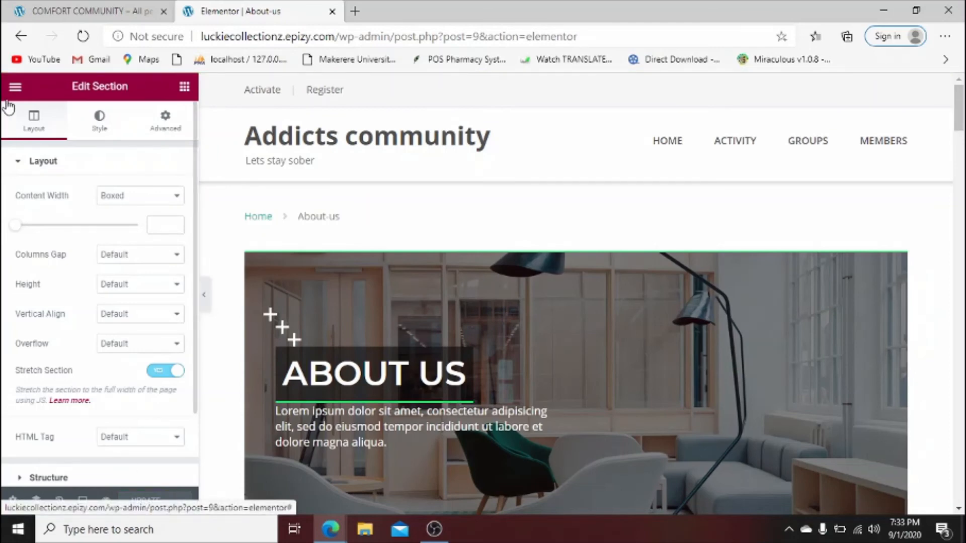
# Go back to the list of all pages and open the Contact-us page in the Elementor editor.
pyautogui.click(19, 37)
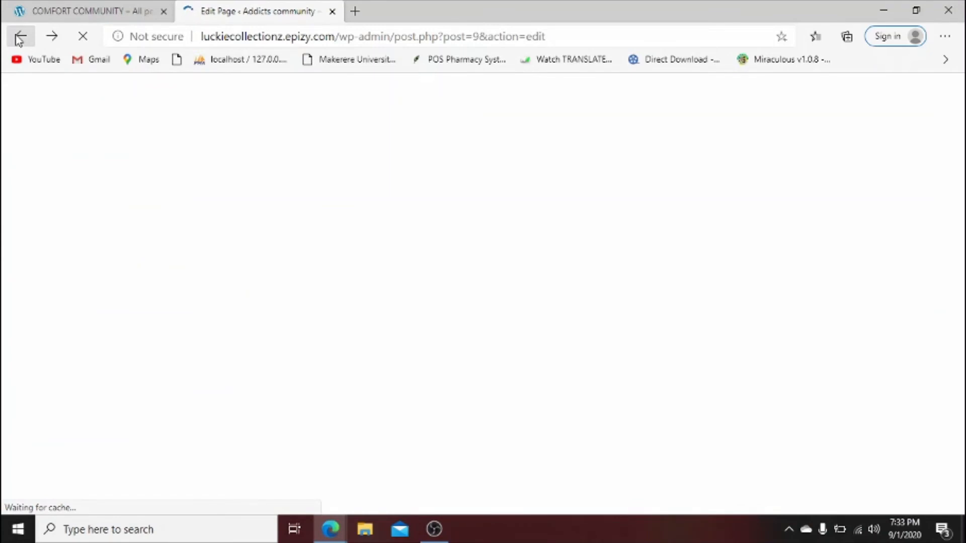
pyautogui.click(19, 36)
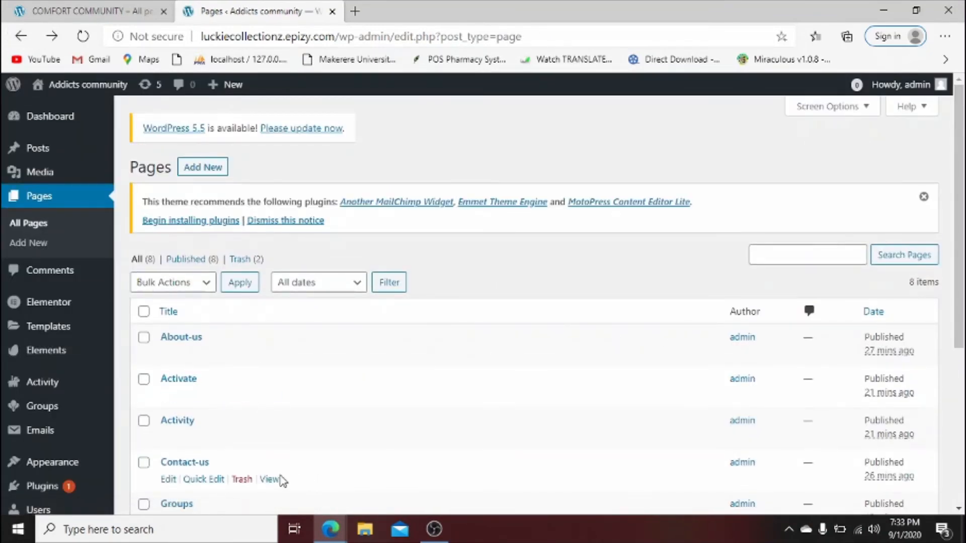
pyautogui.click(171, 480)
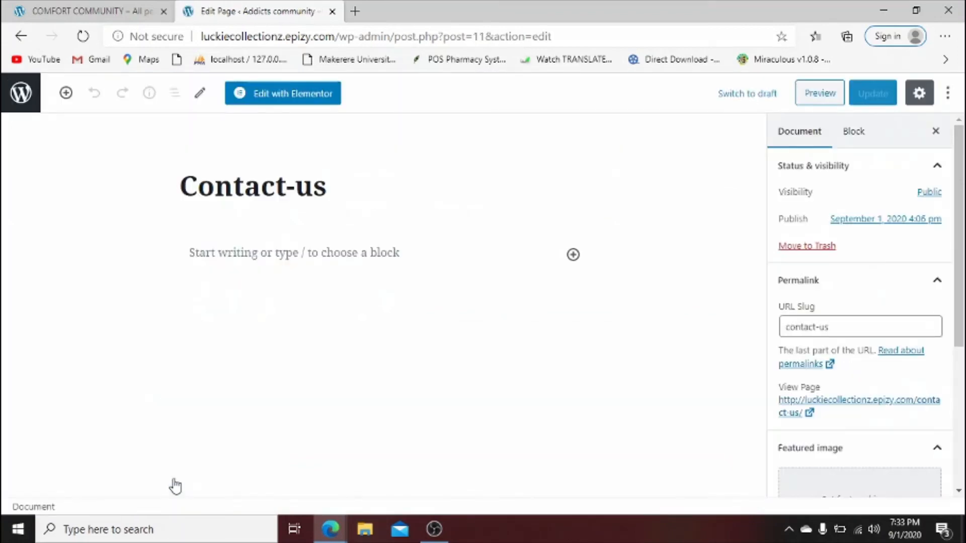
pyautogui.click(270, 94)
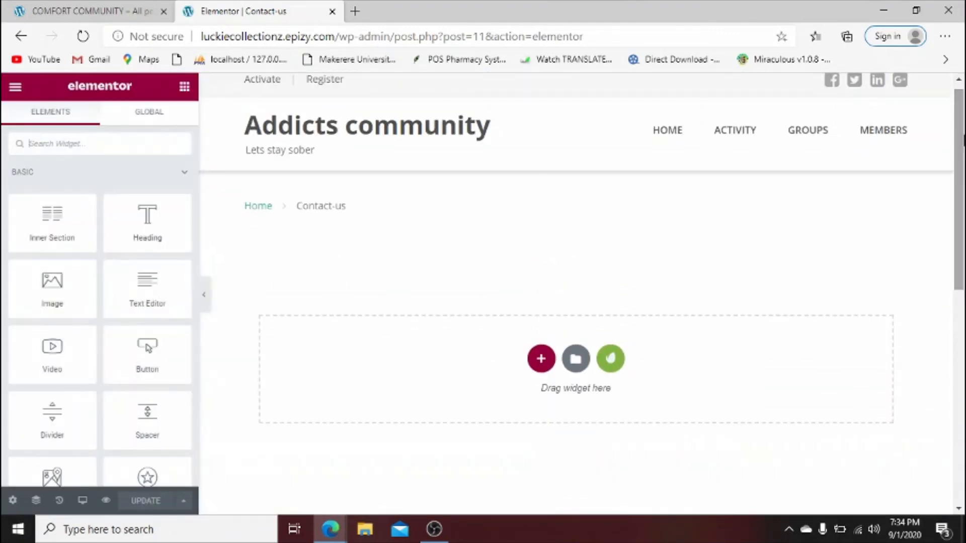
# Insert the Contact template from the installed Corporate Business kit into the Contact-us page and update the page.
pyautogui.click(611, 358)
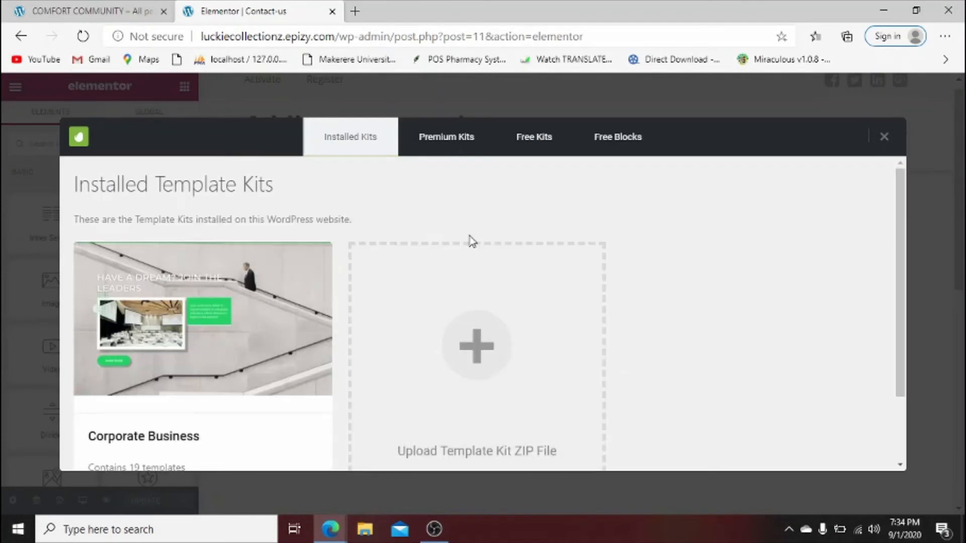
pyautogui.click(194, 327)
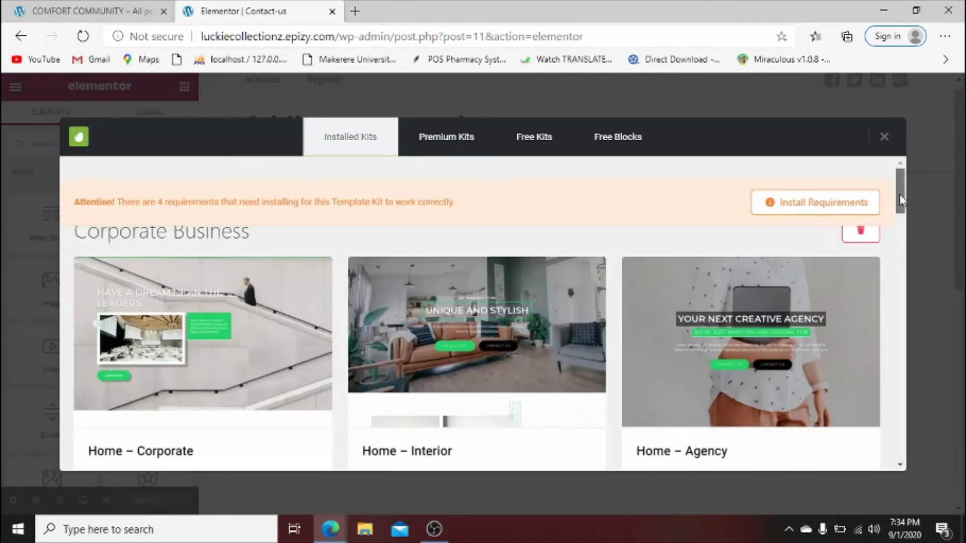
pyautogui.moveTo(900, 196); pyautogui.dragTo(906, 401)
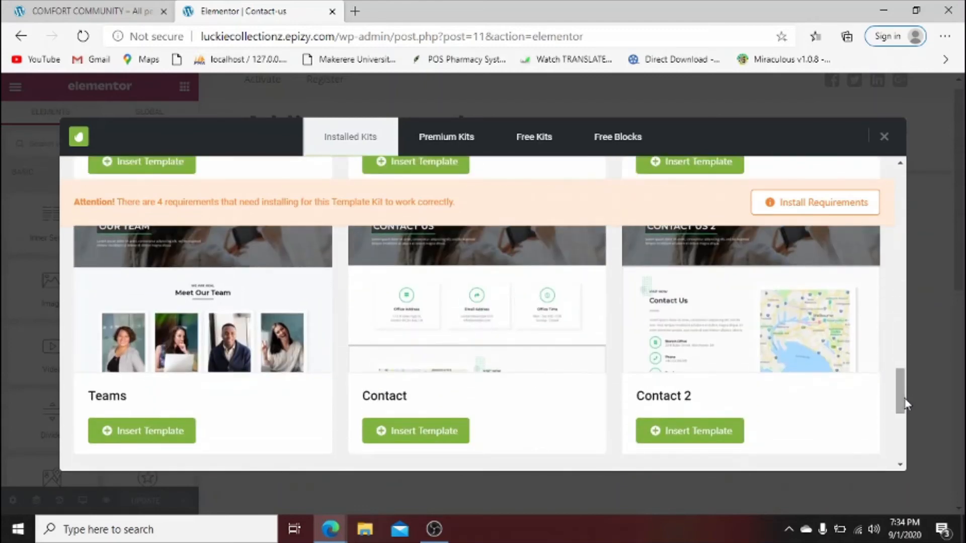
pyautogui.click(427, 429)
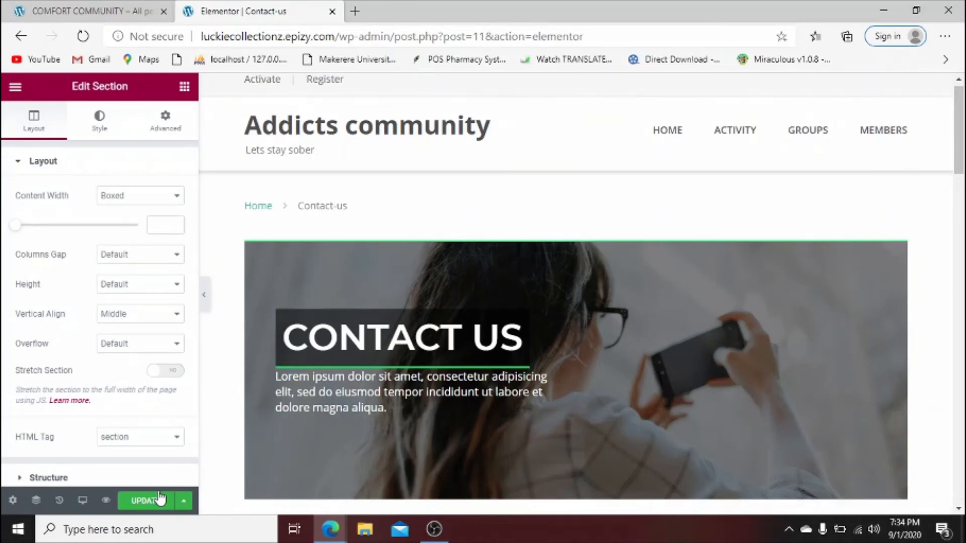
pyautogui.click(149, 502)
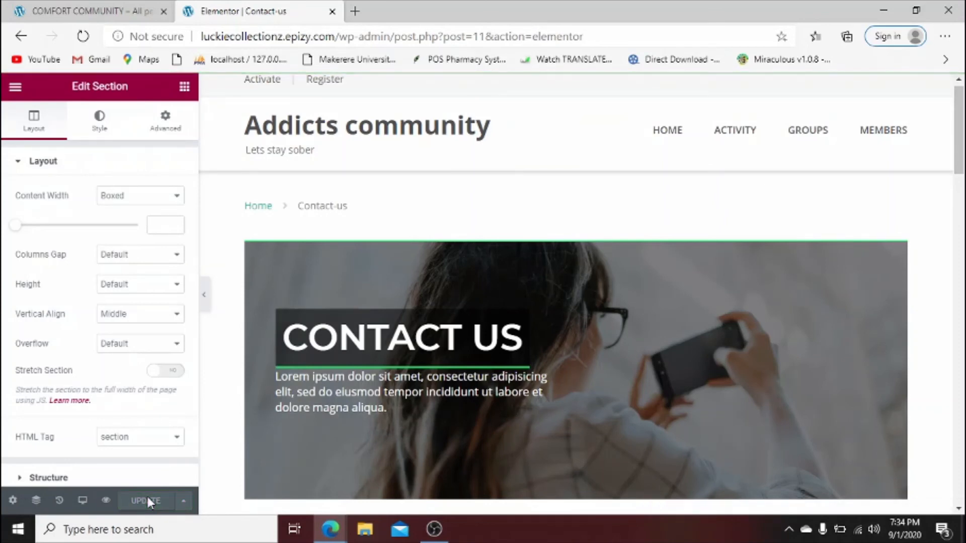
# Leave the editor, reload the live home page, and review the About-us and Contact-us pages through their home page buttons.
pyautogui.click(23, 38)
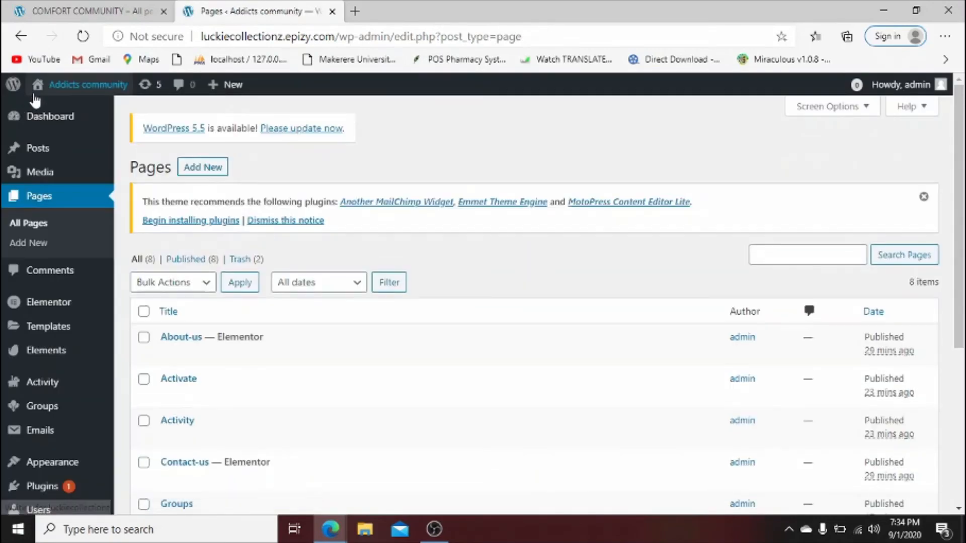
pyautogui.click(73, 95)
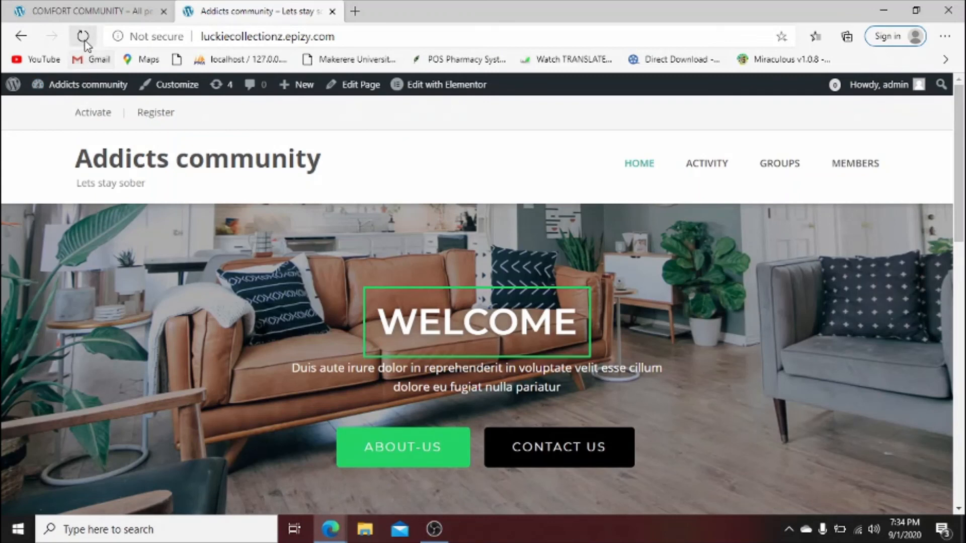
pyautogui.click(83, 37)
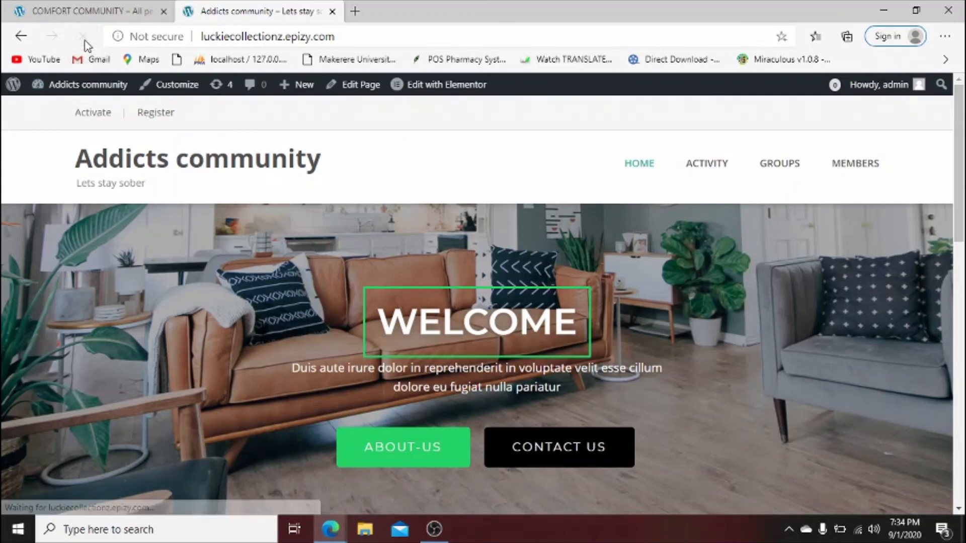
pyautogui.click(431, 451)
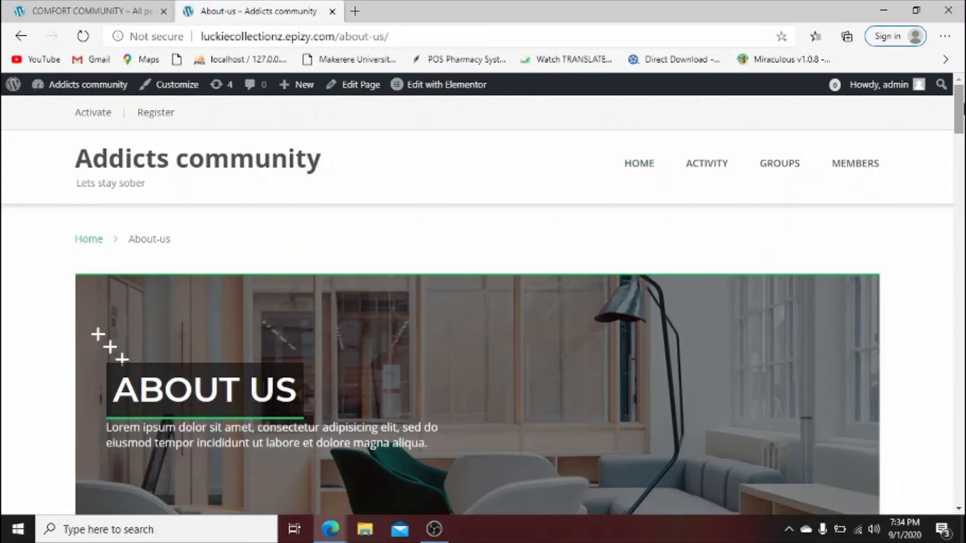
pyautogui.scroll(-12, 964, 222)
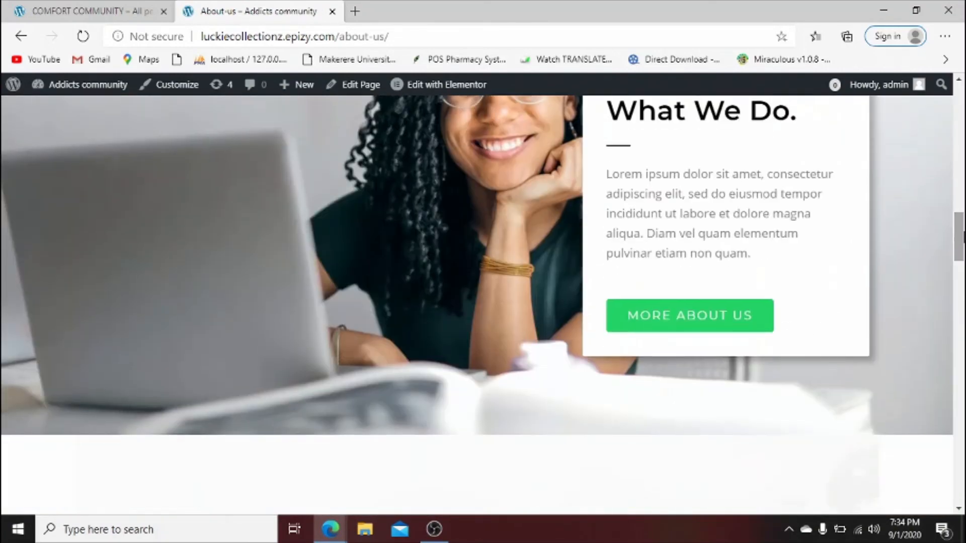
pyautogui.moveTo(964, 237); pyautogui.dragTo(960, 100)
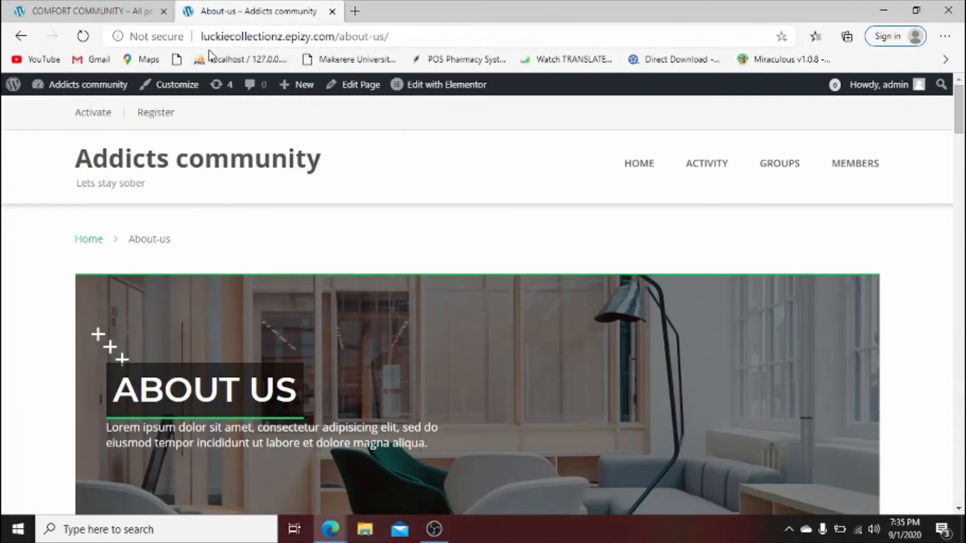
pyautogui.click(20, 35)
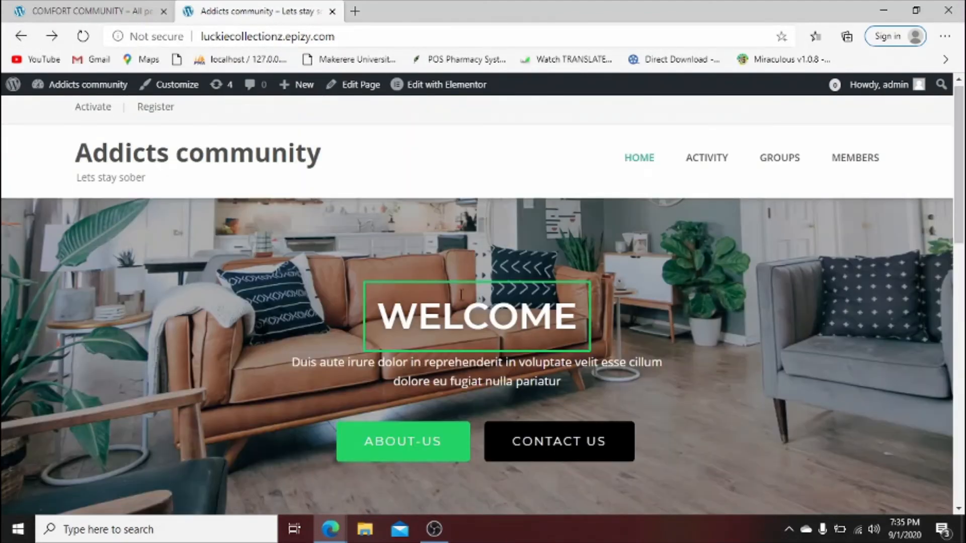
pyautogui.click(533, 436)
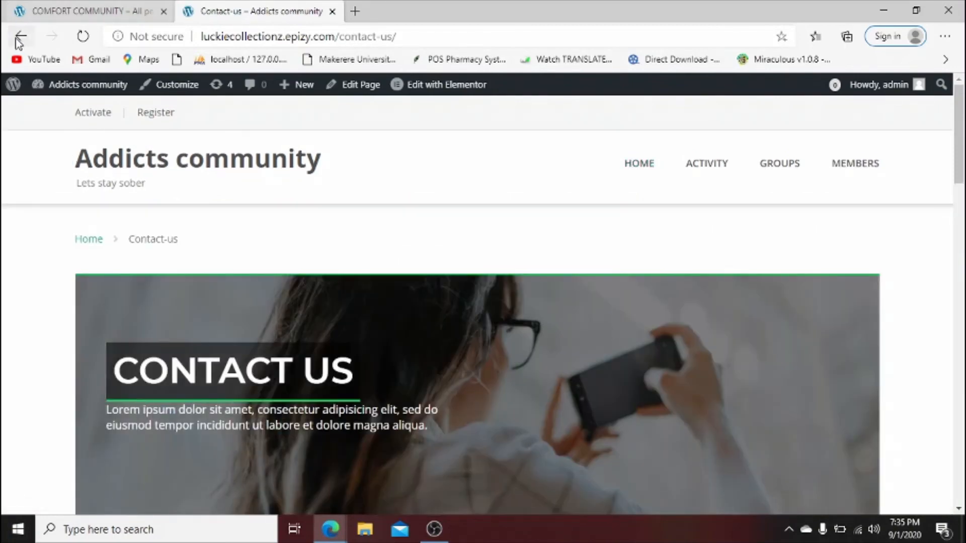
# Go back to the live home page, look it over, and open the admin account's own profile for editing.
pyautogui.click(19, 39)
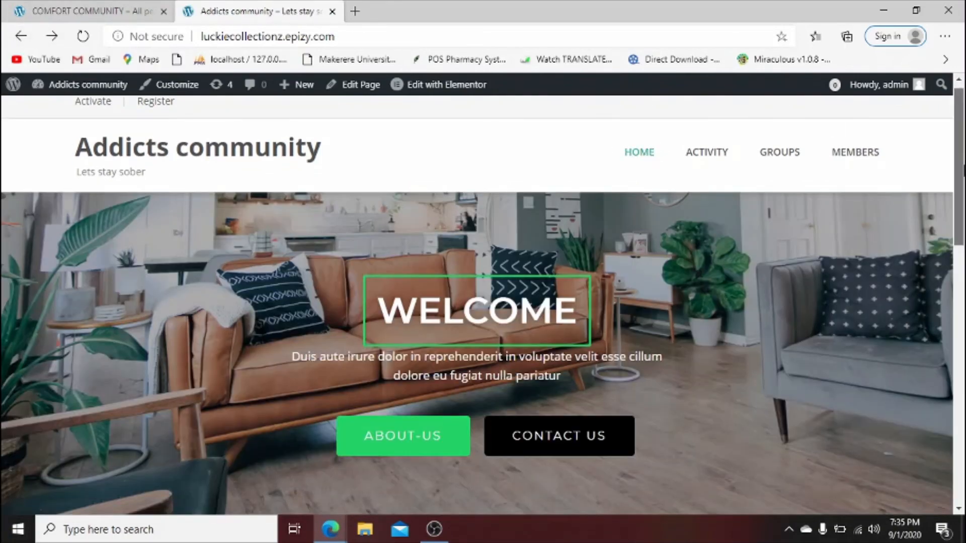
pyautogui.moveTo(962, 149); pyautogui.dragTo(962, 198)
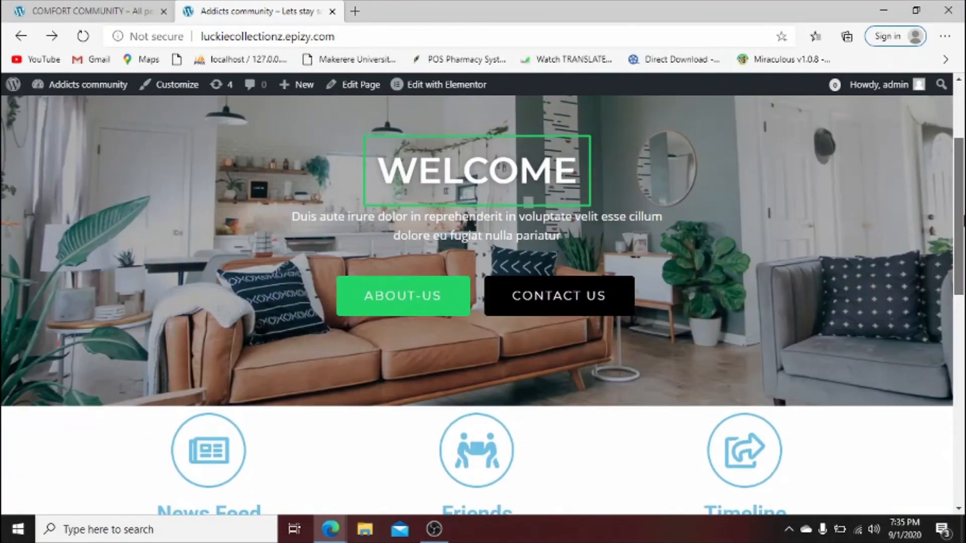
pyautogui.moveTo(963, 166); pyautogui.dragTo(962, 132)
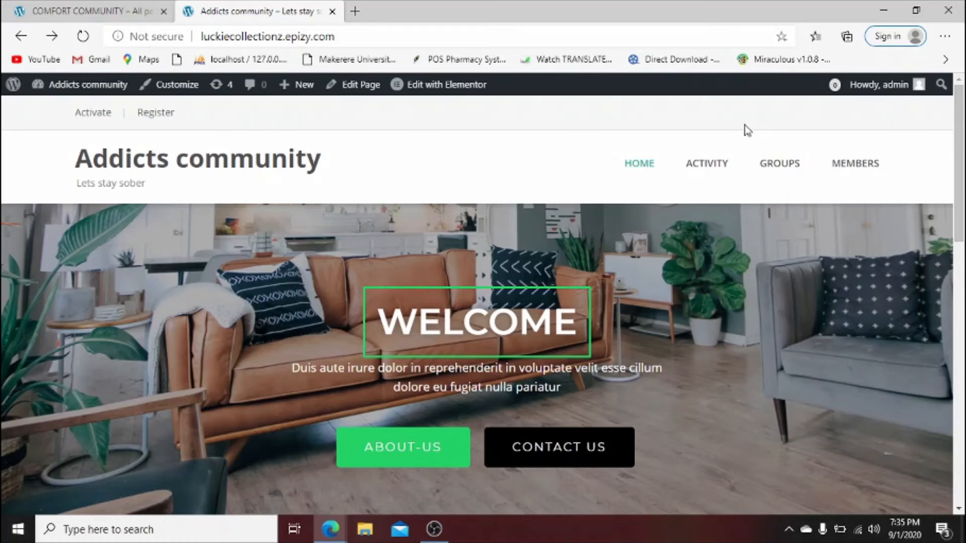
pyautogui.moveTo(918, 86)
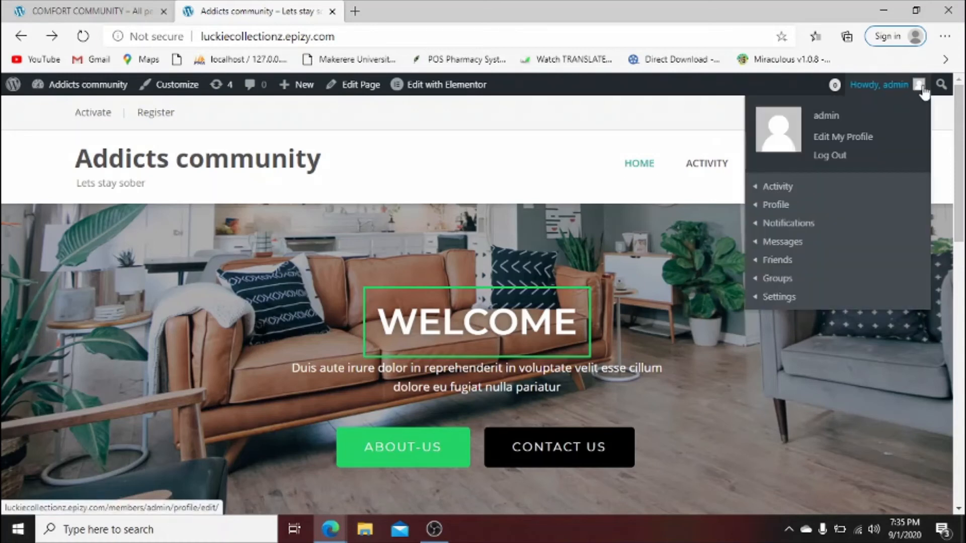
pyautogui.click(856, 141)
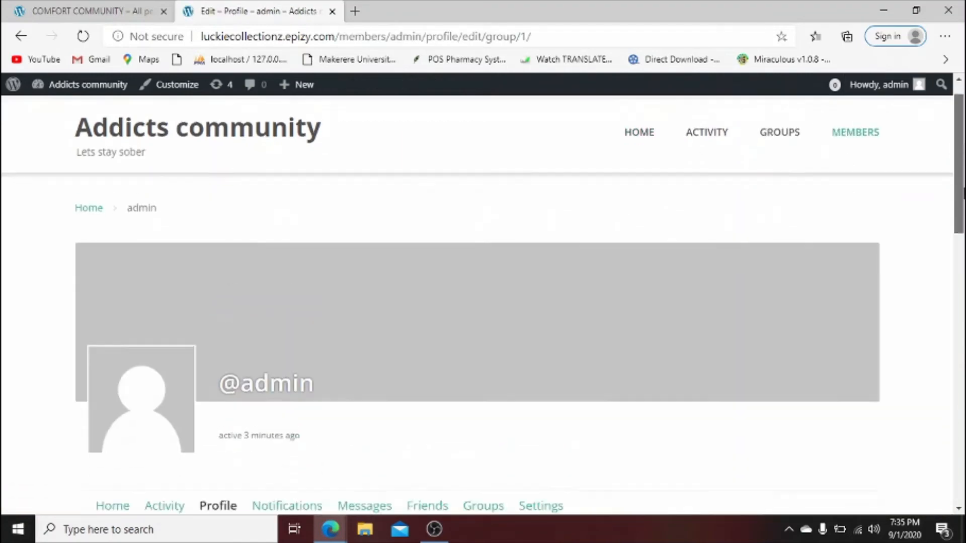
pyautogui.scroll(-6, 858, 145)
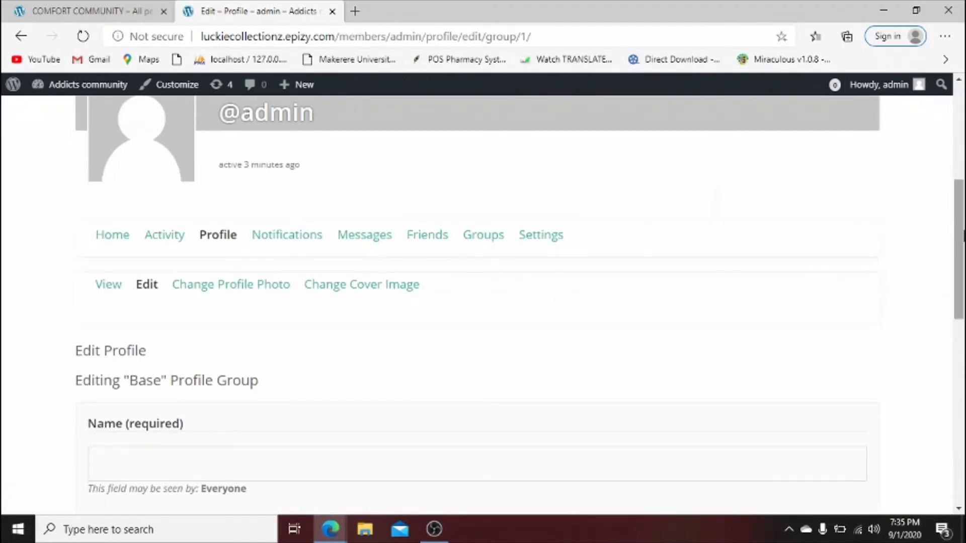
pyautogui.moveTo(964, 232); pyautogui.dragTo(964, 227)
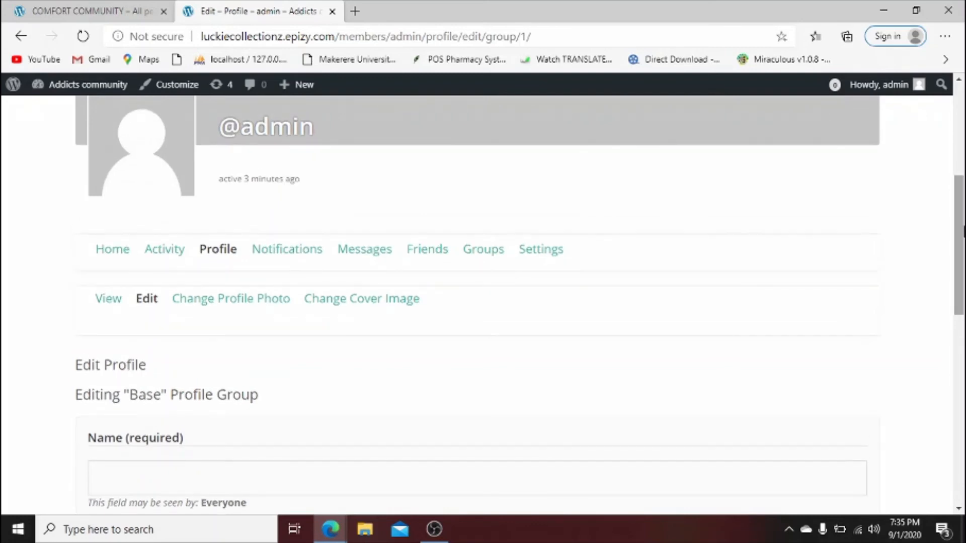
# Open the profile photo change page and upload a portrait photo from Local Disk (D:).
pyautogui.click(213, 308)
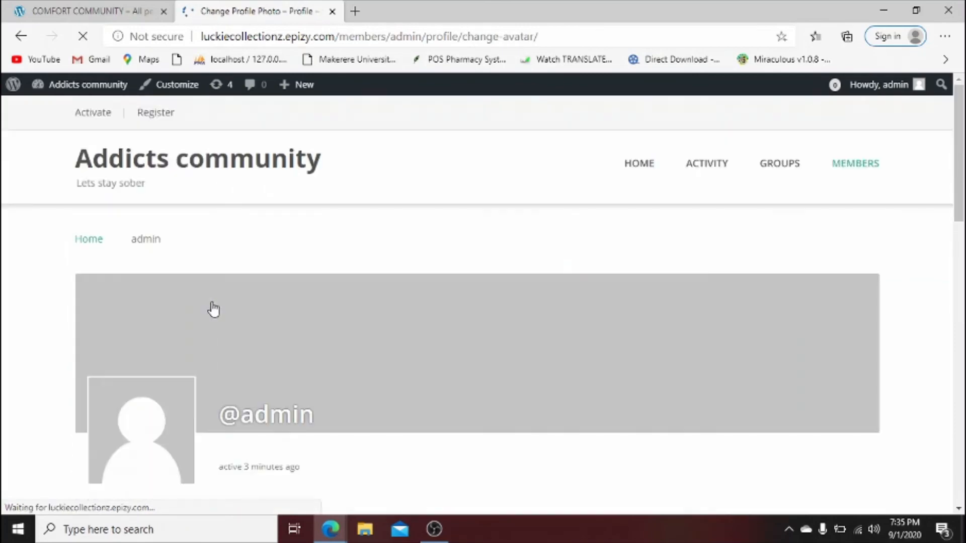
pyautogui.moveTo(962, 183); pyautogui.dragTo(964, 378)
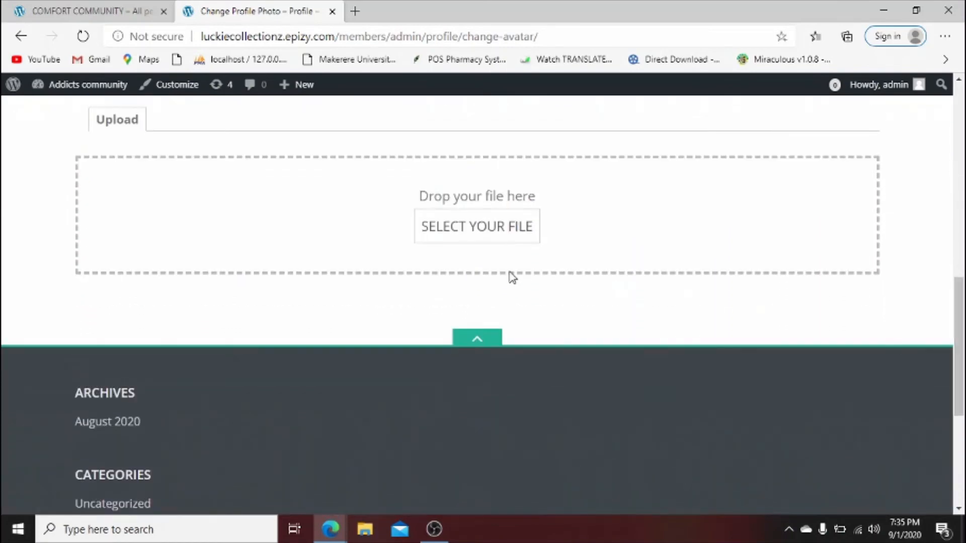
pyautogui.click(484, 232)
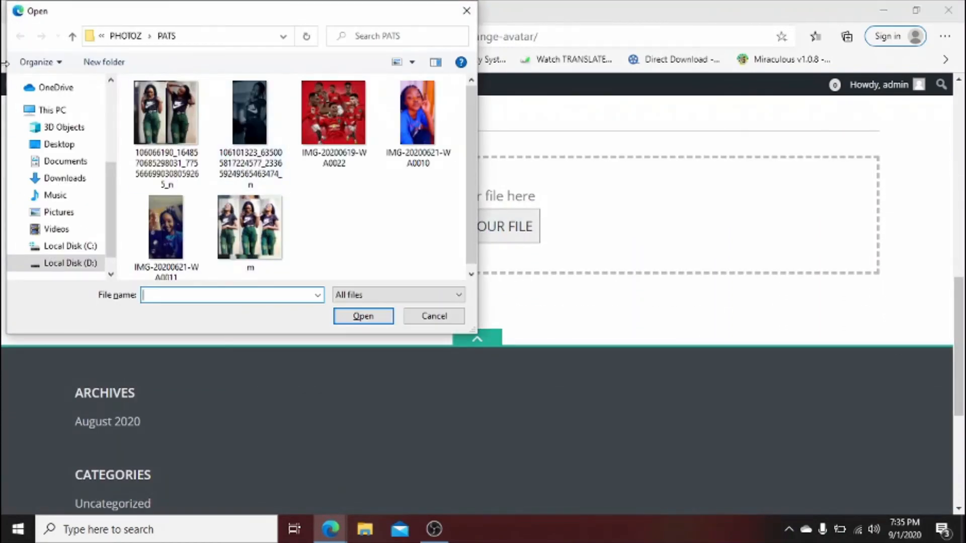
pyautogui.click(75, 262)
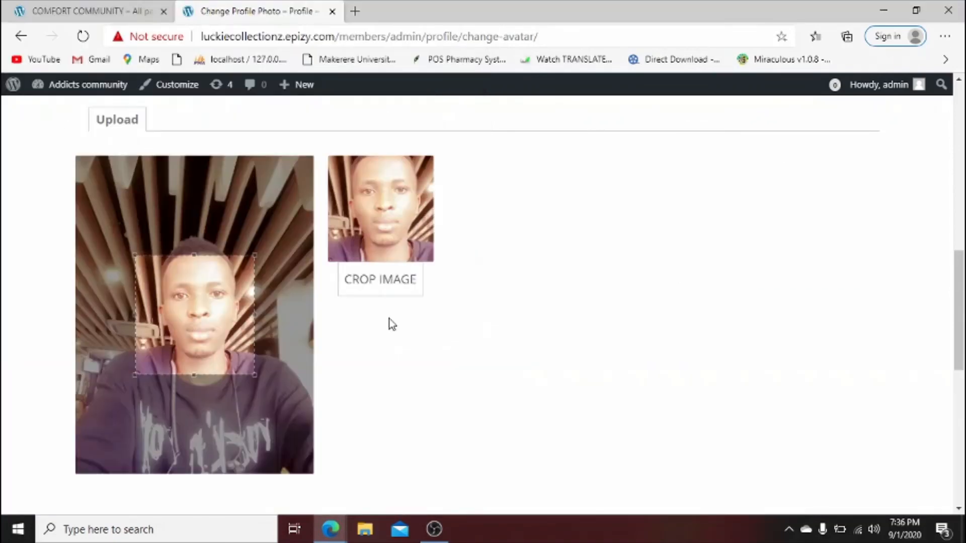
# Enlarge the square crop area to the photo's full width, starting just above the head, and crop the image as the profile photo.
pyautogui.moveTo(205, 255); pyautogui.dragTo(205, 218)
pyautogui.moveTo(135, 297); pyautogui.dragTo(75, 300)
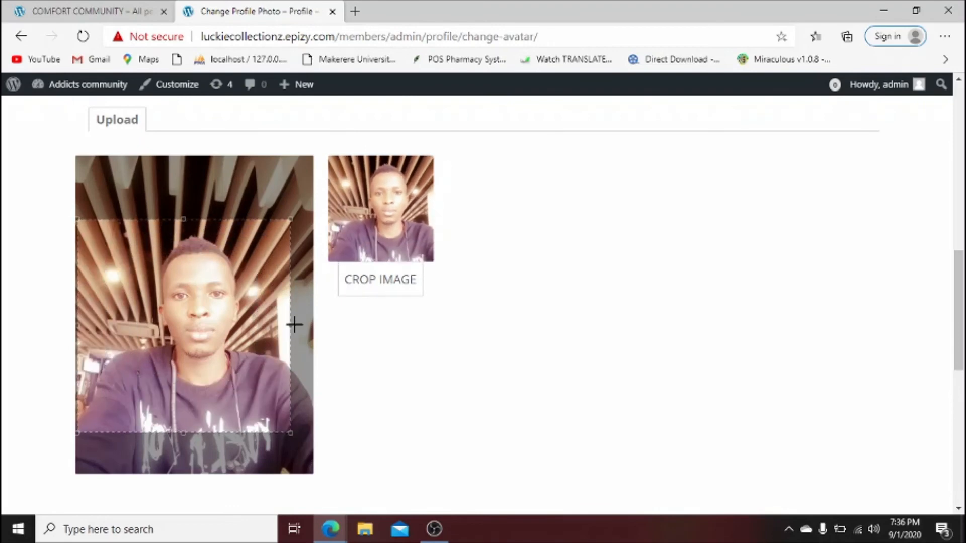
pyautogui.moveTo(293, 324); pyautogui.dragTo(143, 316)
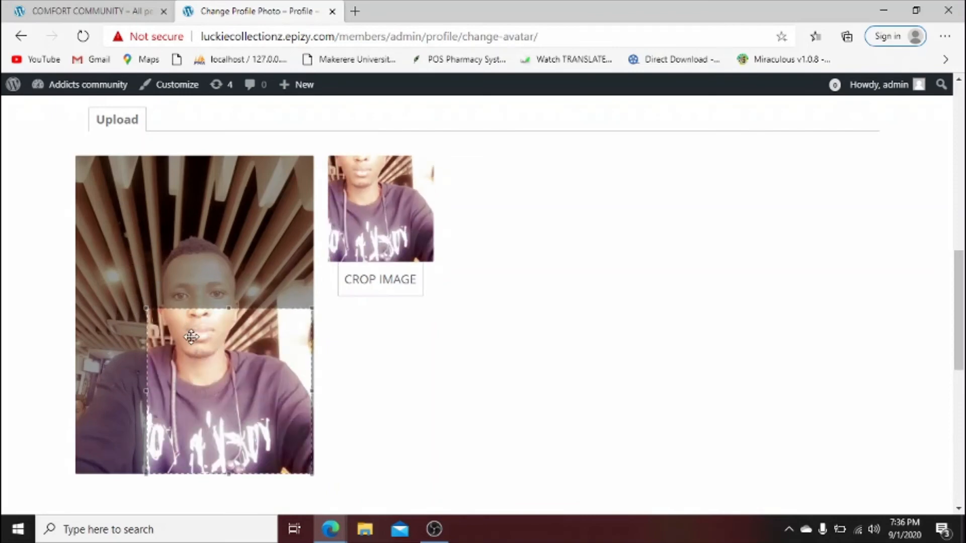
pyautogui.moveTo(191, 336); pyautogui.dragTo(155, 255)
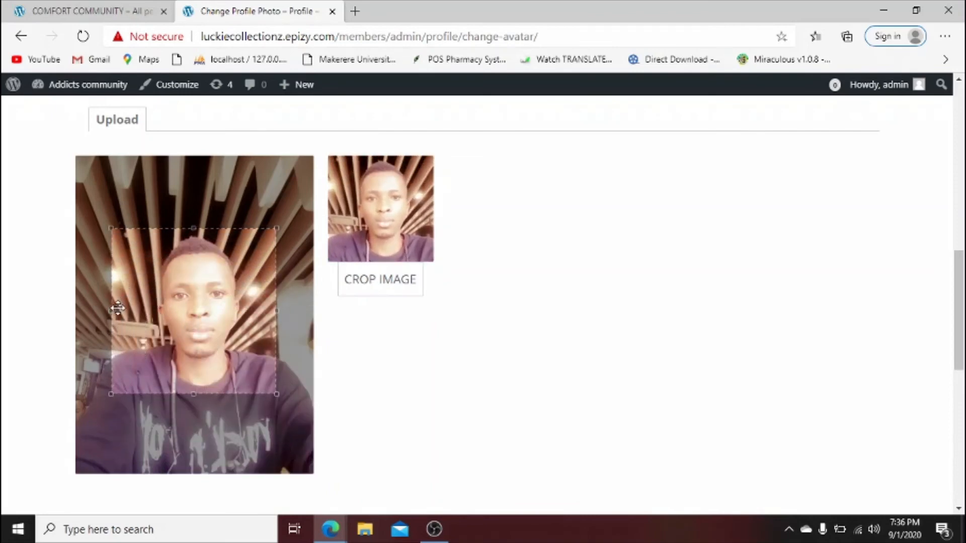
pyautogui.moveTo(112, 313); pyautogui.dragTo(75, 322)
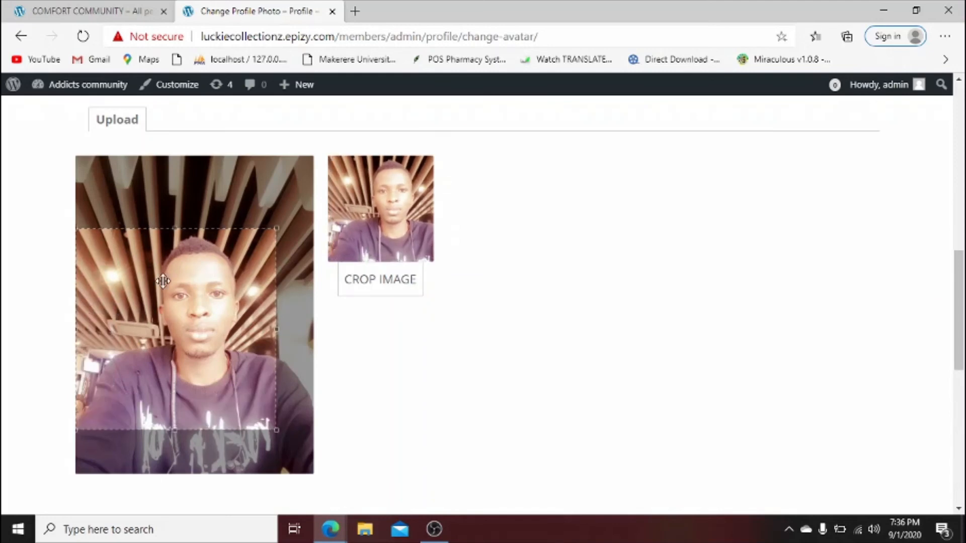
pyautogui.moveTo(276, 333); pyautogui.dragTo(312, 330)
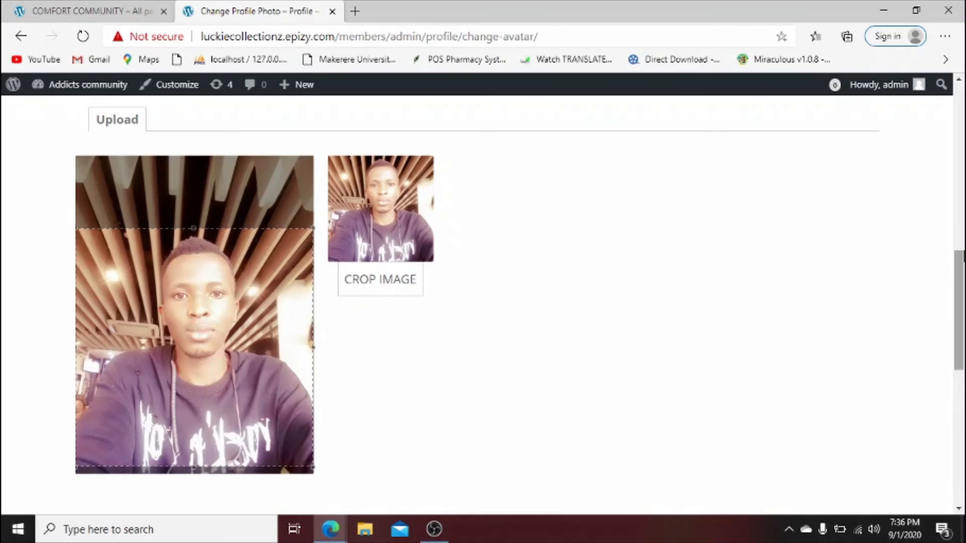
pyautogui.scroll(-3, 960, 312)
pyautogui.moveTo(964, 305); pyautogui.dragTo(964, 270)
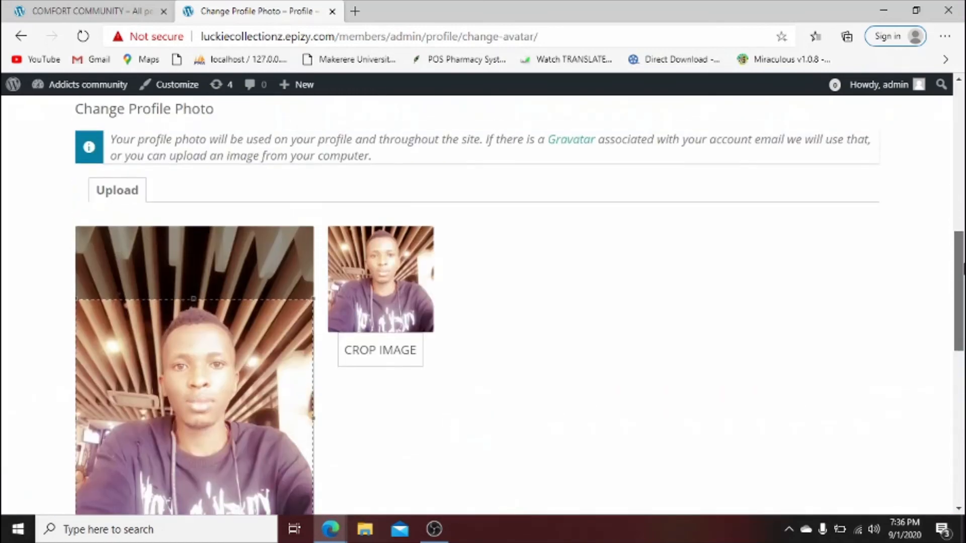
pyautogui.click(385, 351)
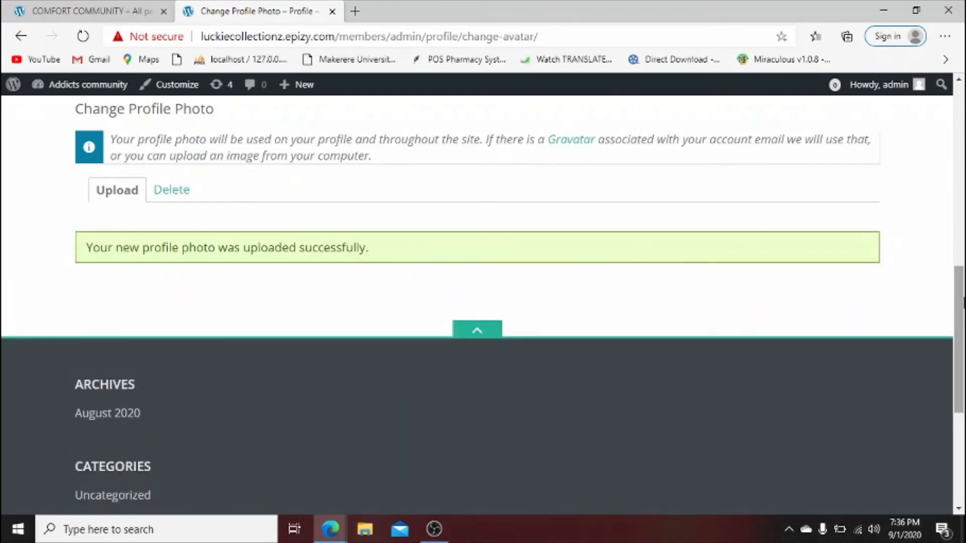
# Upload IMG-20200619-WA0022.jpg from the PATS folder as the profile's cover image and check the profile header.
pyautogui.moveTo(962, 277); pyautogui.dragTo(956, 206)
pyautogui.click(378, 341)
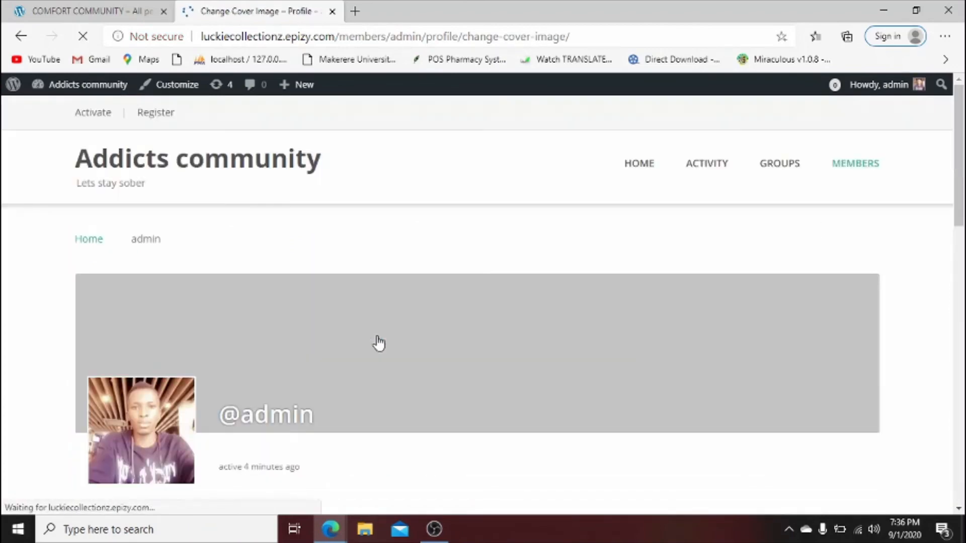
pyautogui.scroll(-8, 498, 416)
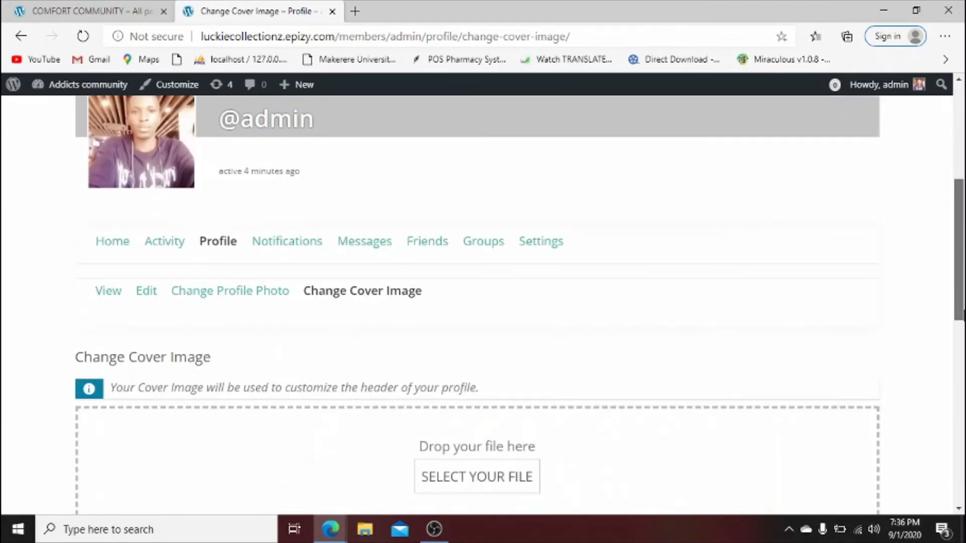
pyautogui.click(484, 364)
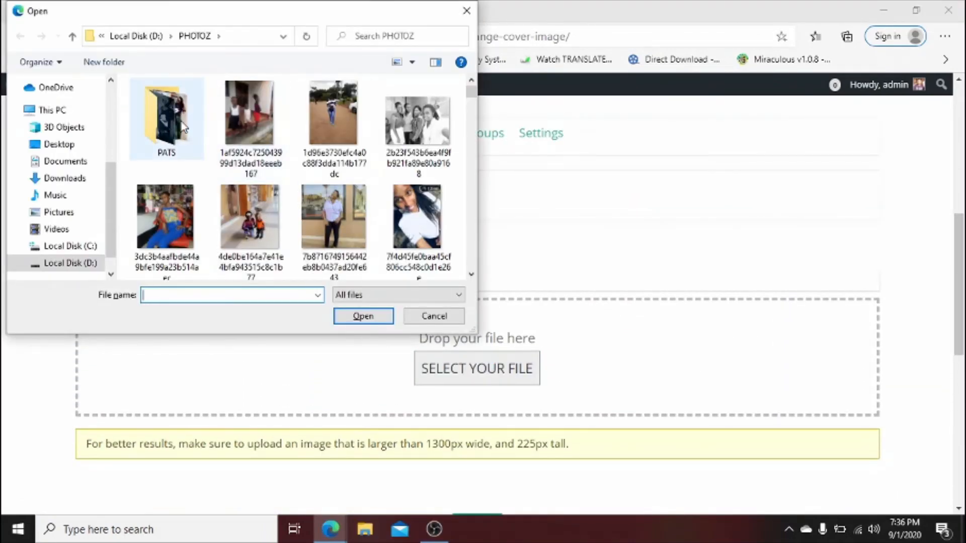
pyautogui.click(183, 126)
pyautogui.doubleClick(183, 127)
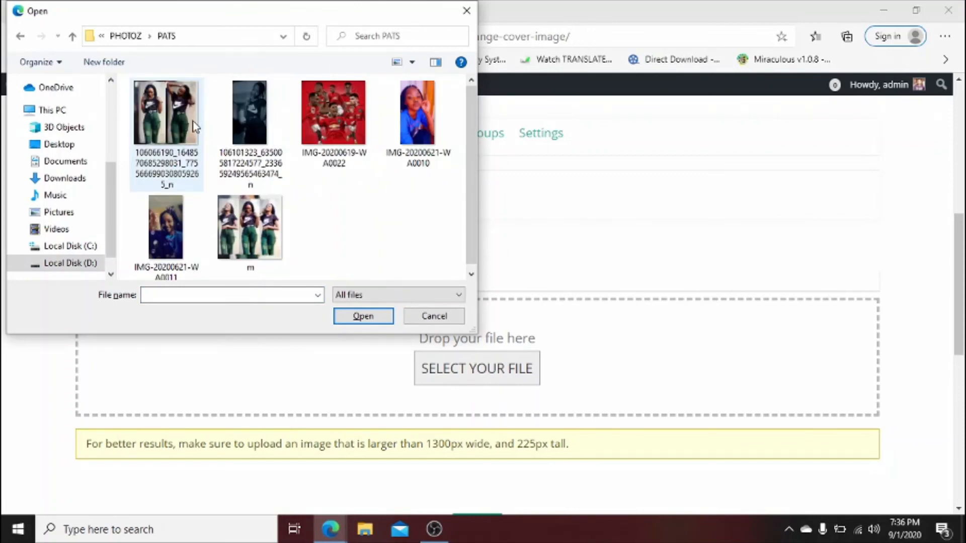
pyautogui.click(366, 129)
pyautogui.click(376, 315)
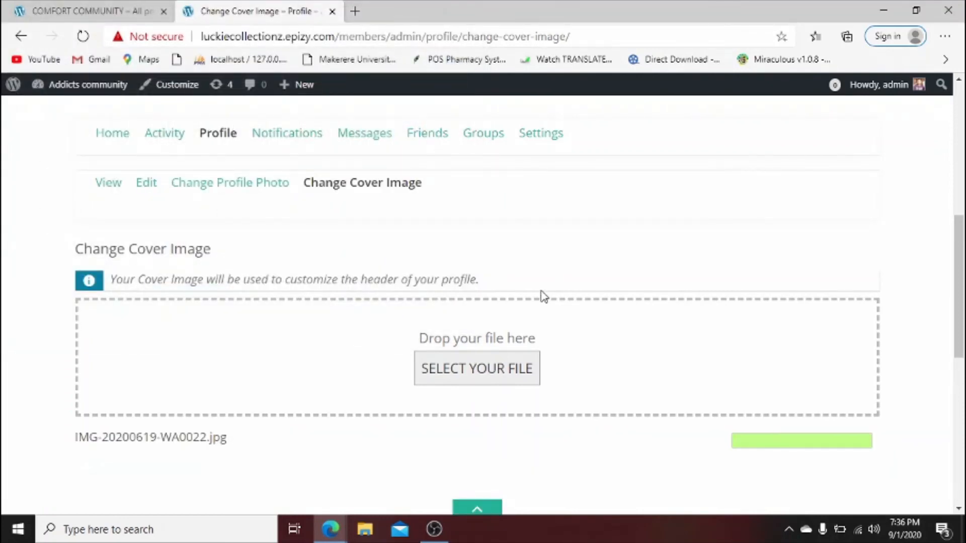
pyautogui.moveTo(956, 271); pyautogui.dragTo(964, 128)
pyautogui.moveTo(900, 84)
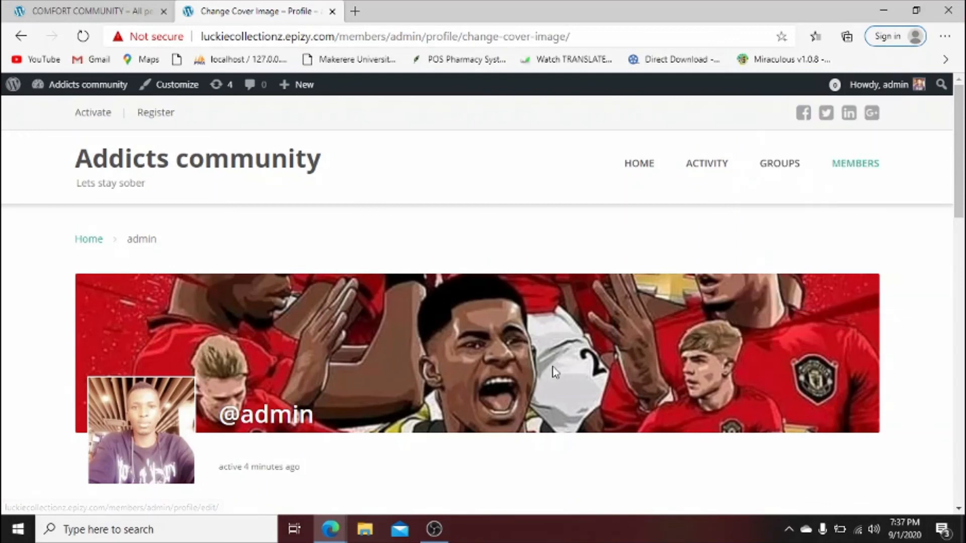
# Review the Home, Activity and Messages sections of the admin profile.
pyautogui.moveTo(964, 194); pyautogui.dragTo(964, 273)
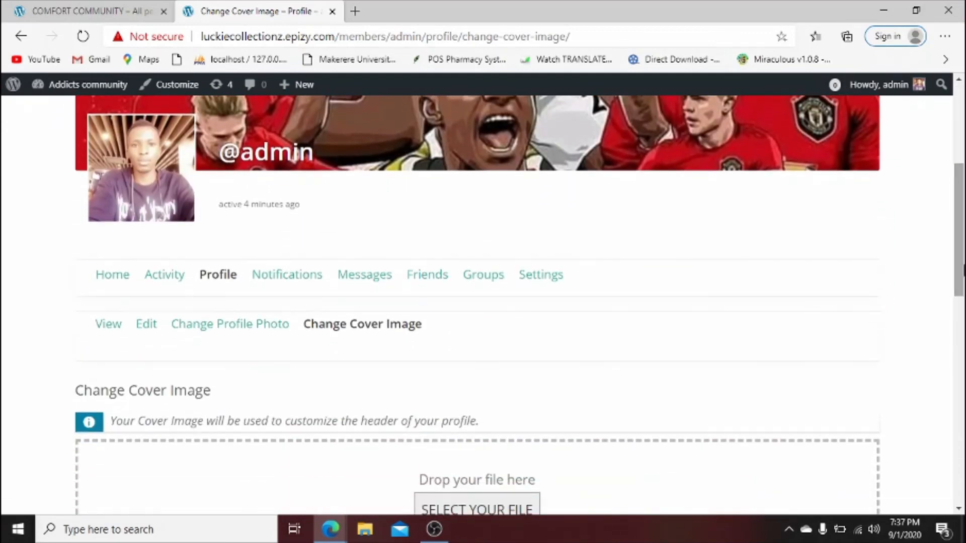
pyautogui.click(127, 274)
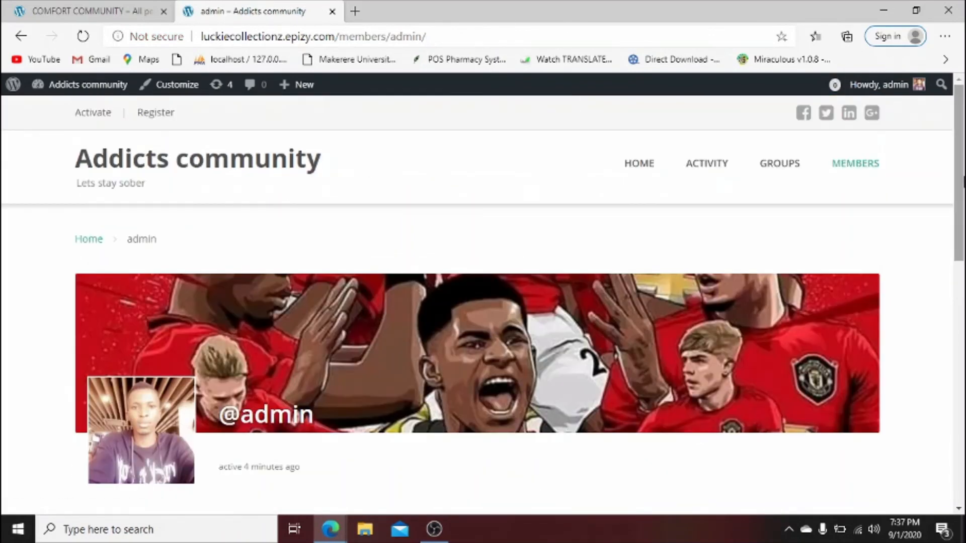
pyautogui.moveTo(964, 181); pyautogui.dragTo(963, 291)
pyautogui.scroll(5, 291, 389)
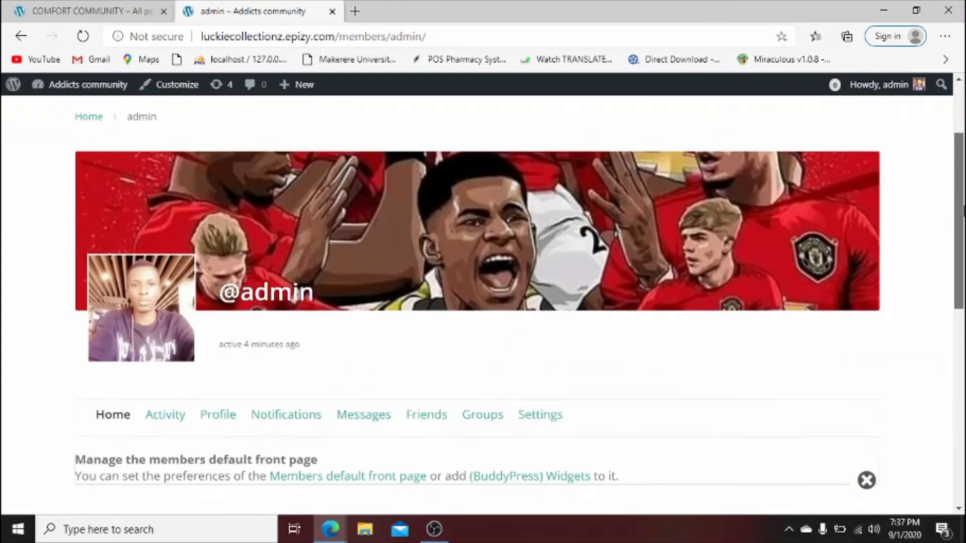
pyautogui.click(158, 503)
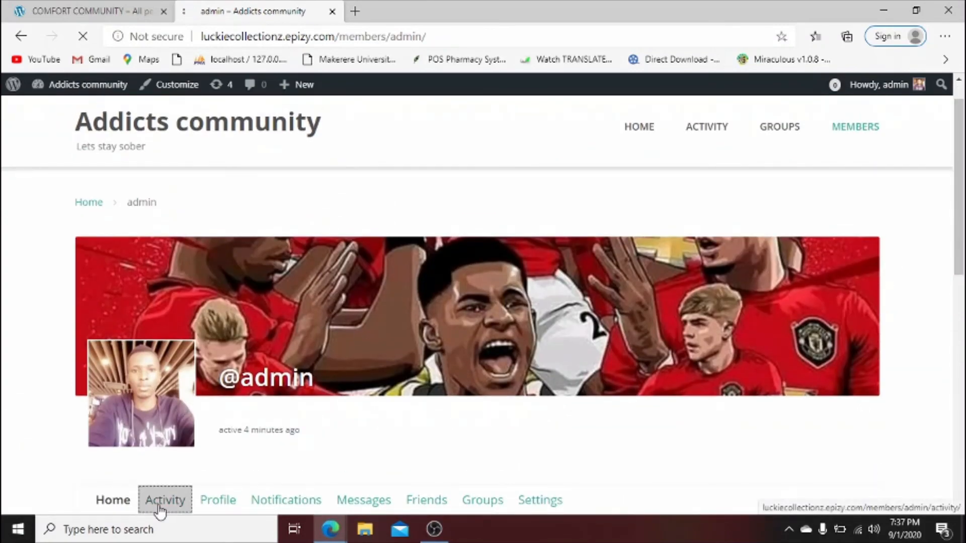
pyautogui.scroll(-5, 483, 301)
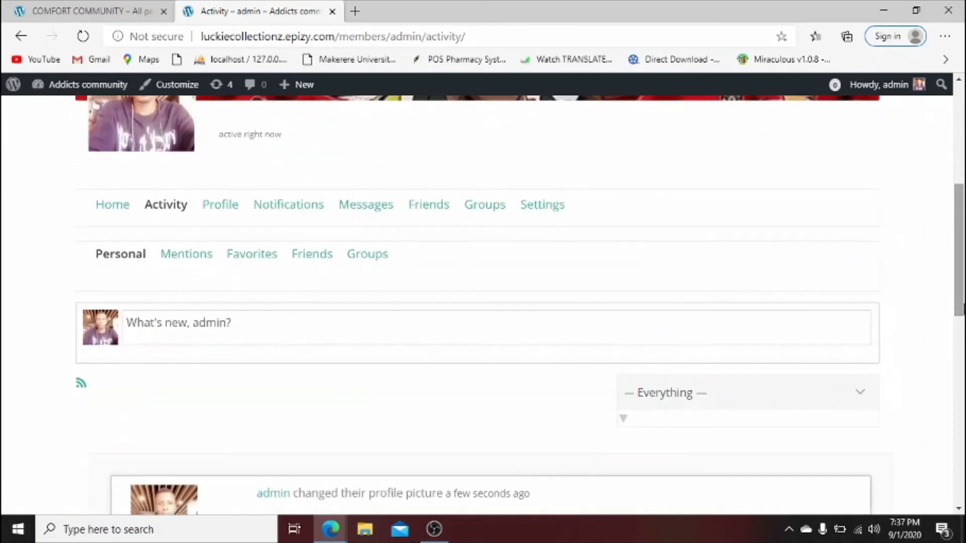
pyautogui.click(381, 208)
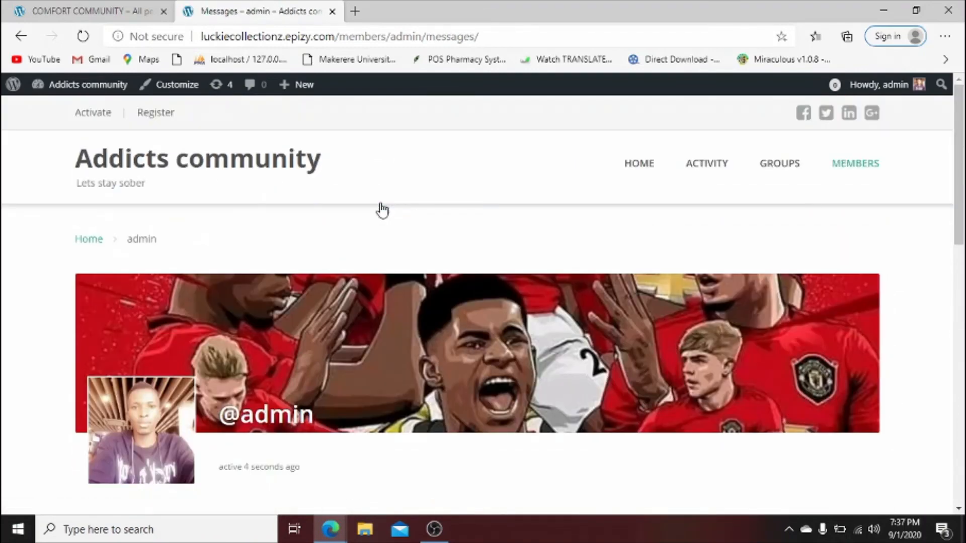
pyautogui.scroll(-4, 379, 208)
pyautogui.scroll(-2, 503, 236)
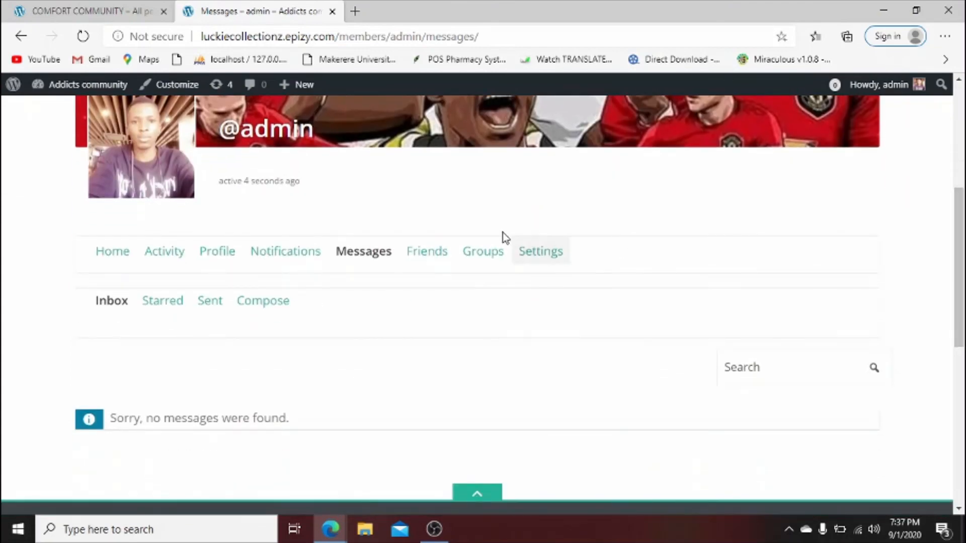
# View the Friends and Groups sections of the admin profile and open its Settings section.
pyautogui.click(417, 254)
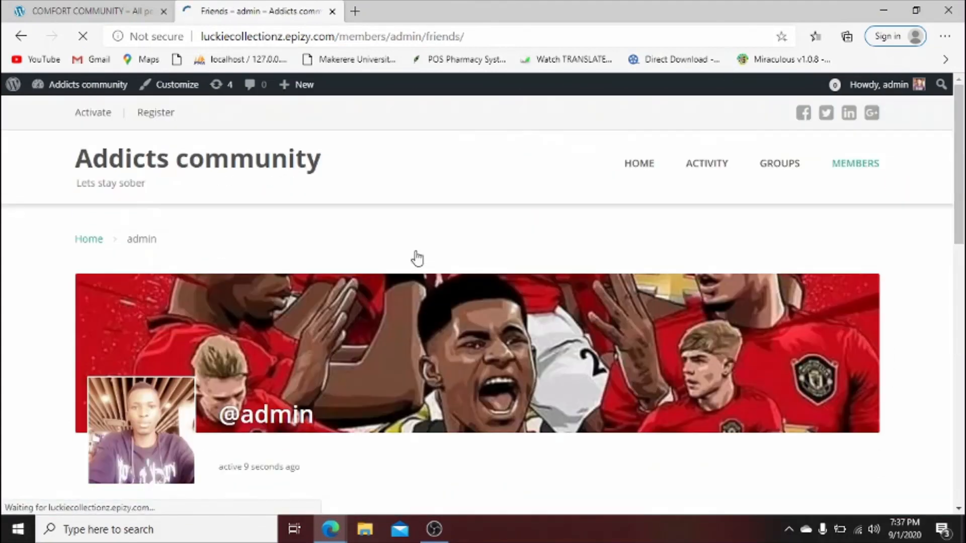
pyautogui.scroll(-3, 416, 258)
pyautogui.scroll(-2, 493, 234)
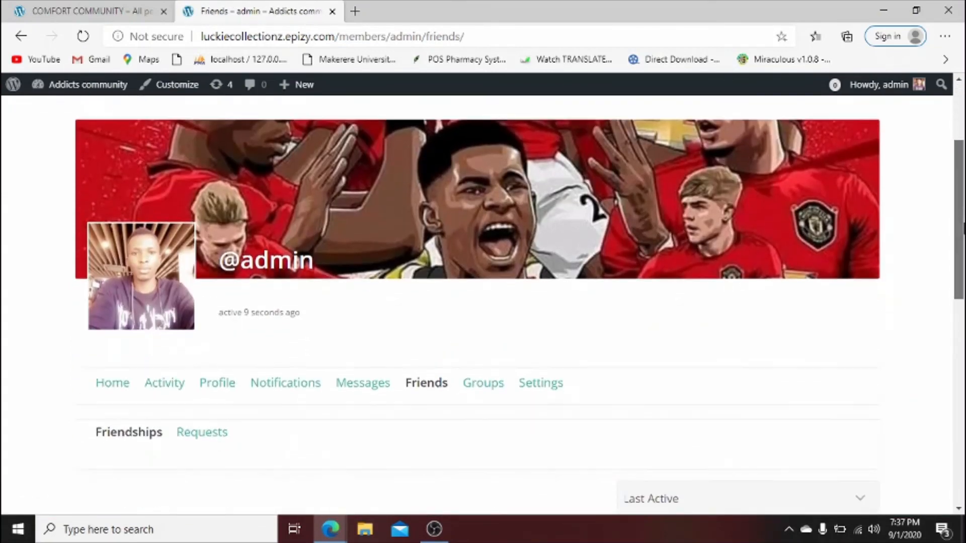
pyautogui.click(484, 322)
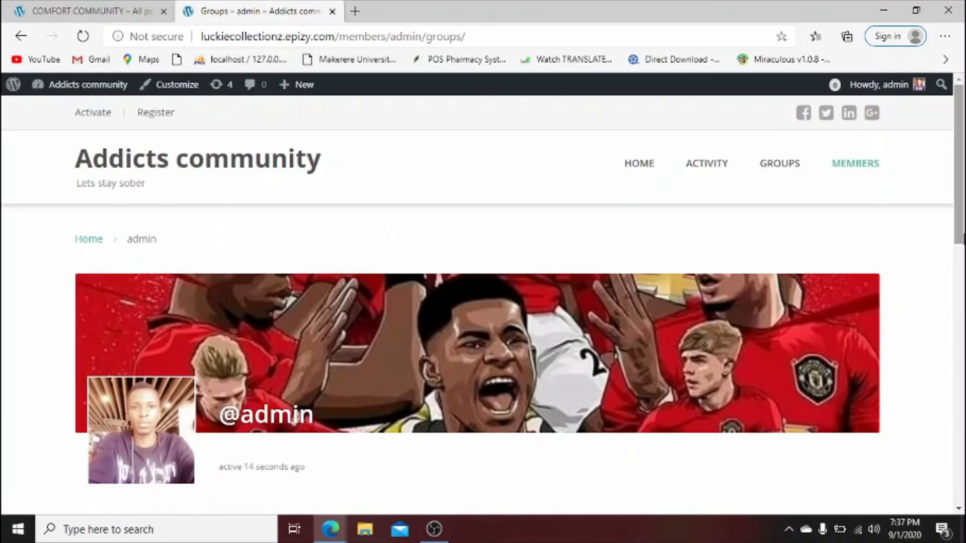
pyautogui.scroll(-5, 725, 316)
pyautogui.click(555, 315)
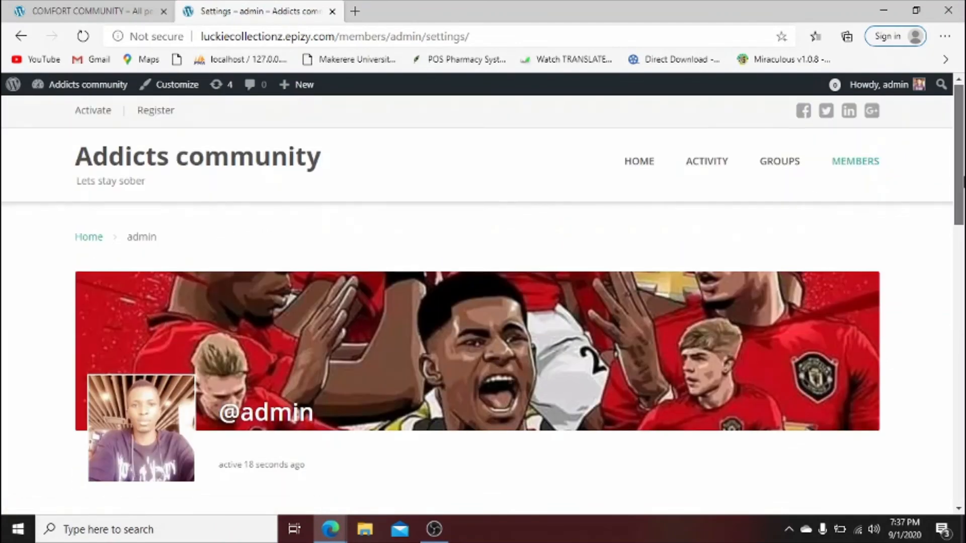
# Review the General settings of the admin profile, including the account email and password options.
pyautogui.scroll(-8, 672, 244)
pyautogui.scroll(-2, 477, 302)
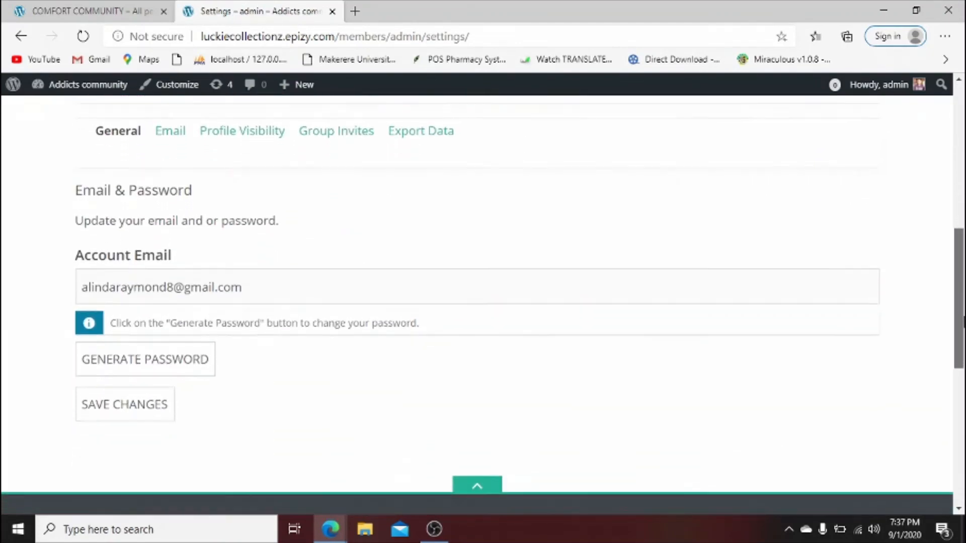
pyautogui.scroll(2, 477, 301)
pyautogui.moveTo(964, 305); pyautogui.dragTo(953, 179)
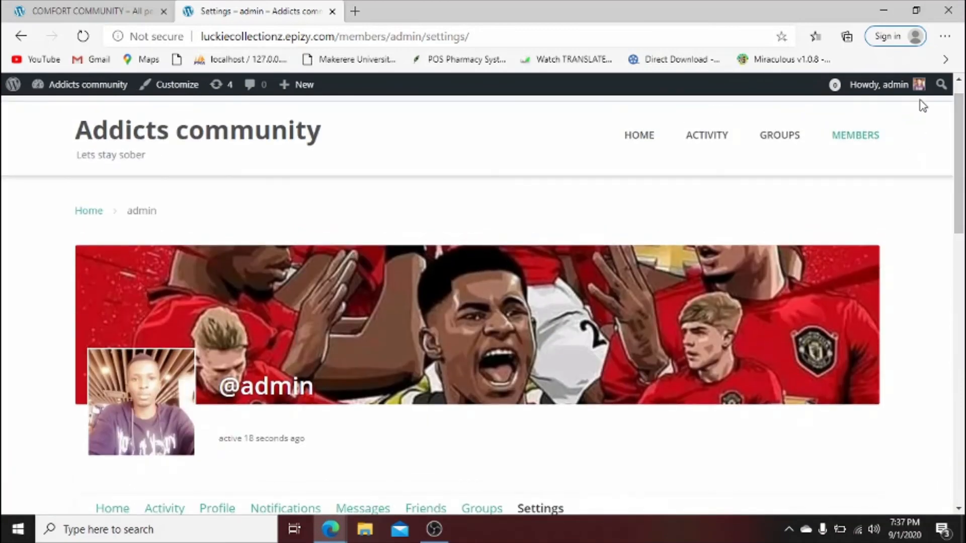
# Look through the admin account options for Activity, Profile, Messages and Friends.
pyautogui.moveTo(918, 86)
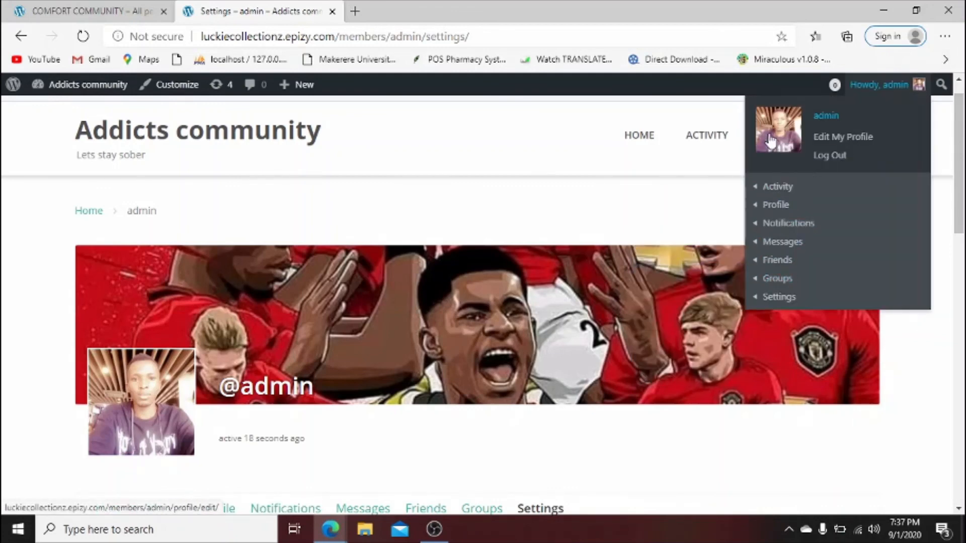
pyautogui.moveTo(770, 184)
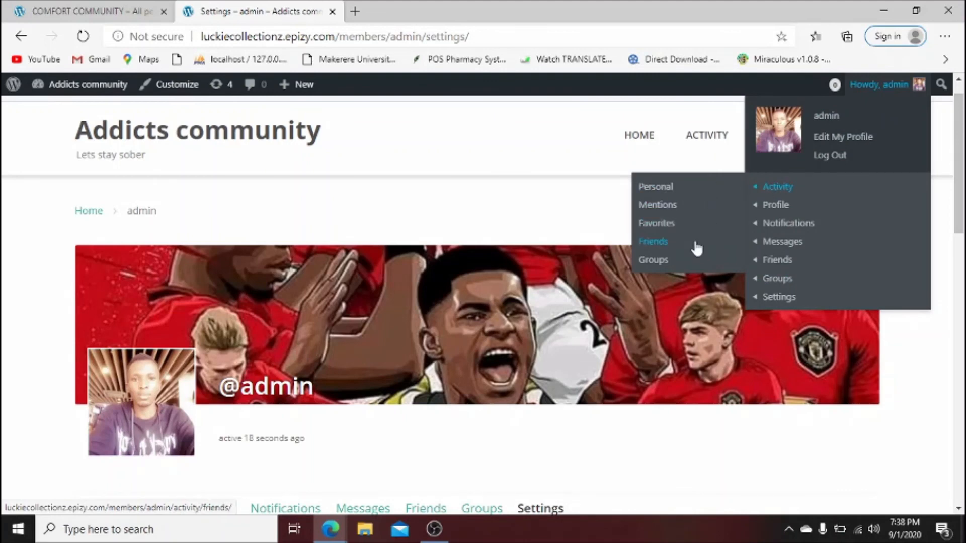
pyautogui.moveTo(773, 209)
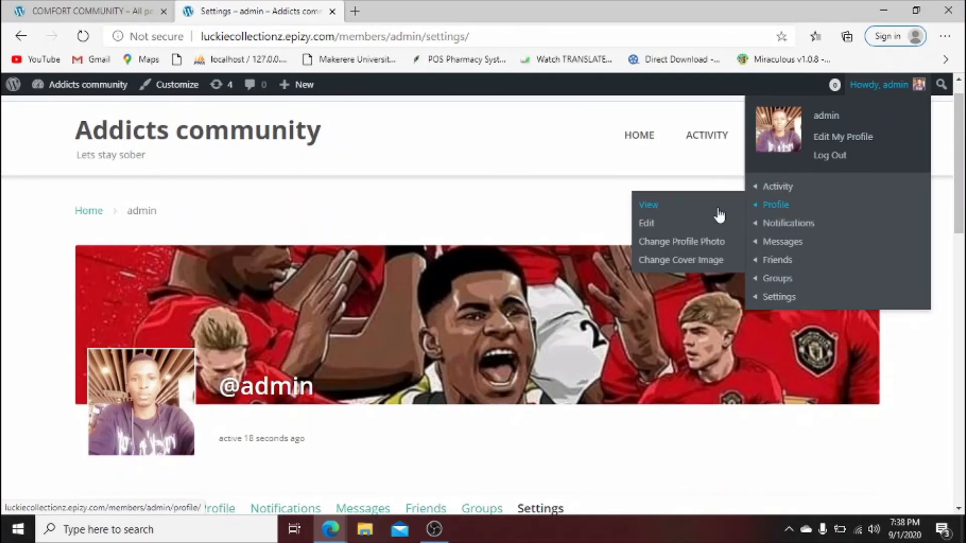
pyautogui.moveTo(774, 243)
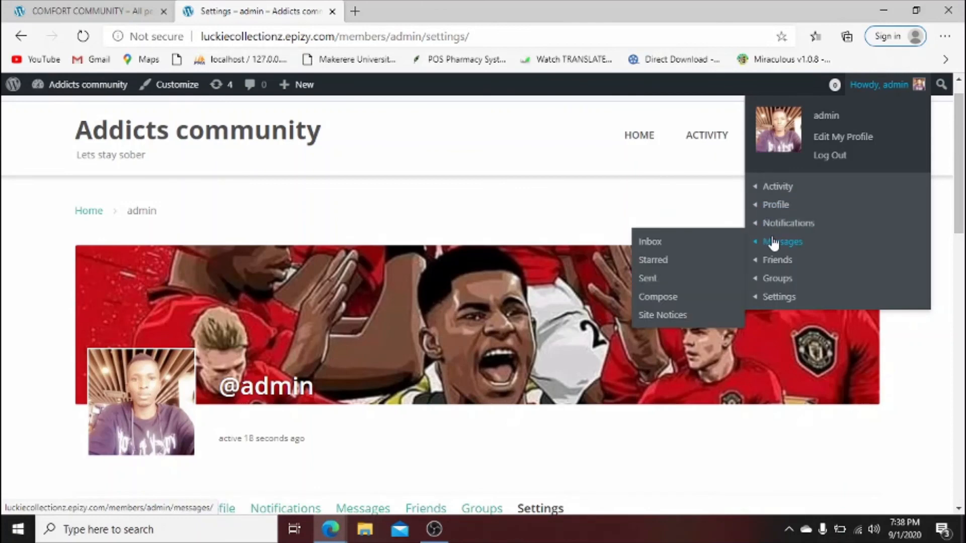
pyautogui.moveTo(774, 267)
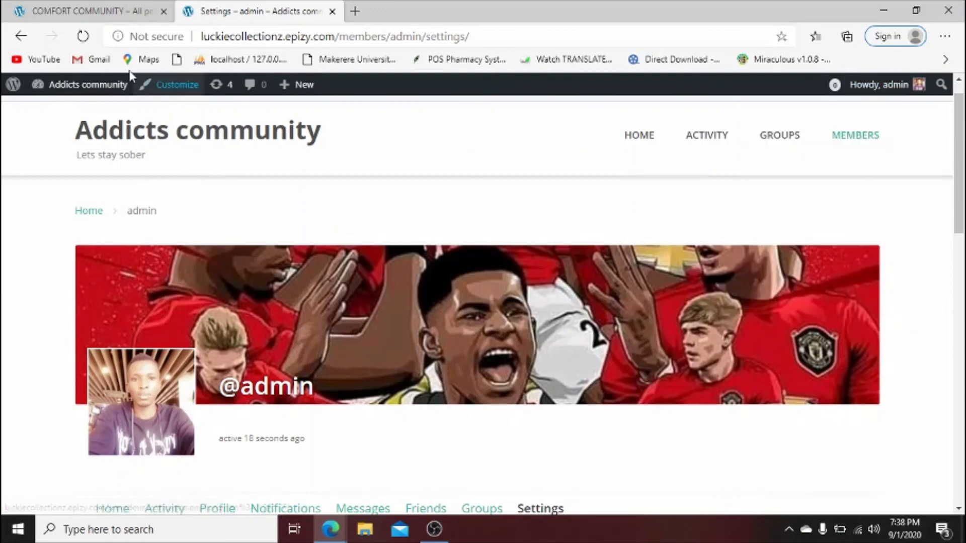
# Go to the site's admin dashboard and open the form for adding a new user.
pyautogui.moveTo(86, 96)
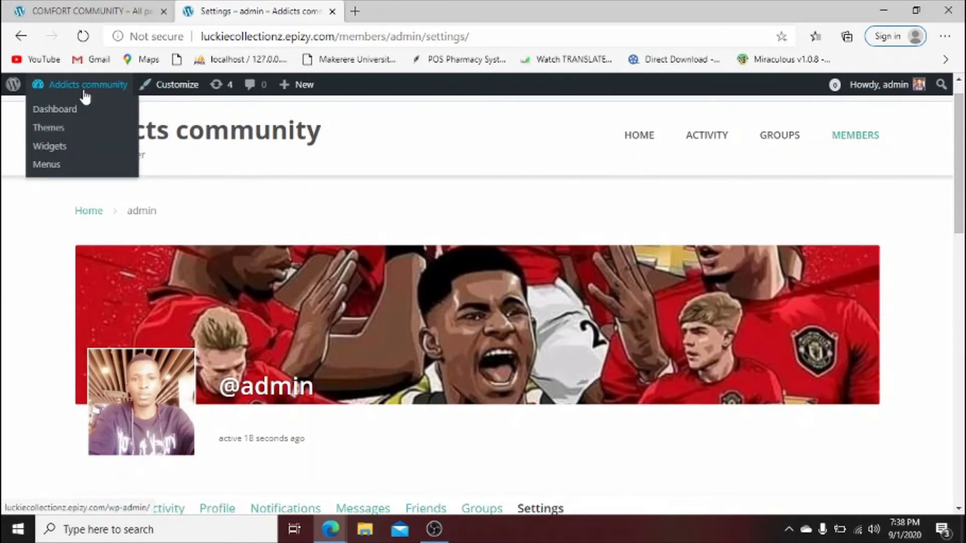
pyautogui.click(70, 113)
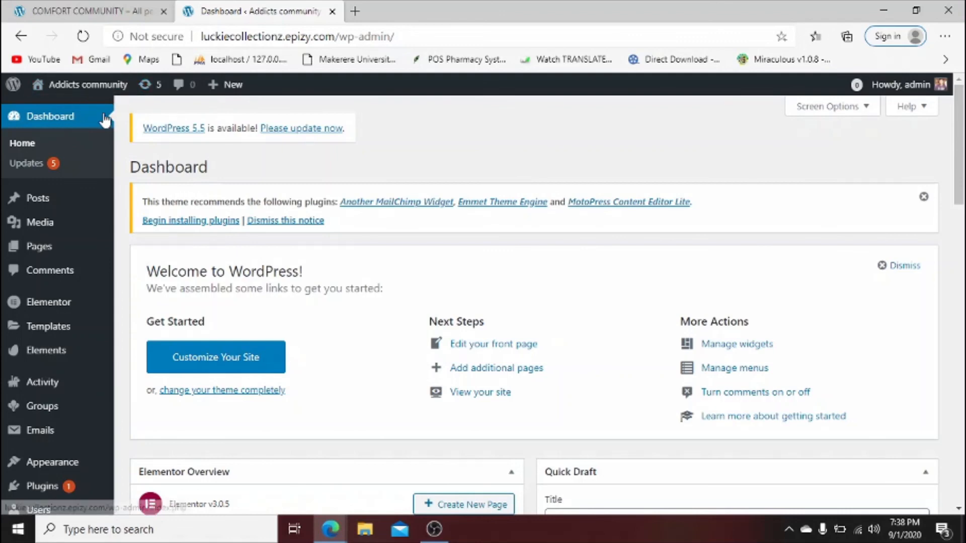
pyautogui.moveTo(56, 444)
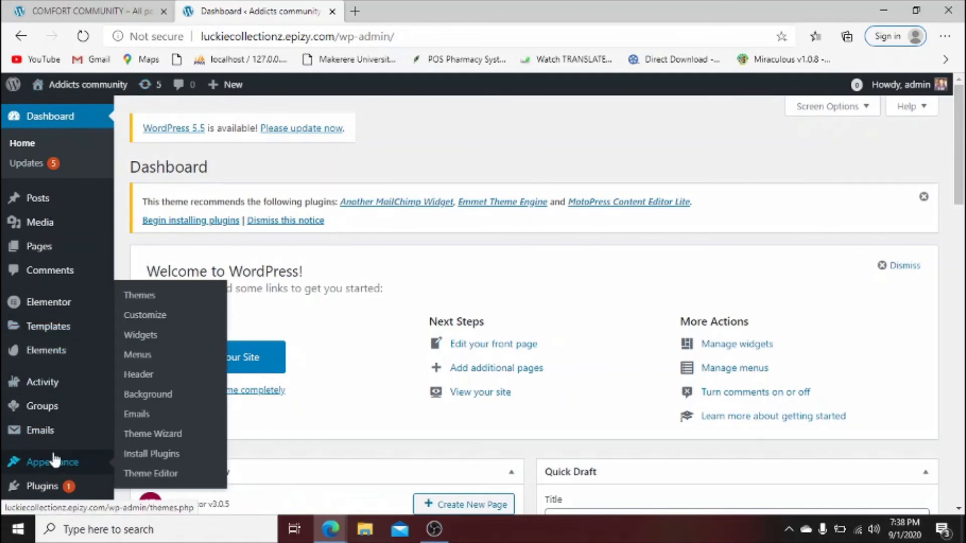
pyautogui.scroll(-1, 75, 384)
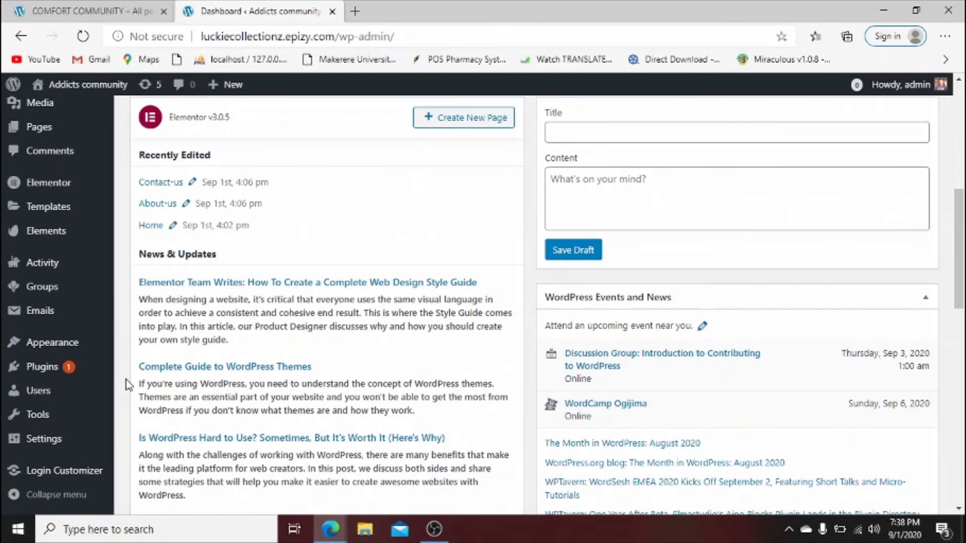
pyautogui.moveTo(75, 392)
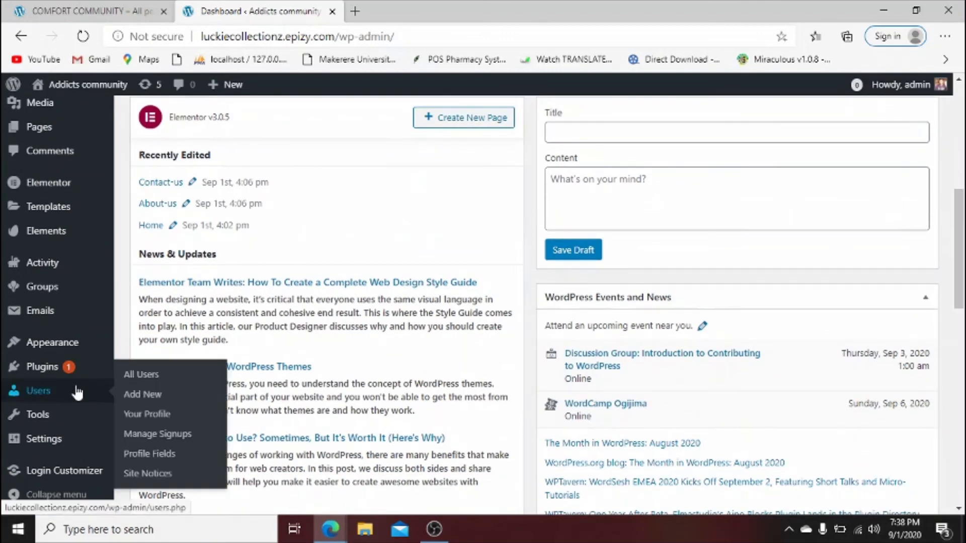
pyautogui.click(143, 396)
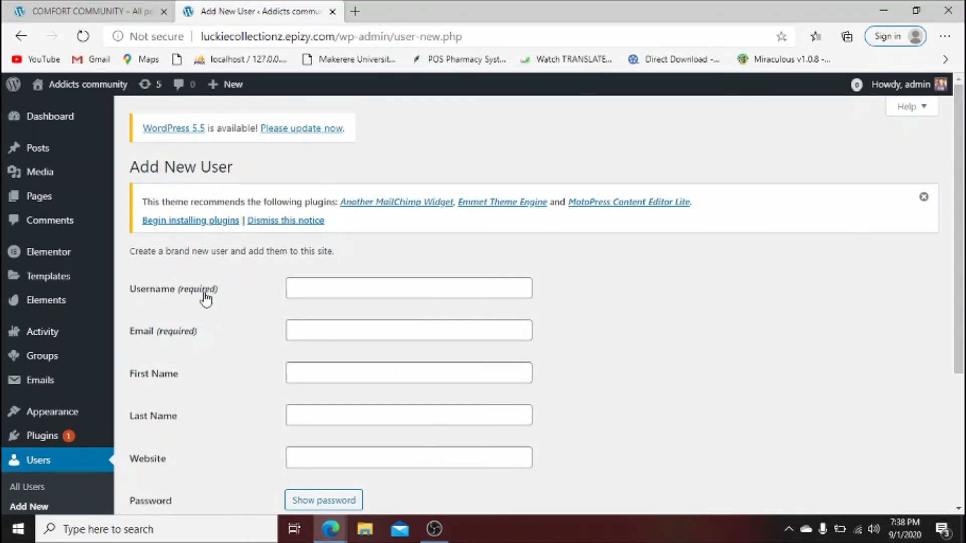
# Fill in the new user's username, email address, first name and last name from the saved suggestions.
pyautogui.click(296, 286)
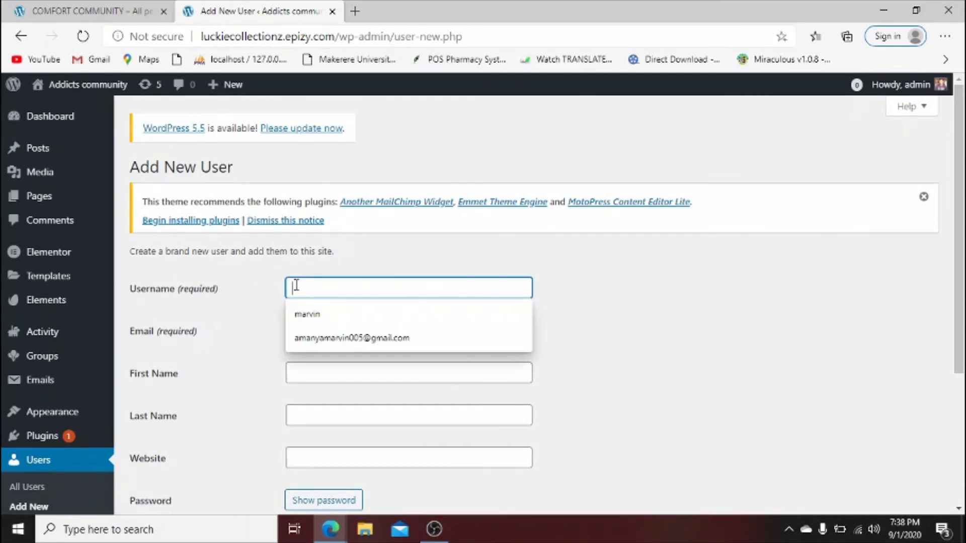
pyautogui.click(313, 337)
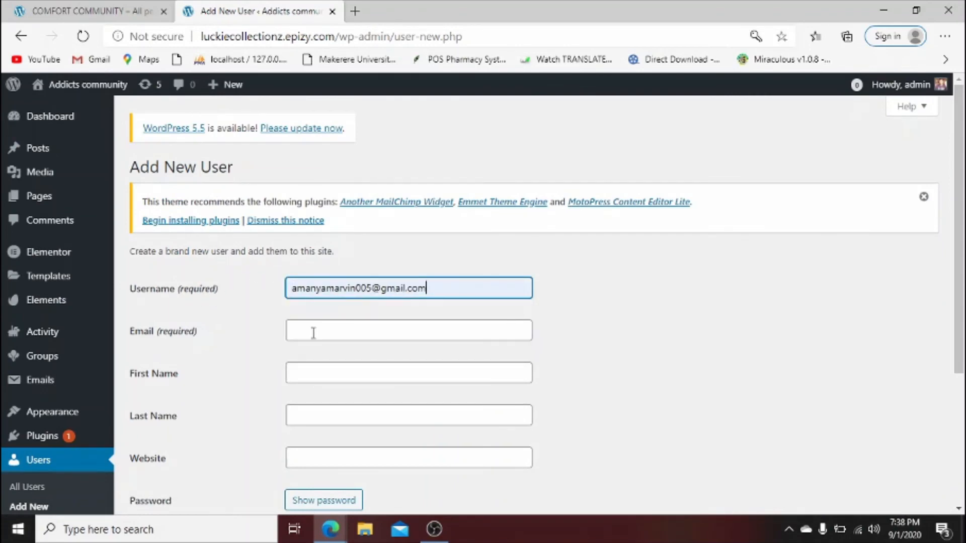
pyautogui.click(313, 332)
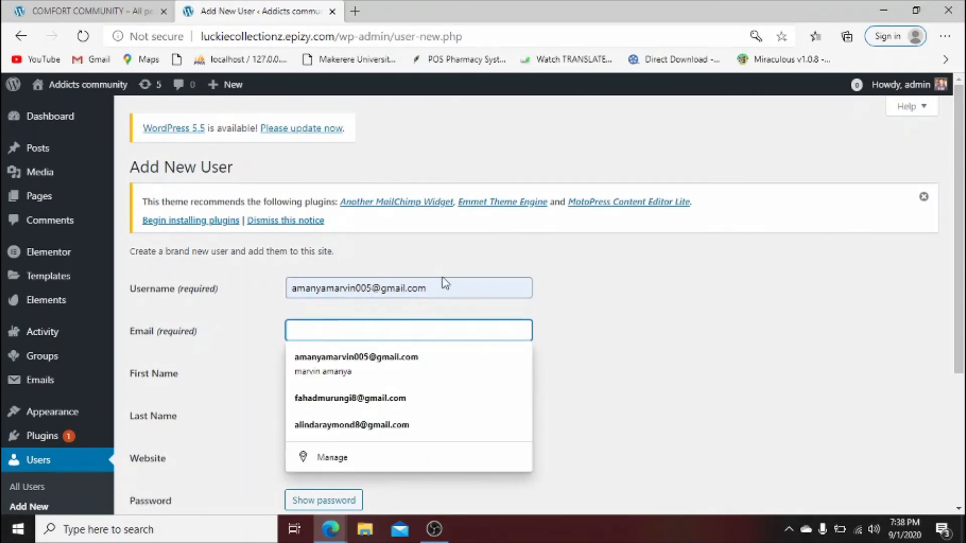
pyautogui.moveTo(434, 285); pyautogui.dragTo(116, 320)
pyautogui.write('marvin')
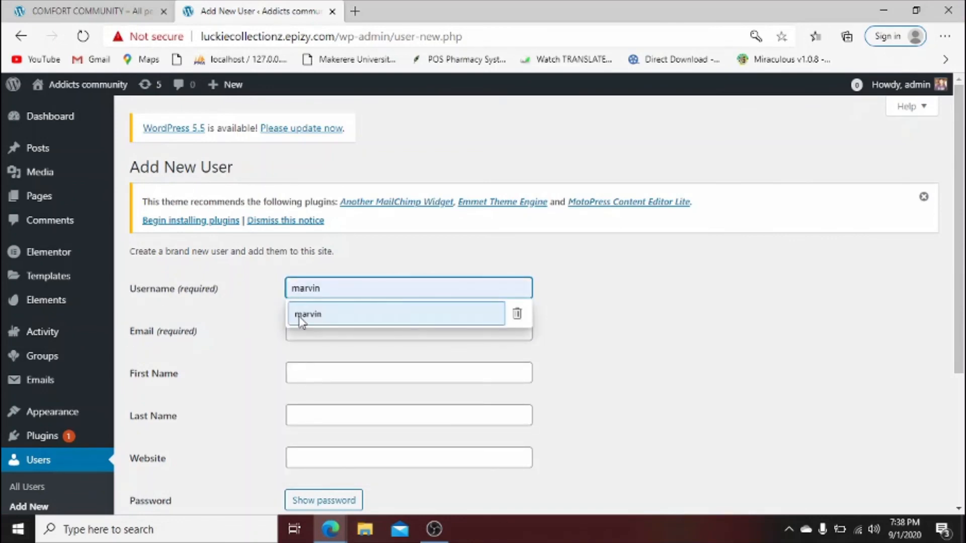
pyautogui.click(307, 314)
pyautogui.click(312, 330)
pyautogui.click(327, 361)
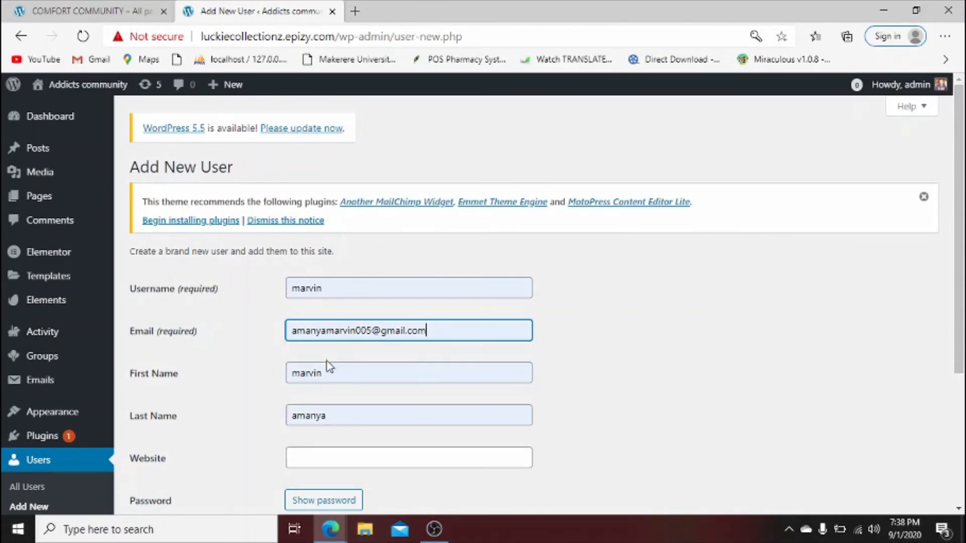
# Replace the generated password with a chosen account password, keeping it hidden.
pyautogui.scroll(-4, 959, 302)
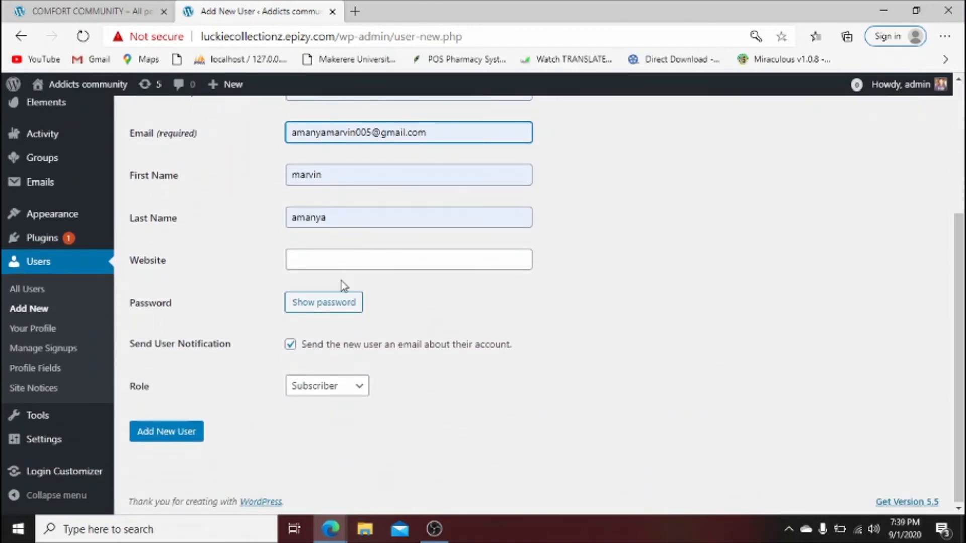
pyautogui.click(327, 311)
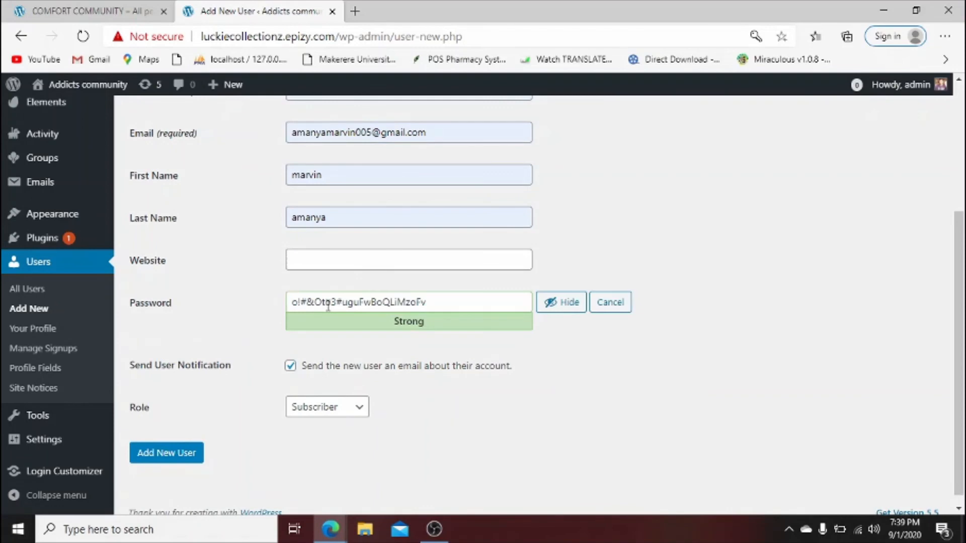
pyautogui.click(549, 302)
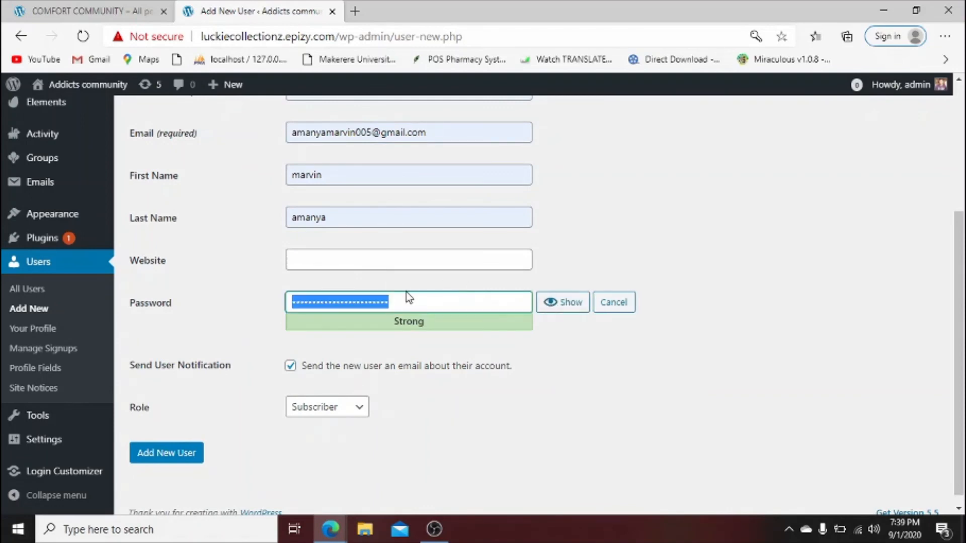
pyautogui.press('BackSpace')
pyautogui.write('1')
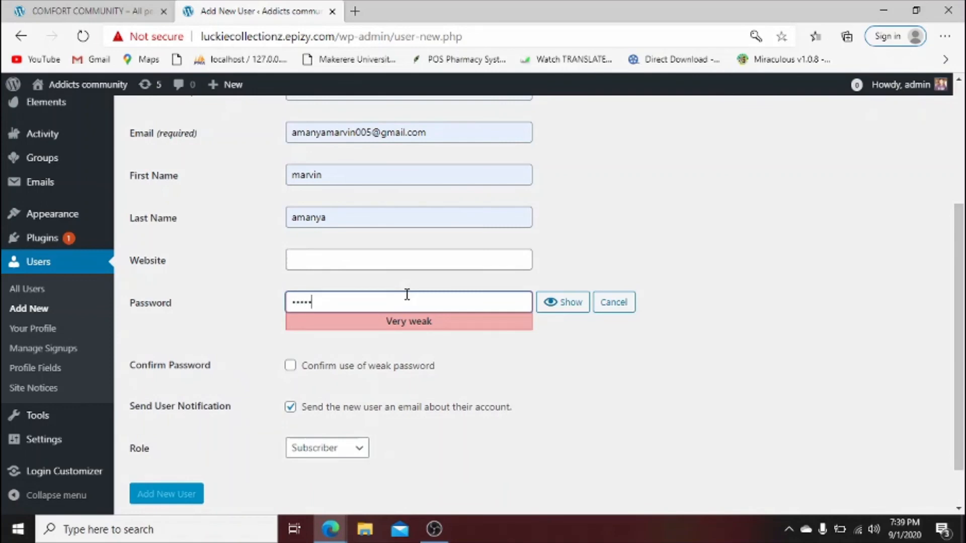
pyautogui.write('••••••••')
# Create the Subscriber account with use of the weak password confirmed and the new-user notification email turned off.
pyautogui.click(291, 366)
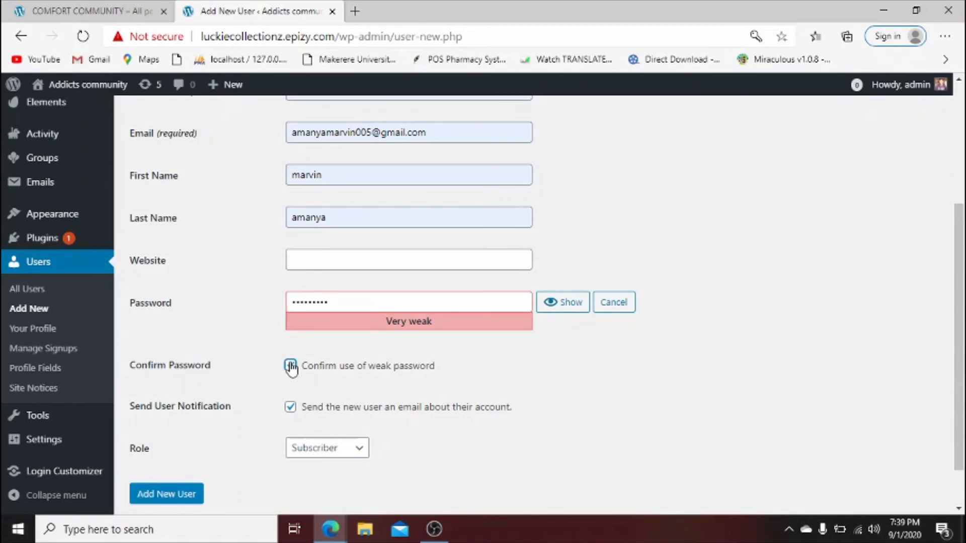
pyautogui.click(291, 407)
pyautogui.click(170, 494)
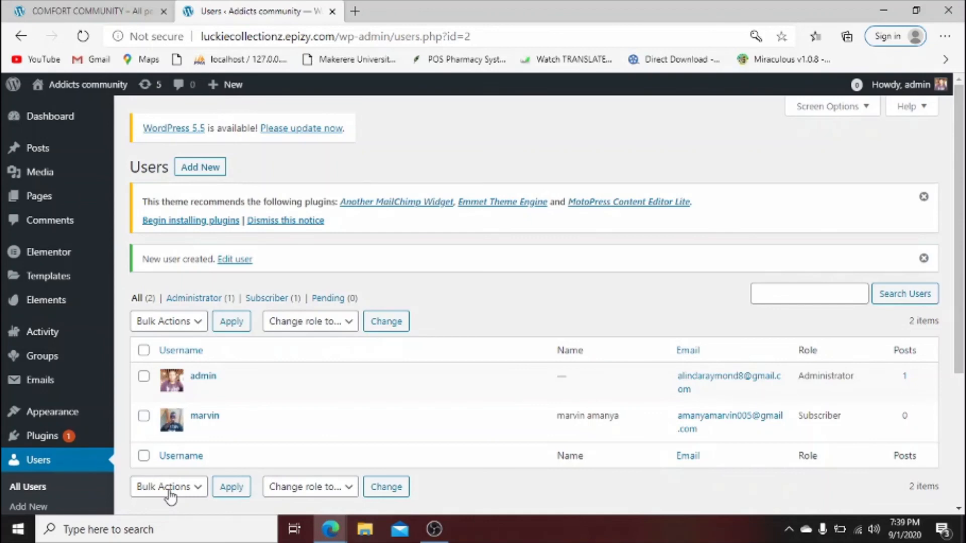
# Switch to the InPrivate browser window, reload the community login page and log in with the new member's email and account password.
pyautogui.click(330, 528)
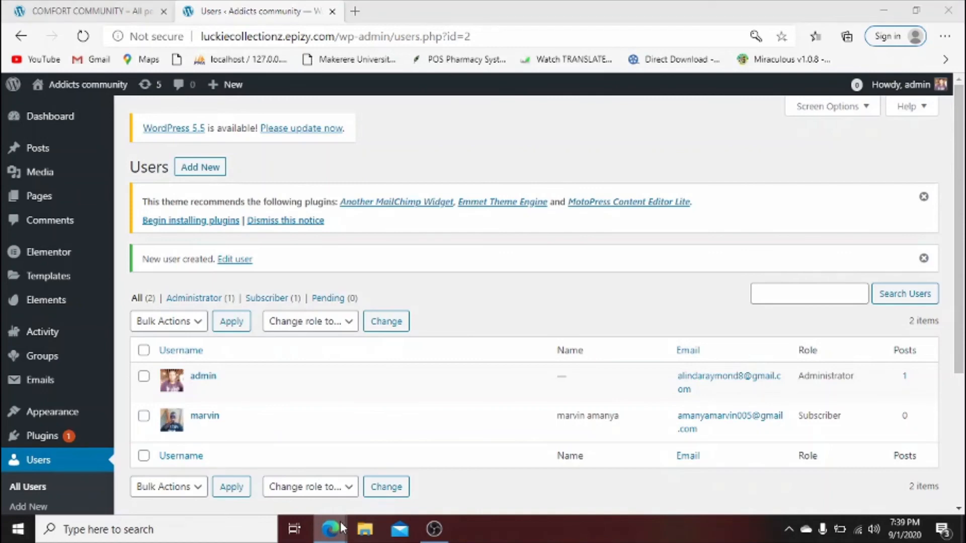
pyautogui.click(370, 498)
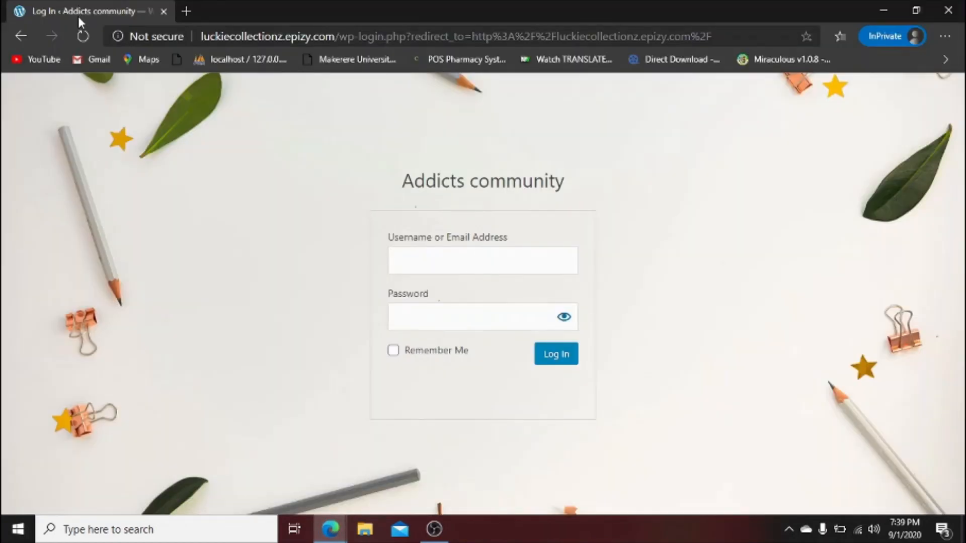
pyautogui.click(82, 36)
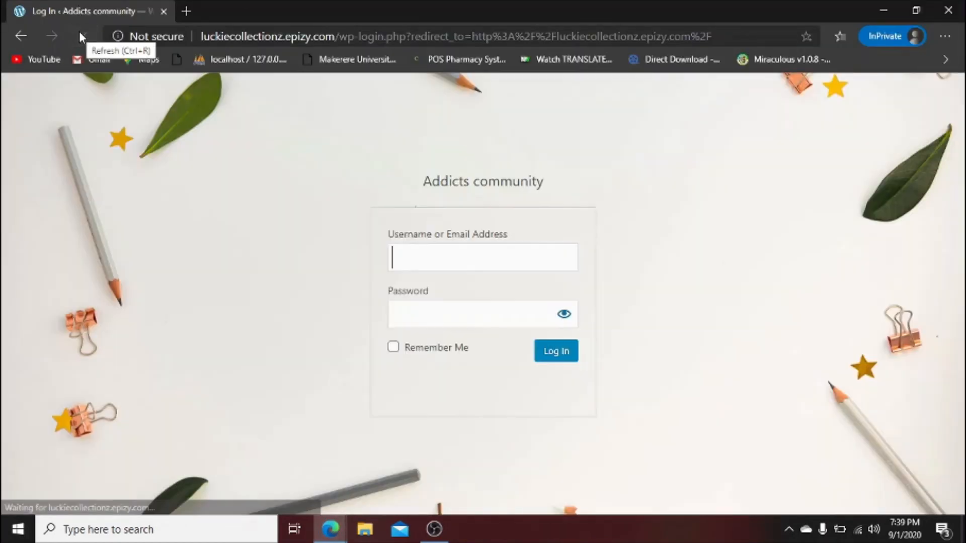
pyautogui.click(421, 253)
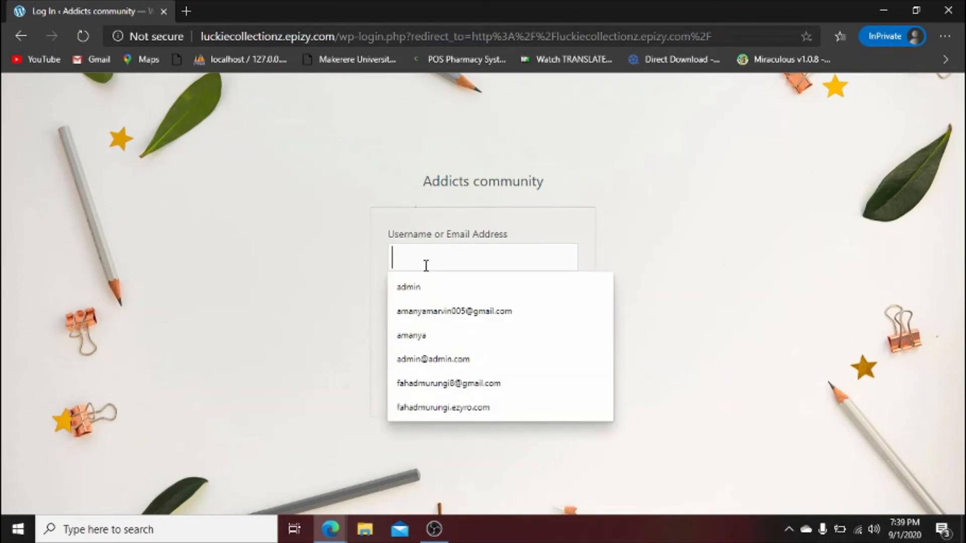
pyautogui.click(431, 309)
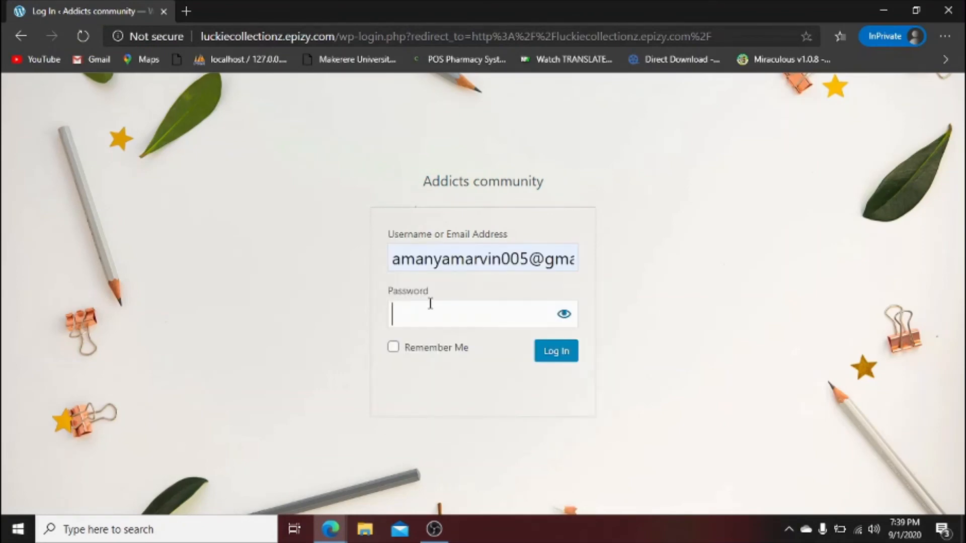
pyautogui.write('a')
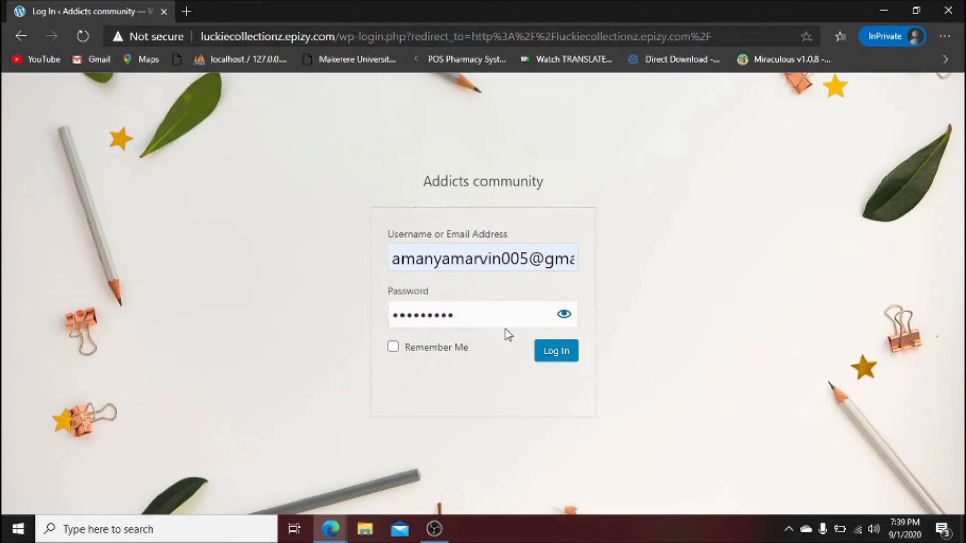
pyautogui.click(543, 352)
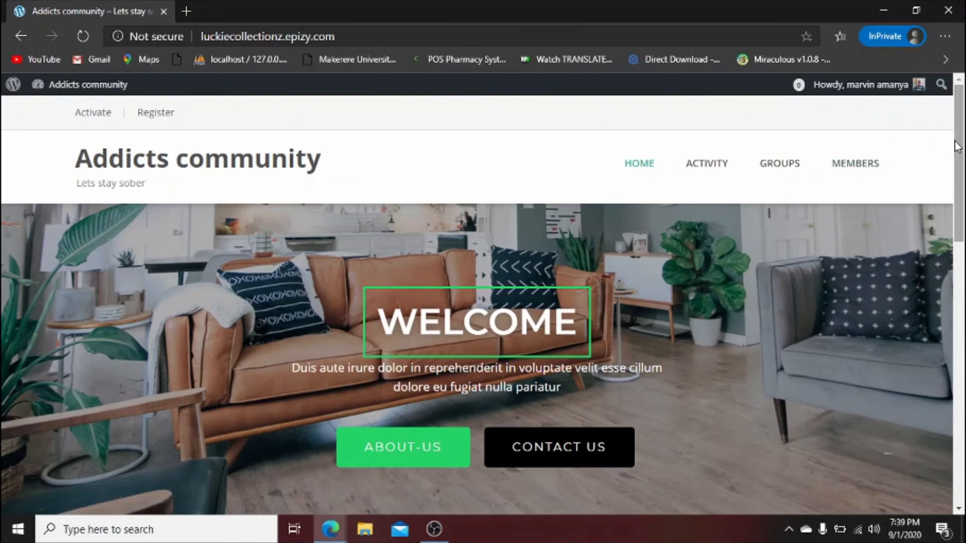
# Open the community's Activity page, expand the status update box and look over the members' activity feed.
pyautogui.scroll(-3, 910, 155)
pyautogui.moveTo(964, 215); pyautogui.dragTo(964, 117)
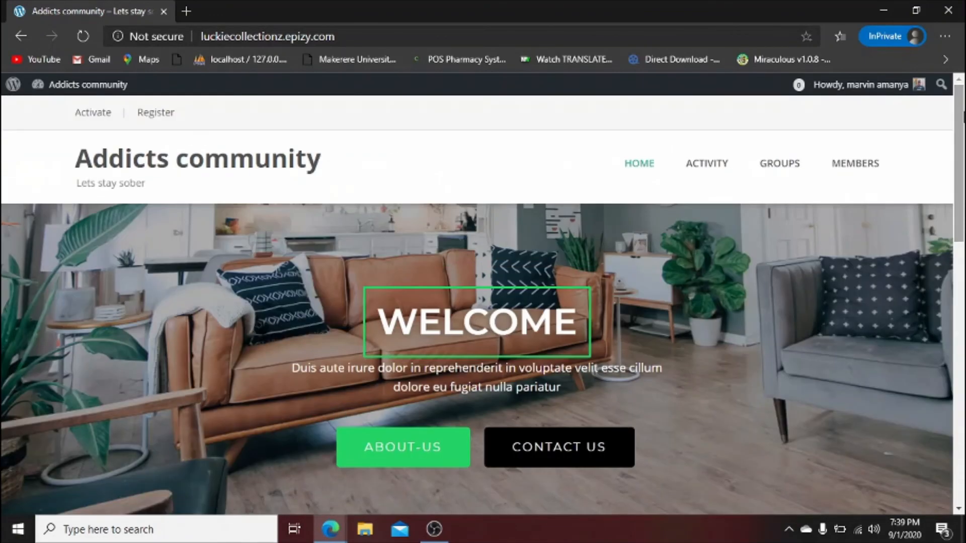
pyautogui.click(708, 165)
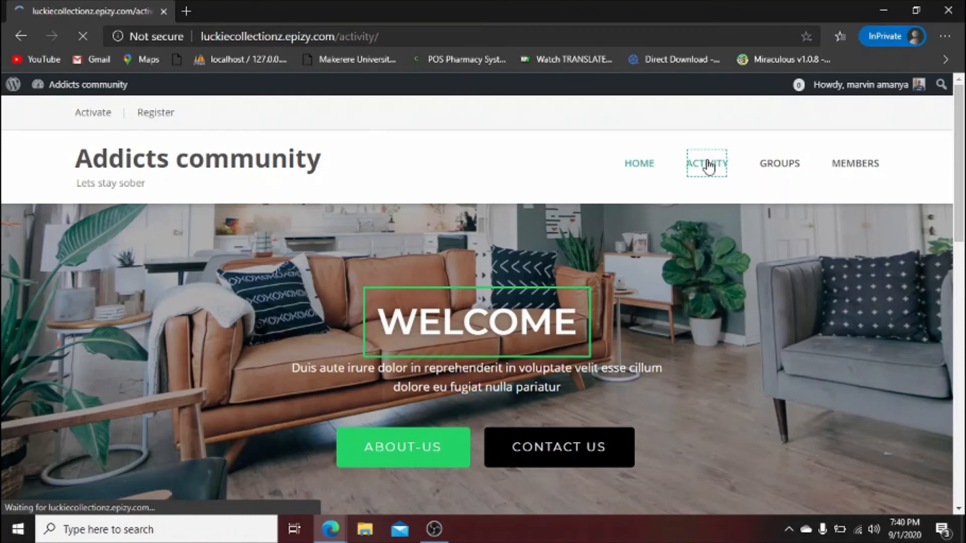
pyautogui.scroll(-1, 383, 187)
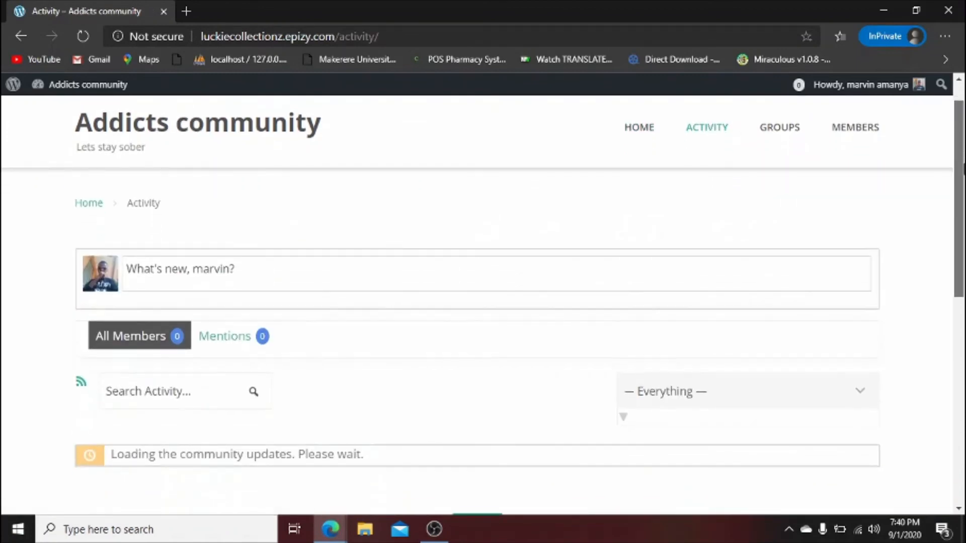
pyautogui.click(282, 257)
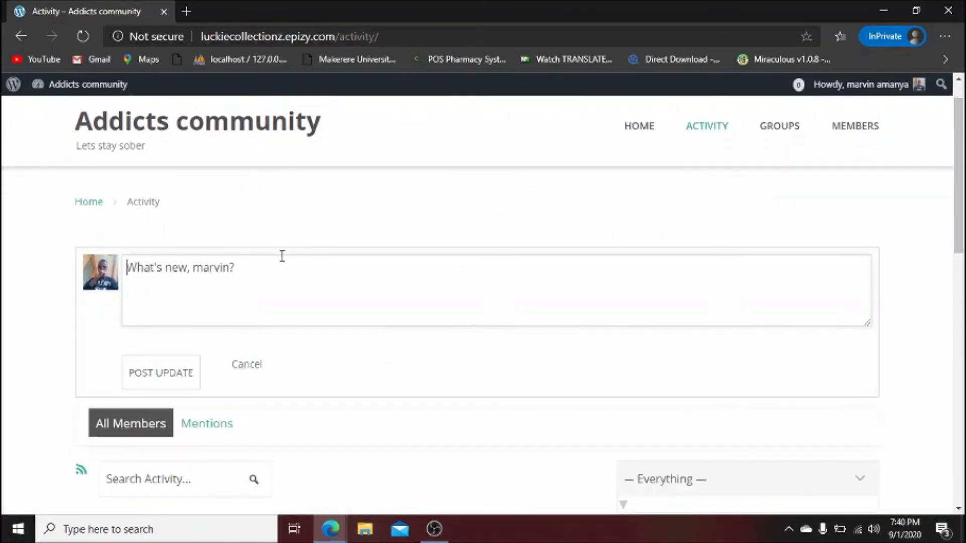
pyautogui.moveTo(964, 197); pyautogui.dragTo(958, 284)
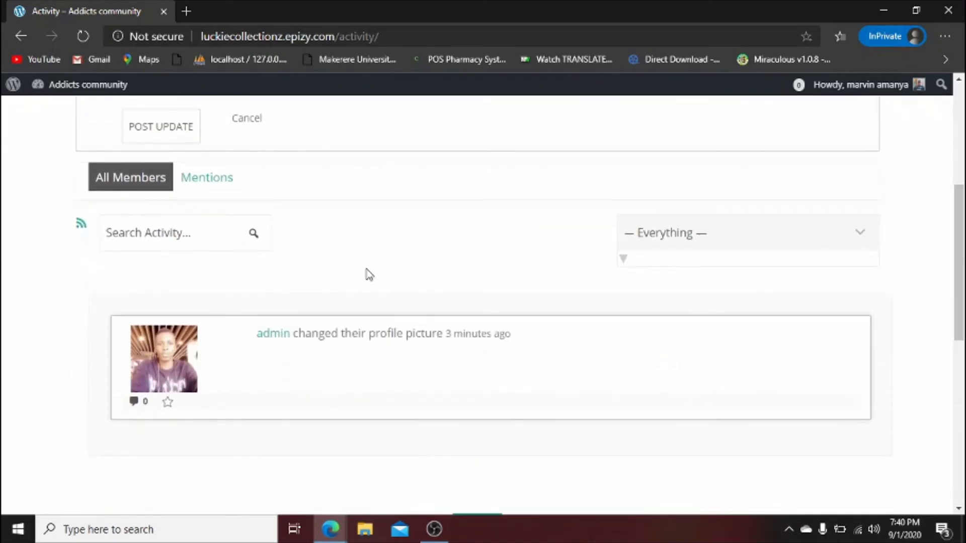
# Open the admin's member profile from the activity feed and send a friend request.
pyautogui.click(274, 334)
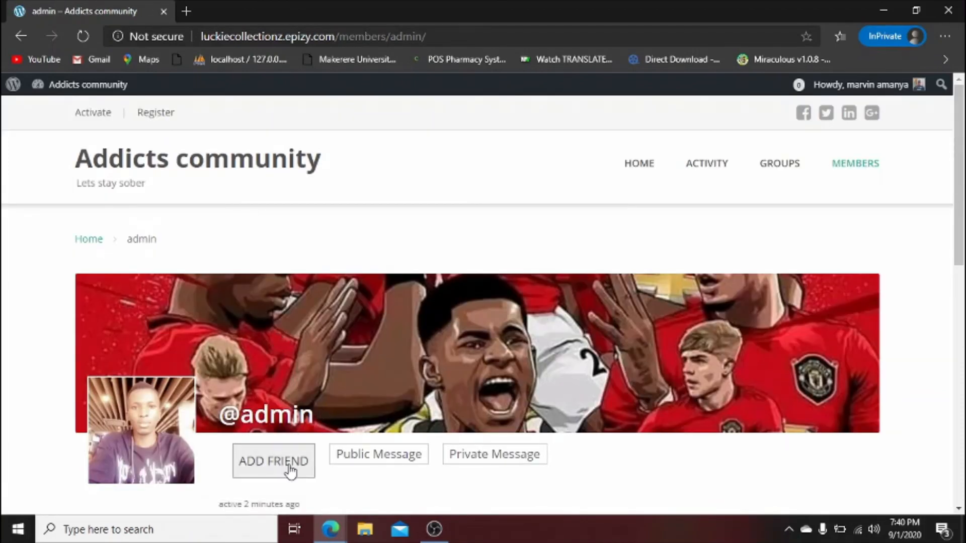
pyautogui.click(261, 468)
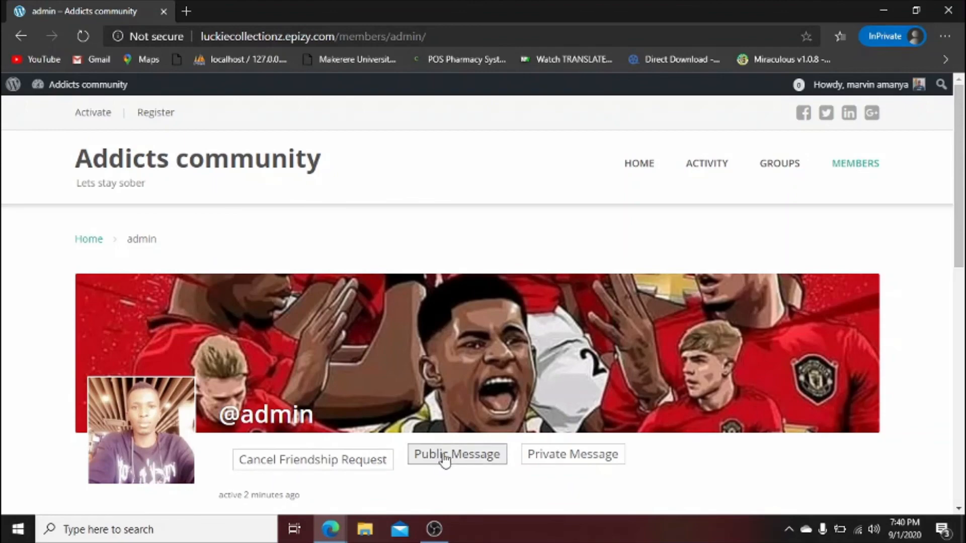
pyautogui.click(578, 456)
pyautogui.moveTo(963, 173)
pyautogui.mouseDown()
pyautogui.moveTo(963, 296)
pyautogui.moveTo(964, 185)
pyautogui.mouseUp()
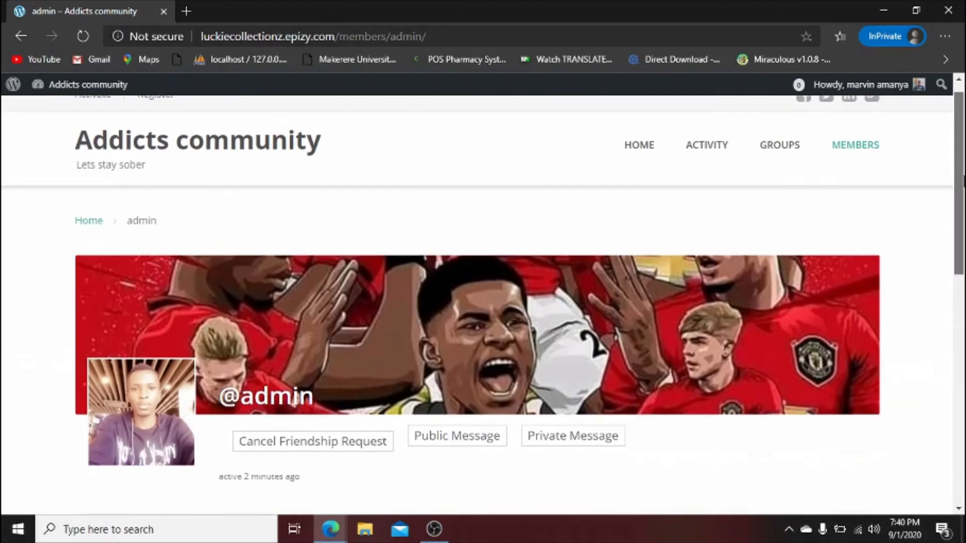
# Return to the Activity page, then view the community's Groups and Members pages.
pyautogui.click(723, 161)
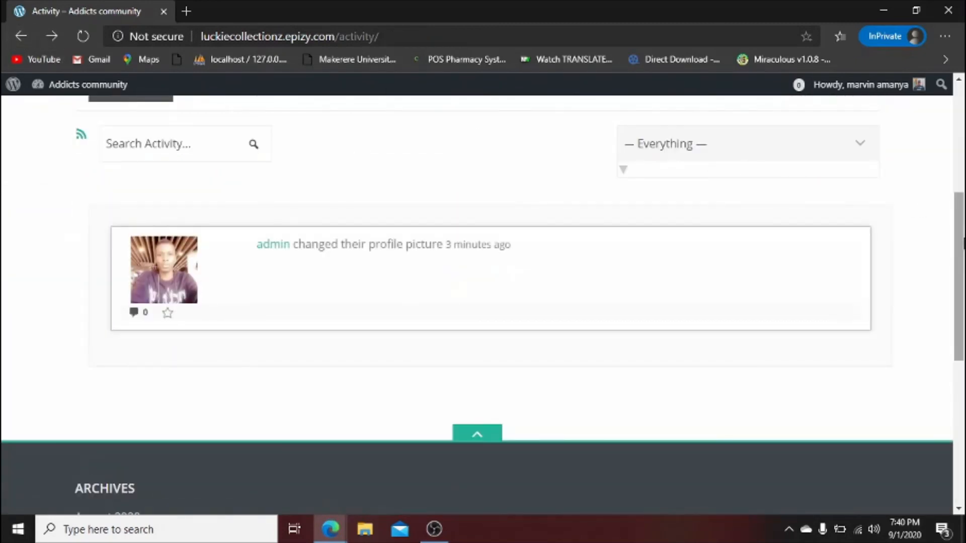
pyautogui.moveTo(960, 217); pyautogui.dragTo(961, 111)
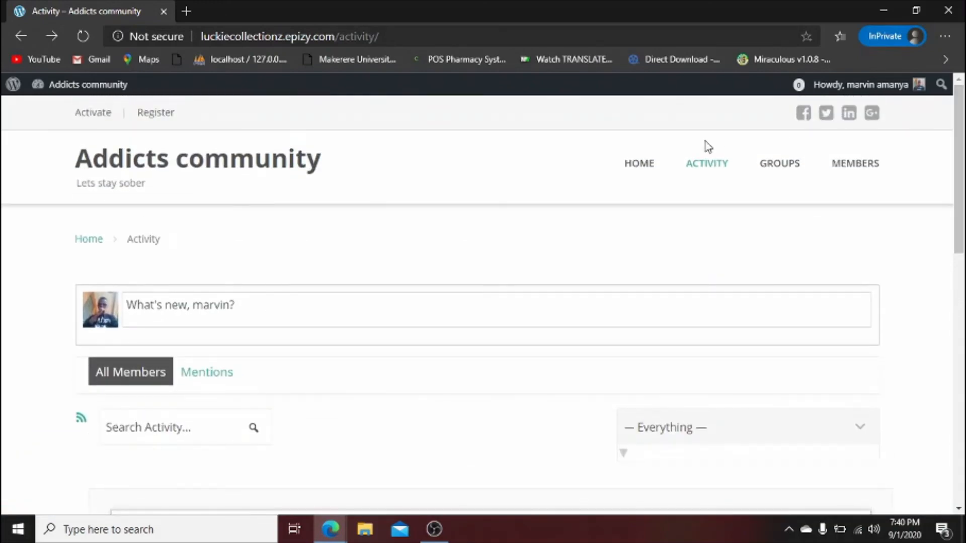
pyautogui.click(793, 165)
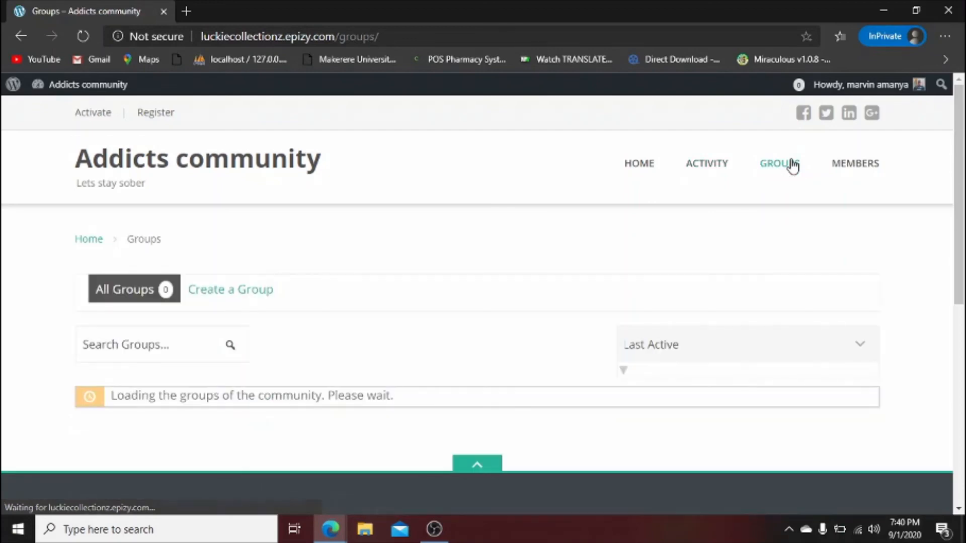
pyautogui.click(844, 171)
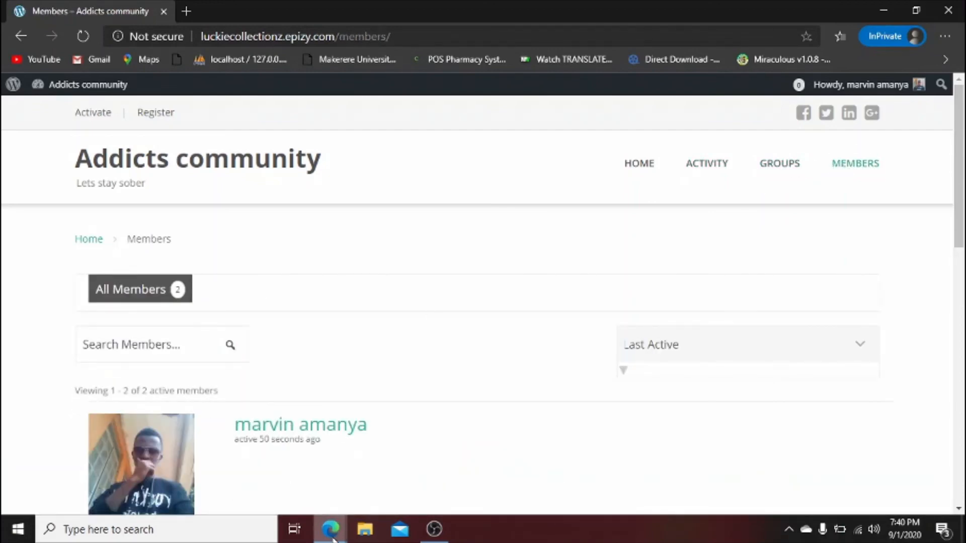
# Switch to the admin browser window and open the menu editor at the main menu's structure.
pyautogui.moveTo(331, 528)
pyautogui.click(245, 468)
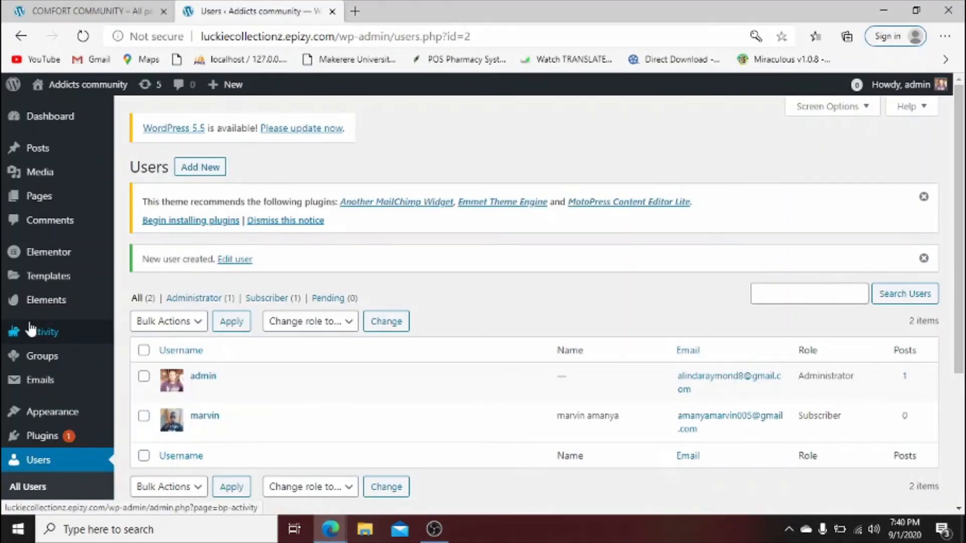
pyautogui.moveTo(36, 410)
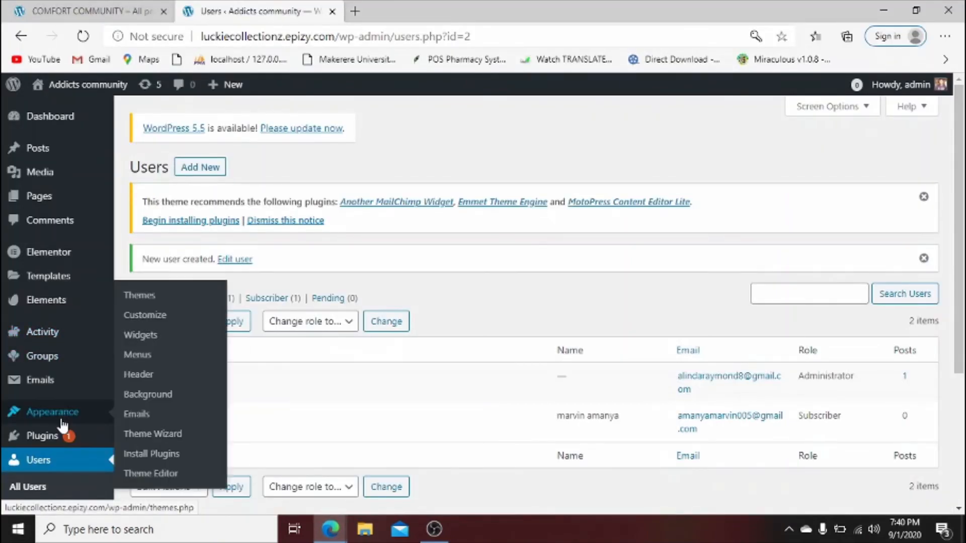
pyautogui.click(143, 357)
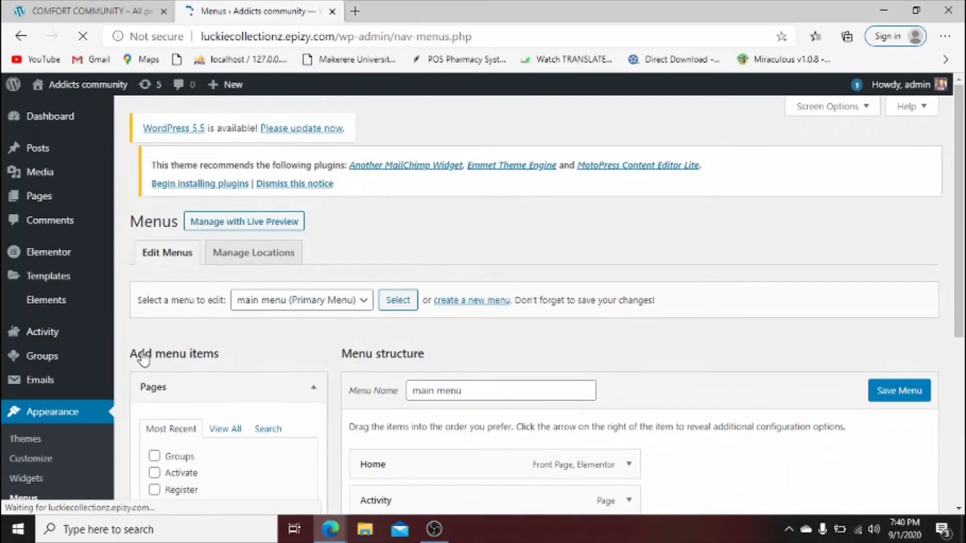
pyautogui.moveTo(913, 86)
pyautogui.scroll(-4, 885, 257)
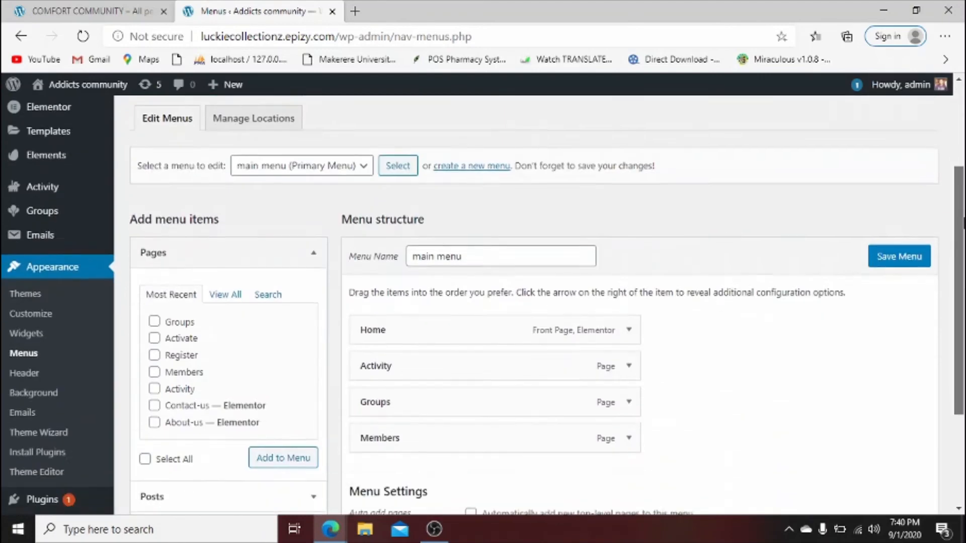
# Change the Activity menu item's navigation label to News Feed and save the main menu.
pyautogui.click(629, 316)
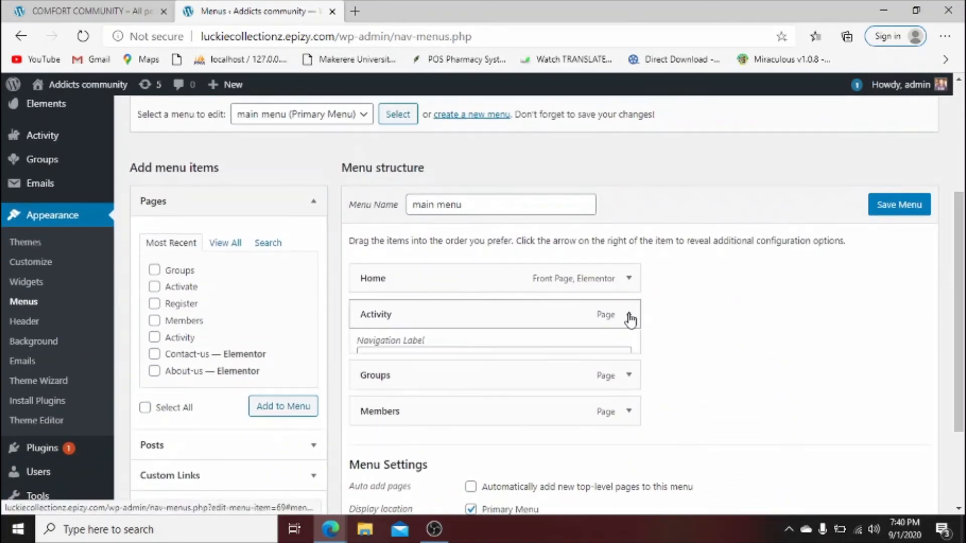
pyautogui.click(394, 365)
pyautogui.moveTo(394, 364); pyautogui.dragTo(344, 375)
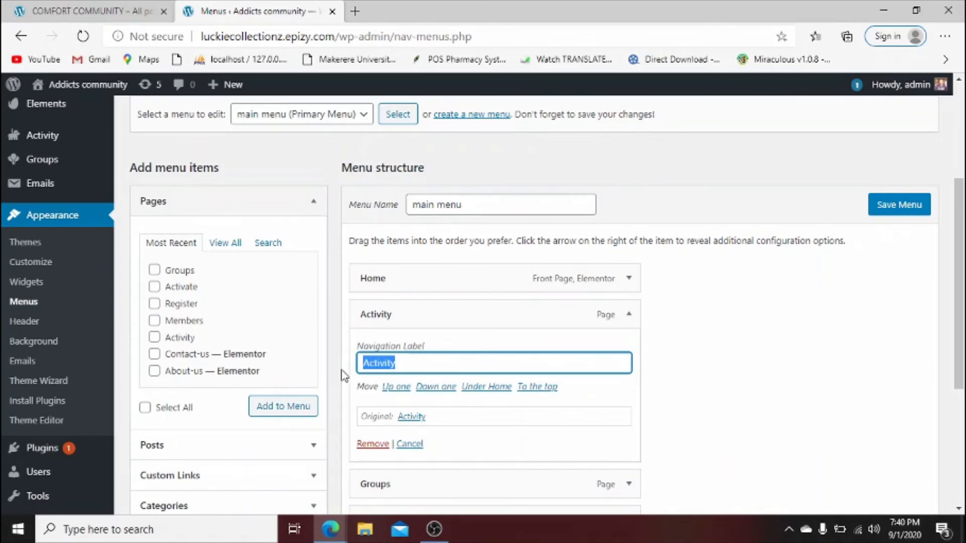
pyautogui.write('News')
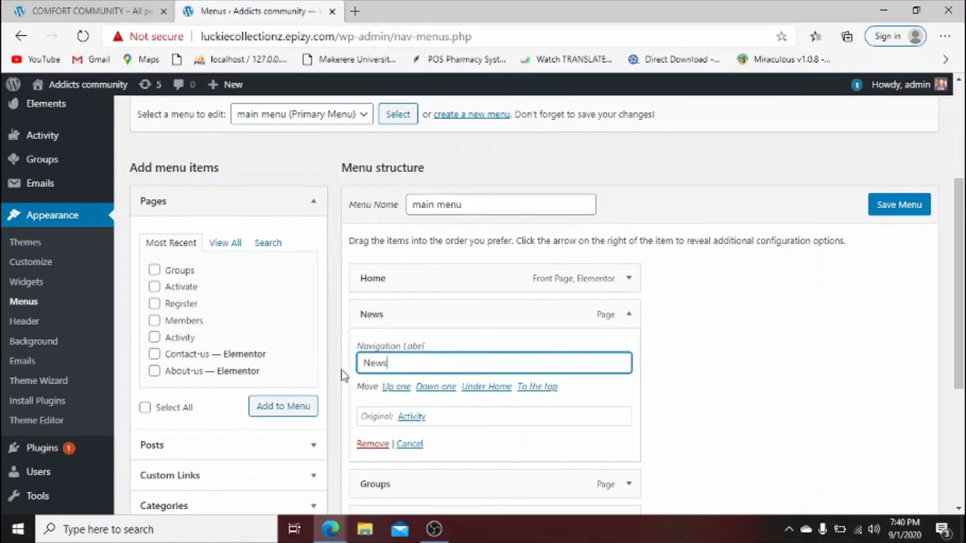
pyautogui.write(' Feed')
pyautogui.click(893, 212)
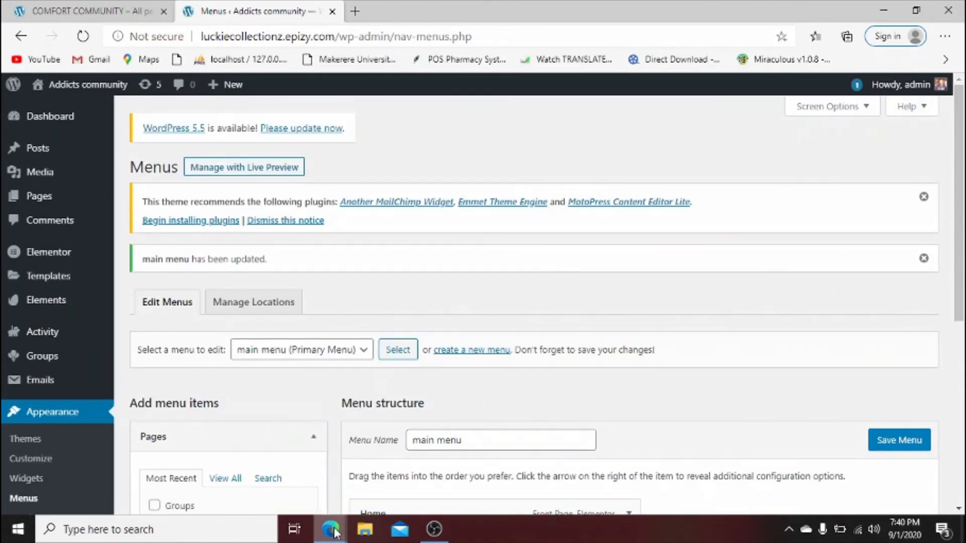
# Switch back to the InPrivate browser window, reload the Members page and open the News Feed page.
pyautogui.moveTo(334, 533)
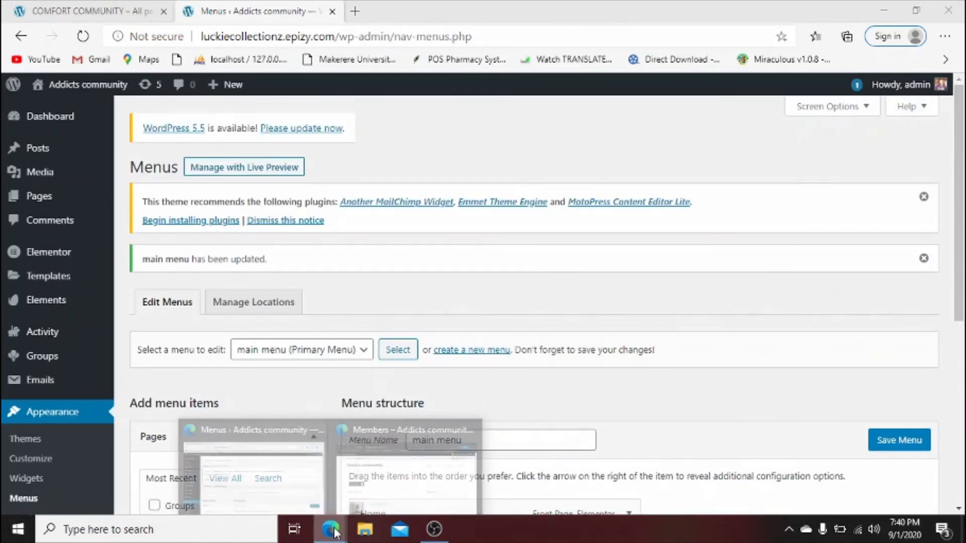
pyautogui.click(396, 456)
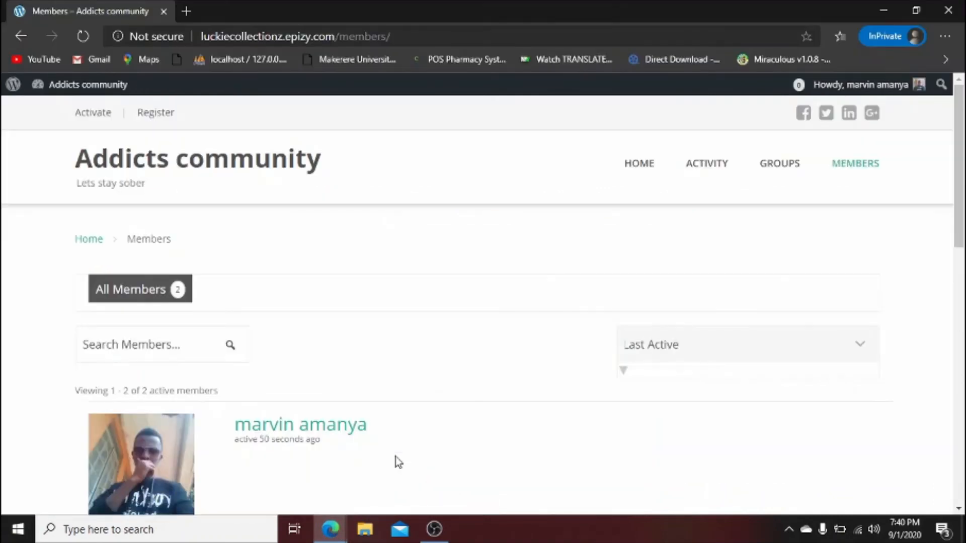
pyautogui.click(82, 36)
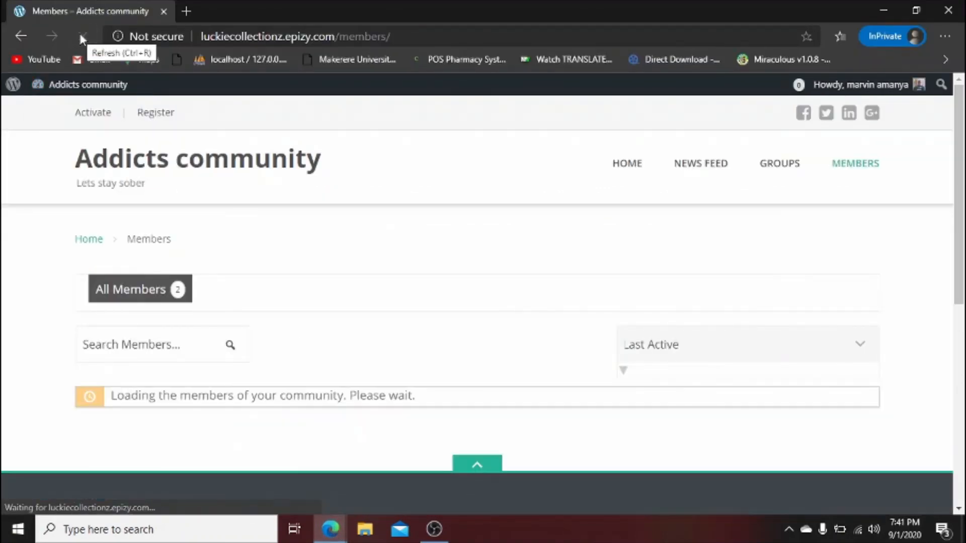
pyautogui.click(716, 166)
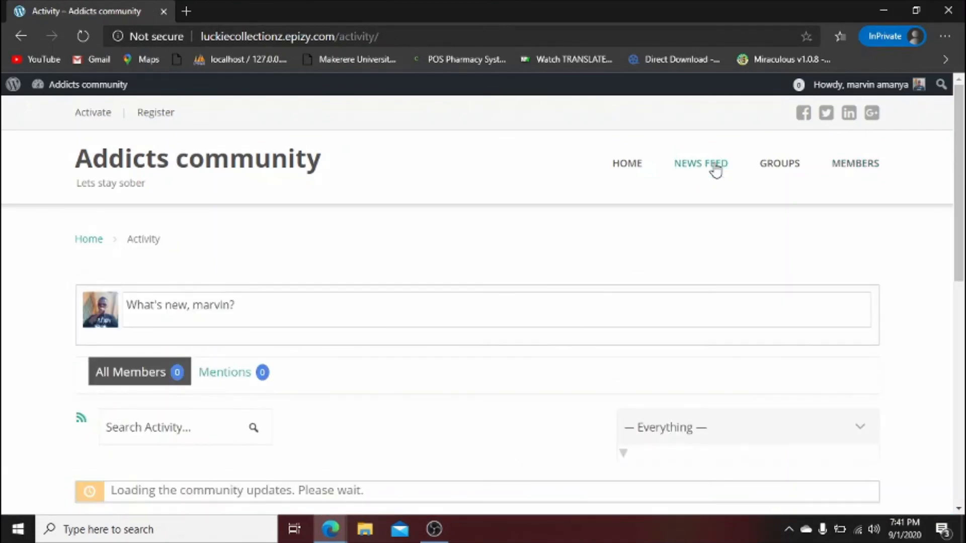
# Look through the News Feed page from the update box and activity list down to the footer.
pyautogui.scroll(-2, 716, 171)
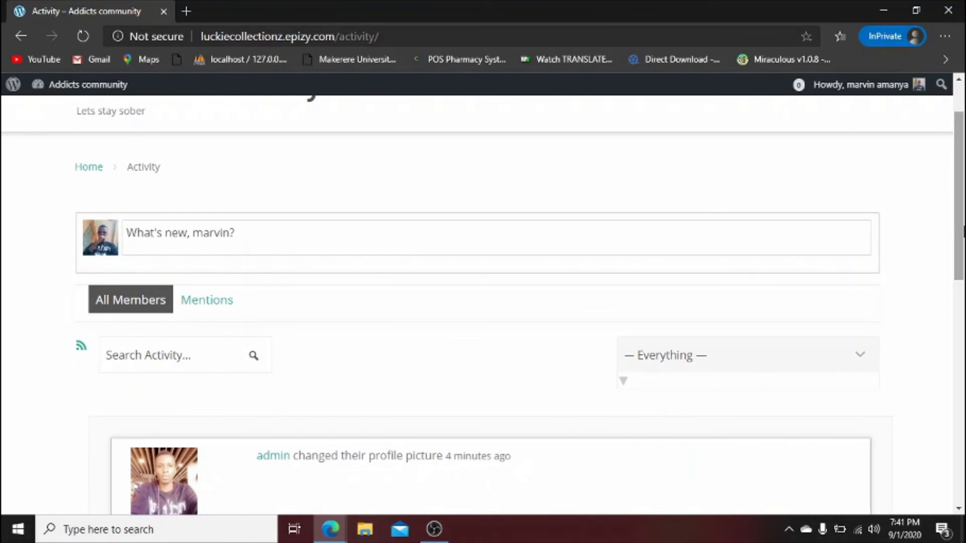
pyautogui.scroll(-1, 483, 302)
pyautogui.scroll(3, 483, 302)
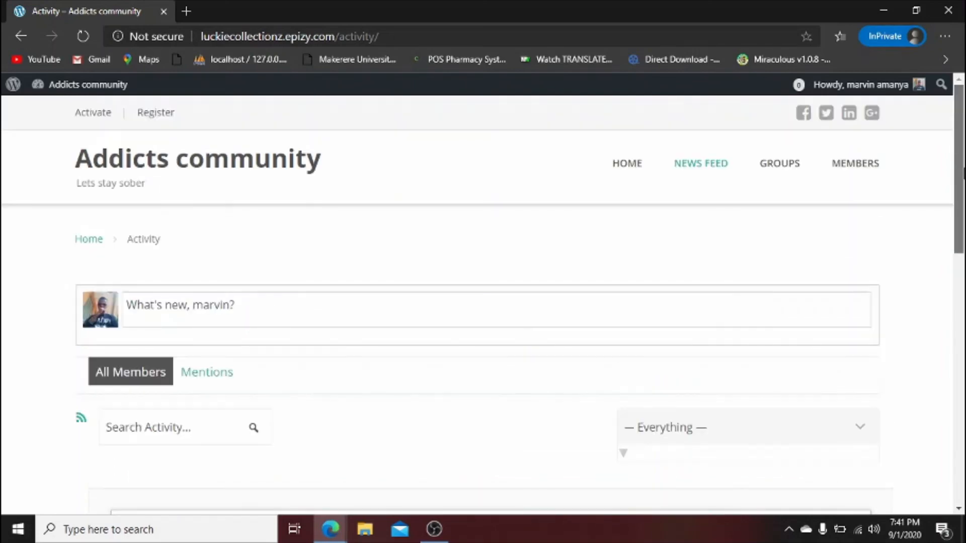
pyautogui.scroll(-8, 483, 302)
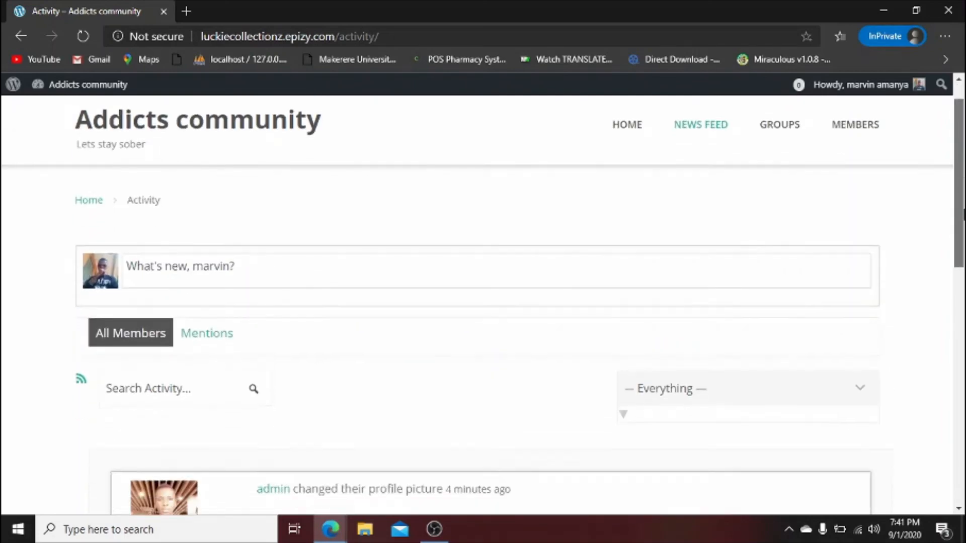
pyautogui.scroll(-3, 483, 302)
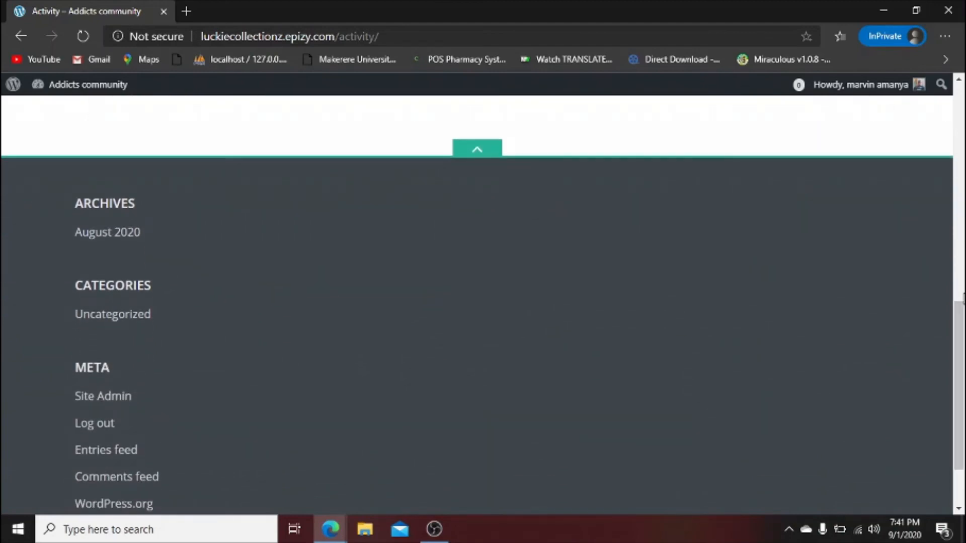
pyautogui.scroll(10, 483, 302)
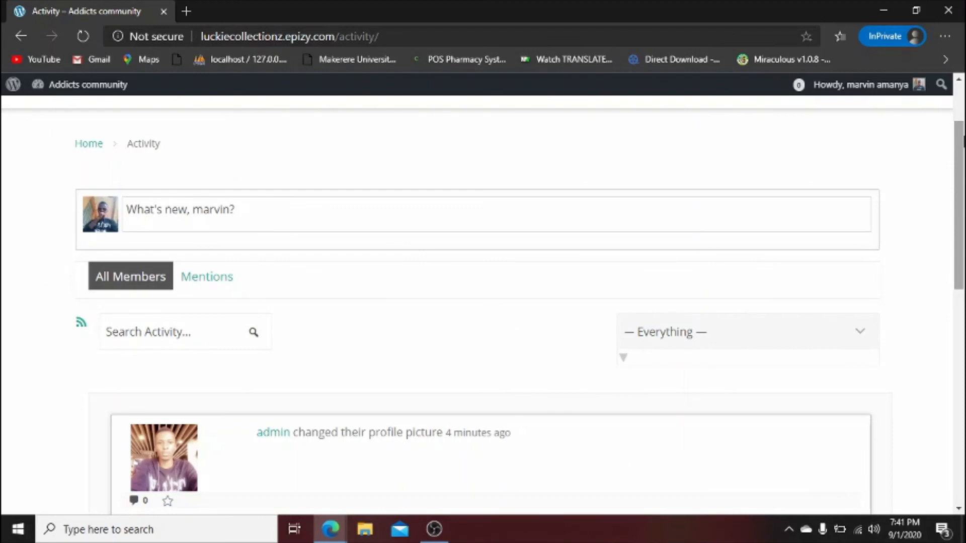
pyautogui.scroll(2, 483, 302)
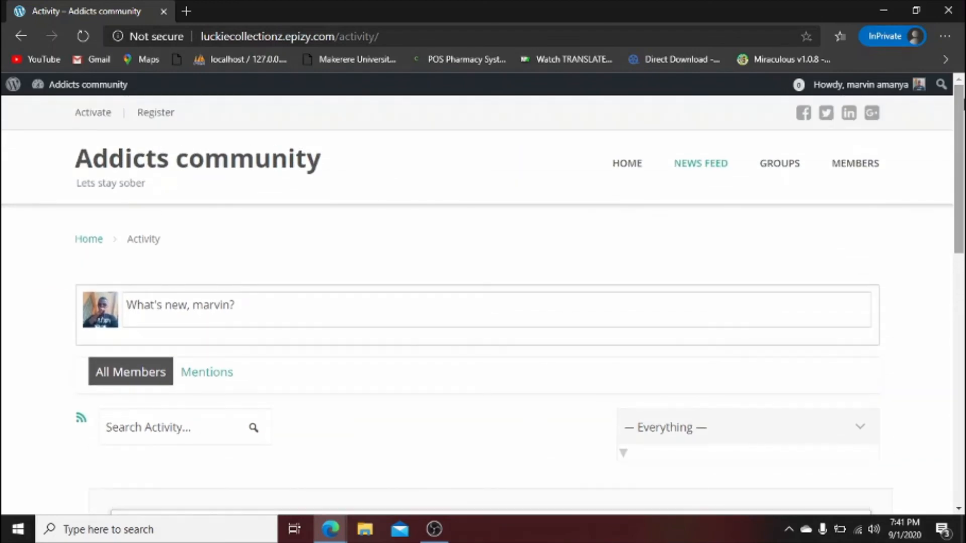